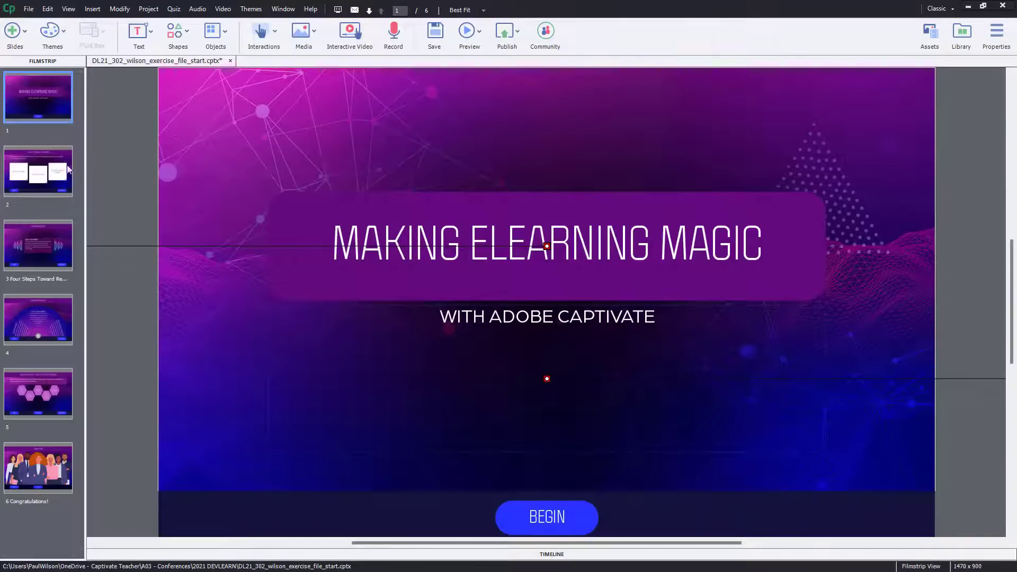
On slide 2, open the project's variables and add a user variable named _s02_fc01
{"action": "left_click", "coordinate": [50, 169]}
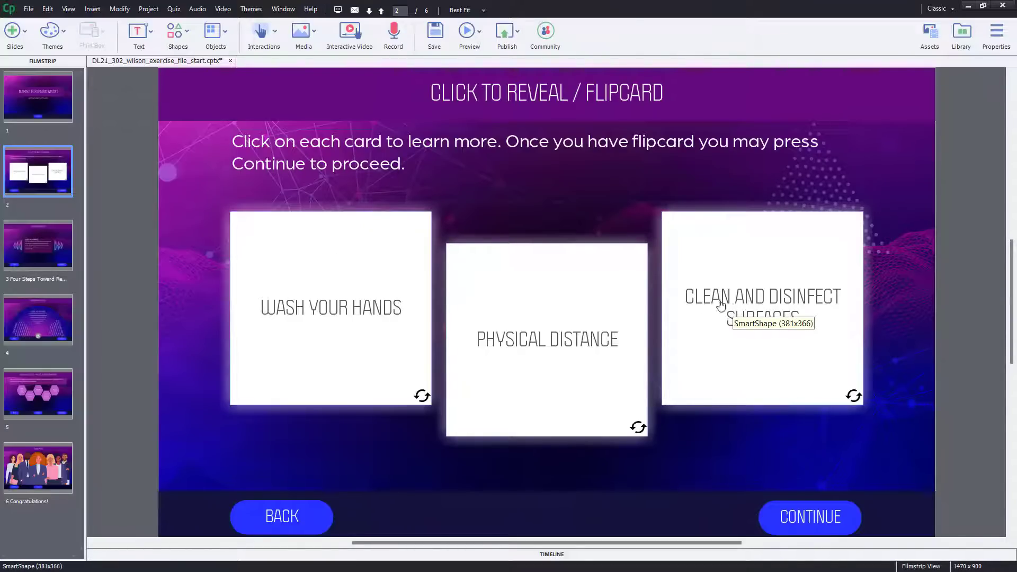
{"action": "left_click", "coordinate": [150, 10]}
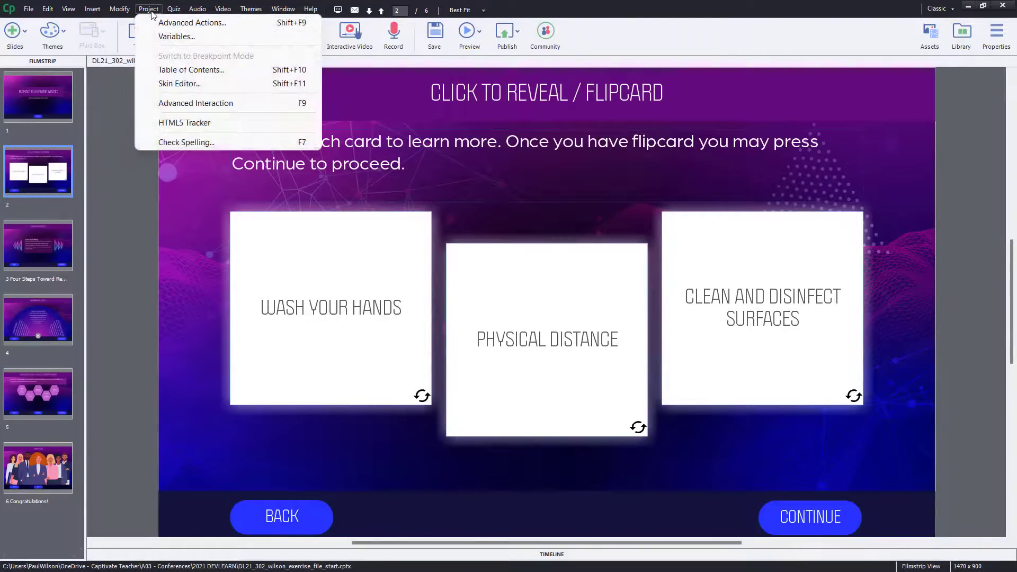
{"action": "left_click", "coordinate": [176, 36]}
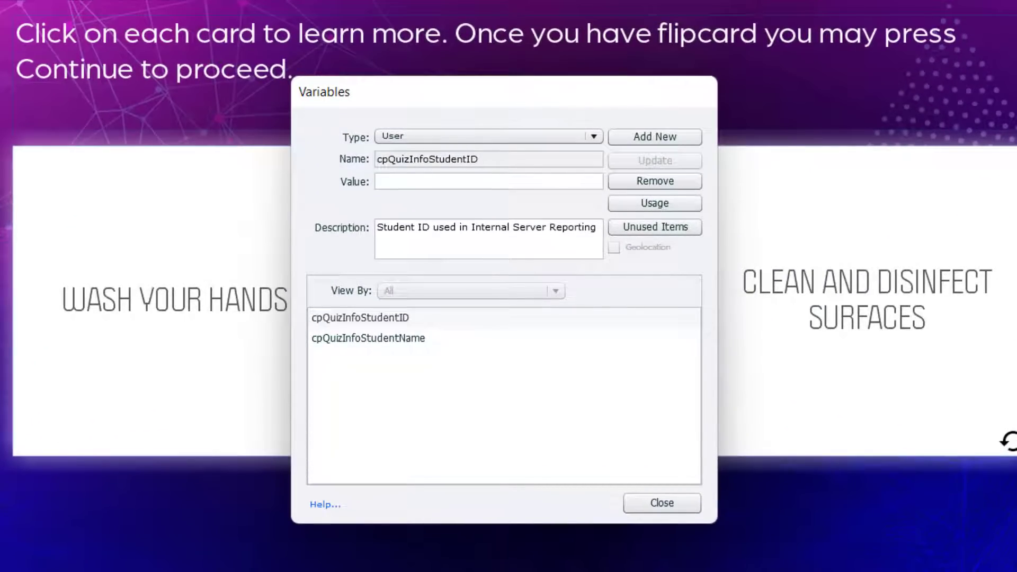
{"action": "left_click", "coordinate": [668, 138]}
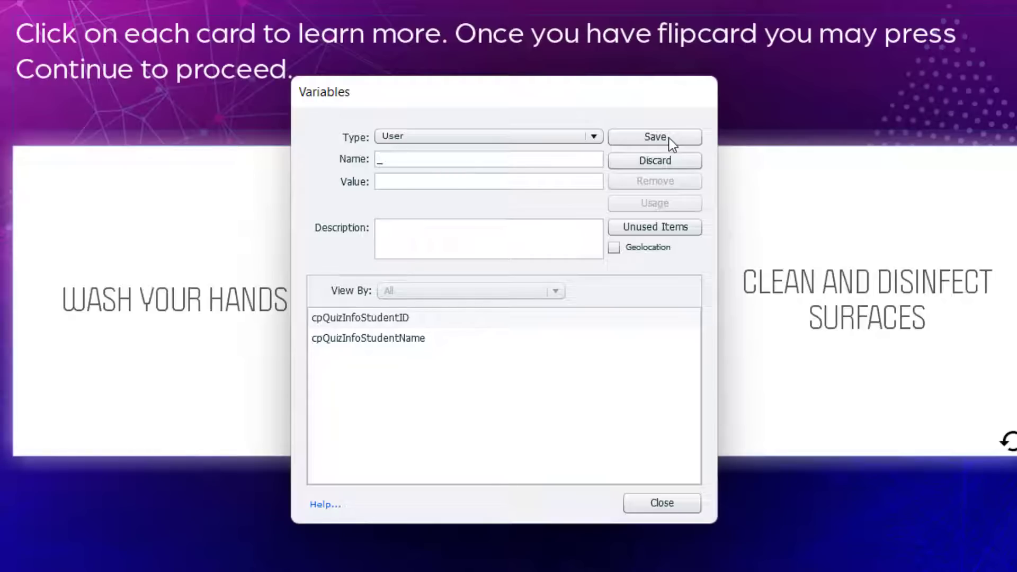
{"action": "type", "text": "s02_fc01"}
{"action": "key", "text": "ctrl+a"}
{"action": "key", "text": "ctrl+c"}
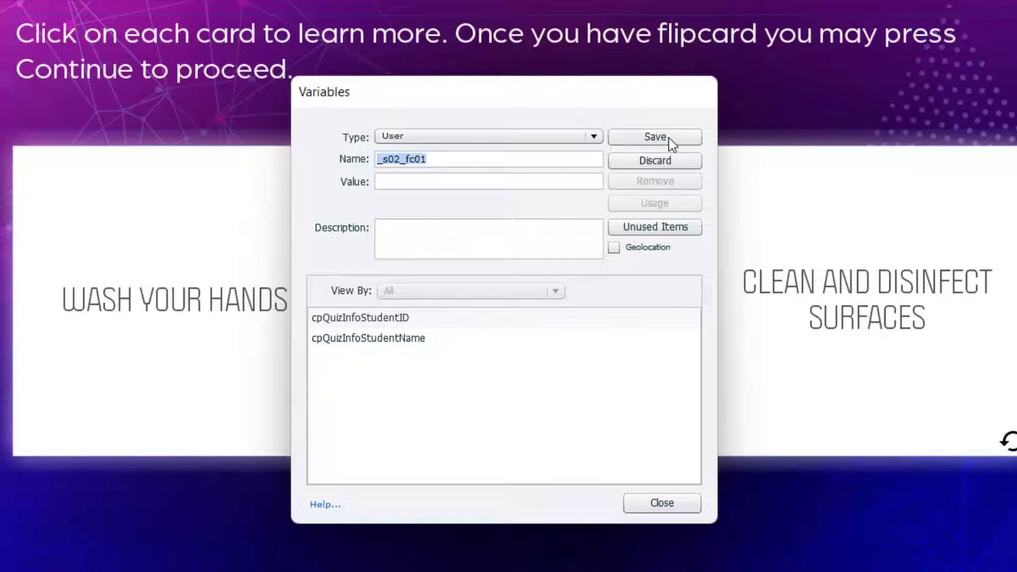
{"action": "left_click", "coordinate": [669, 137]}
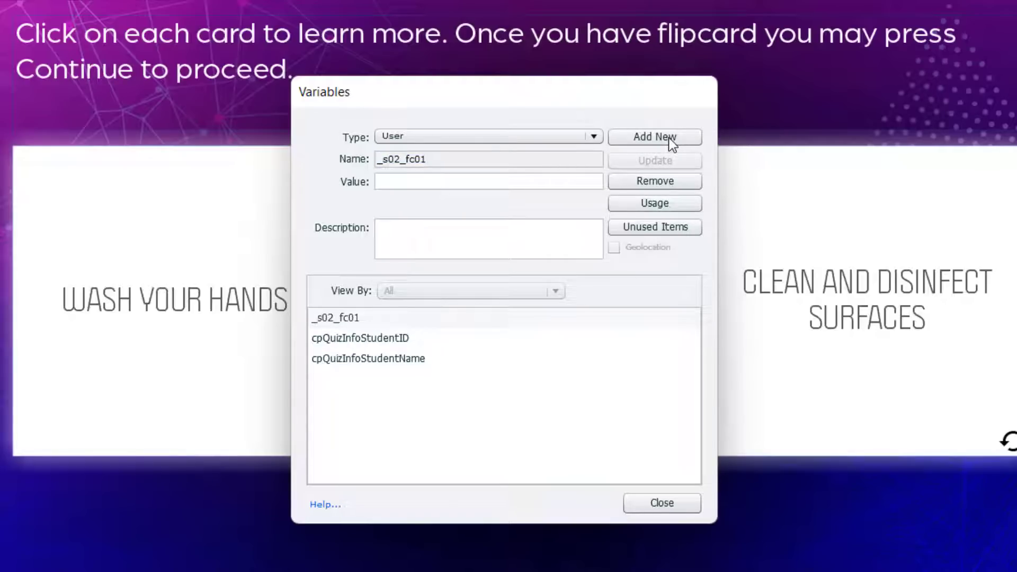
Add a second user variable named _s02_fc02
{"action": "left_click", "coordinate": [668, 138]}
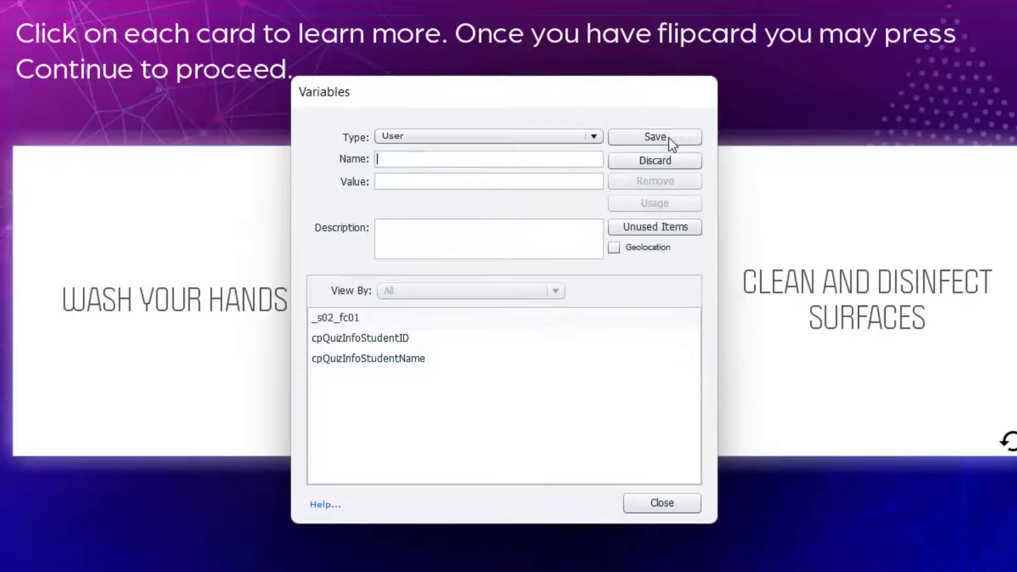
{"action": "key", "text": "ctrl+v"}
{"action": "key", "text": "BackSpace"}
{"action": "type", "text": "2"}
{"action": "left_click", "coordinate": [668, 138]}
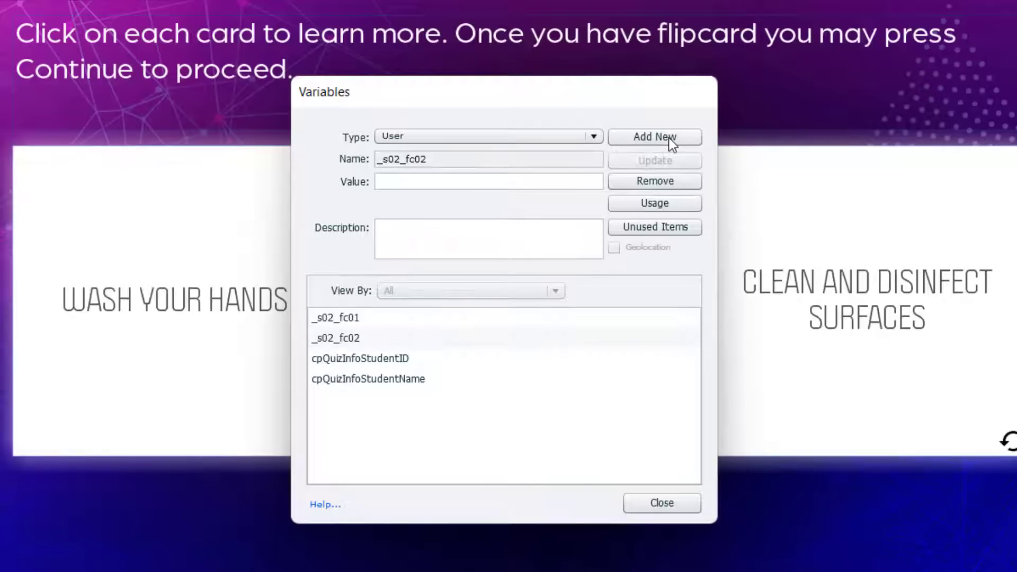
Add a third user variable named _s02_fc03 and close the Variables dialog
{"action": "left_click", "coordinate": [668, 137]}
{"action": "key", "text": "ctrl+v"}
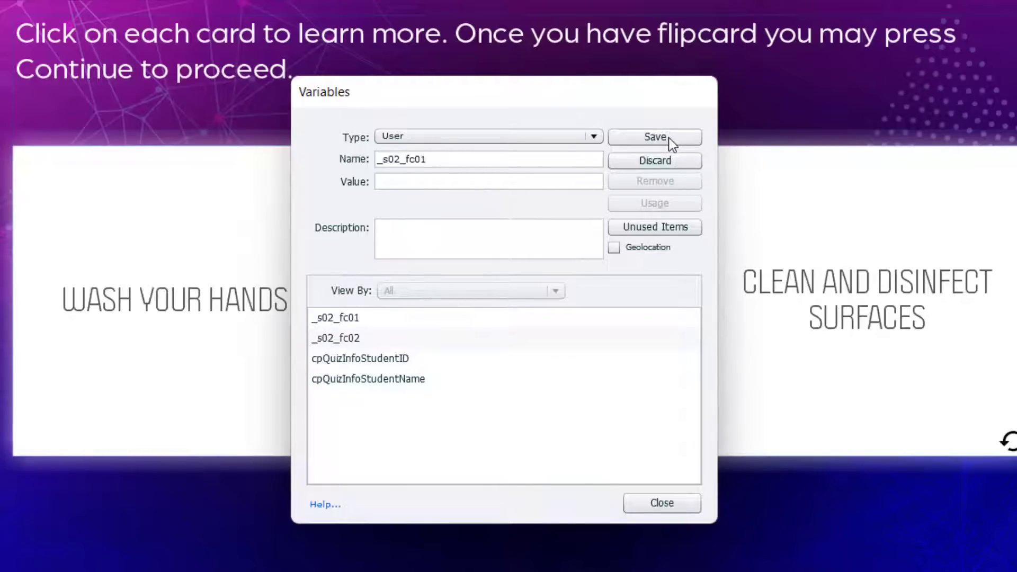
{"action": "key", "text": "BackSpace"}
{"action": "type", "text": "3"}
{"action": "left_click", "coordinate": [668, 137]}
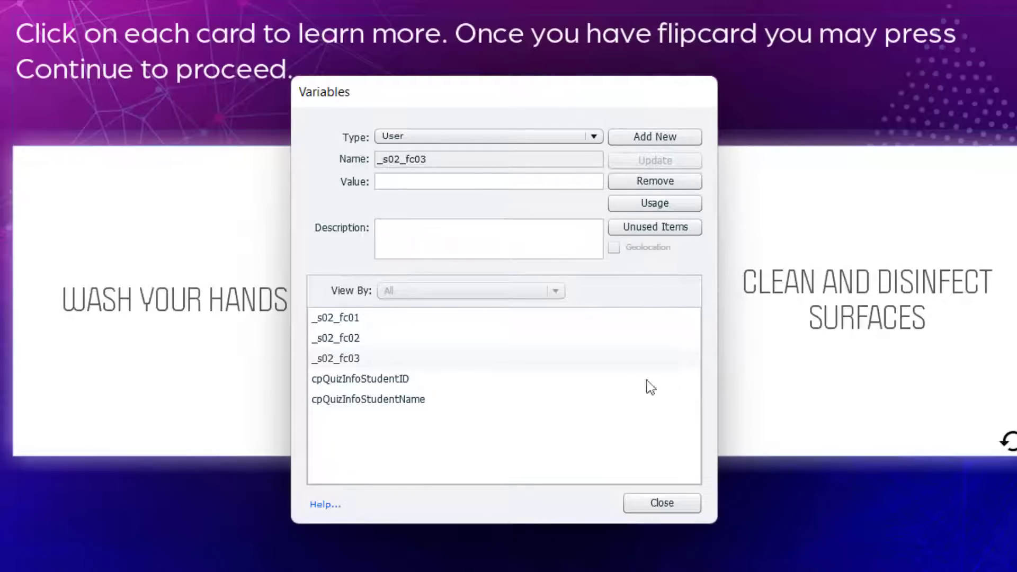
{"action": "left_click", "coordinate": [668, 506]}
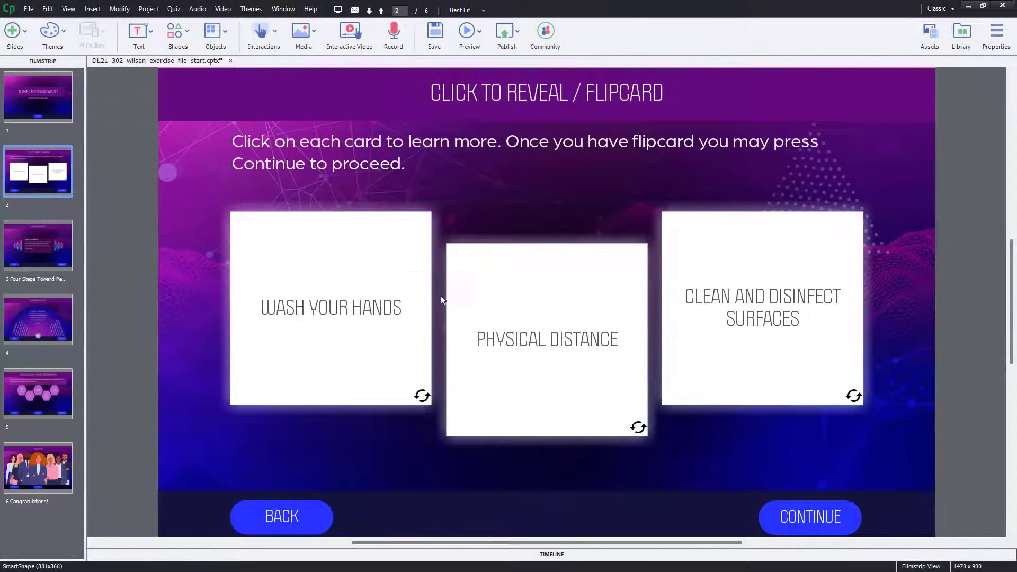
Examine the Wash Your Hands card's object states and its image fill settings
{"action": "left_click", "coordinate": [402, 267]}
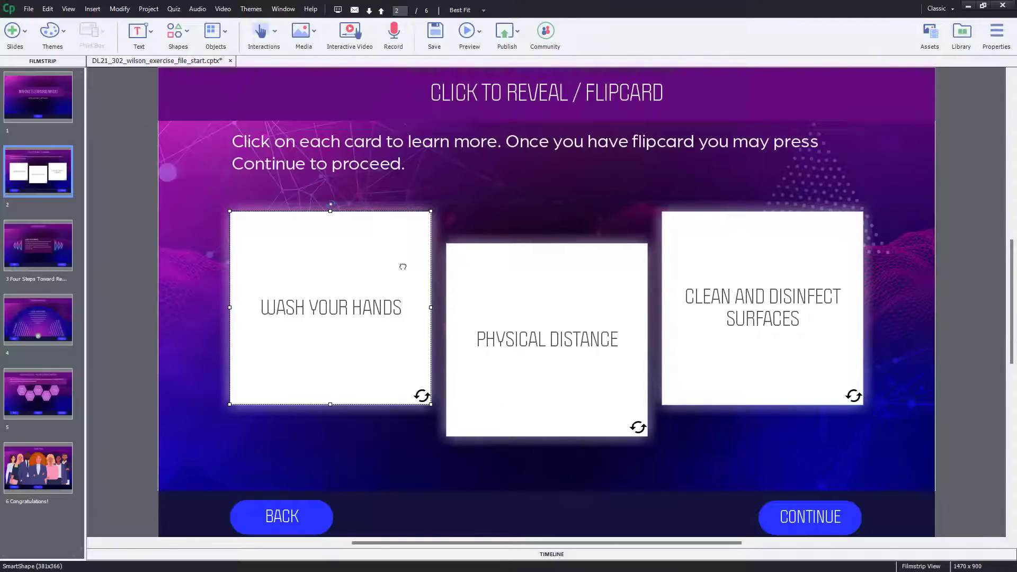
{"action": "left_click", "coordinate": [1002, 35]}
{"action": "left_click", "coordinate": [1003, 34]}
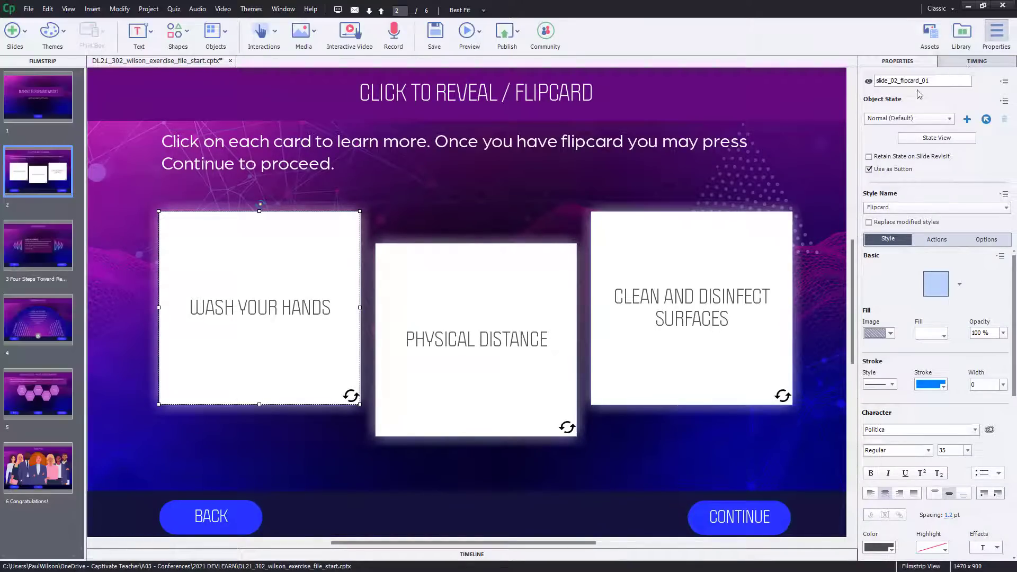
{"action": "left_click", "coordinate": [895, 120]}
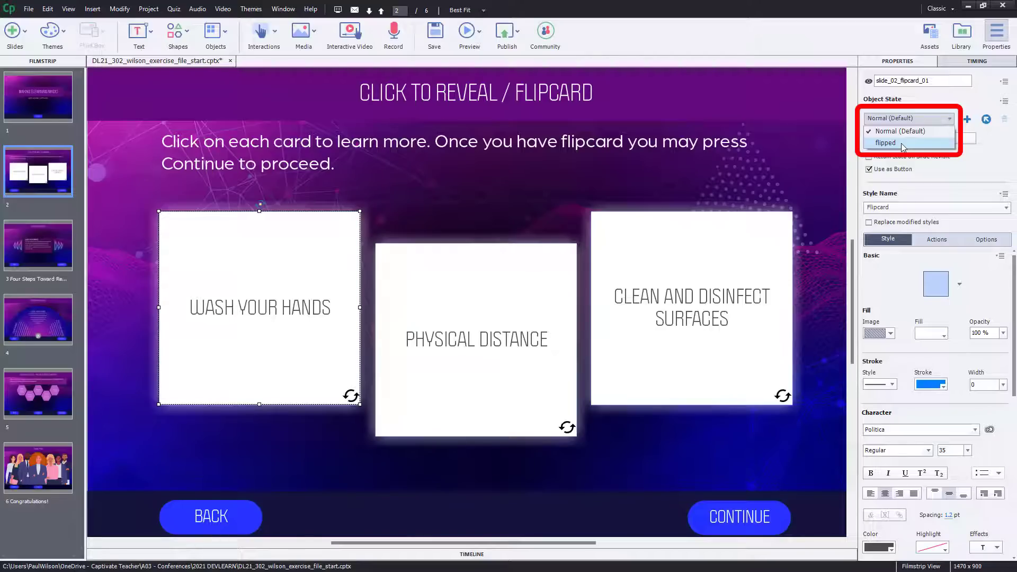
{"action": "left_click", "coordinate": [998, 162]}
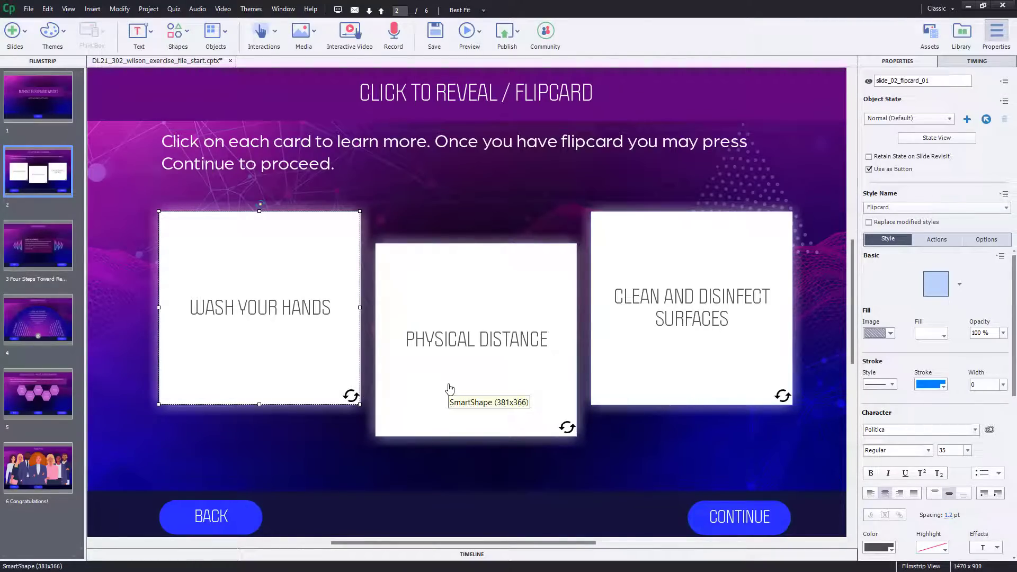
{"action": "left_click", "coordinate": [890, 333]}
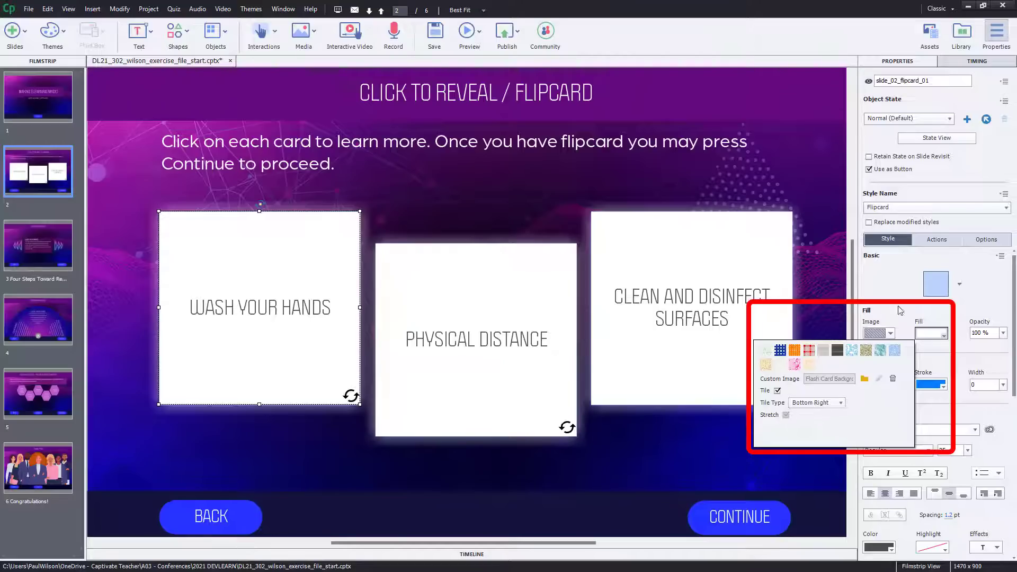
{"action": "left_click", "coordinate": [893, 282]}
{"action": "left_click", "coordinate": [895, 286]}
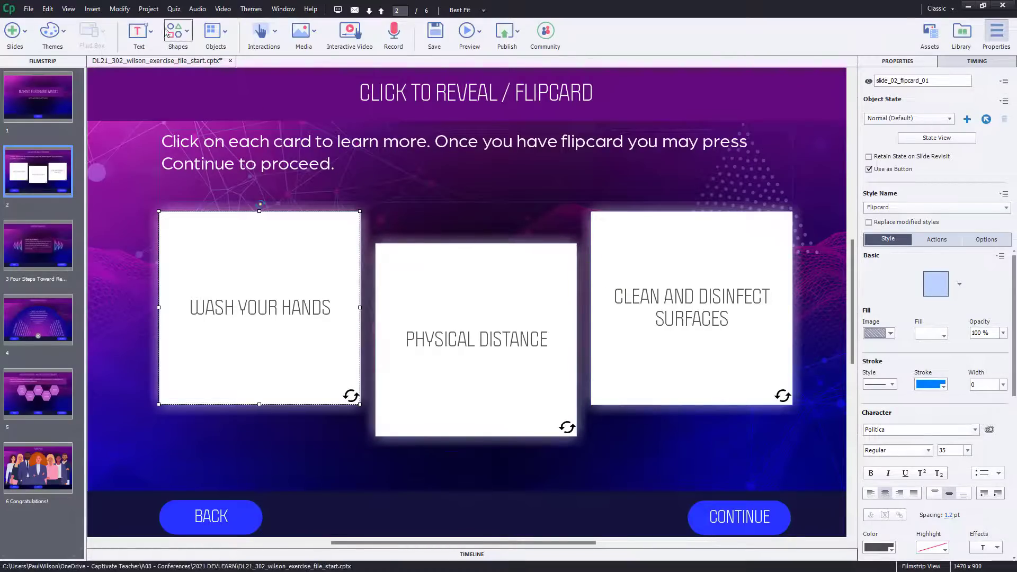
Start a new blank advanced action and name it s02_fc01
{"action": "left_click", "coordinate": [150, 10]}
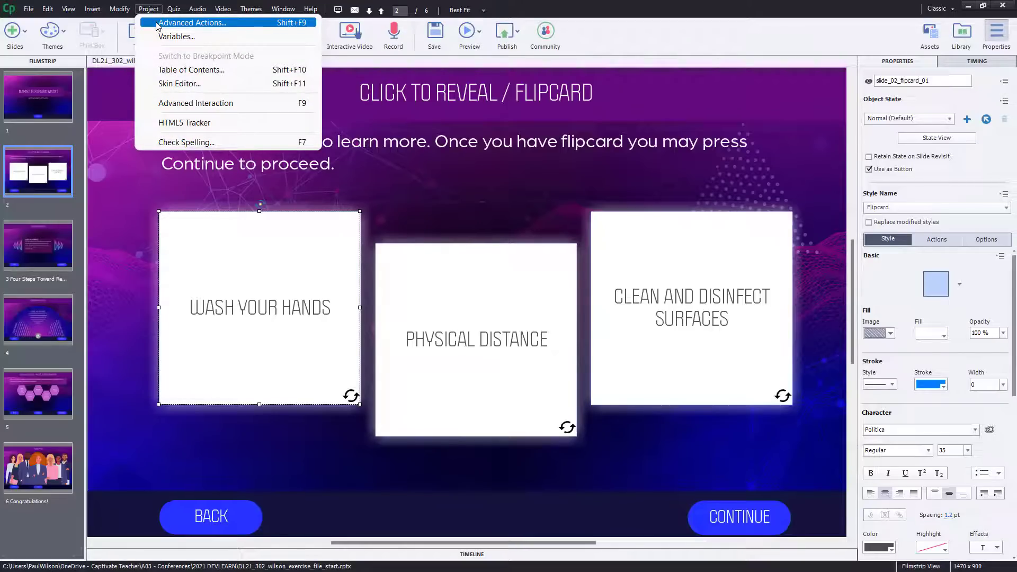
{"action": "left_click", "coordinate": [157, 23]}
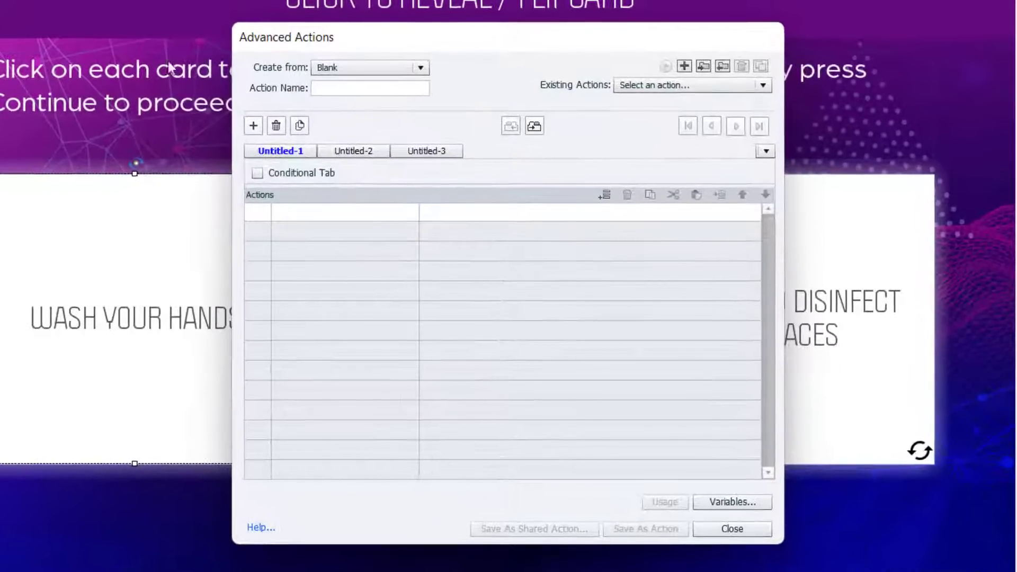
{"action": "left_click", "coordinate": [347, 88]}
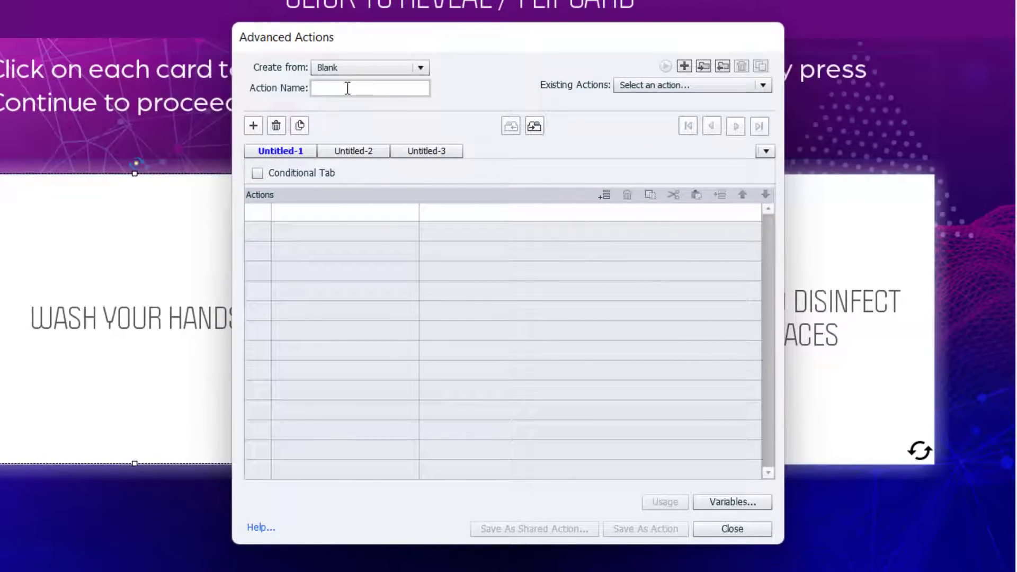
{"action": "type", "text": "s02"}
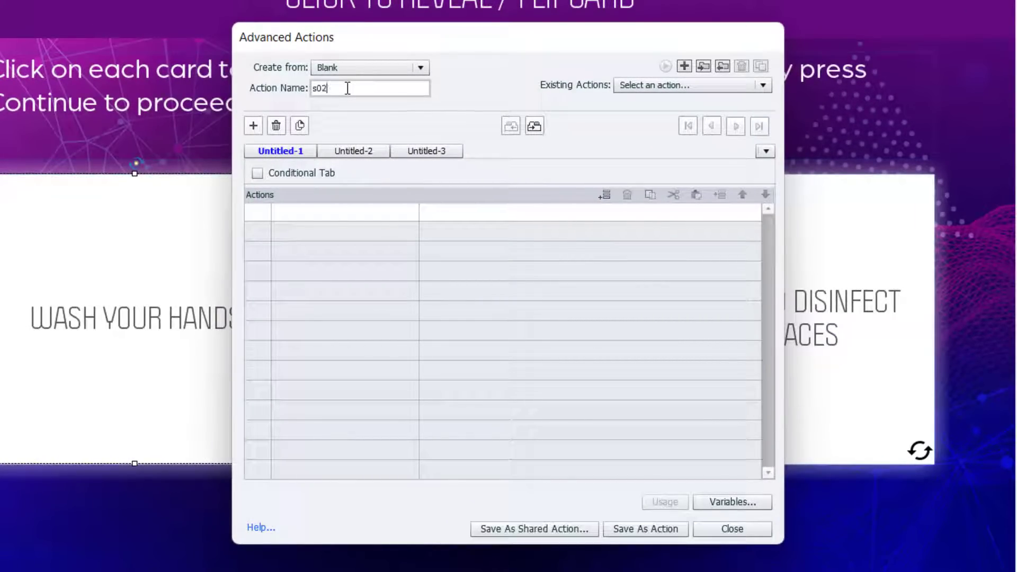
{"action": "type", "text": "_"}
{"action": "type", "text": "fc"}
{"action": "type", "text": "01"}
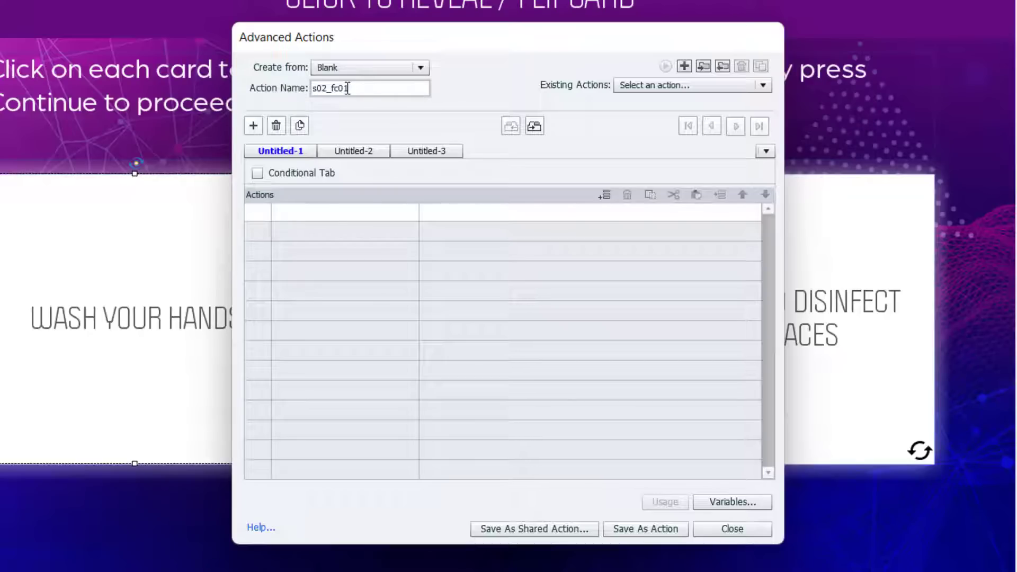
Rename the first decision of the s02_fc01 advanced action to "click"
{"action": "double_click", "coordinate": [291, 152]}
{"action": "left_click_drag", "start_coordinate": [298, 152], "coordinate": [213, 153]}
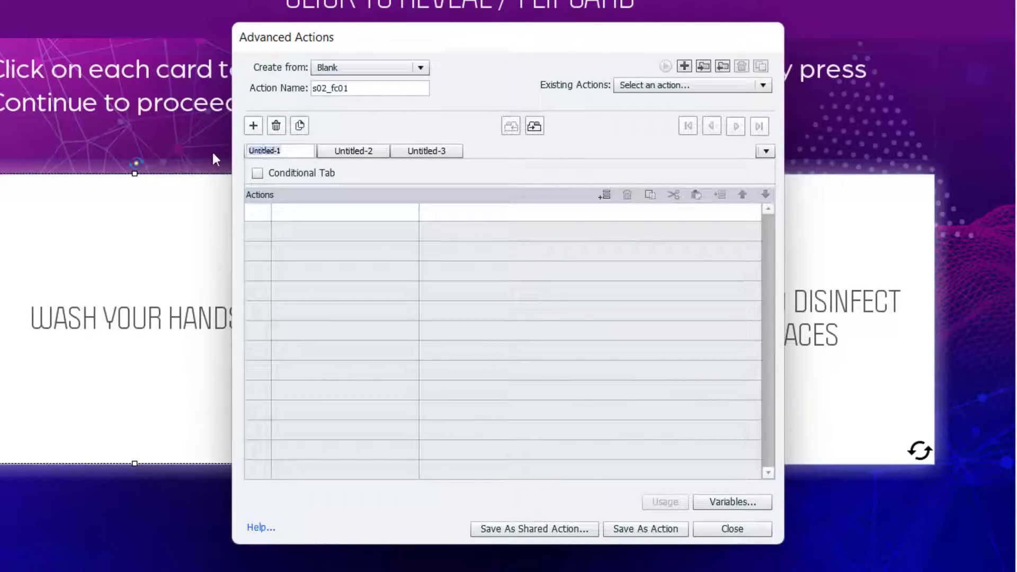
{"action": "type", "text": "click"}
{"action": "left_click", "coordinate": [161, 226]}
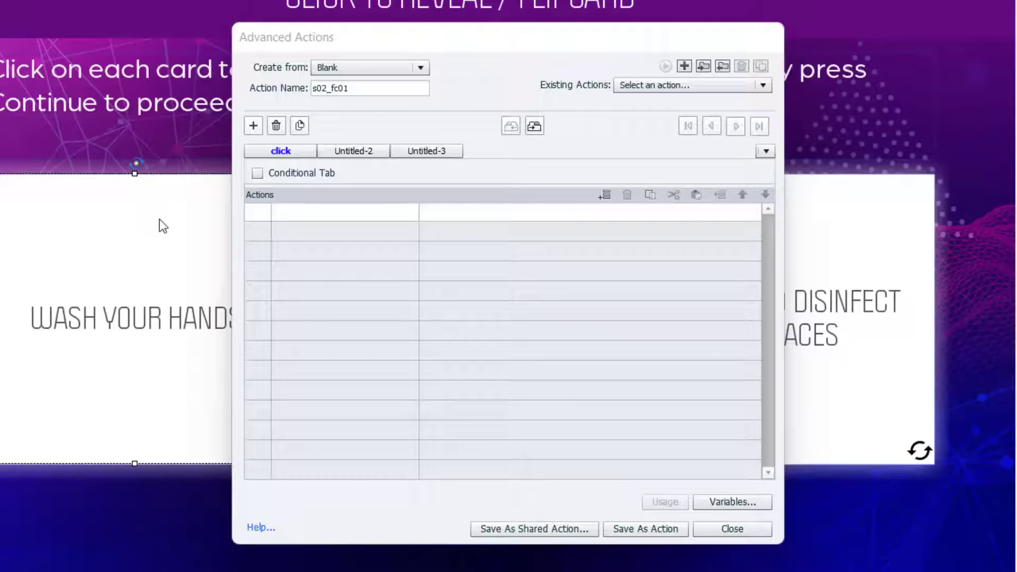
Add an Assign action that sets the variable _s02_fc01 to the literal value 1
{"action": "double_click", "coordinate": [287, 212]}
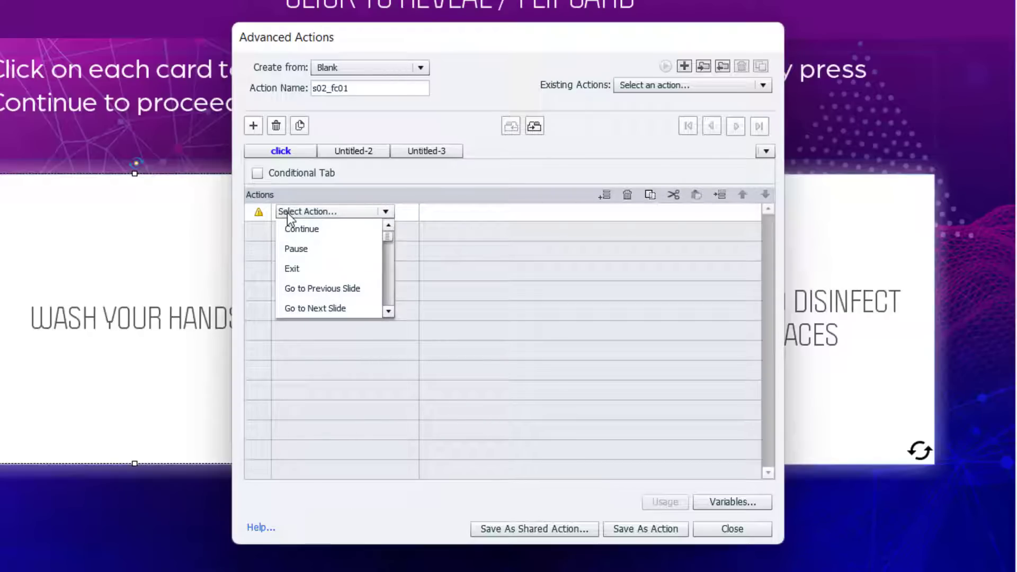
{"action": "key", "text": "a"}
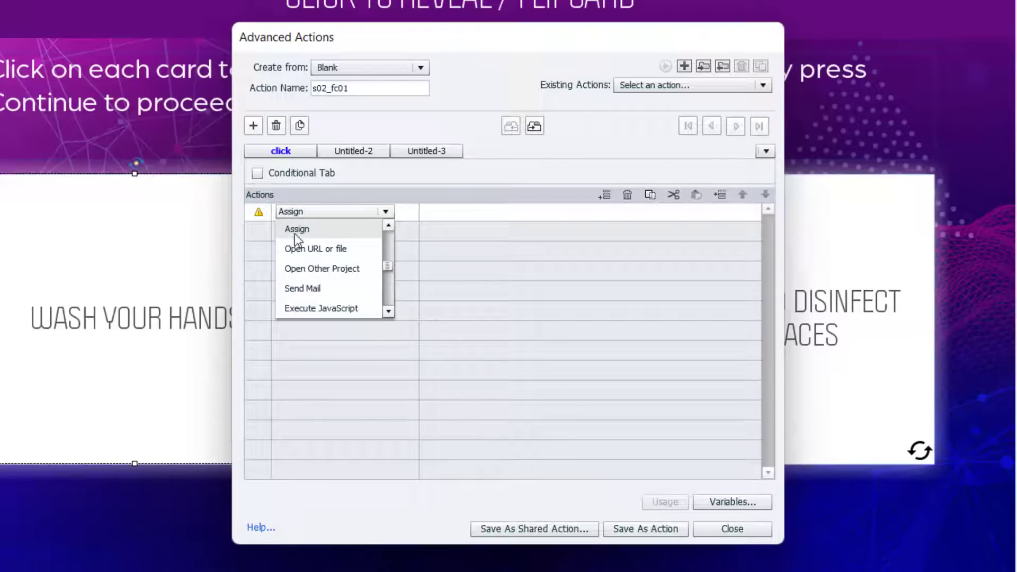
{"action": "left_click", "coordinate": [295, 234]}
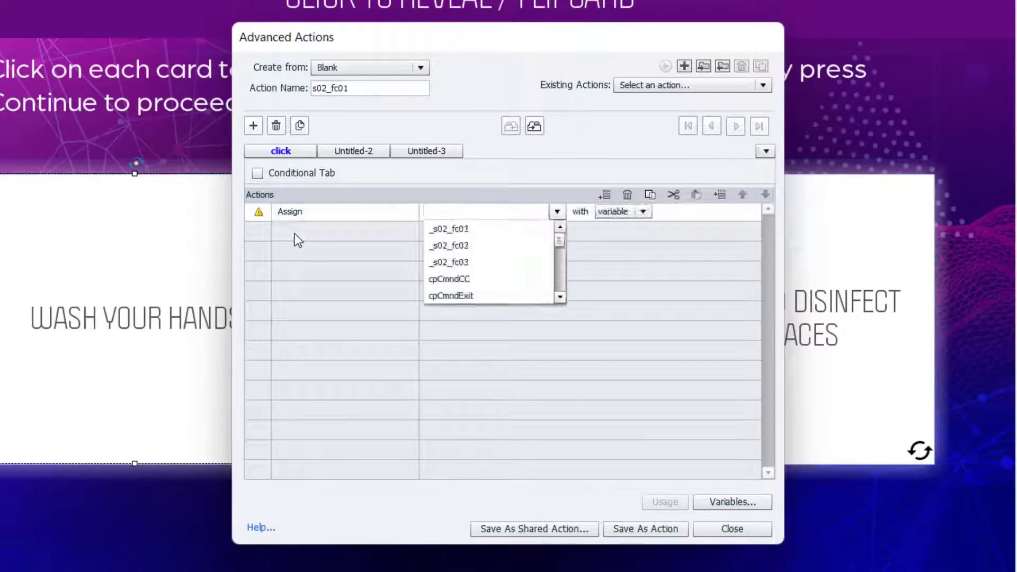
{"action": "left_click", "coordinate": [472, 228]}
{"action": "left_click", "coordinate": [535, 213]}
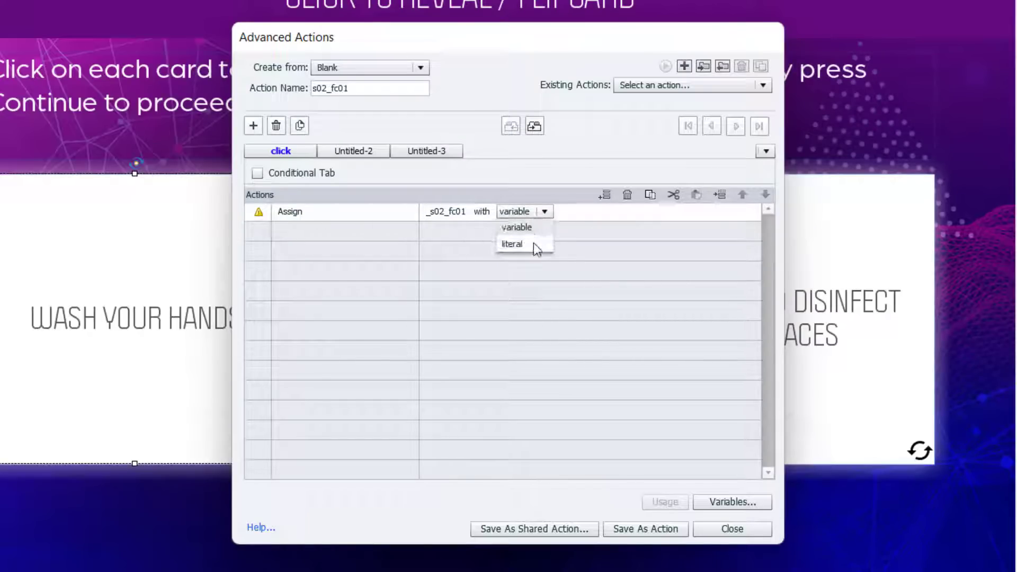
{"action": "left_click", "coordinate": [533, 245]}
{"action": "type", "text": "1"}
{"action": "key", "text": "Return"}
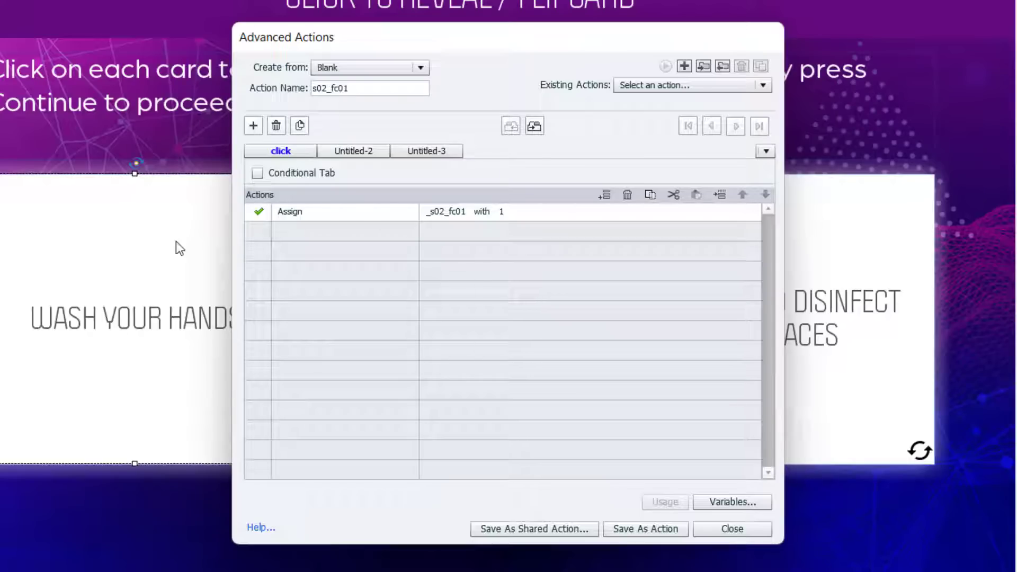
Add an Apply Effect action below the Assign action that plays the CollapseAcross exit effect on slide_02_flipcard_01
{"action": "left_click", "coordinate": [289, 232]}
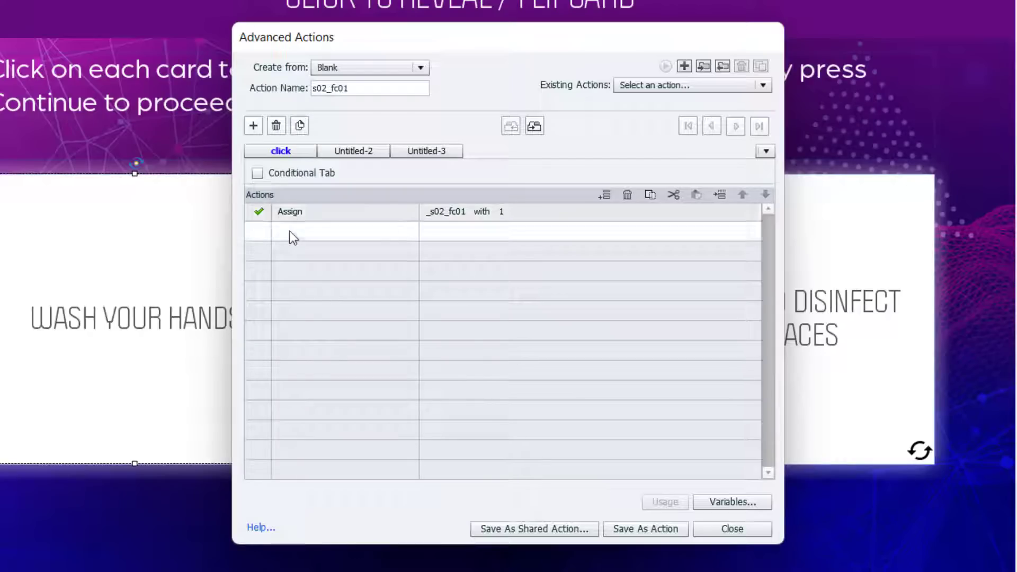
{"action": "key", "text": "a"}
{"action": "key", "text": "a"}
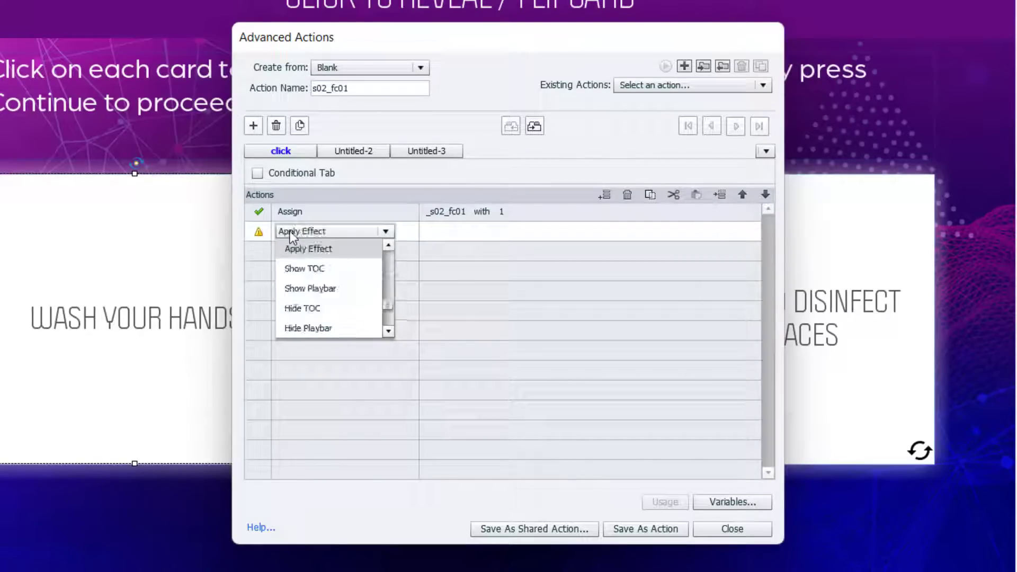
{"action": "left_click", "coordinate": [296, 248]}
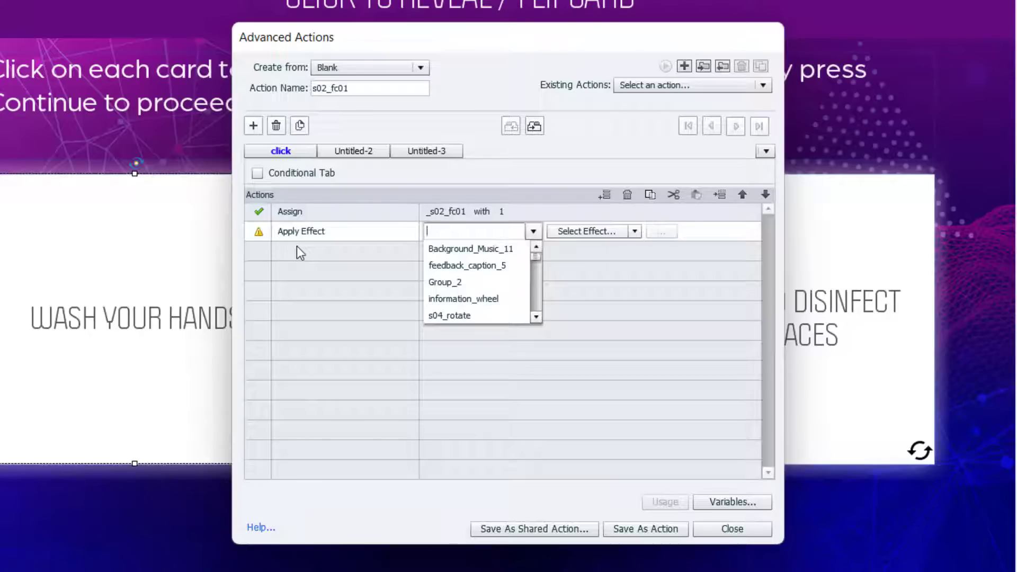
{"action": "type", "text": "sli"}
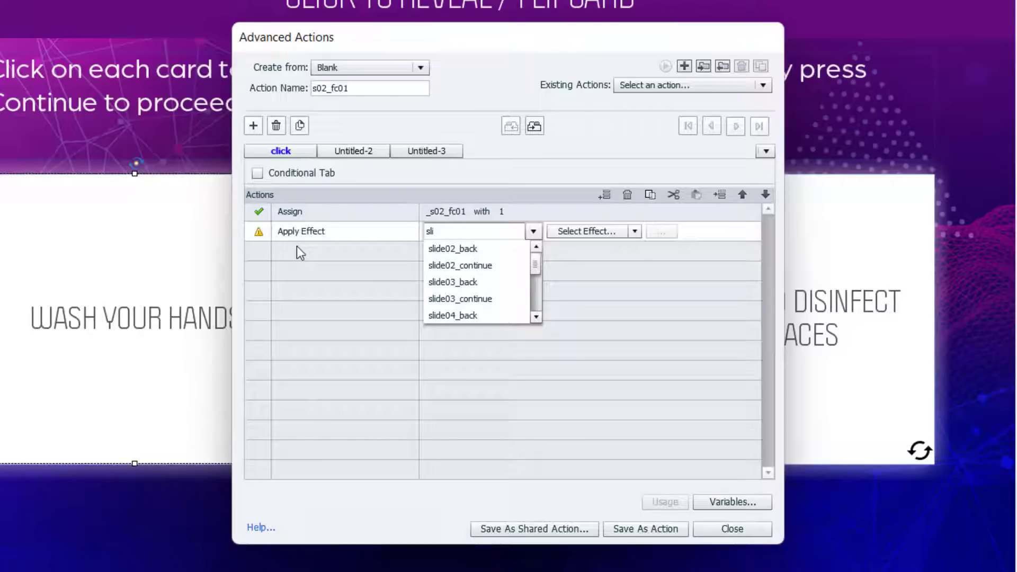
{"action": "key", "text": "BackSpace"}
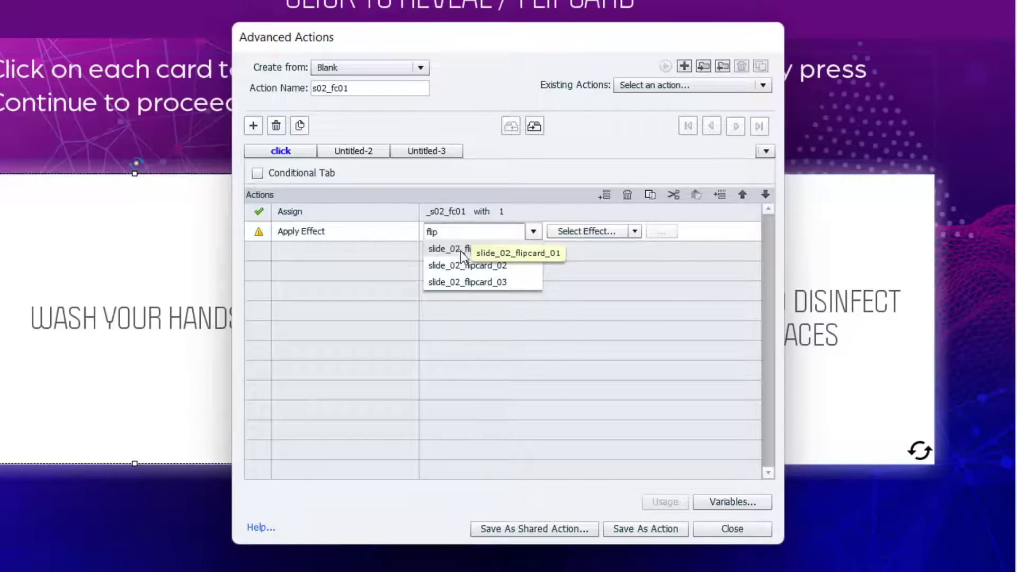
{"action": "left_click", "coordinate": [460, 250]}
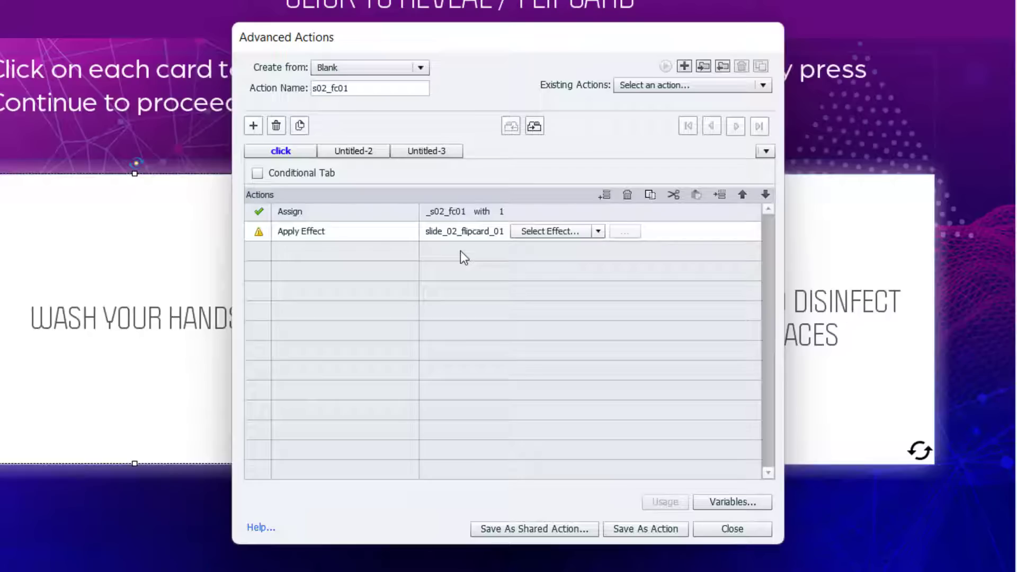
{"action": "left_click", "coordinate": [554, 234]}
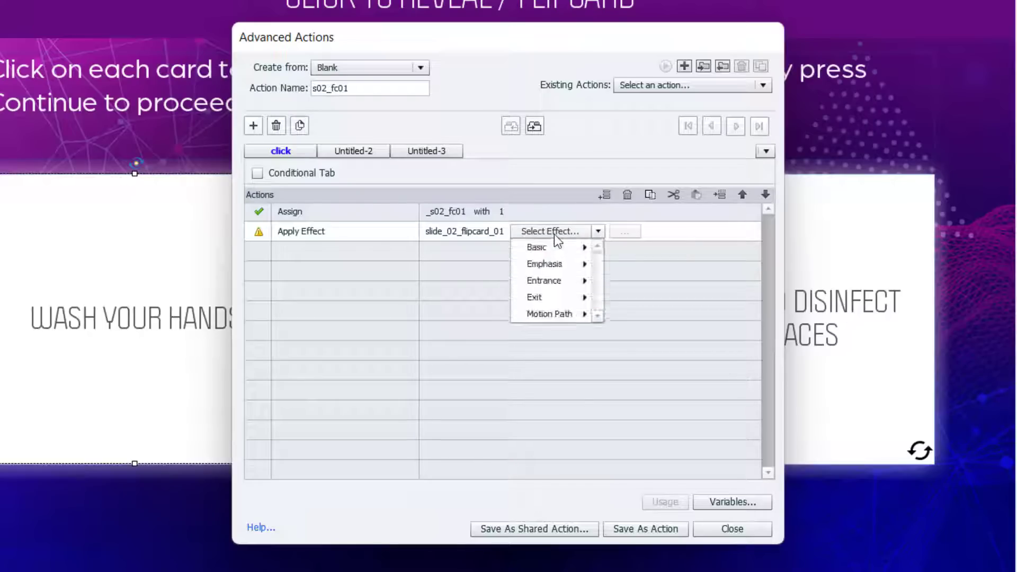
{"action": "mouse_move", "coordinate": [560, 296]}
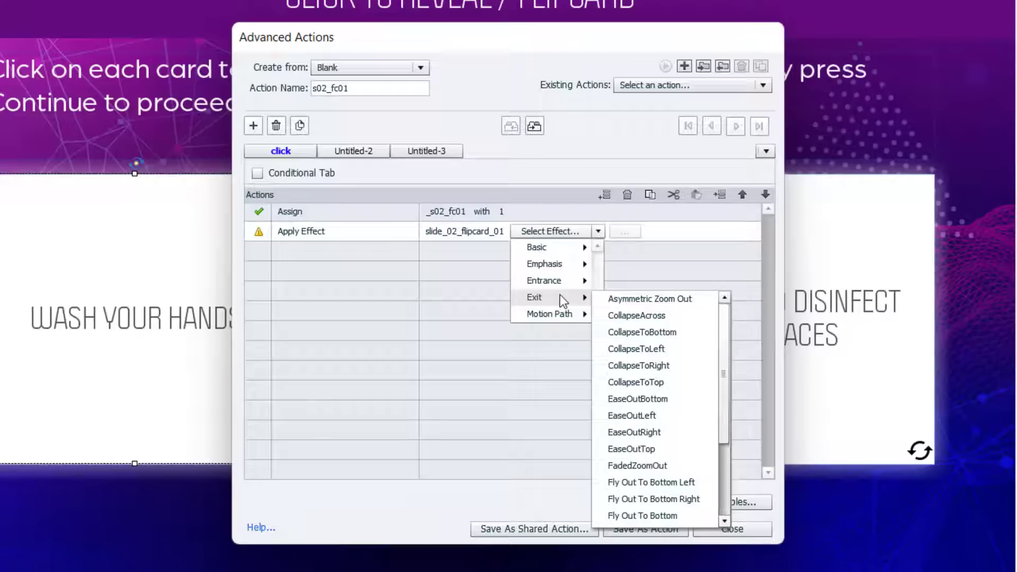
{"action": "left_click", "coordinate": [643, 320]}
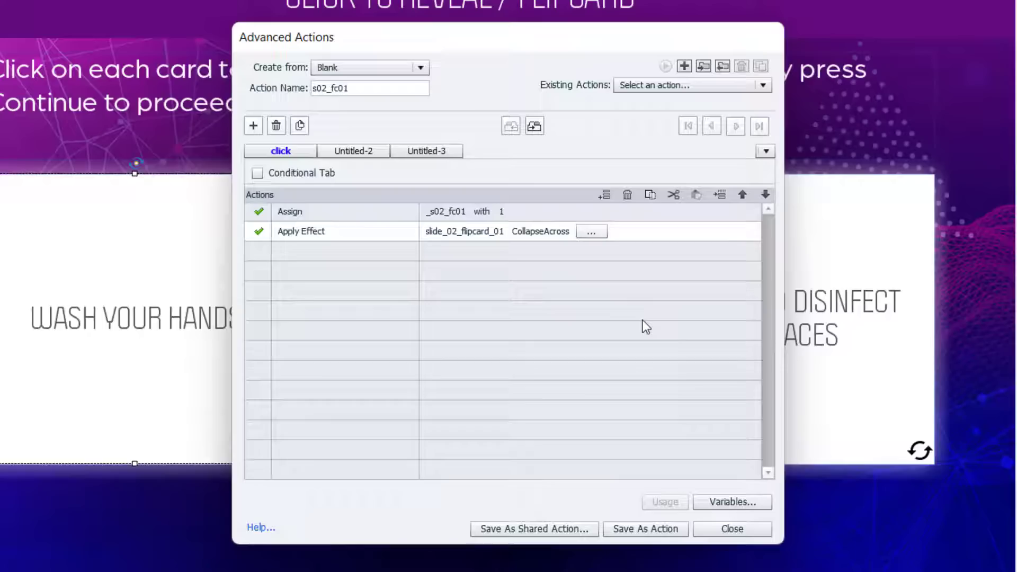
Set the duration of the CollapseAcross effect to 0.3 seconds
{"action": "left_click", "coordinate": [595, 237]}
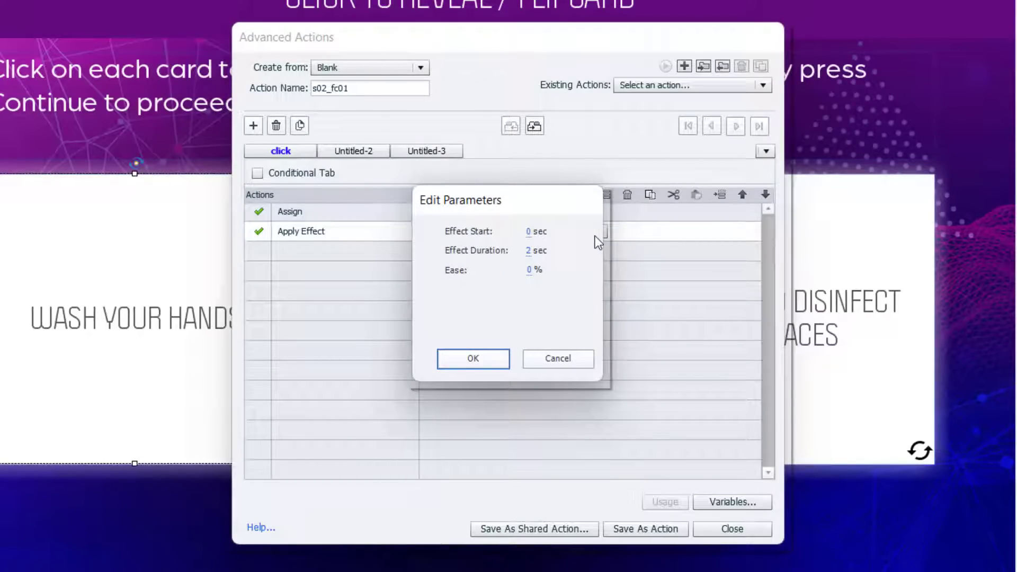
{"action": "left_click", "coordinate": [529, 251]}
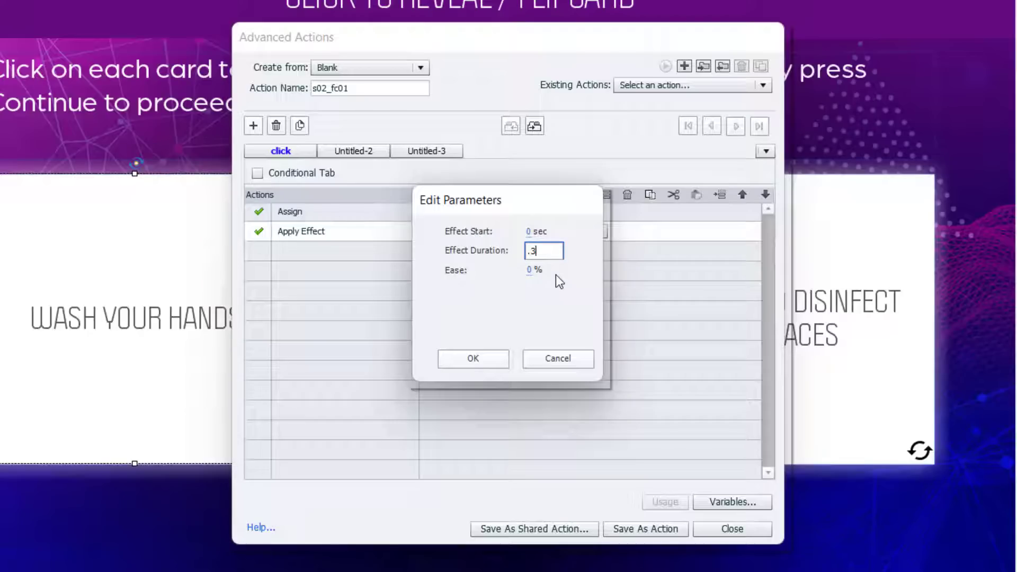
{"action": "key", "text": "Return"}
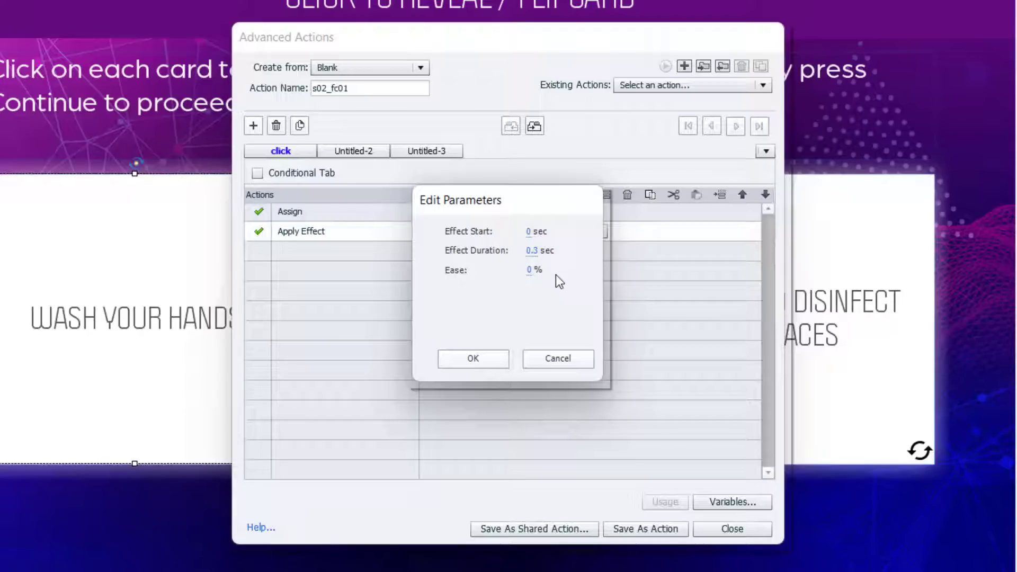
{"action": "left_click", "coordinate": [488, 354]}
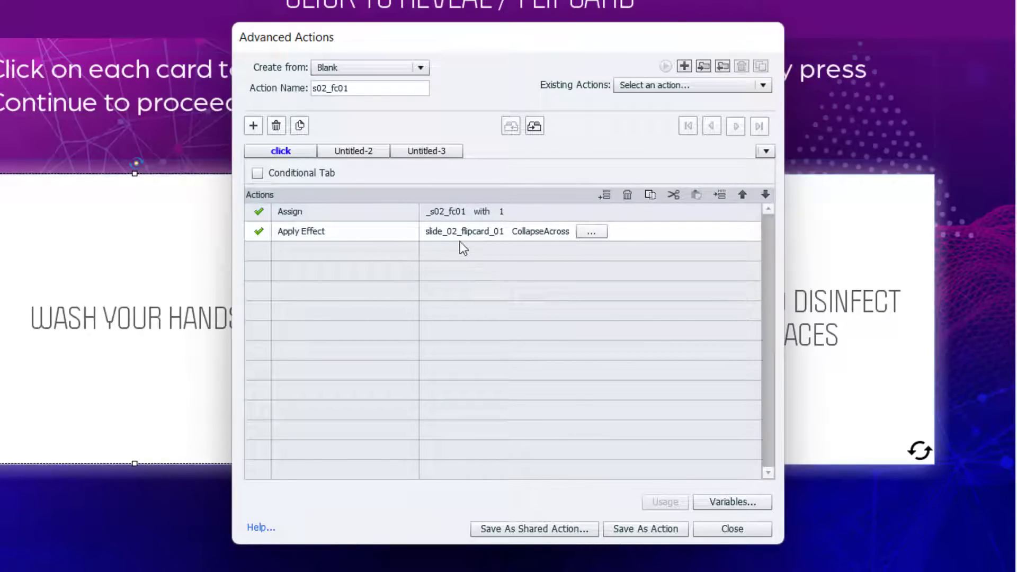
Add a Delay Next Actions By action with a literal value of .3 seconds after the CollapseAcross effect
{"action": "double_click", "coordinate": [290, 252]}
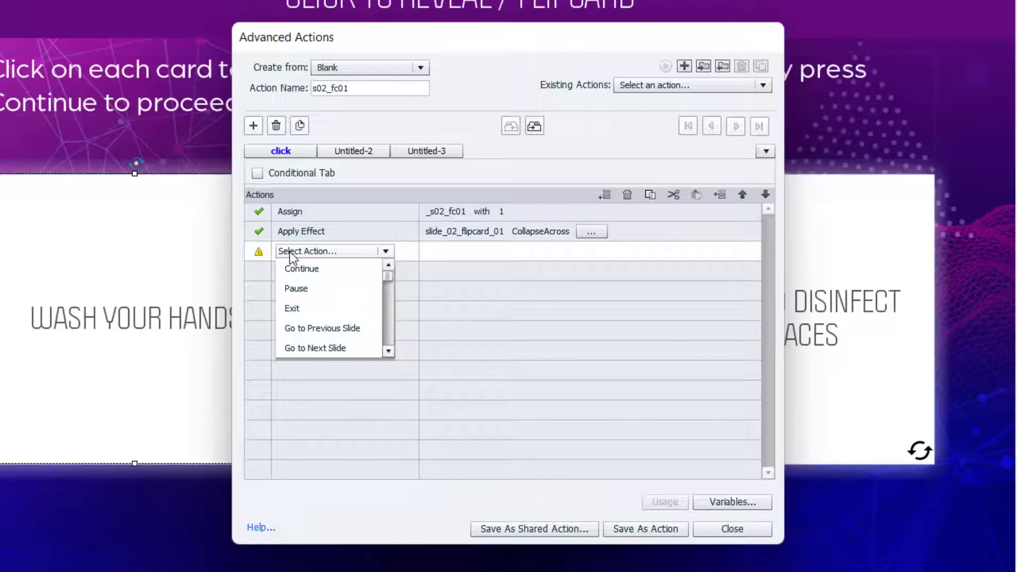
{"action": "key", "text": "d"}
{"action": "key", "text": "d"}
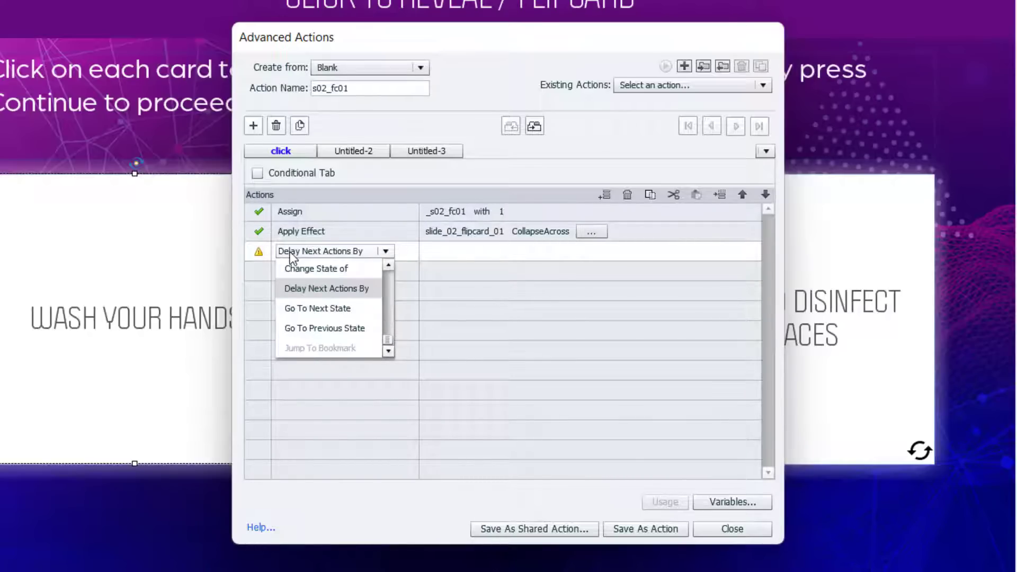
{"action": "left_click", "coordinate": [306, 288]}
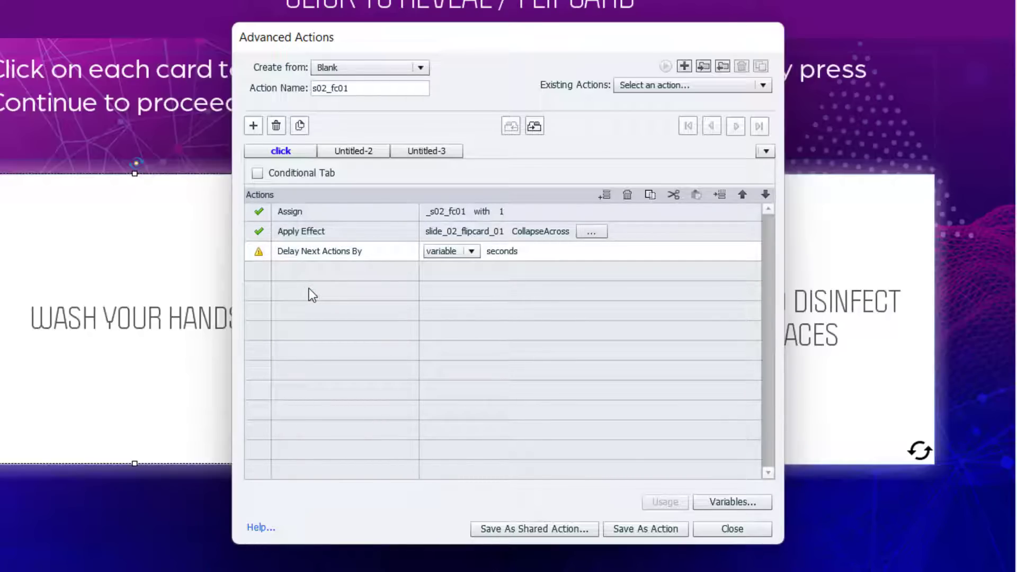
{"action": "left_click", "coordinate": [464, 255]}
{"action": "left_click", "coordinate": [457, 282]}
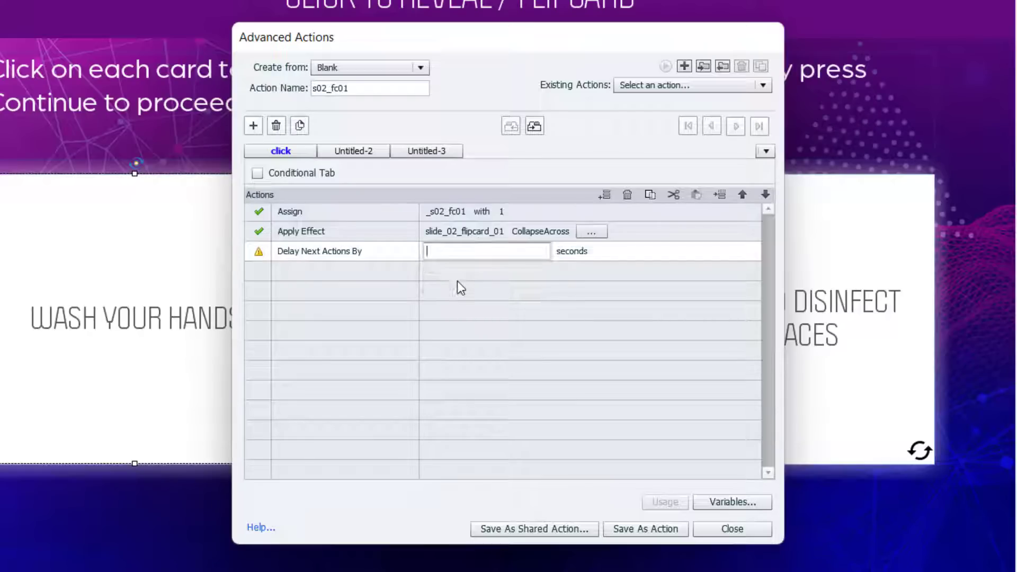
{"action": "type", "text": ".3"}
{"action": "key", "text": "Return"}
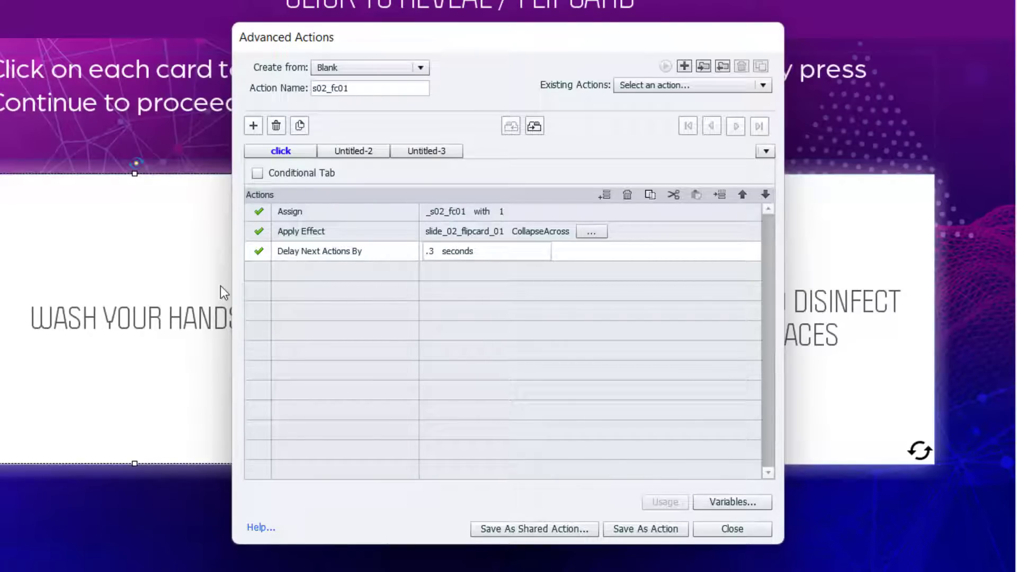
Add a Go To Next State action for slide_02_flipcard_01 after the delay
{"action": "left_click", "coordinate": [298, 271]}
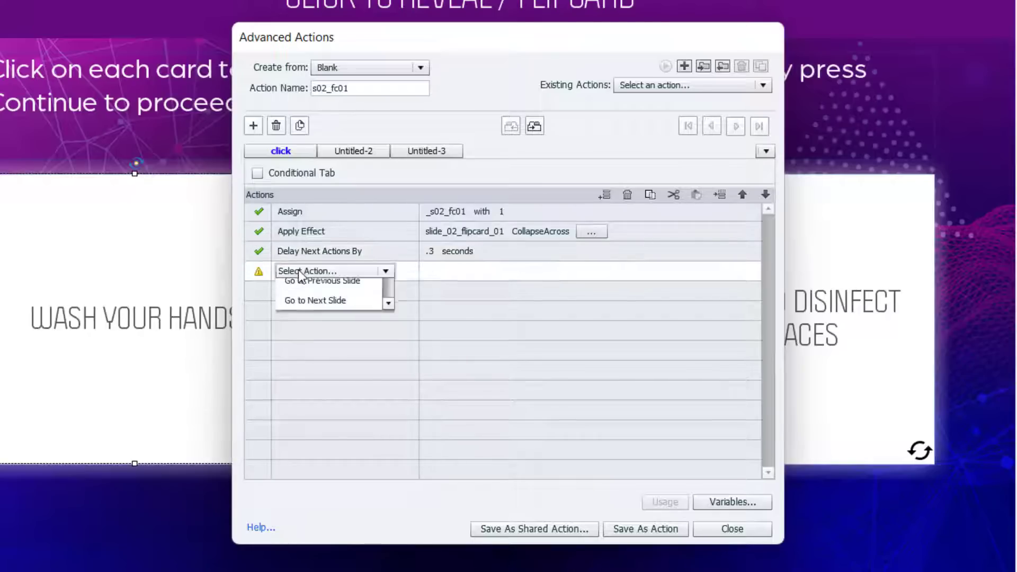
{"action": "scroll", "coordinate": [298, 270], "scroll_direction": "down", "scroll_amount": 2}
{"action": "scroll", "coordinate": [297, 269], "scroll_direction": "down", "scroll_amount": 5}
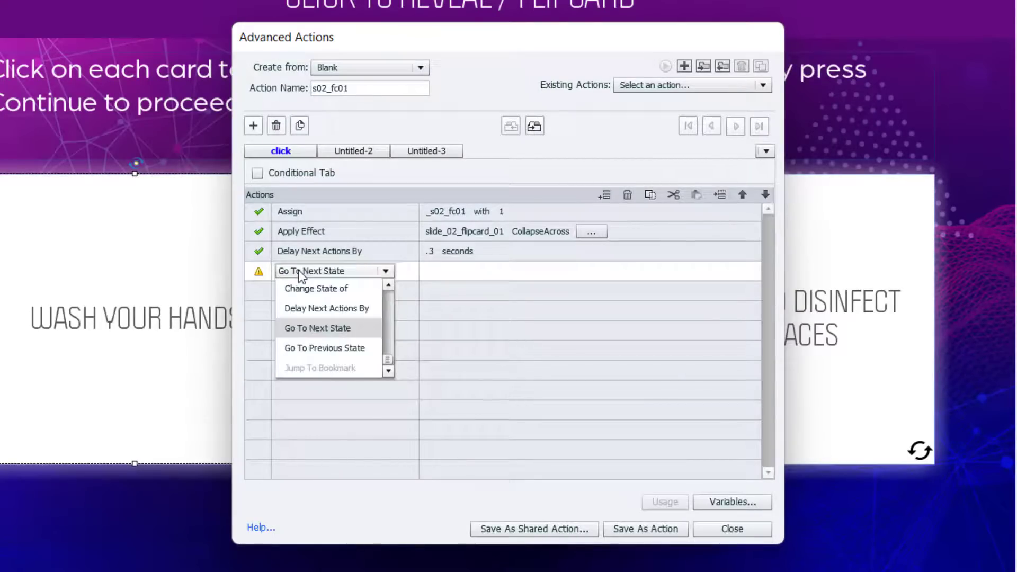
{"action": "left_click", "coordinate": [309, 325]}
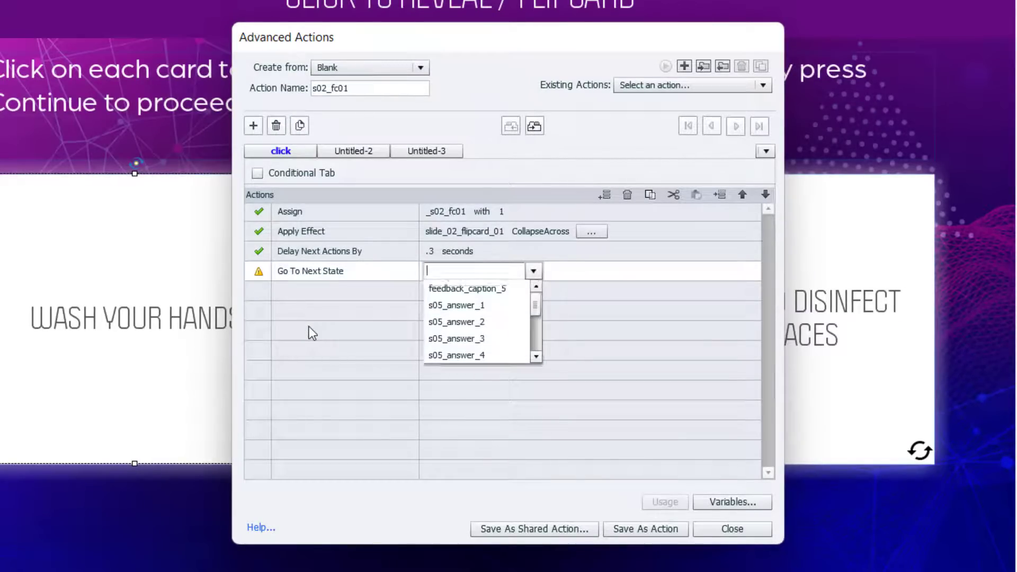
{"action": "type", "text": "flip"}
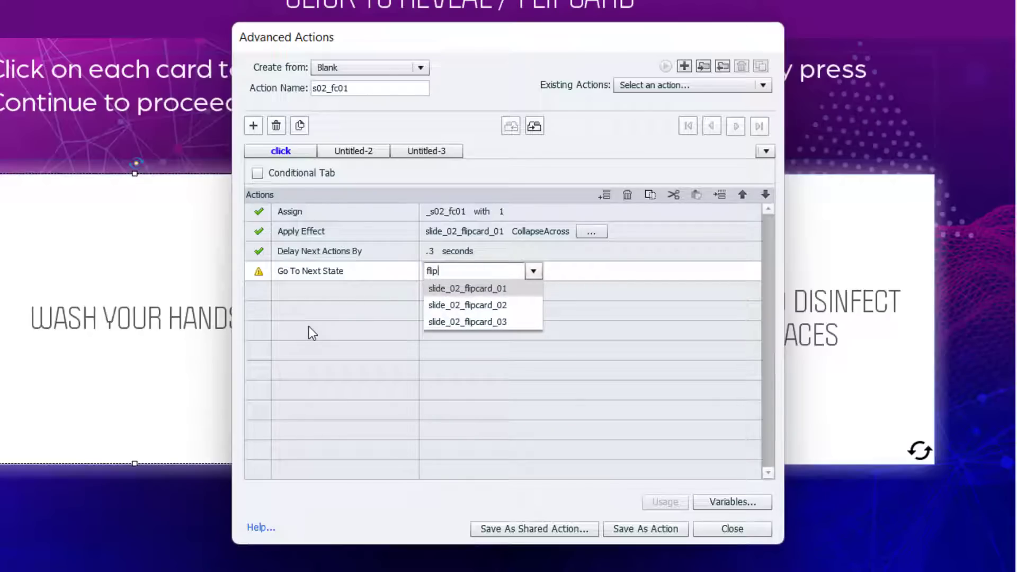
{"action": "key", "text": "Return"}
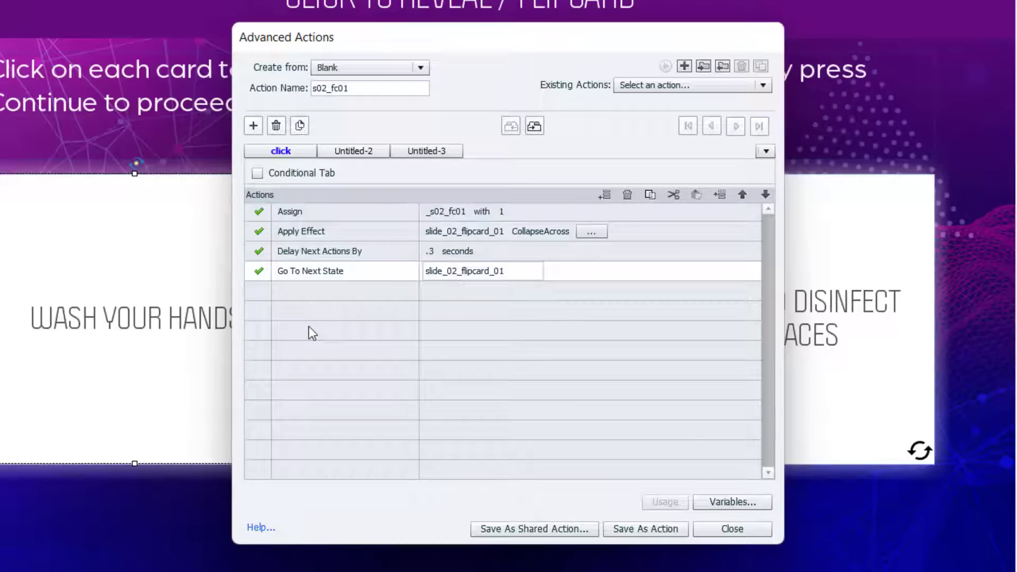
Add an Apply Effect action after the state change that plays the StretchAcross entrance effect on slide_02_flipcard_01
{"action": "left_click", "coordinate": [298, 291]}
{"action": "left_click", "coordinate": [298, 291]}
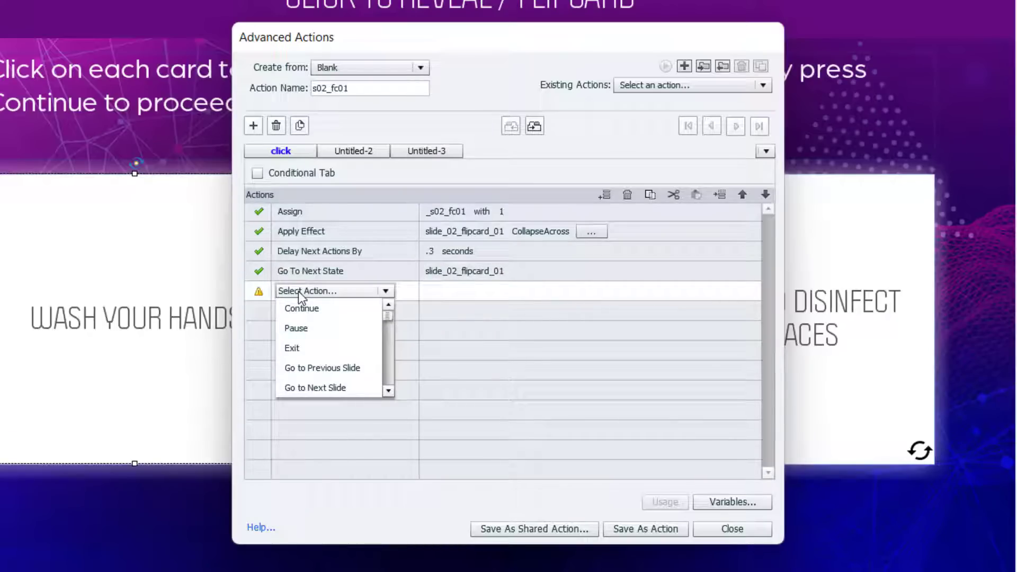
{"action": "type", "text": "a"}
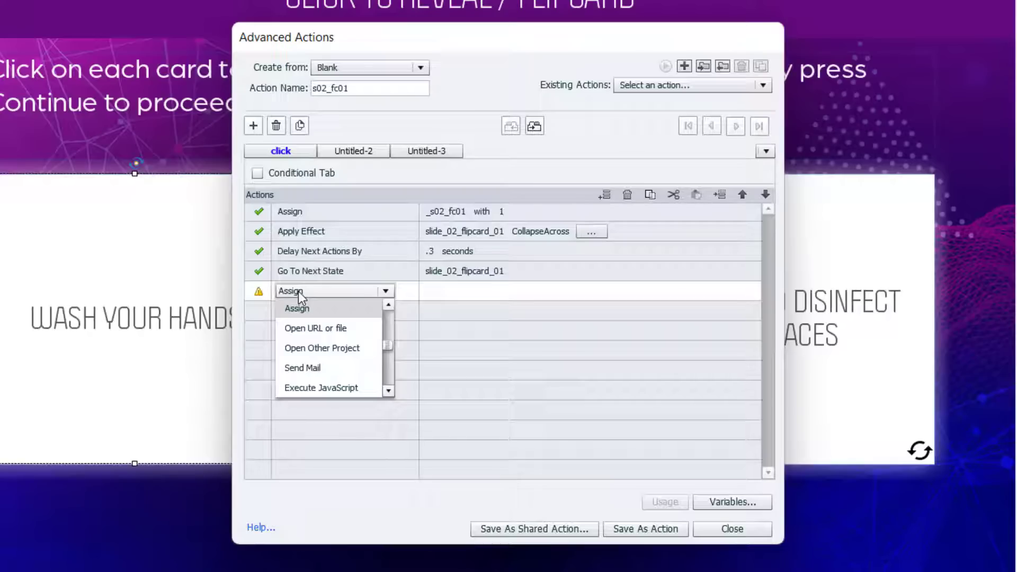
{"action": "type", "text": "a"}
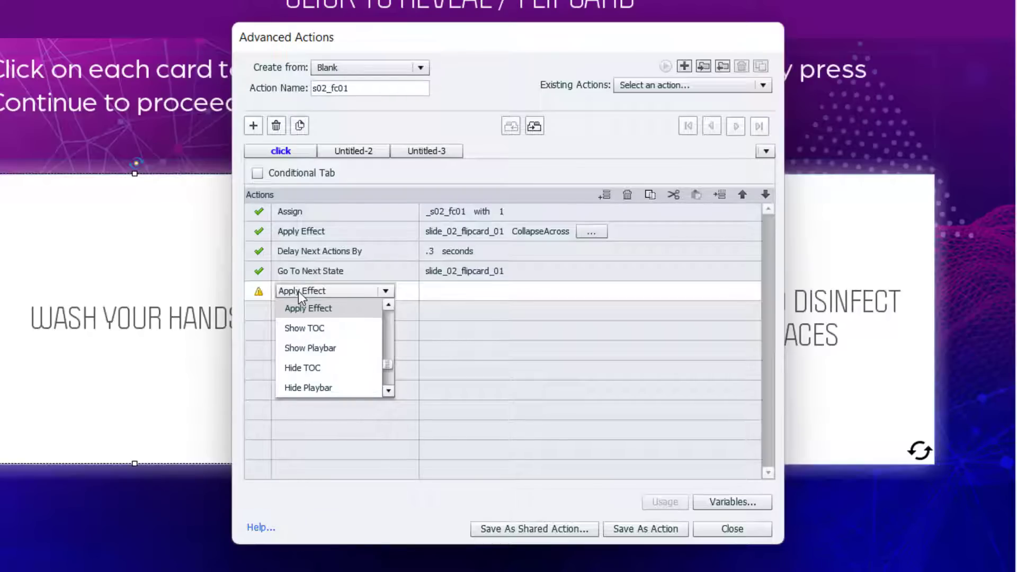
{"action": "left_click", "coordinate": [303, 308]}
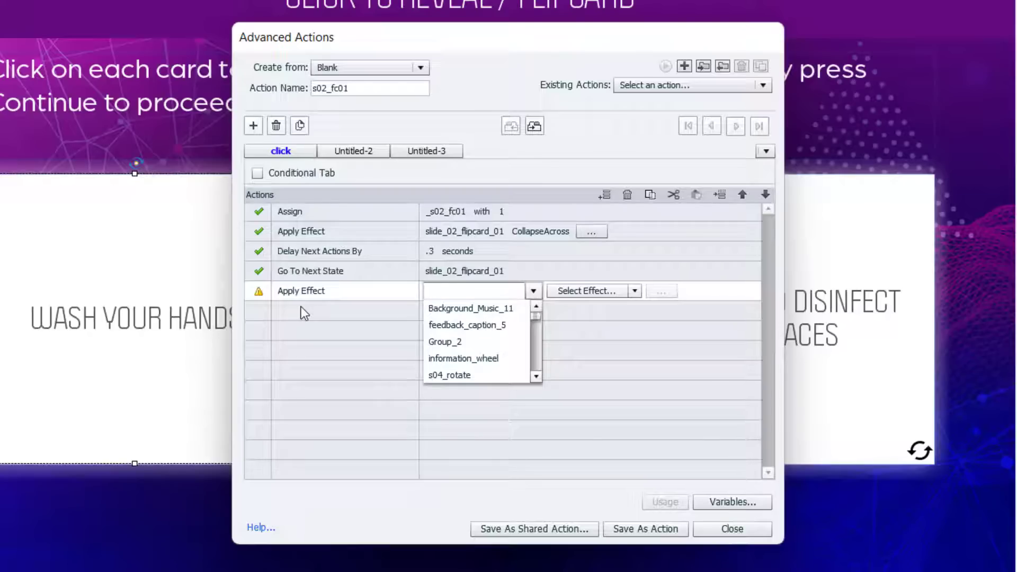
{"action": "type", "text": "flip"}
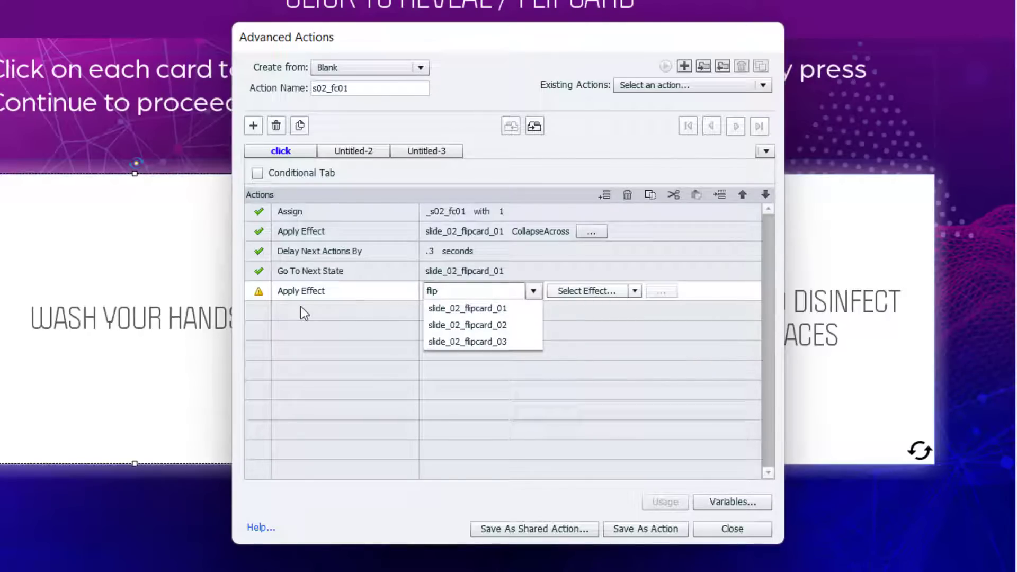
{"action": "key", "text": "Down"}
{"action": "key", "text": "Return"}
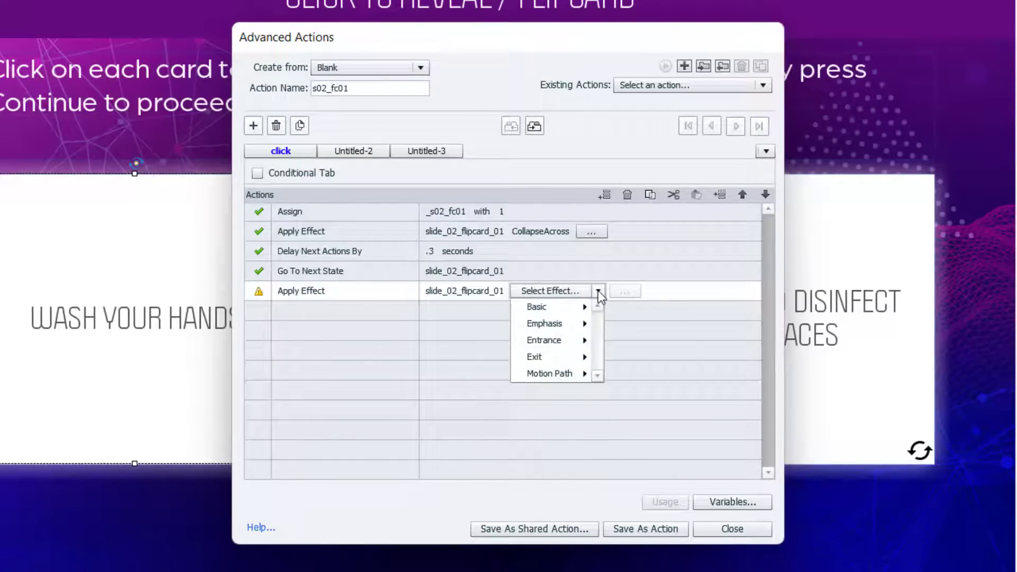
{"action": "mouse_move", "coordinate": [564, 339]}
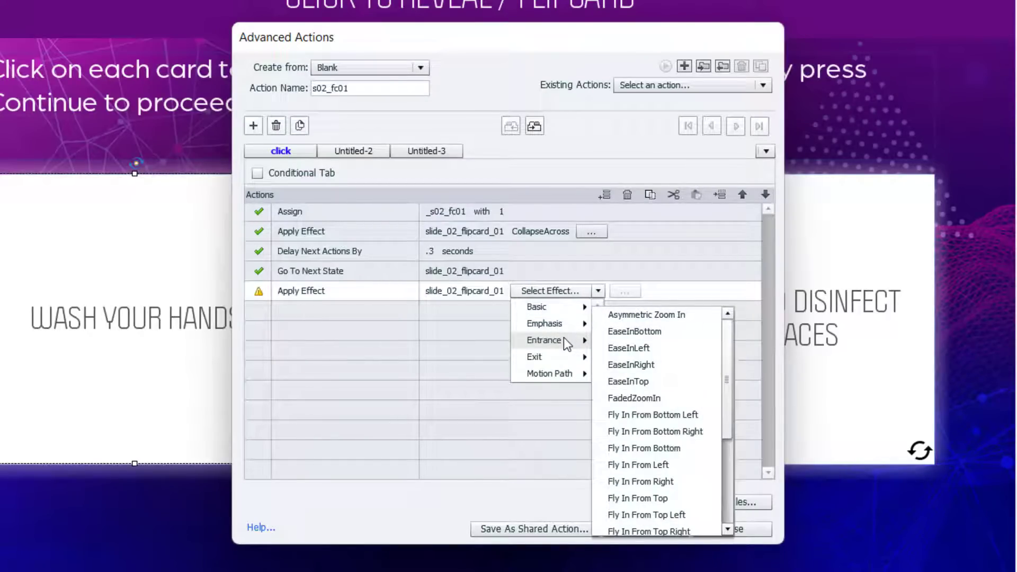
{"action": "scroll", "coordinate": [643, 364], "scroll_direction": "down", "scroll_amount": 3}
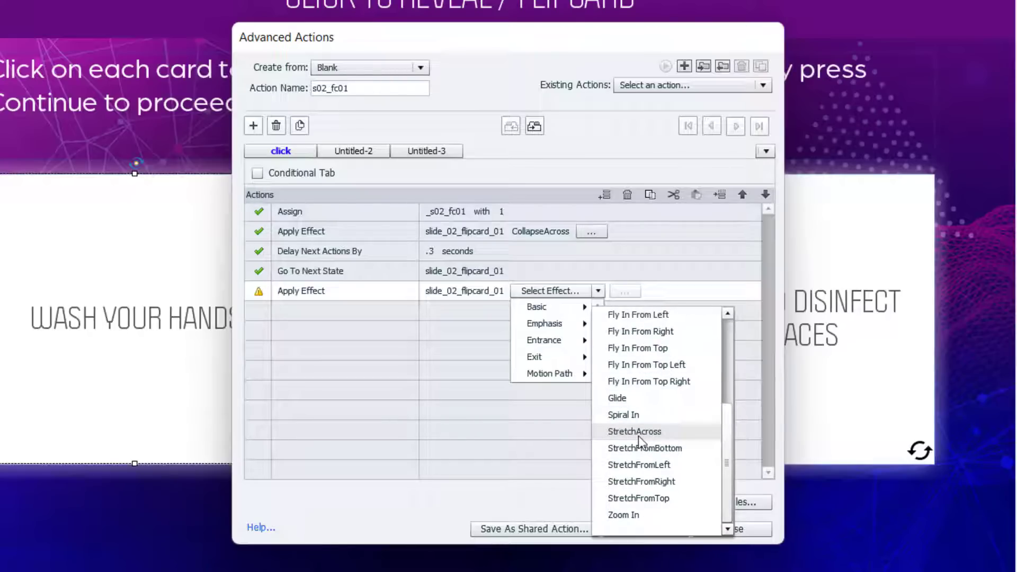
{"action": "left_click", "coordinate": [638, 436]}
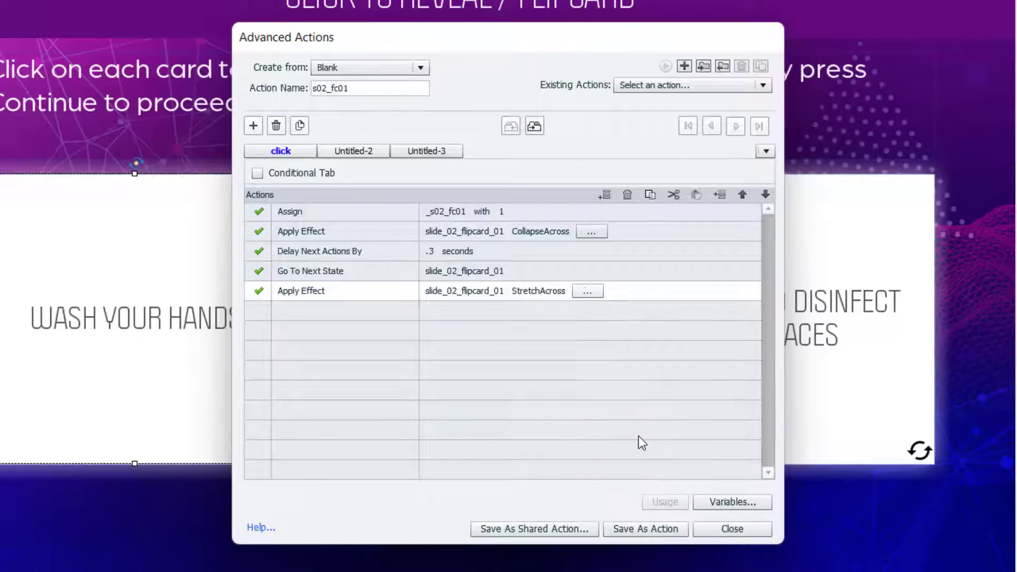
Set the duration of the StretchAcross effect to 0.3 seconds
{"action": "left_click", "coordinate": [590, 290]}
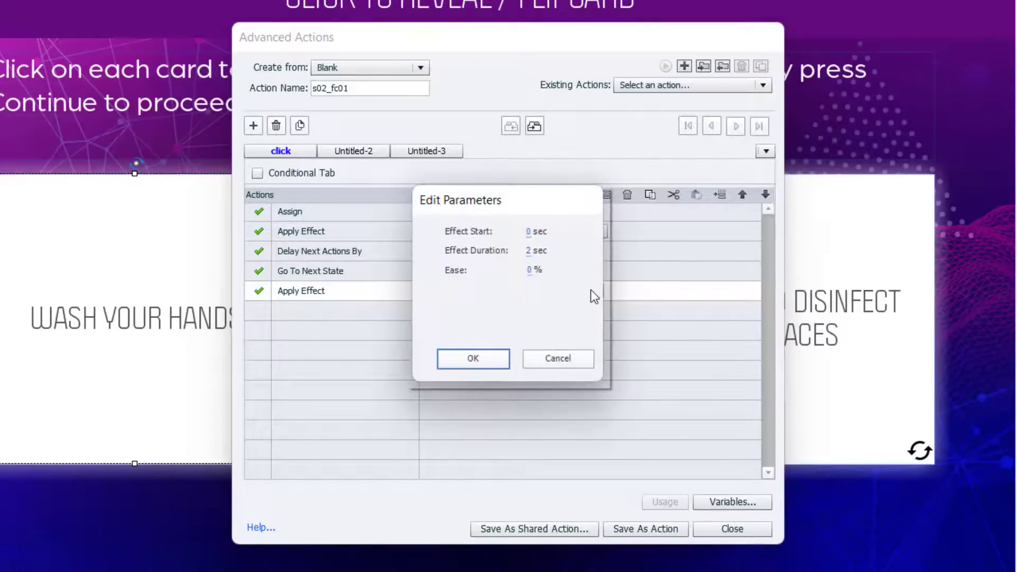
{"action": "left_click", "coordinate": [529, 251]}
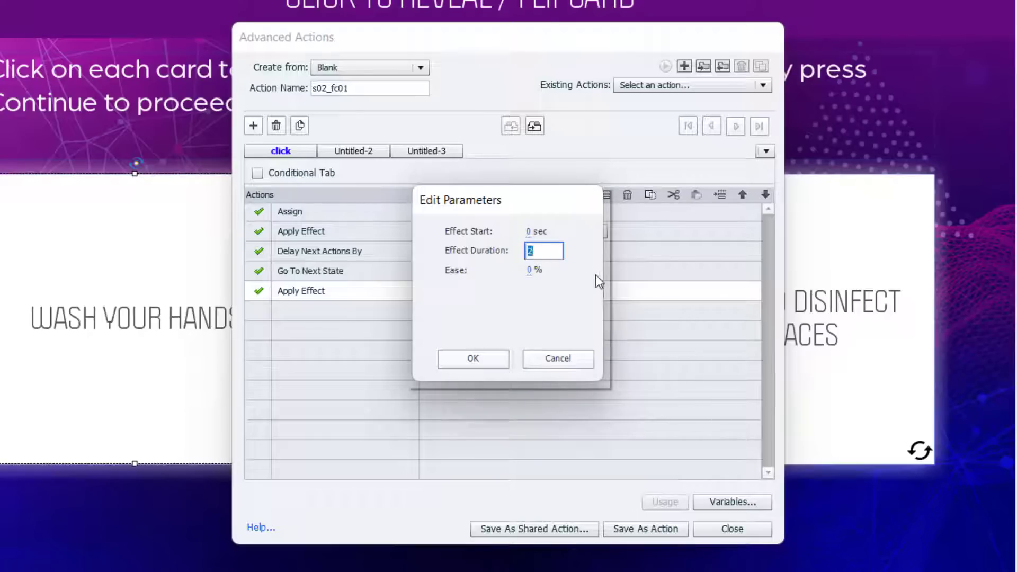
{"action": "type", "text": "0.3"}
{"action": "key", "text": "Return"}
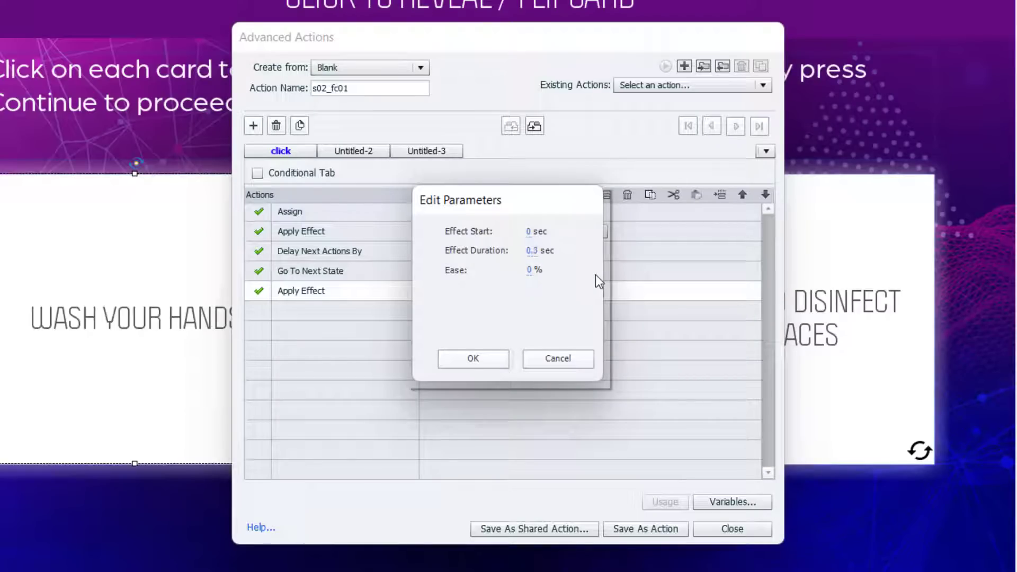
{"action": "left_click", "coordinate": [474, 357]}
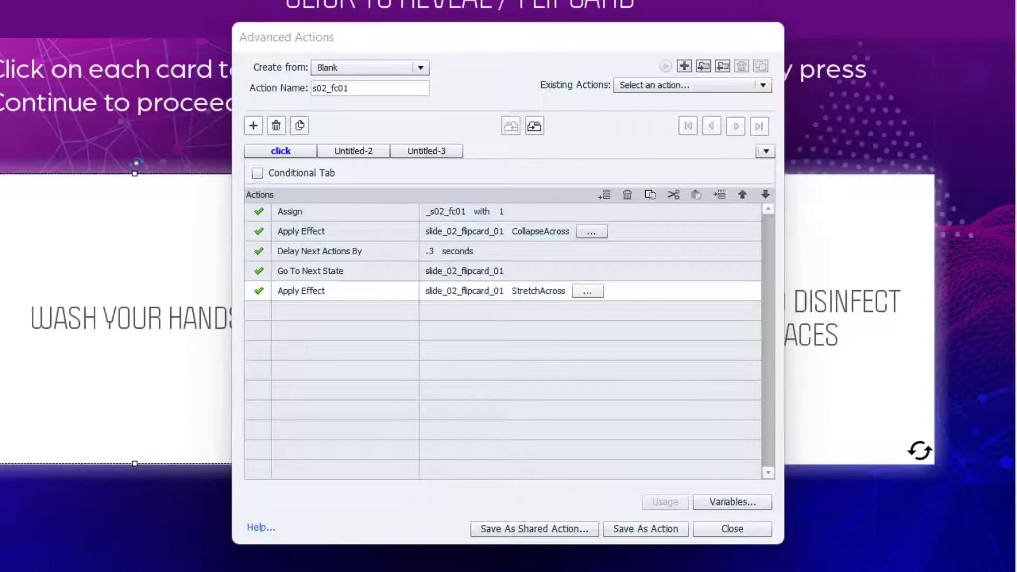
Rename the second decision block of the action as check and make it conditional
{"action": "double_click", "coordinate": [345, 151]}
{"action": "left_click", "coordinate": [368, 153]}
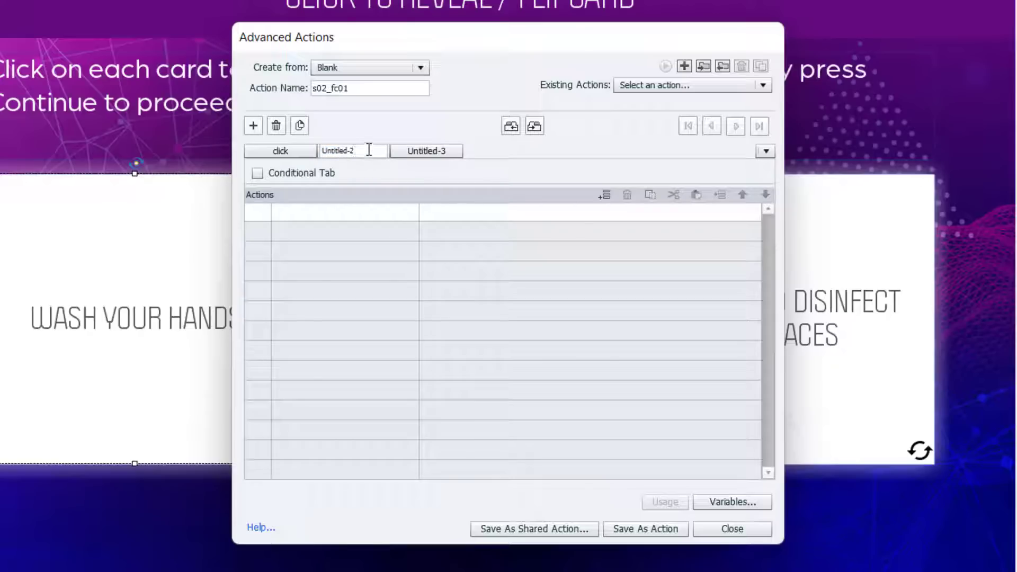
{"action": "triple_click", "coordinate": [369, 150]}
{"action": "type", "text": "check"}
{"action": "key", "text": "Return"}
{"action": "left_click", "coordinate": [296, 177]}
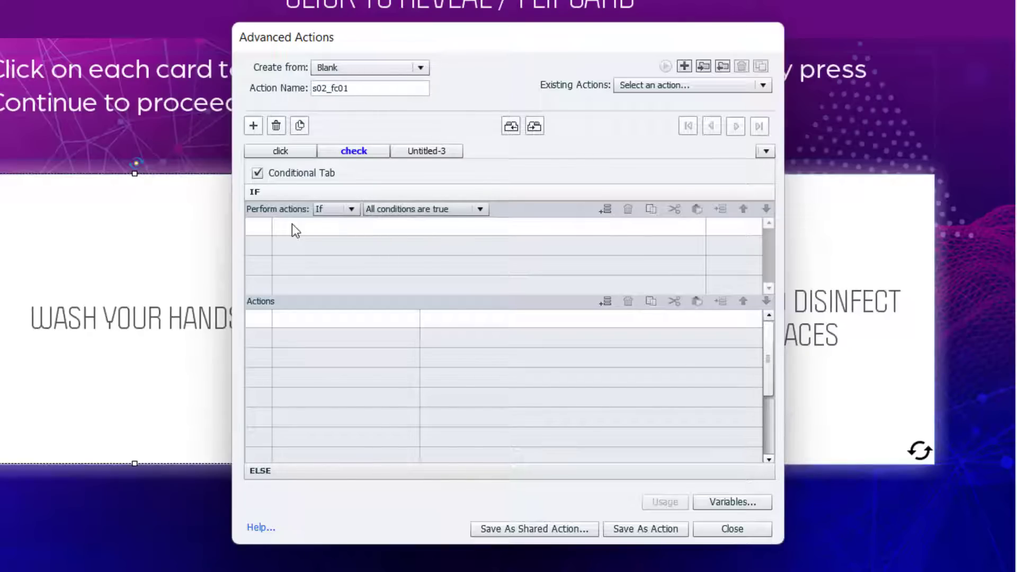
Add an If condition that the variable _s02_fc01 is equal to the literal value 1
{"action": "left_click", "coordinate": [291, 224]}
{"action": "left_click", "coordinate": [293, 226]}
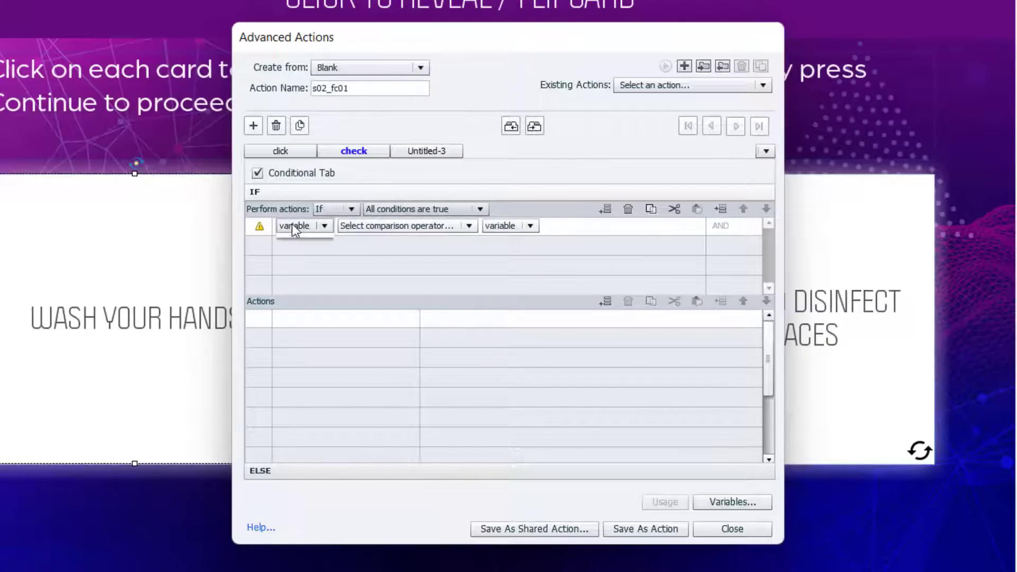
{"action": "left_click", "coordinate": [296, 242]}
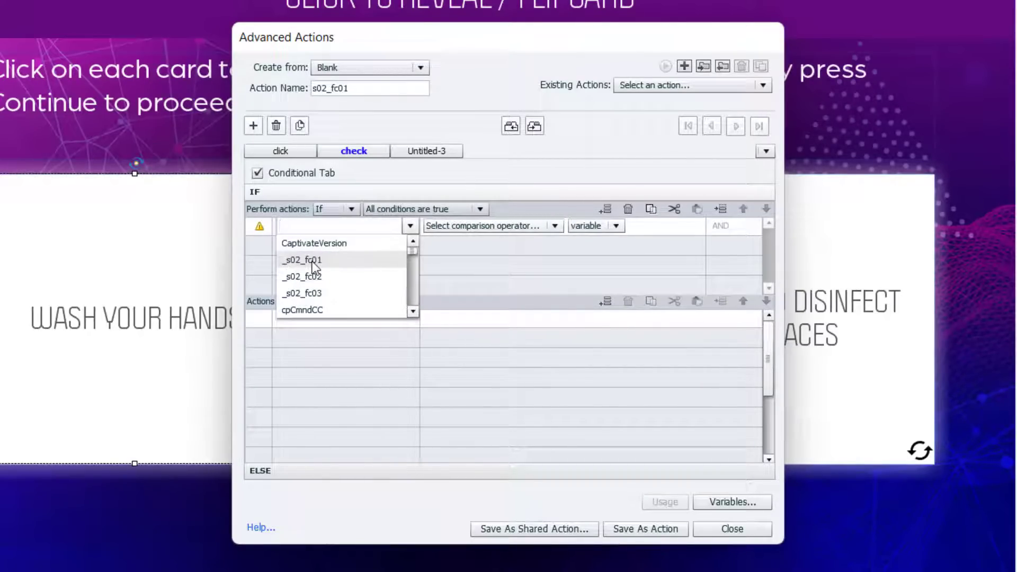
{"action": "left_click", "coordinate": [312, 261]}
{"action": "left_click", "coordinate": [355, 228]}
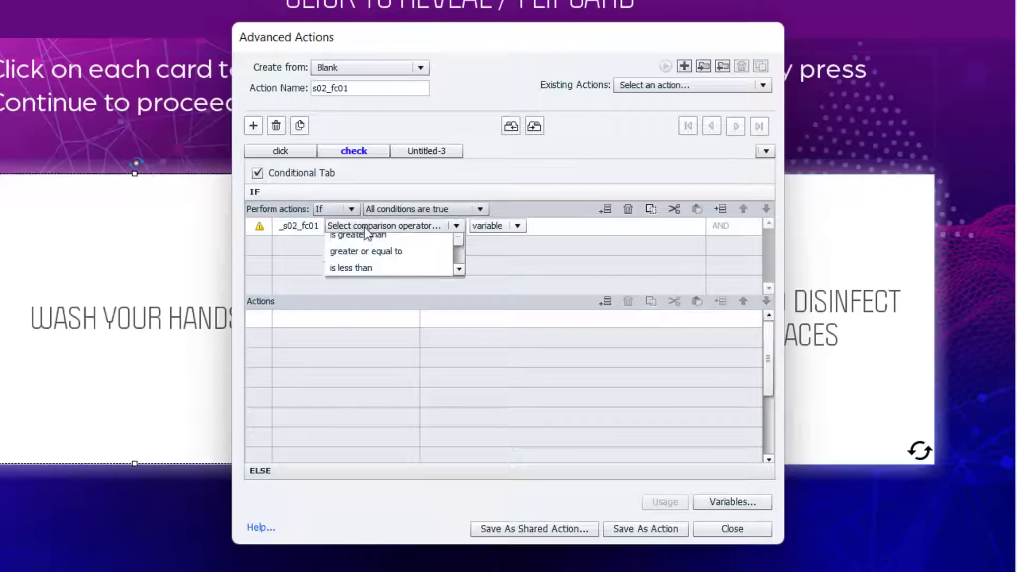
{"action": "left_click", "coordinate": [366, 237]}
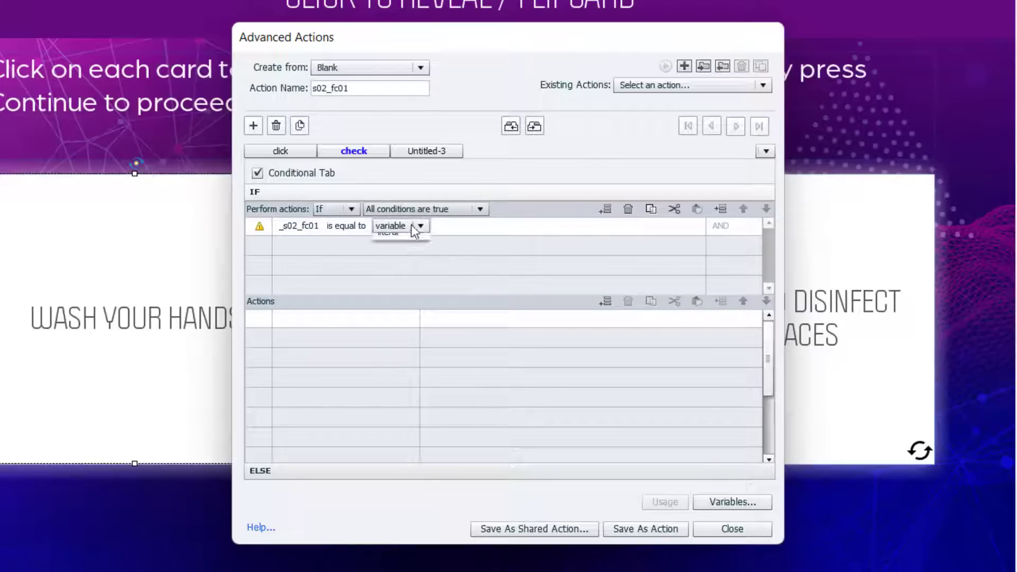
{"action": "left_click", "coordinate": [411, 226]}
{"action": "left_click", "coordinate": [405, 256]}
{"action": "type", "text": "1"}
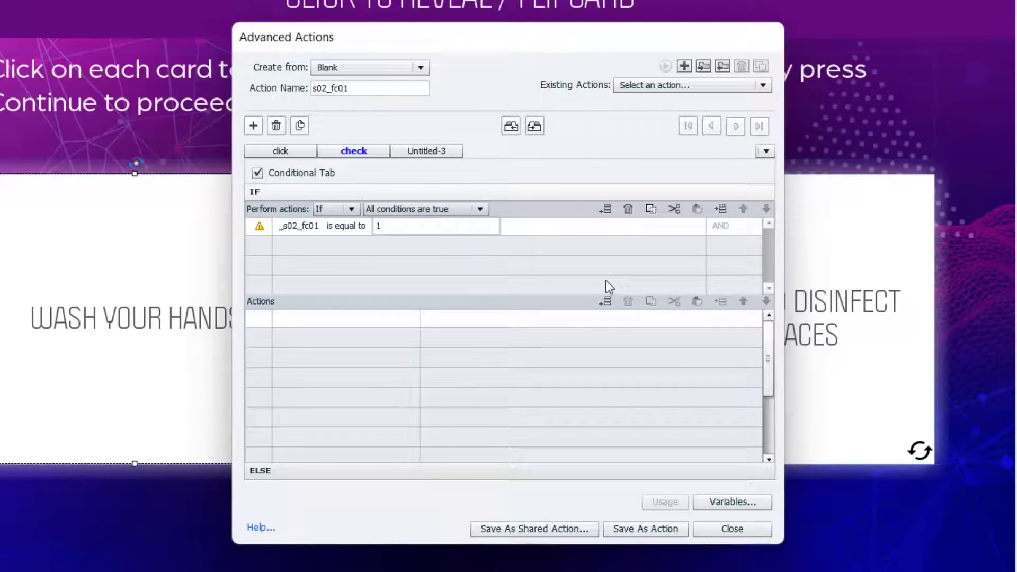
{"action": "key", "text": "Return"}
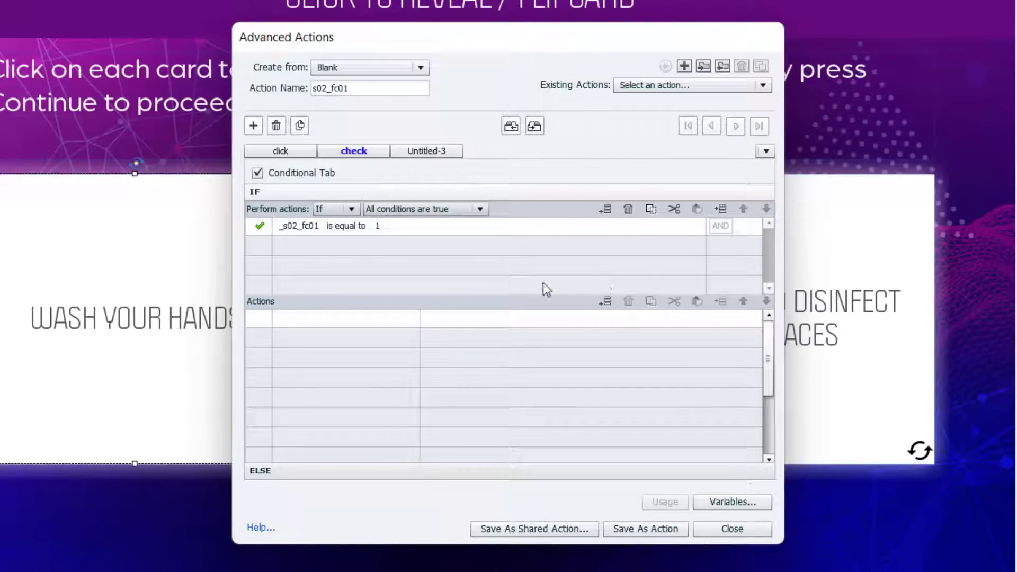
Copy the _s02_fc01 condition and paste it into the two rows below
{"action": "left_click", "coordinate": [649, 209]}
{"action": "left_click", "coordinate": [627, 246]}
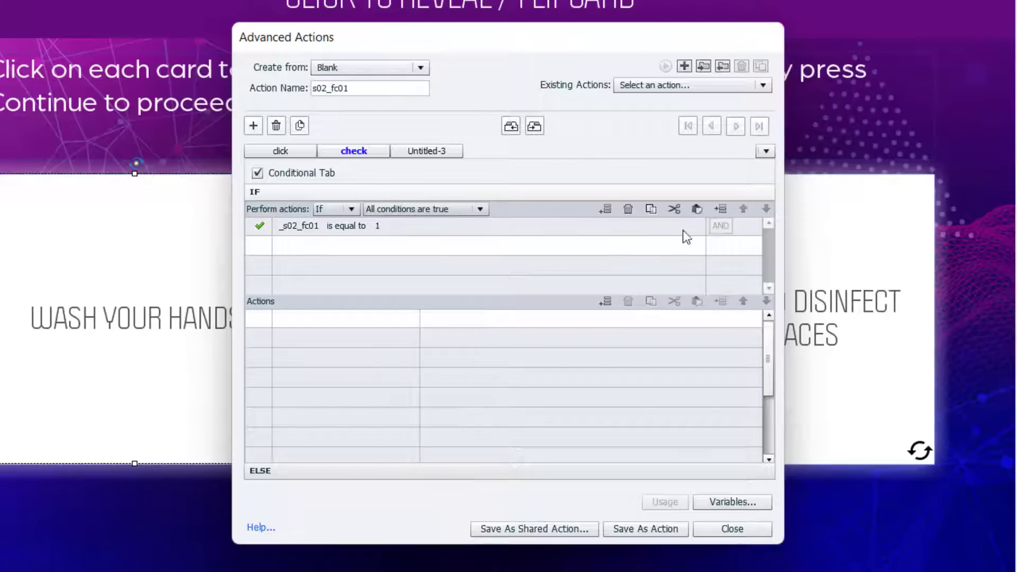
{"action": "left_click", "coordinate": [697, 208]}
{"action": "left_click", "coordinate": [596, 268]}
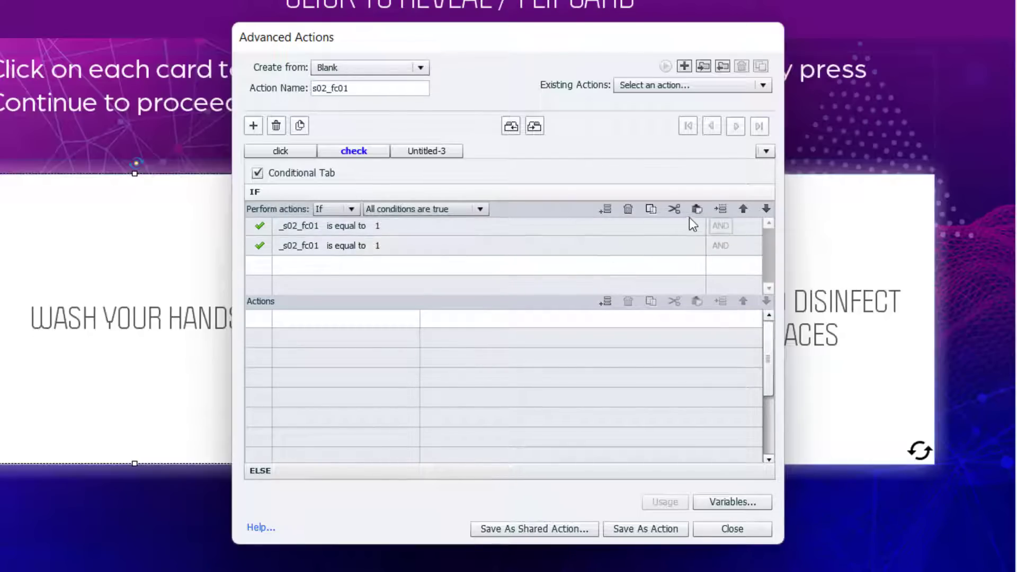
{"action": "left_click", "coordinate": [697, 209]}
Change the variable in the second condition to _s02_fc02 and in the third condition to _s02_fc03
{"action": "left_click", "coordinate": [300, 246]}
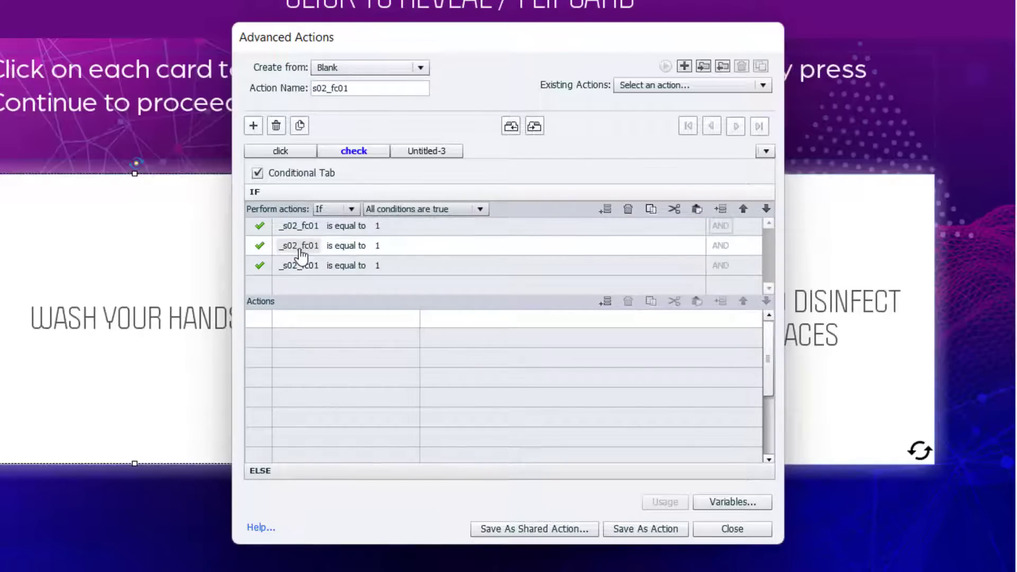
{"action": "left_click", "coordinate": [299, 247]}
{"action": "left_click", "coordinate": [300, 248]}
{"action": "left_click", "coordinate": [300, 261]}
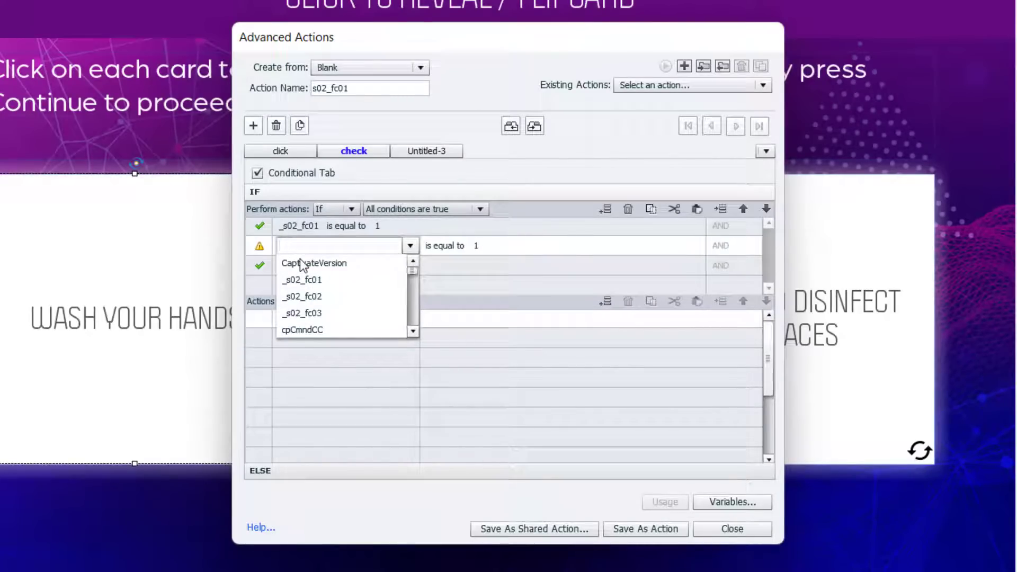
{"action": "left_click", "coordinate": [308, 296]}
{"action": "left_click", "coordinate": [313, 267]}
{"action": "left_click", "coordinate": [312, 268]}
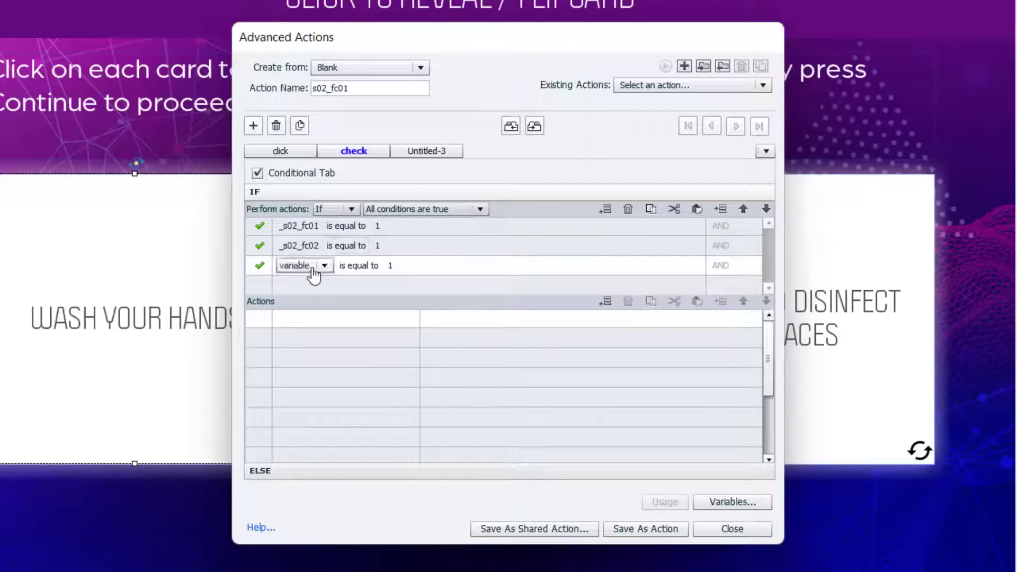
{"action": "left_click", "coordinate": [313, 267]}
{"action": "left_click", "coordinate": [313, 282]}
{"action": "left_click", "coordinate": [325, 326]}
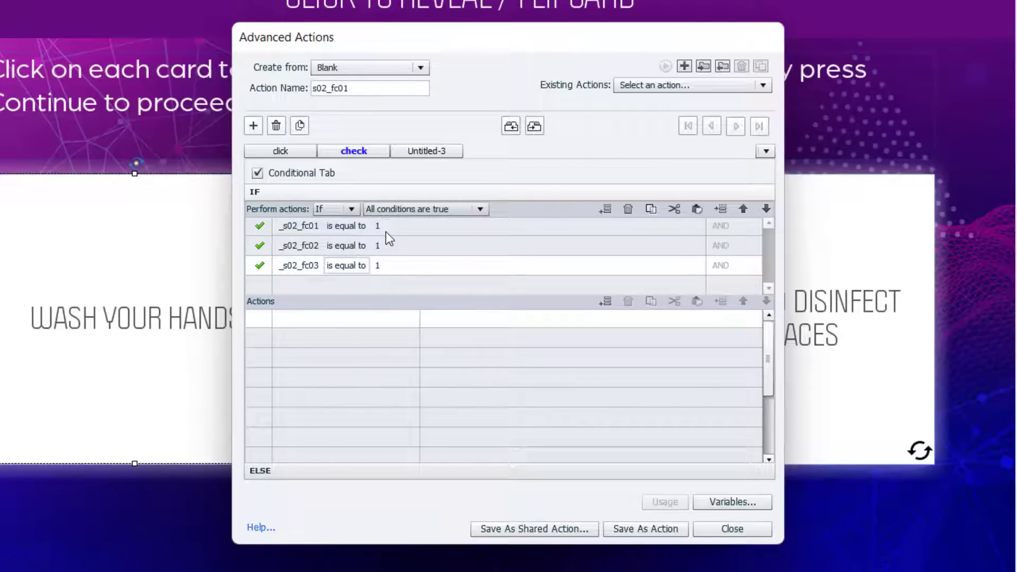
Add a Show action for slide02_continue that runs when the check conditions are met
{"action": "left_click", "coordinate": [308, 319]}
{"action": "left_click", "coordinate": [308, 319]}
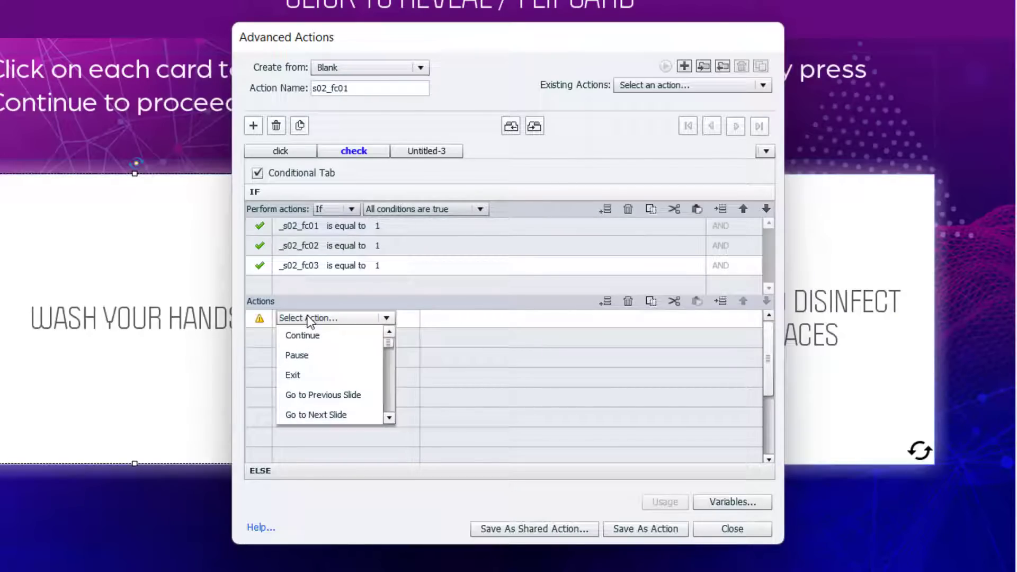
{"action": "key", "text": "s"}
{"action": "key", "text": "Down"}
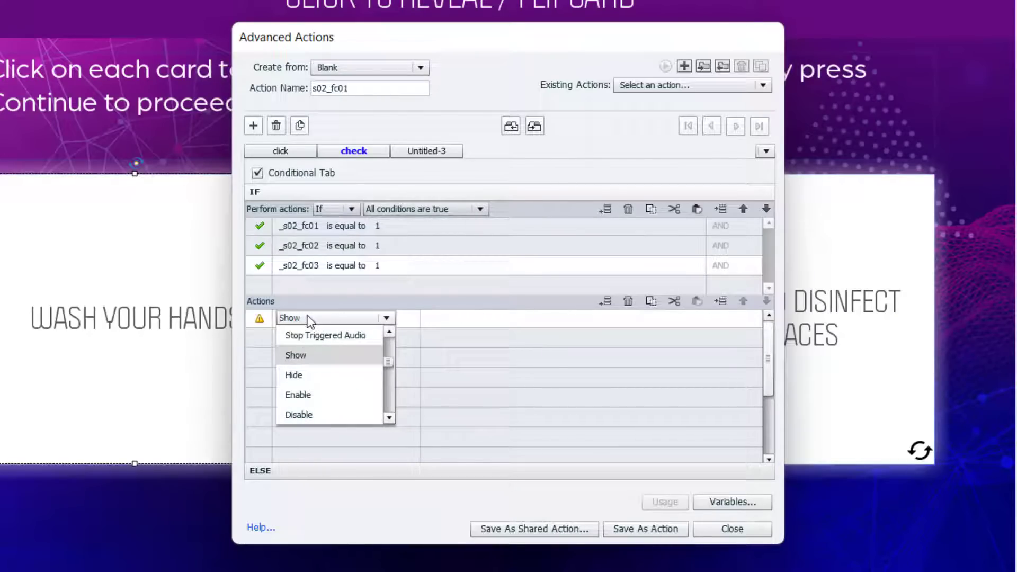
{"action": "key", "text": "Return"}
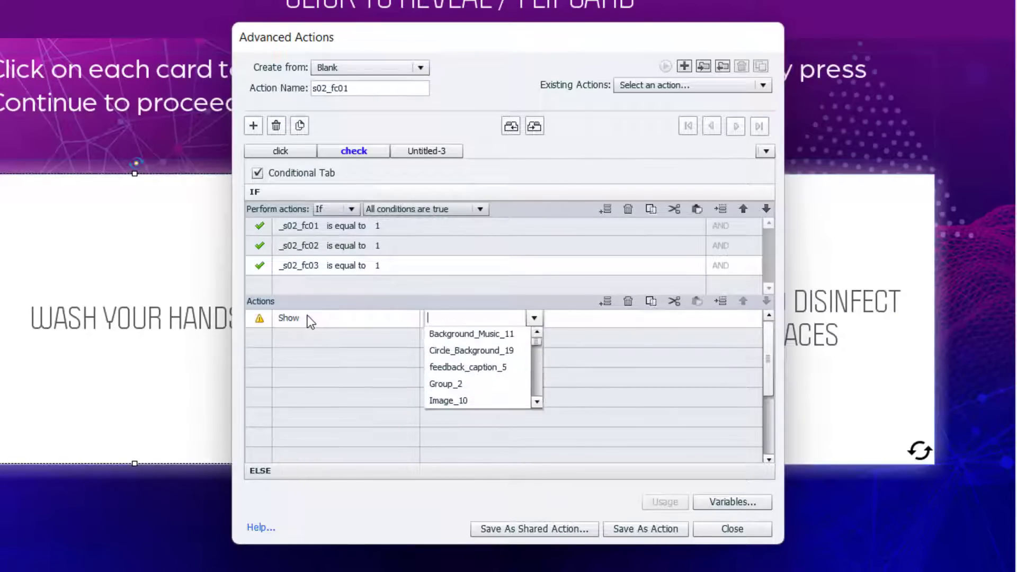
{"action": "type", "text": "contin"}
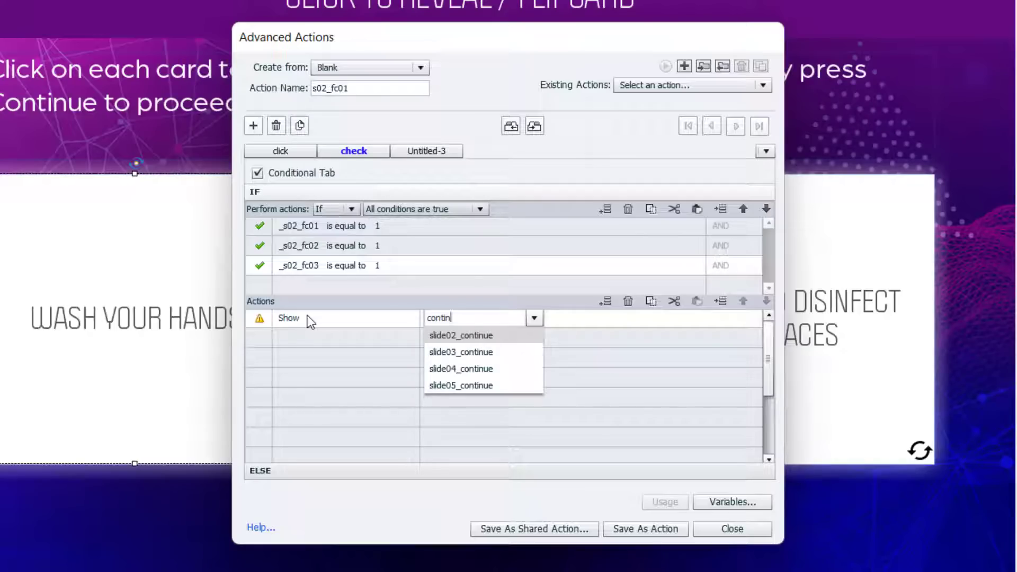
{"action": "key", "text": "Down"}
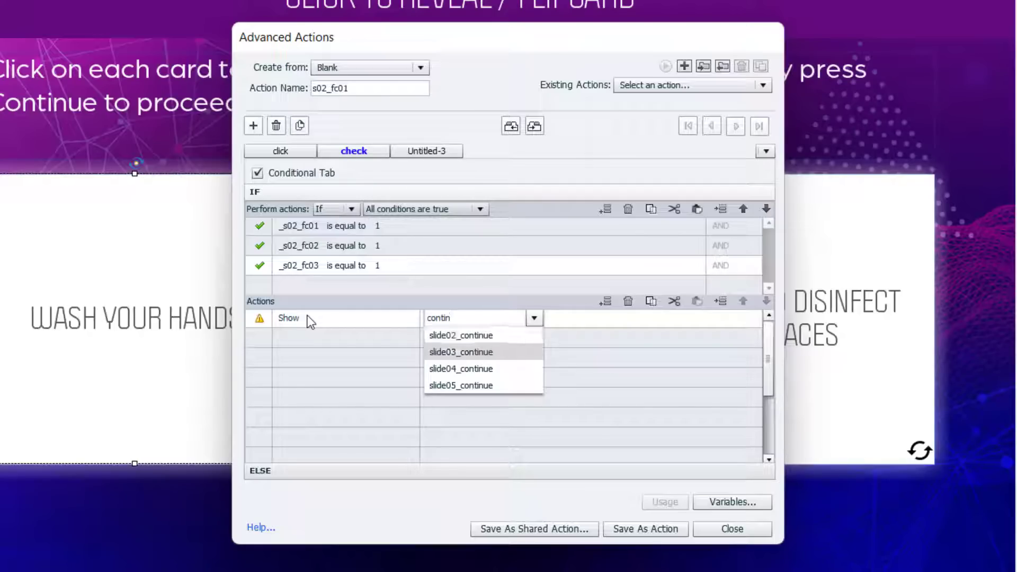
{"action": "key", "text": "Up"}
{"action": "key", "text": "Return"}
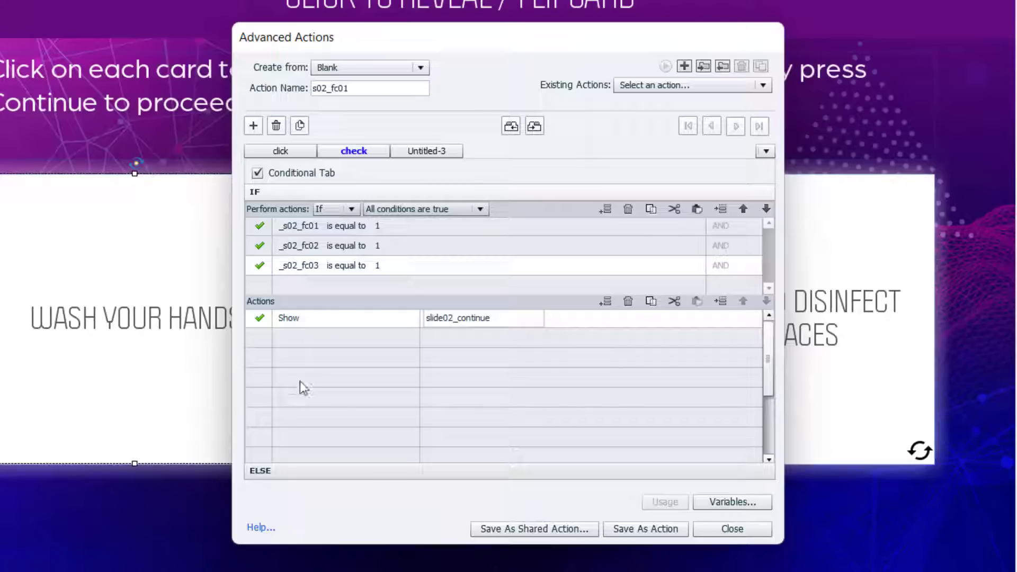
Save s02_fc01 as an advanced action and duplicate it
{"action": "left_click", "coordinate": [651, 533]}
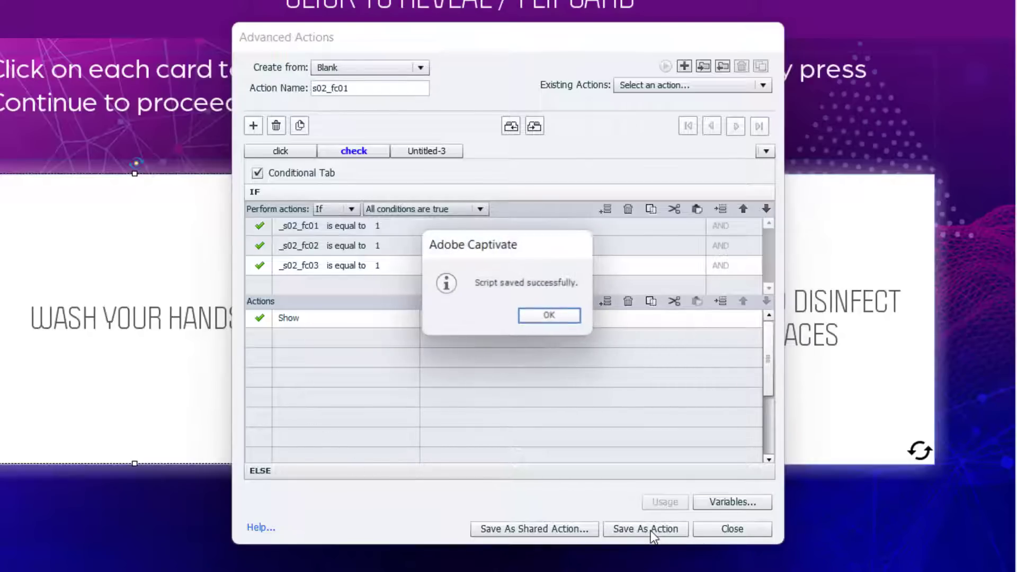
{"action": "left_click", "coordinate": [551, 320]}
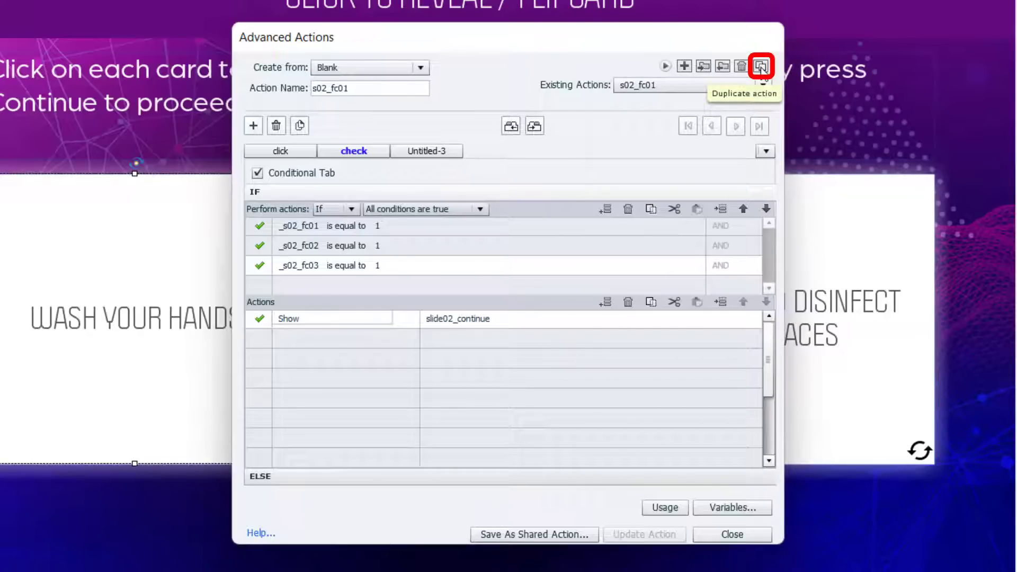
{"action": "left_click", "coordinate": [760, 67]}
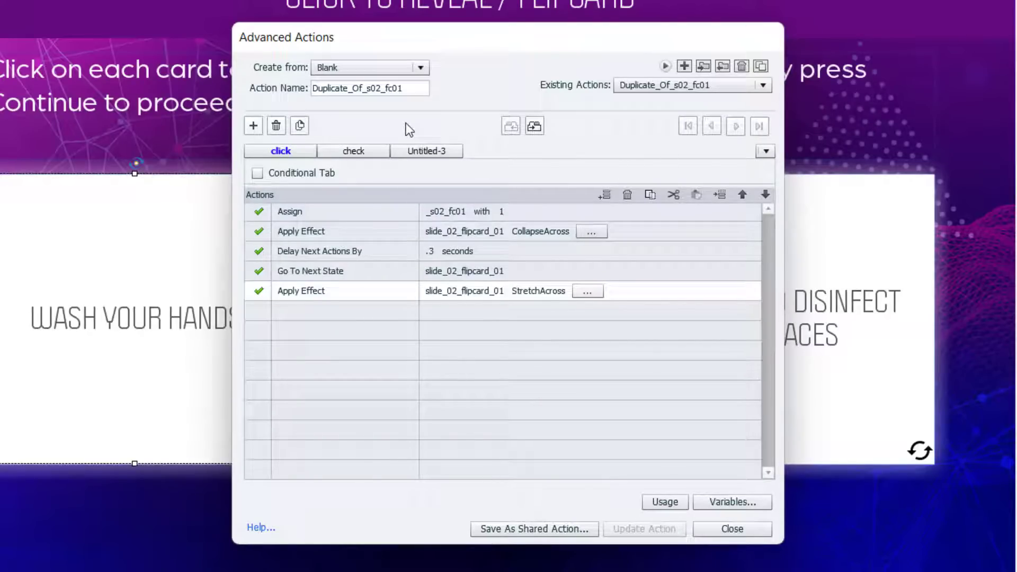
Rename the duplicated action as s02_fc02
{"action": "left_click", "coordinate": [369, 89]}
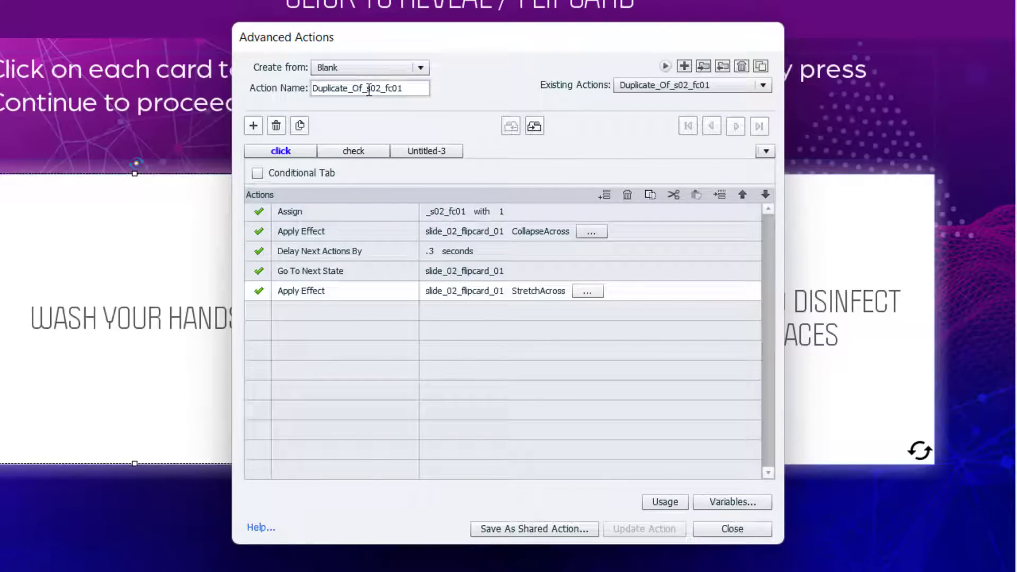
{"action": "key", "text": "BackSpace"}
{"action": "key", "text": "BackSpace"}
{"action": "key", "text": "BackSpace"}
{"action": "key", "text": "BackSpace"}
{"action": "key", "text": "BackSpace"}
{"action": "key", "text": "BackSpace"}
{"action": "key", "text": "BackSpace"}
{"action": "key", "text": "BackSpace"}
{"action": "key", "text": "BackSpace"}
{"action": "key", "text": "BackSpace"}
{"action": "key", "text": "BackSpace"}
{"action": "key", "text": "BackSpace"}
{"action": "key", "text": "BackSpace"}
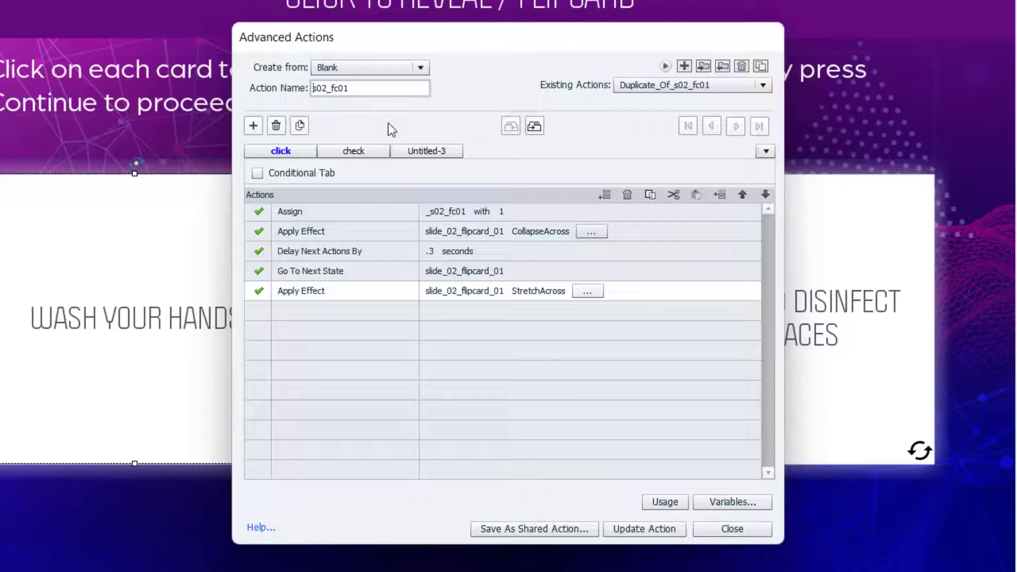
{"action": "key", "text": "Right"}
{"action": "key", "text": "Right"}
{"action": "key", "text": "Right"}
{"action": "key", "text": "Right"}
{"action": "key", "text": "Delete"}
{"action": "type", "text": "2"}
Change the variable in the Assign action of s02_fc02 to _s02_fc02
{"action": "double_click", "coordinate": [446, 215]}
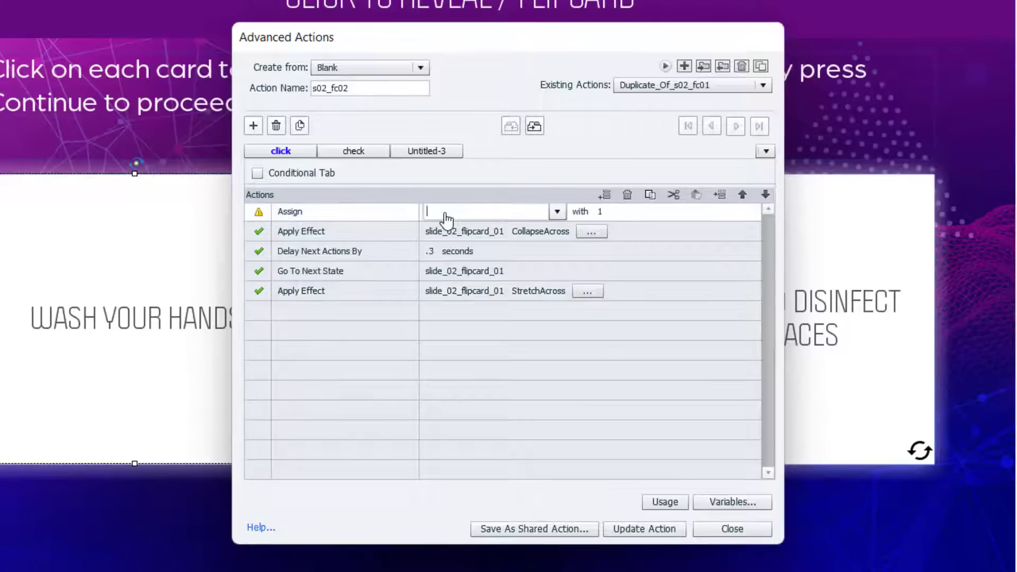
{"action": "type", "text": "02"}
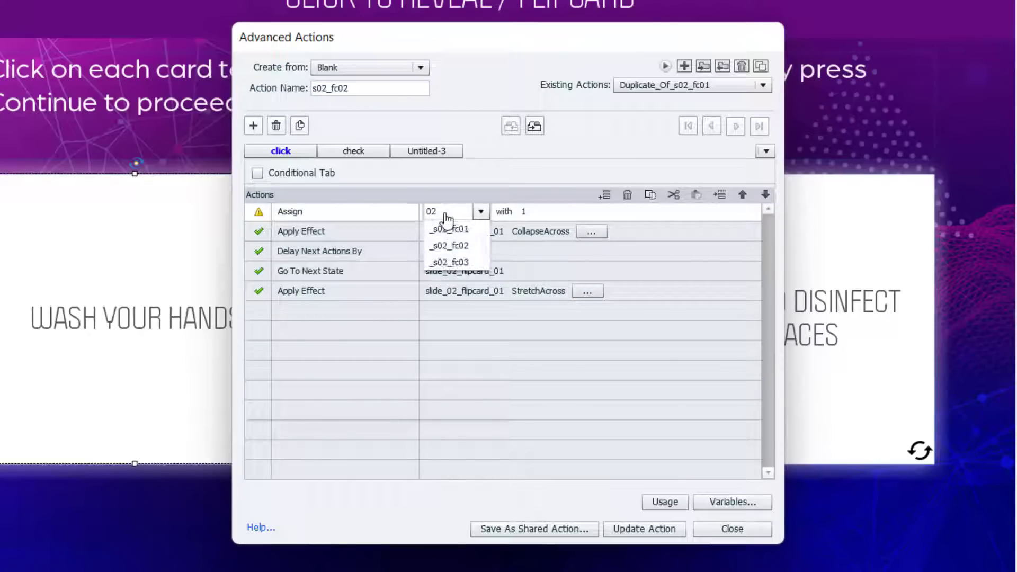
{"action": "key", "text": "Down"}
{"action": "key", "text": "Return"}
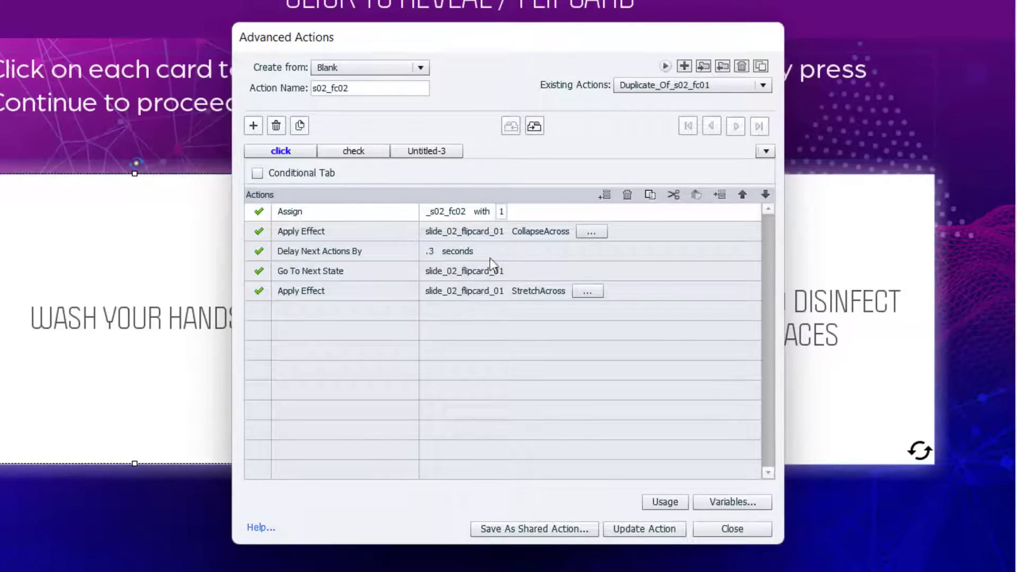
Change the target object of the CollapseAcross effect to slide_02_flipcard_02
{"action": "left_click", "coordinate": [471, 237]}
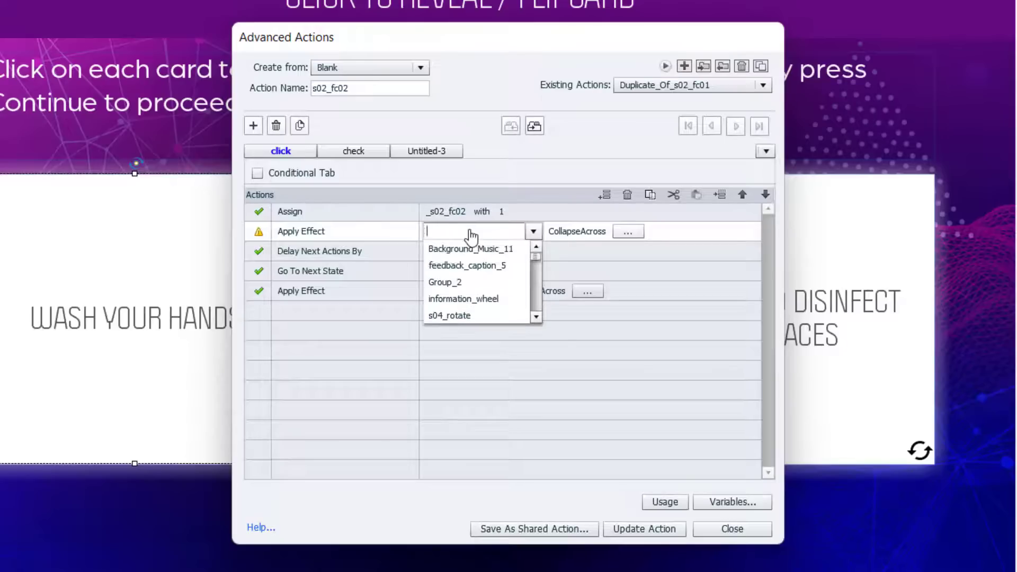
{"action": "type", "text": "02"}
{"action": "key", "text": "Down"}
{"action": "key", "text": "Down"}
{"action": "key", "text": "Down"}
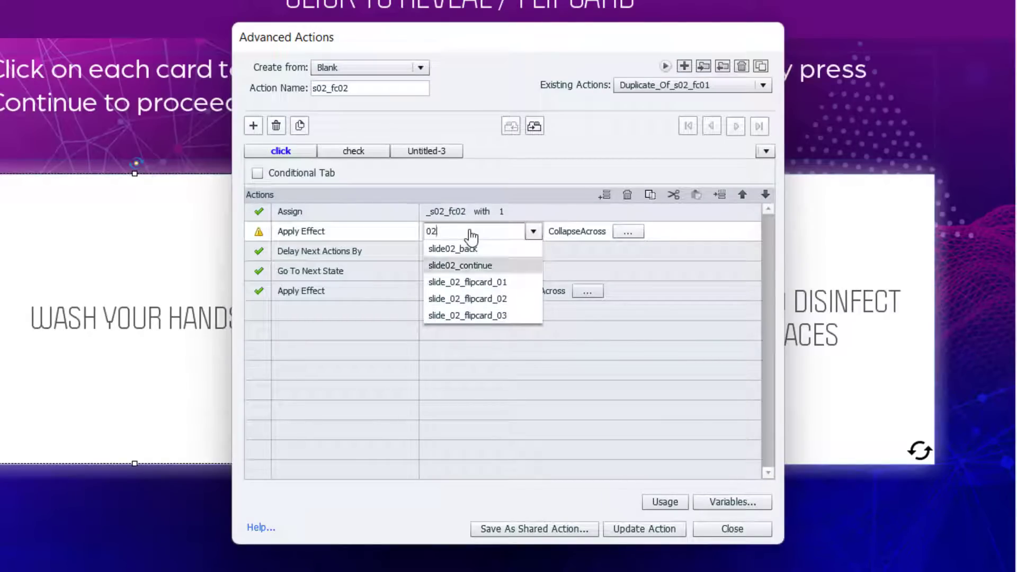
{"action": "key", "text": "Return"}
Change the target objects of the Go To Next State action and the StretchAcross effect in s02_fc02 to slide_02_flipcard_02
{"action": "left_click", "coordinate": [473, 270]}
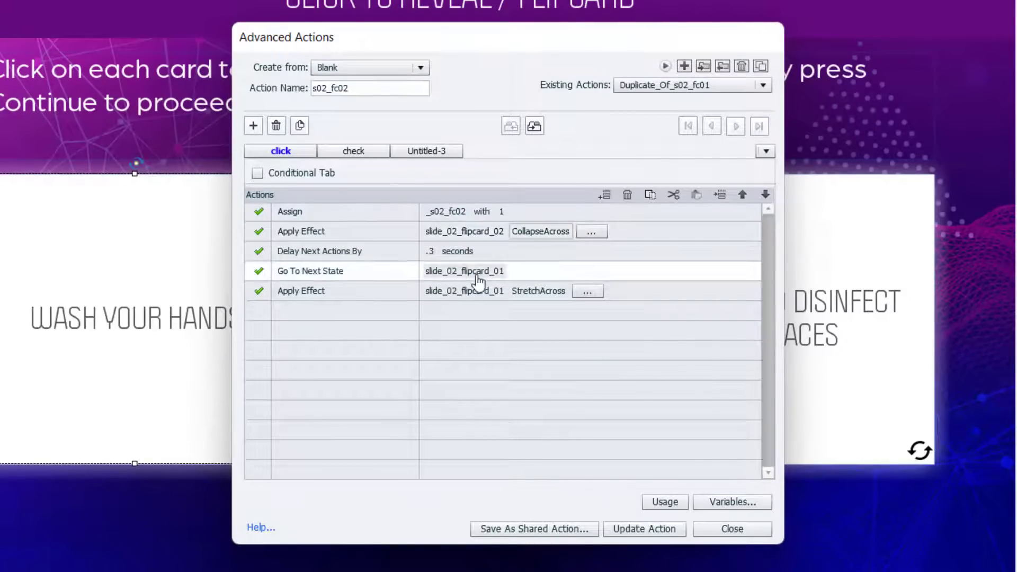
{"action": "type", "text": "02"}
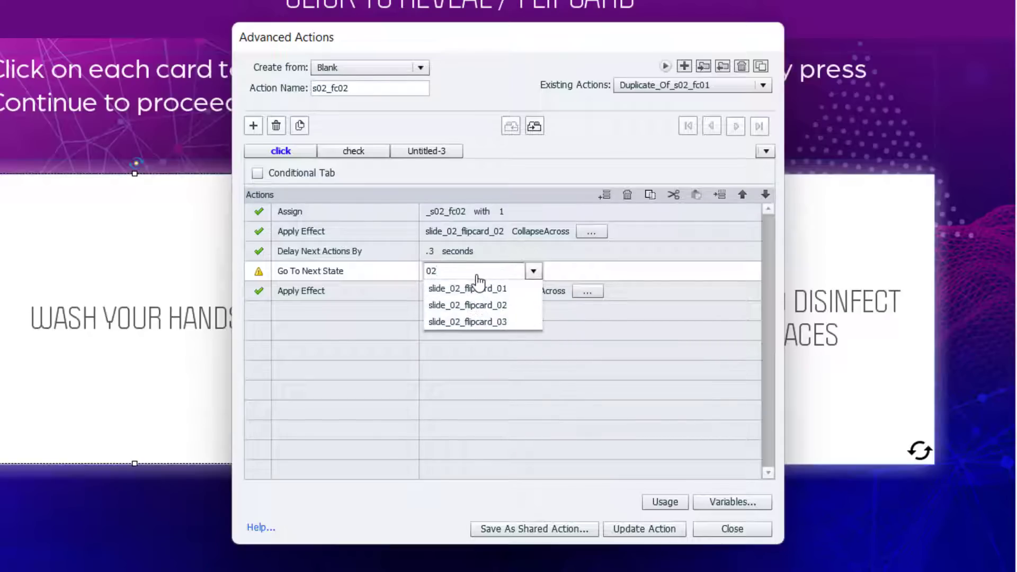
{"action": "key", "text": "Down"}
{"action": "key", "text": "Down"}
{"action": "key", "text": "Return"}
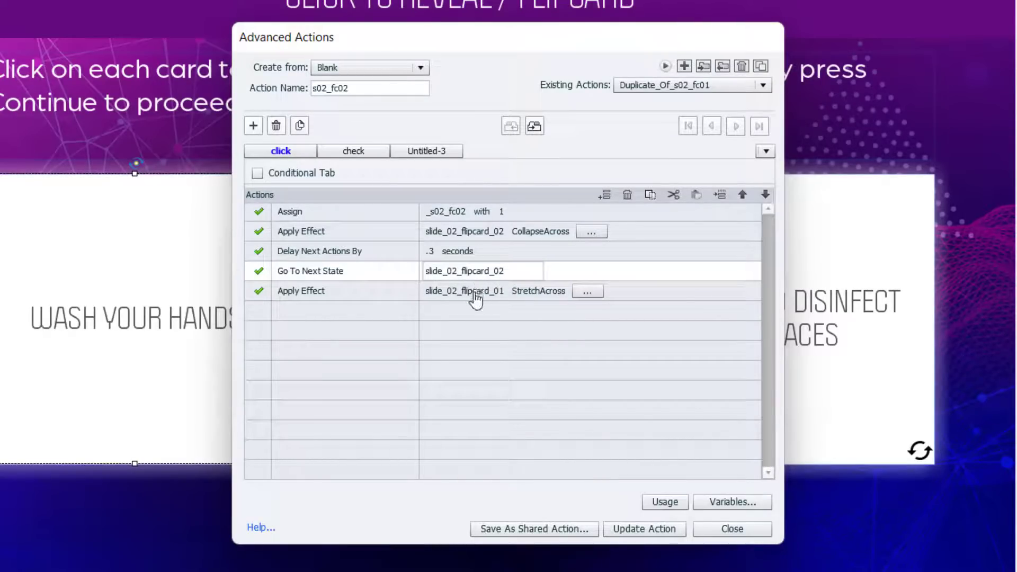
{"action": "left_click", "coordinate": [476, 296]}
{"action": "type", "text": "02"}
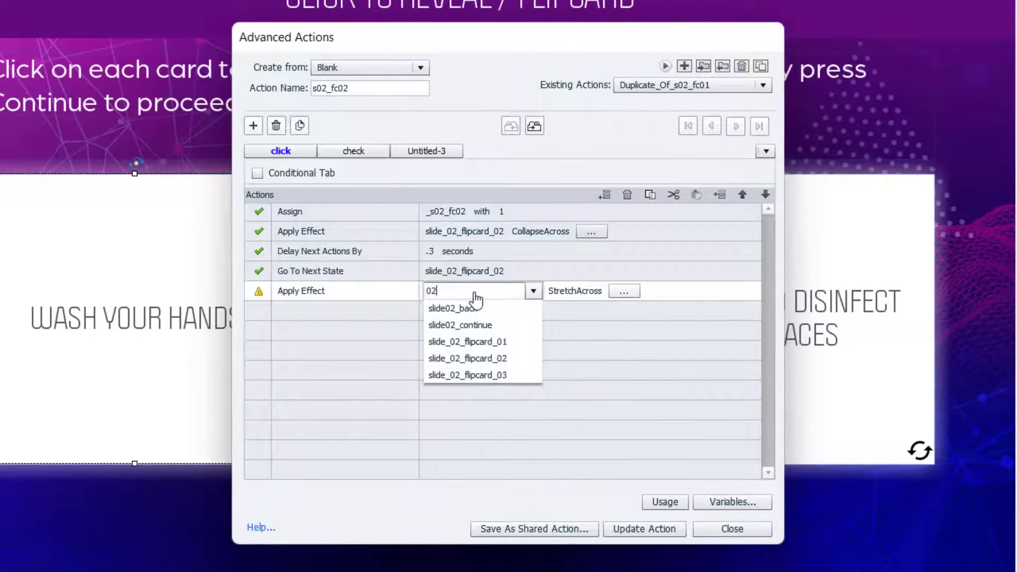
{"action": "key", "text": "Down"}
{"action": "key", "text": "Down"}
{"action": "key", "text": "Return"}
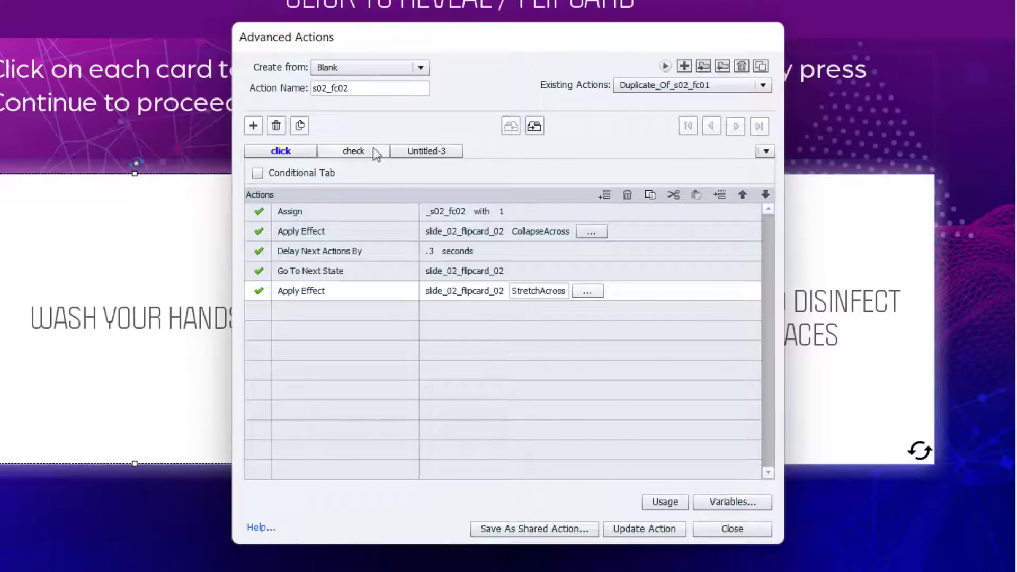
Review the check conditions of s02_fc02 and save the updated action
{"action": "left_click", "coordinate": [354, 152]}
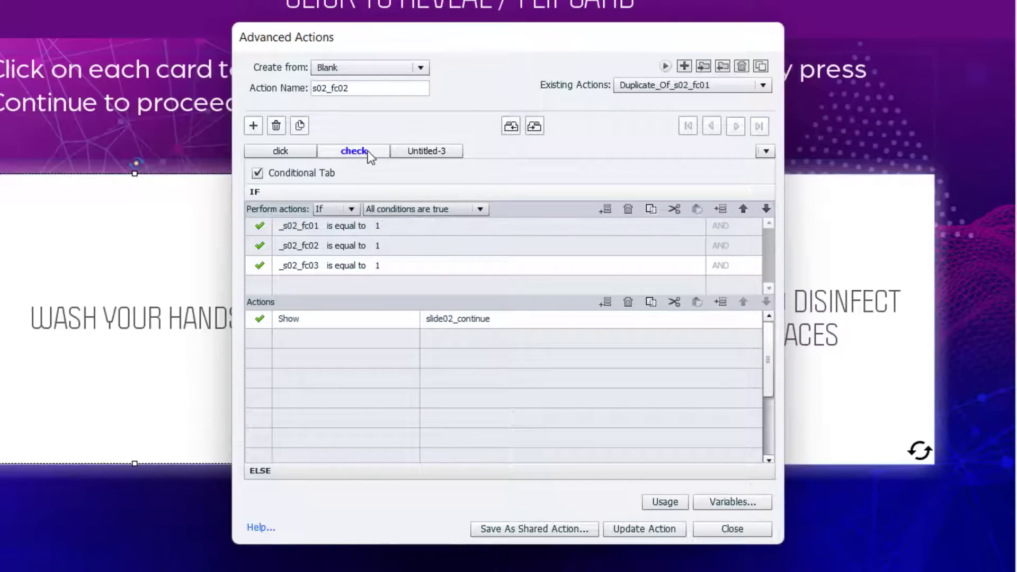
{"action": "left_click", "coordinate": [281, 152]}
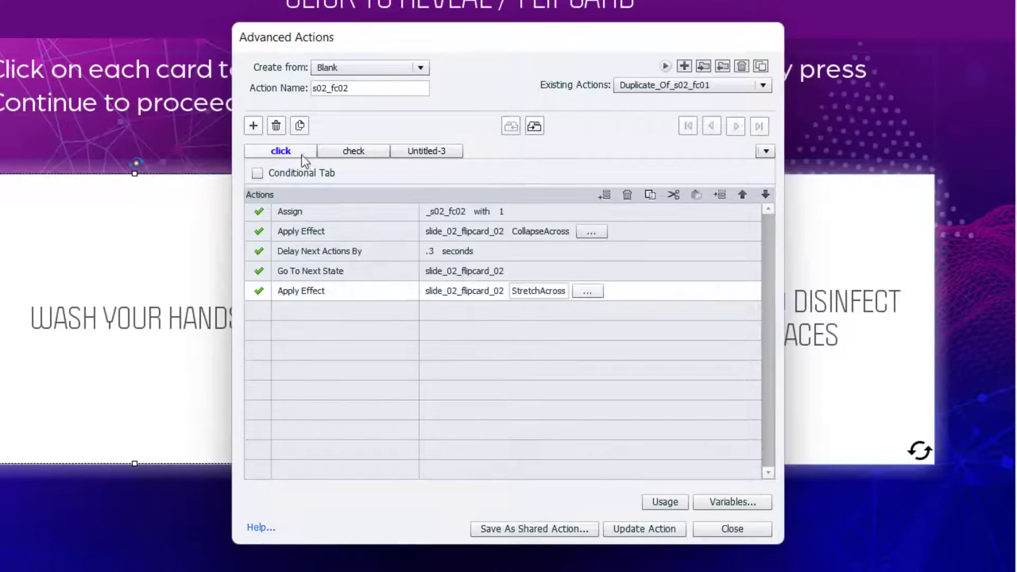
{"action": "left_click", "coordinate": [645, 529]}
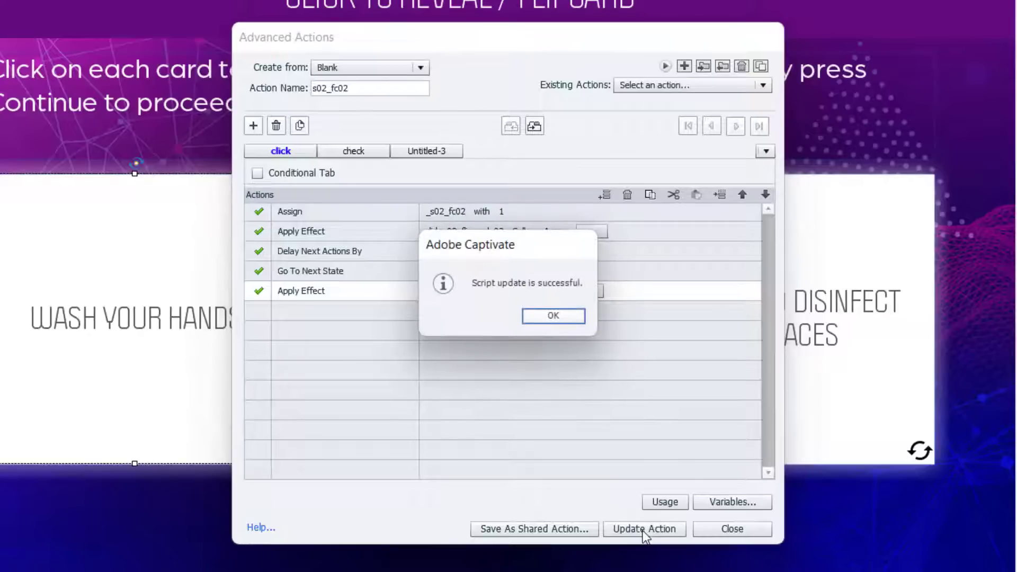
{"action": "left_click", "coordinate": [553, 315]}
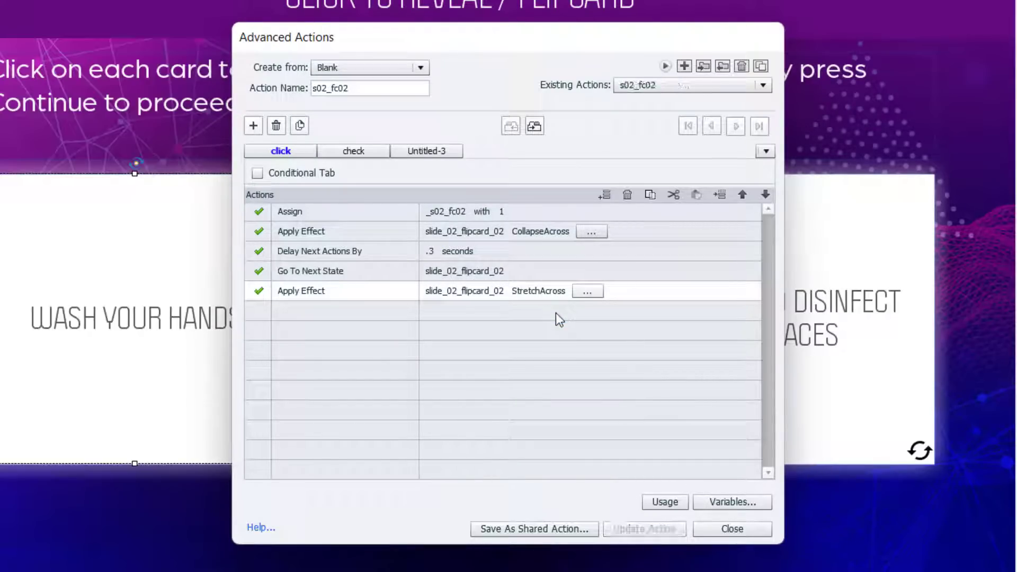
Duplicate the s02_fc02 advanced action and rename the copy as s02_fc03
{"action": "left_click", "coordinate": [763, 69]}
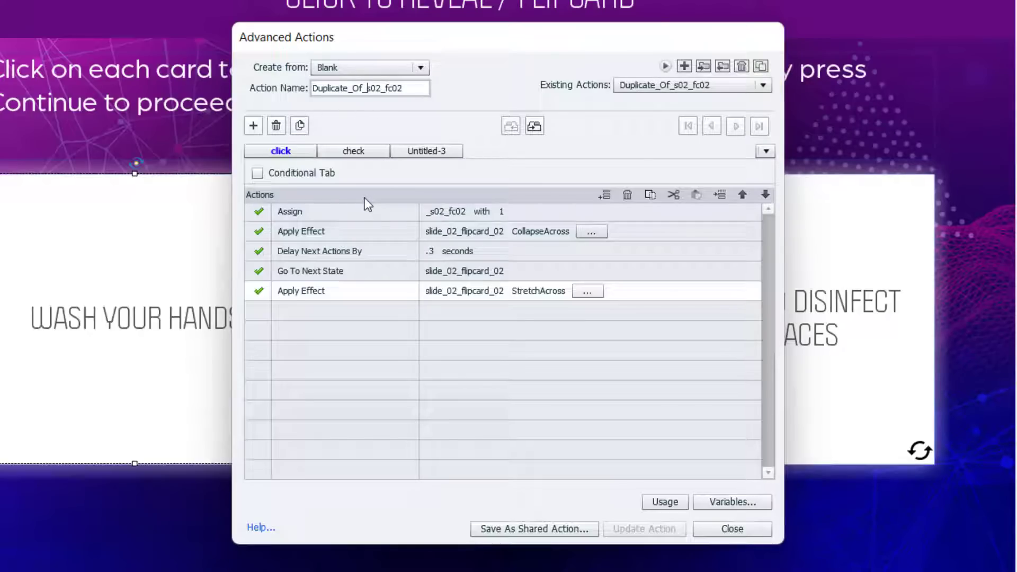
{"action": "key", "text": "Delete"}
{"action": "key", "text": "Delete"}
{"action": "key", "text": "Delete"}
{"action": "key", "text": "Delete"}
{"action": "key", "text": "Delete"}
{"action": "key", "text": "Delete"}
{"action": "key", "text": "Delete"}
{"action": "key", "text": "Delete"}
{"action": "key", "text": "Delete"}
{"action": "key", "text": "Delete"}
{"action": "key", "text": "Delete"}
{"action": "key", "text": "Delete"}
{"action": "key", "text": "Delete"}
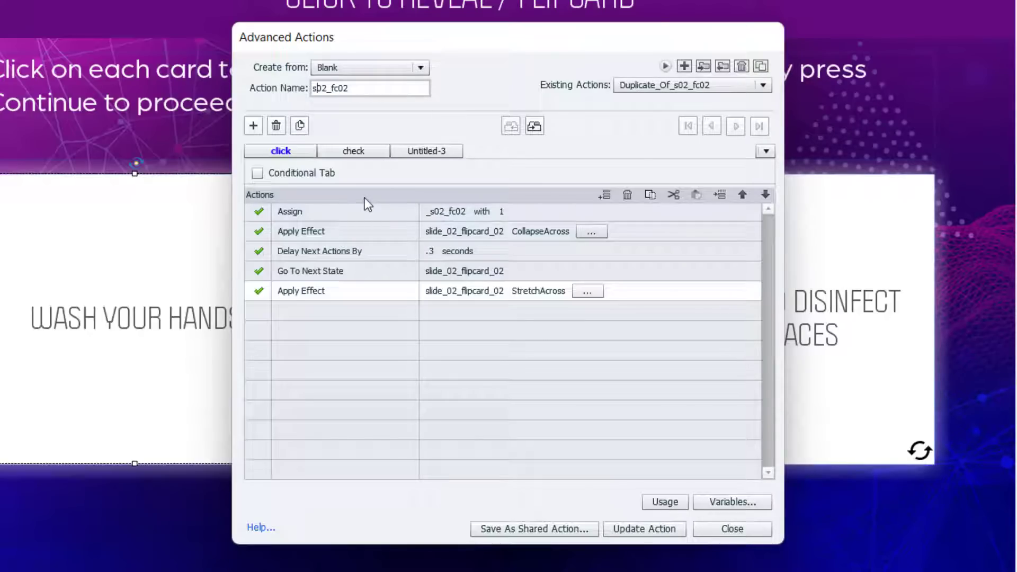
{"action": "key", "text": "Right"}
{"action": "key", "text": "Right"}
{"action": "key", "text": "Right"}
{"action": "key", "text": "Right"}
{"action": "key", "text": "Right"}
{"action": "key", "text": "Right"}
{"action": "key", "text": "Right"}
{"action": "key", "text": "Right"}
{"action": "key", "text": "BackSpace"}
{"action": "type", "text": "3"}
Change the Assign variable in s02_fc03 to _s02_fc03 and the CollapseAcross effect's target to slide_02_flipcard_03
{"action": "left_click", "coordinate": [447, 213]}
{"action": "type", "text": "03"}
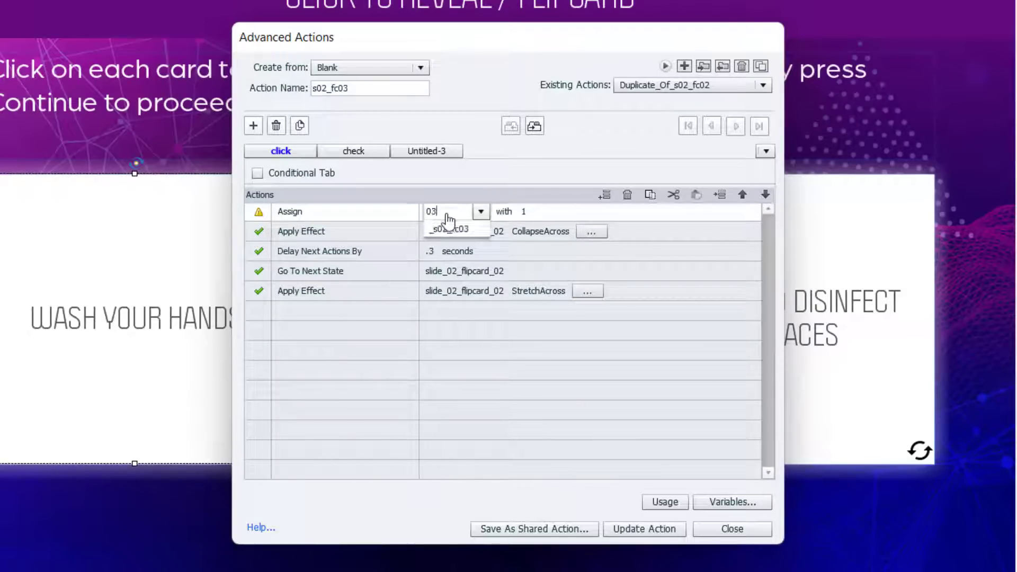
{"action": "left_click", "coordinate": [449, 228]}
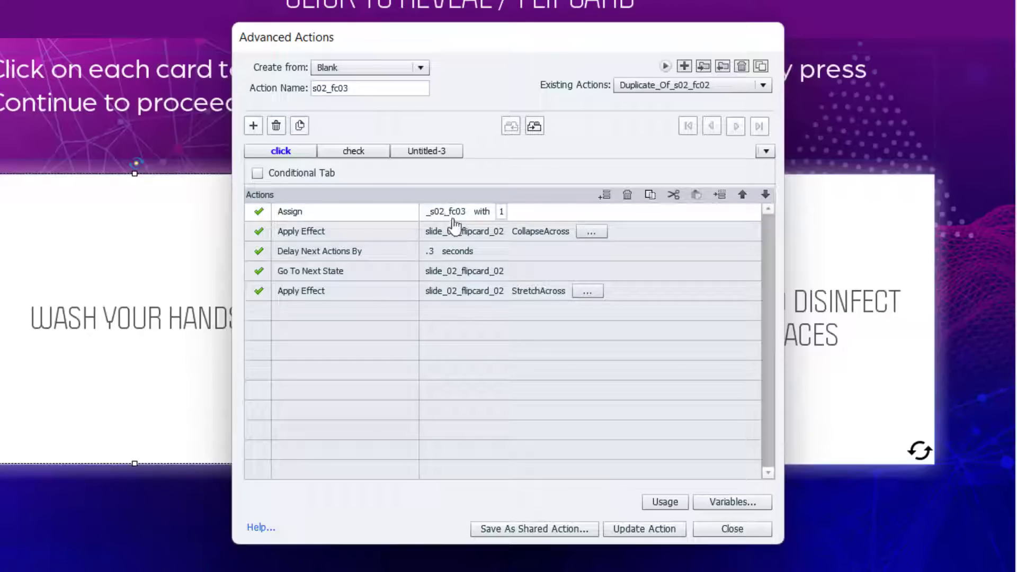
{"action": "left_click", "coordinate": [460, 232]}
{"action": "type", "text": "03"}
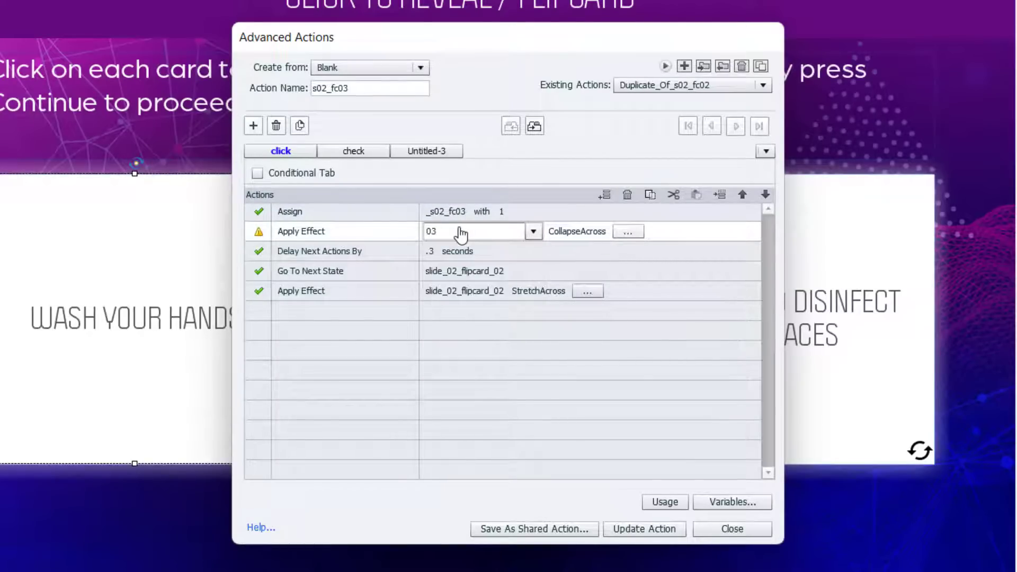
{"action": "key", "text": "Down"}
{"action": "key", "text": "Return"}
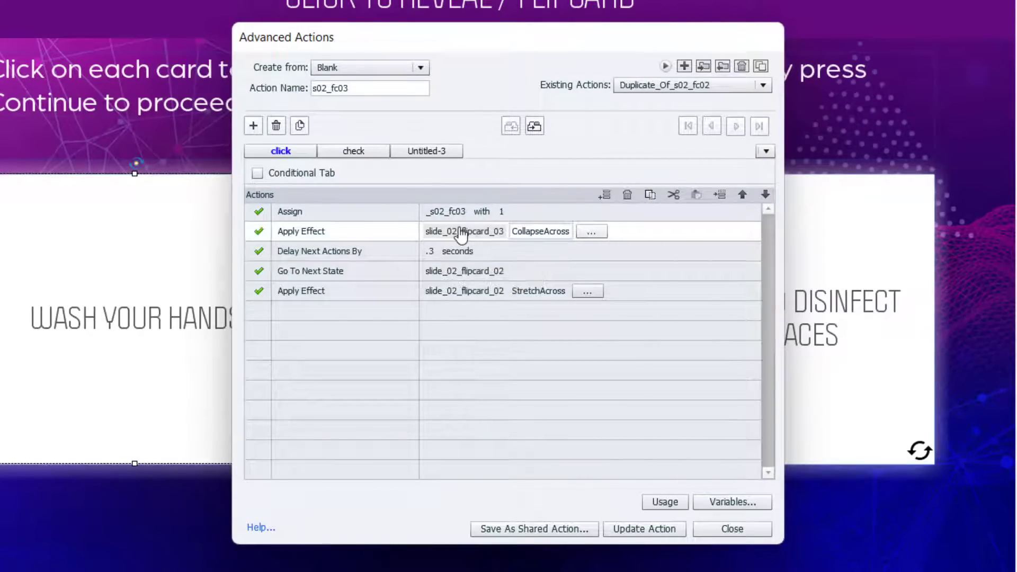
Change the targets of the Go To Next State action and the StretchAcross effect in s02_fc03 to slide_02_flipcard_03
{"action": "left_click", "coordinate": [458, 272]}
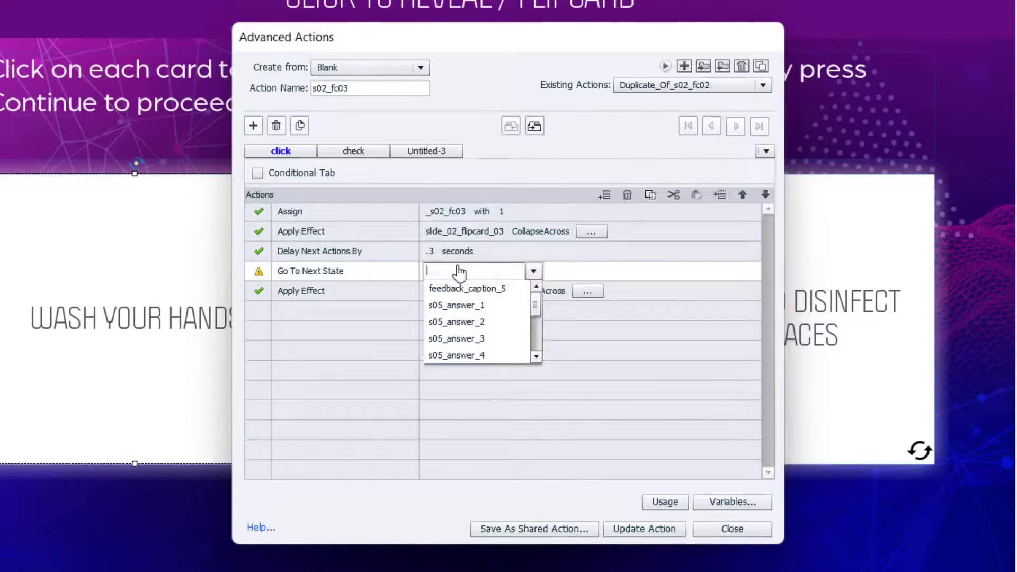
{"action": "type", "text": "03"}
{"action": "key", "text": "Down"}
{"action": "key", "text": "Return"}
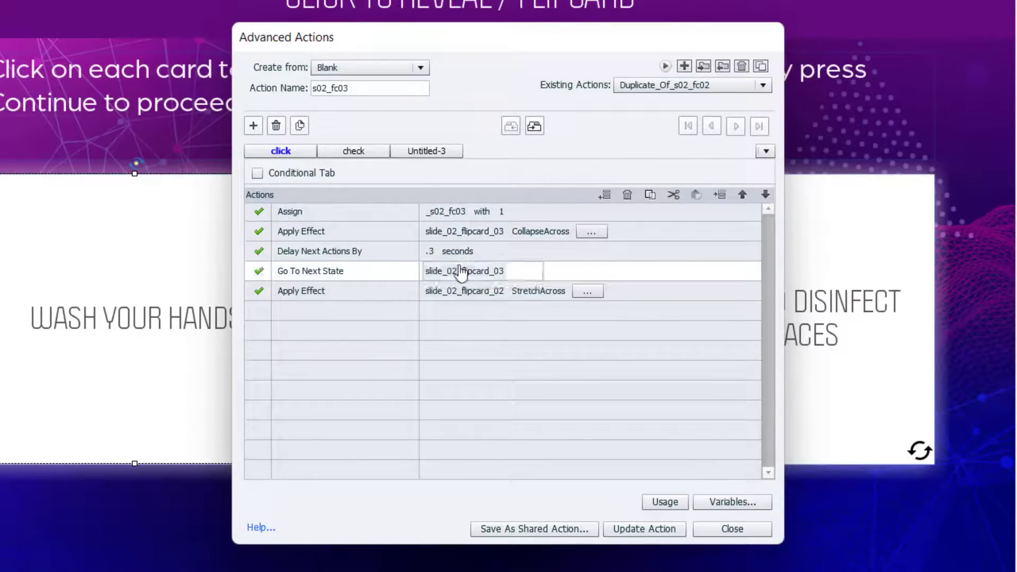
{"action": "left_click", "coordinate": [465, 293]}
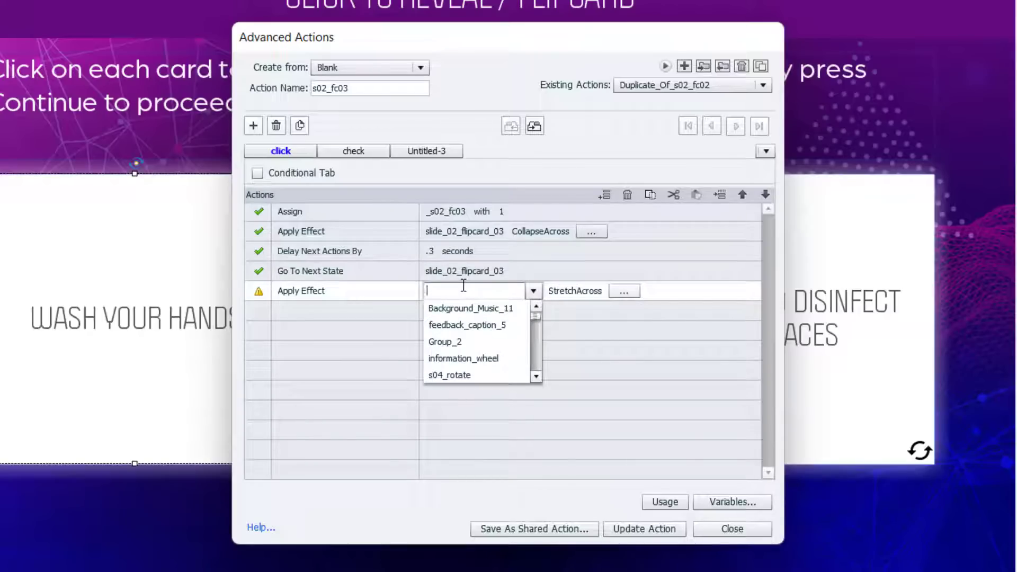
{"action": "type", "text": "03"}
{"action": "key", "text": "Down"}
{"action": "key", "text": "Down"}
{"action": "key", "text": "Down"}
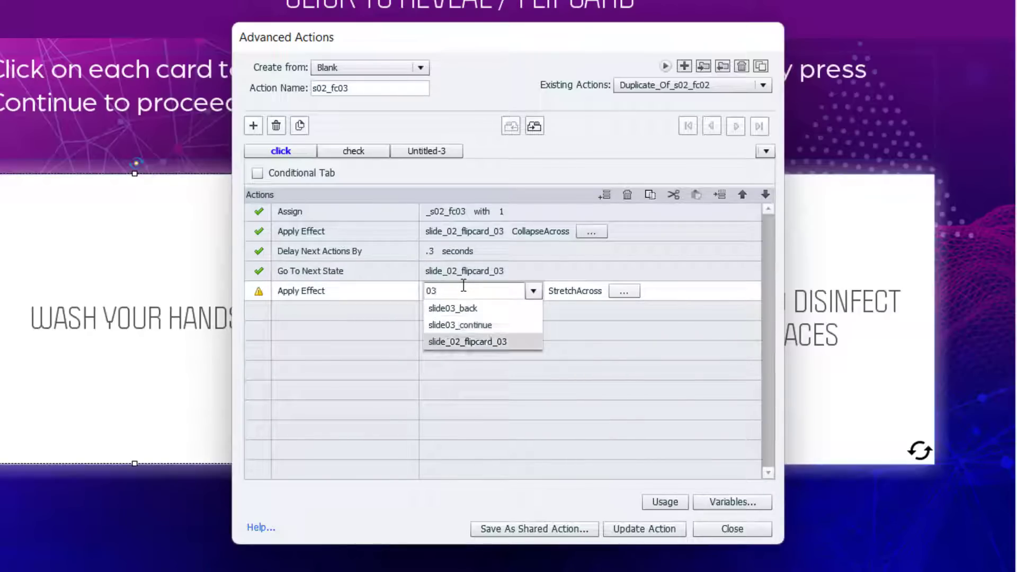
{"action": "key", "text": "Return"}
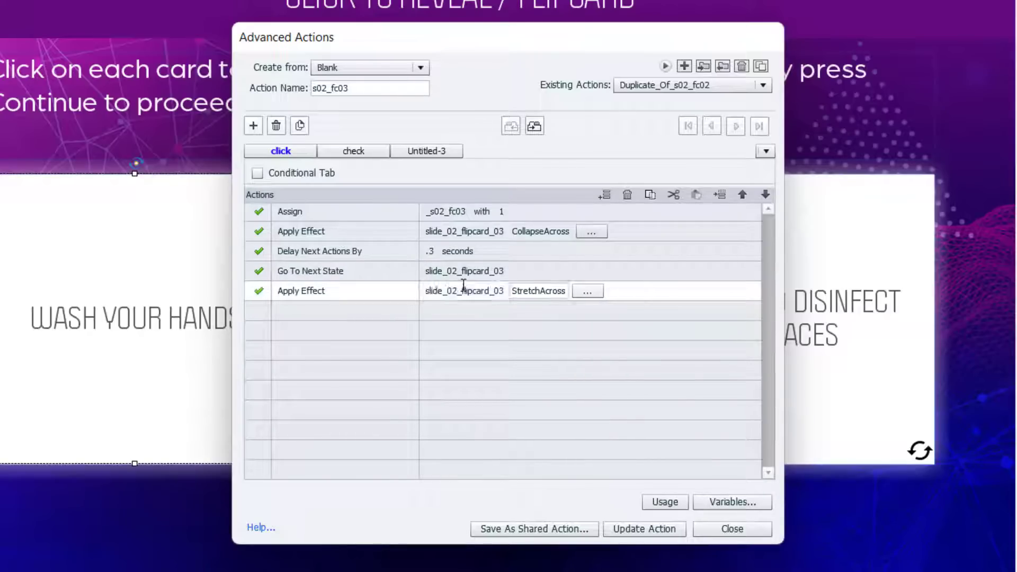
Save the updated s02_fc03 action and close the Advanced Actions dialog
{"action": "left_click", "coordinate": [657, 530]}
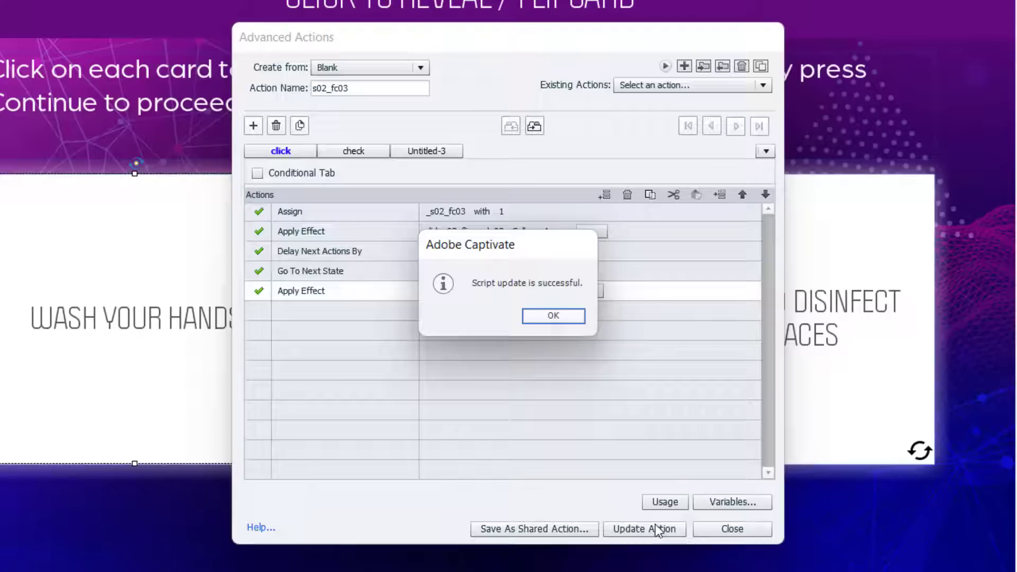
{"action": "left_click", "coordinate": [580, 317]}
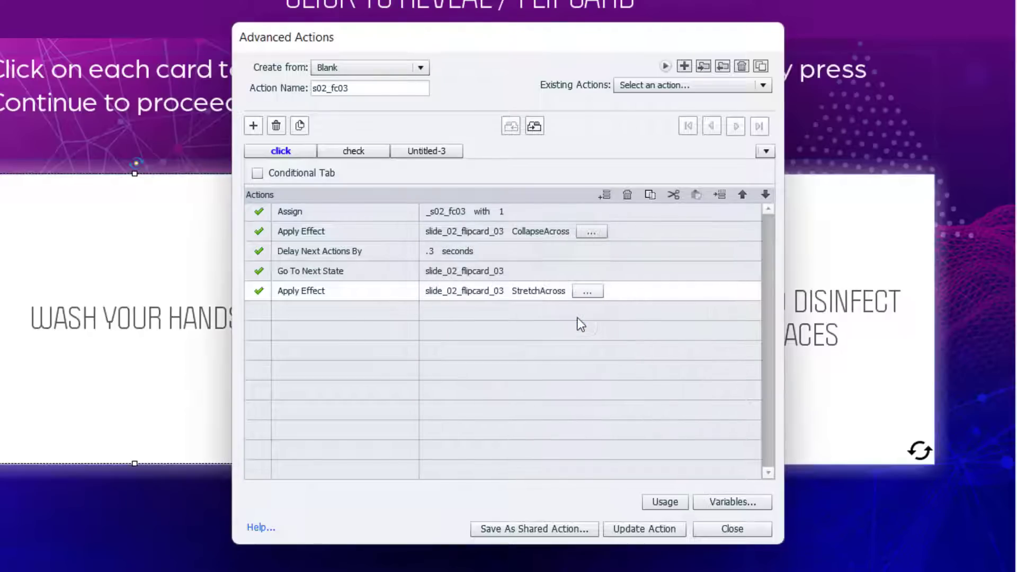
{"action": "left_click", "coordinate": [747, 528]}
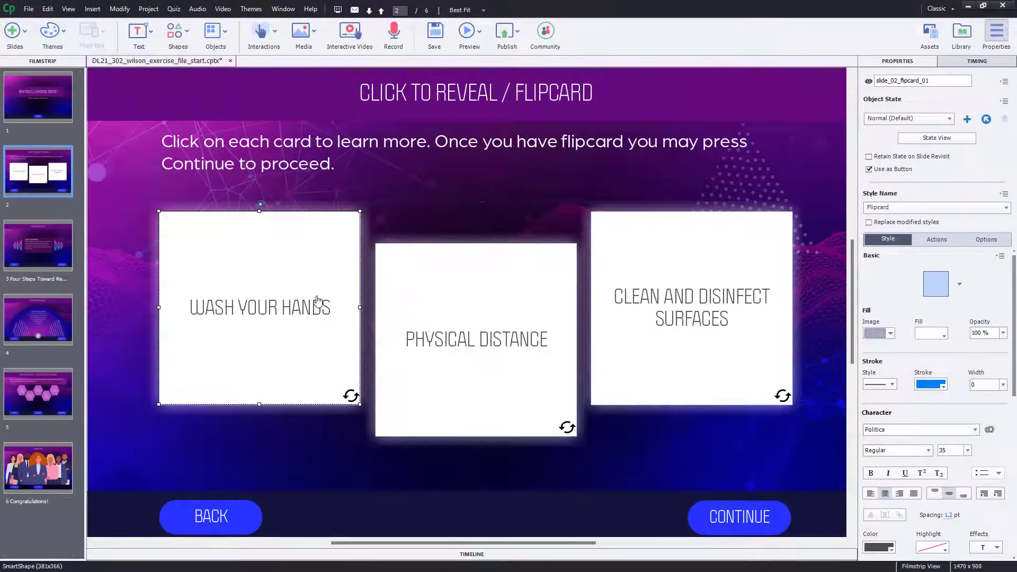
Set the Wash Your Hands card's success action to Execute Advanced Actions with the script s02_fc01
{"action": "left_click", "coordinate": [940, 244]}
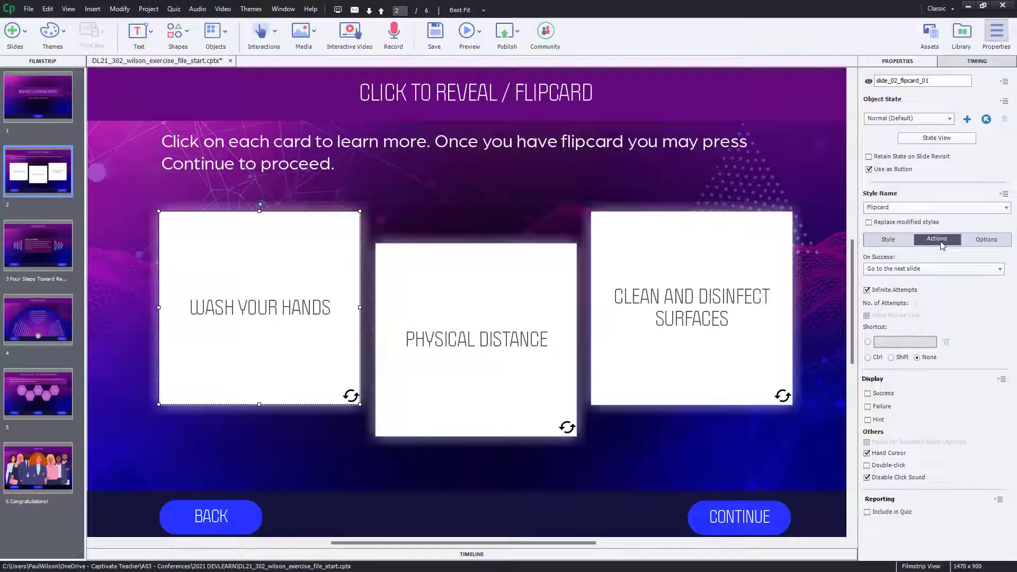
{"action": "left_click", "coordinate": [909, 269]}
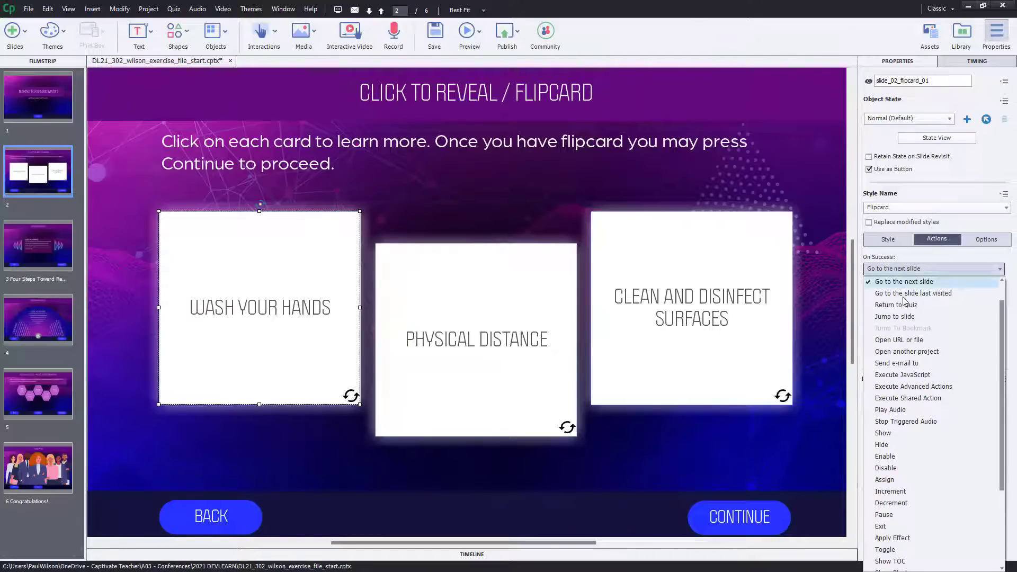
{"action": "left_click", "coordinate": [902, 386]}
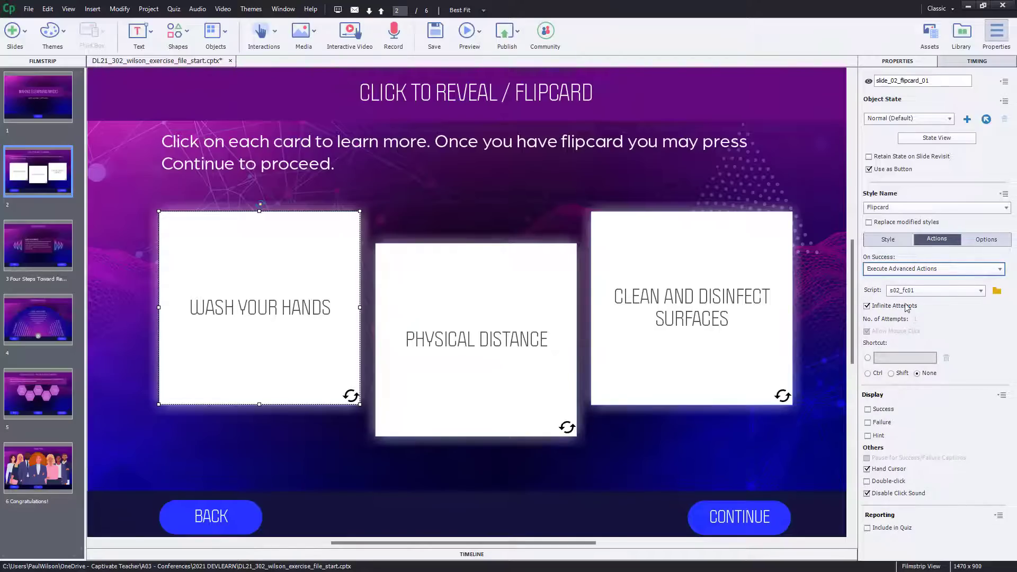
{"action": "left_click", "coordinate": [909, 292]}
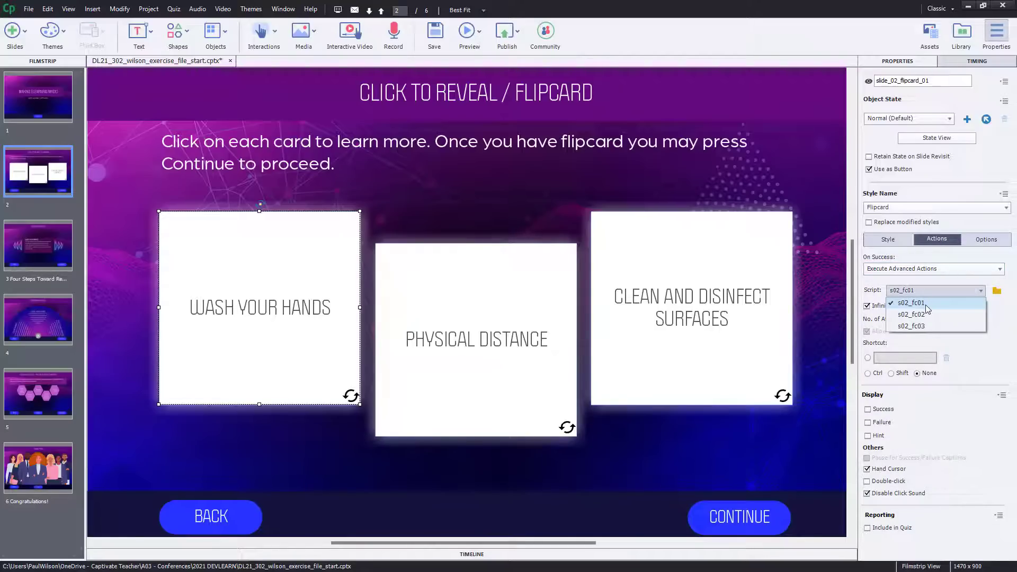
{"action": "left_click", "coordinate": [926, 305]}
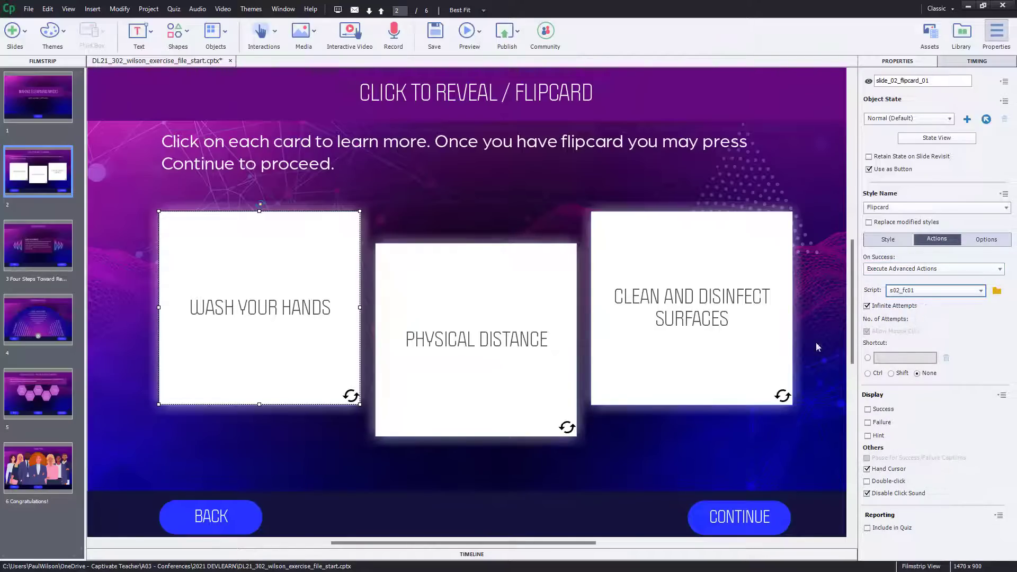
Set the Physical Distance card's success action to Execute Advanced Actions with the script s02_fc02
{"action": "left_click", "coordinate": [527, 315]}
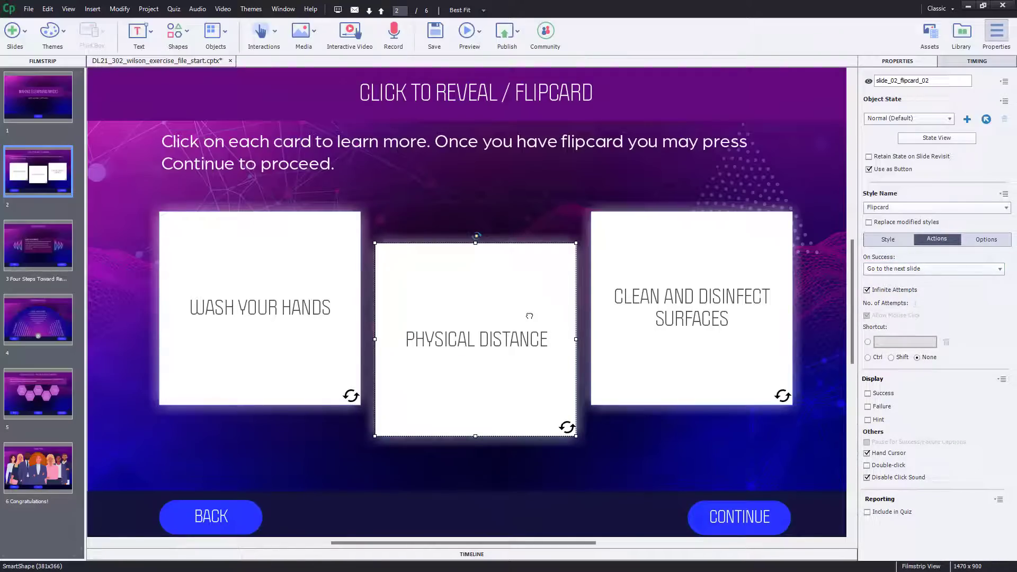
{"action": "left_click", "coordinate": [930, 269]}
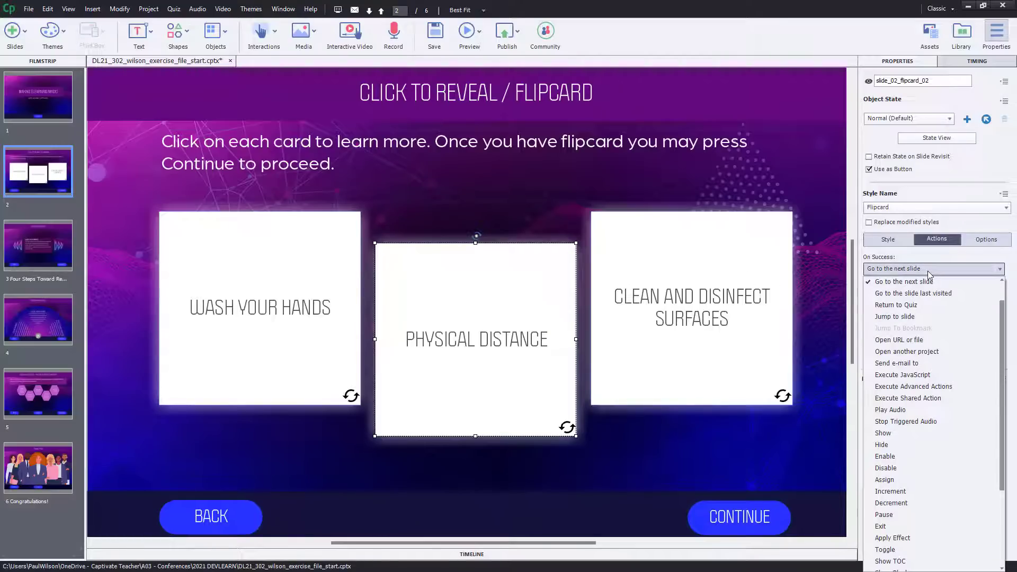
{"action": "left_click", "coordinate": [919, 387]}
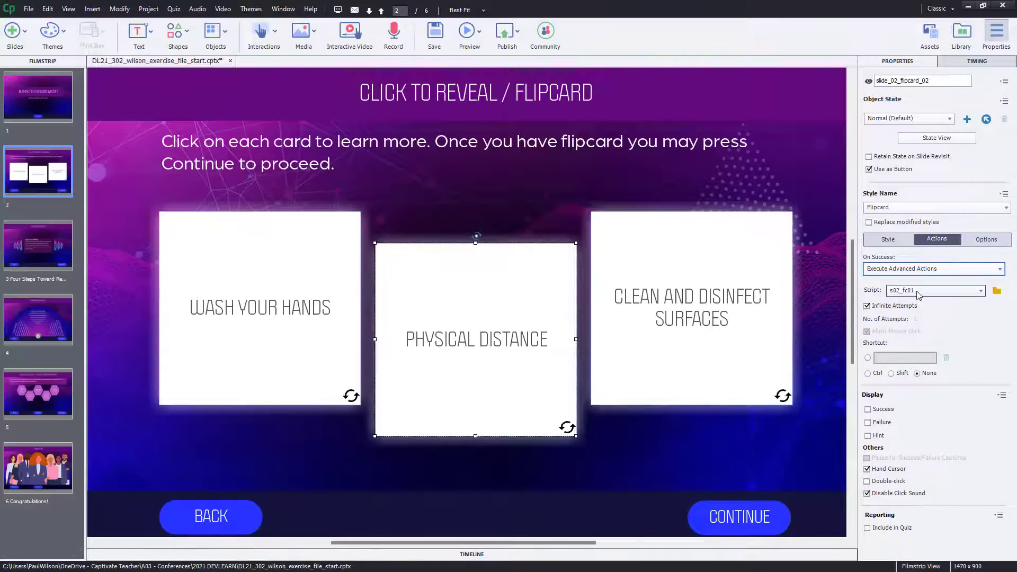
{"action": "left_click", "coordinate": [918, 293]}
{"action": "left_click", "coordinate": [922, 314]}
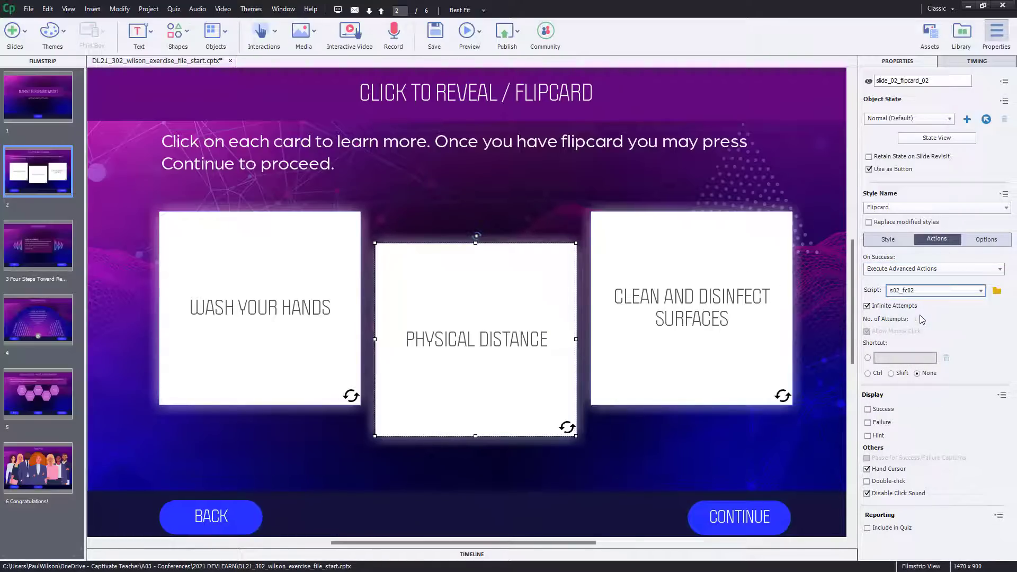
Set the Clean and Disinfect Surfaces card's success action to Execute Advanced Actions with the script s02_fc03
{"action": "left_click", "coordinate": [689, 334]}
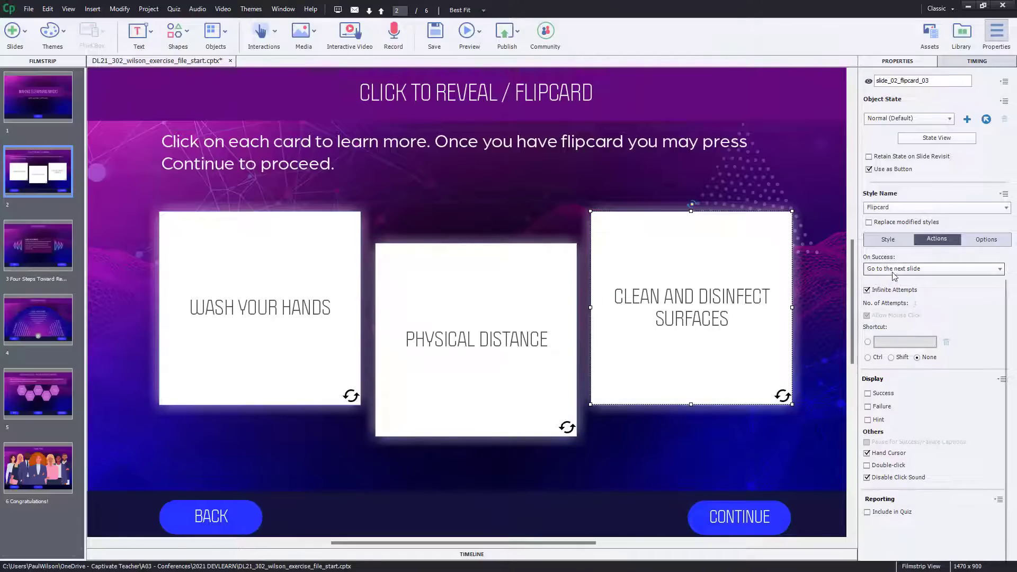
{"action": "left_click", "coordinate": [895, 270]}
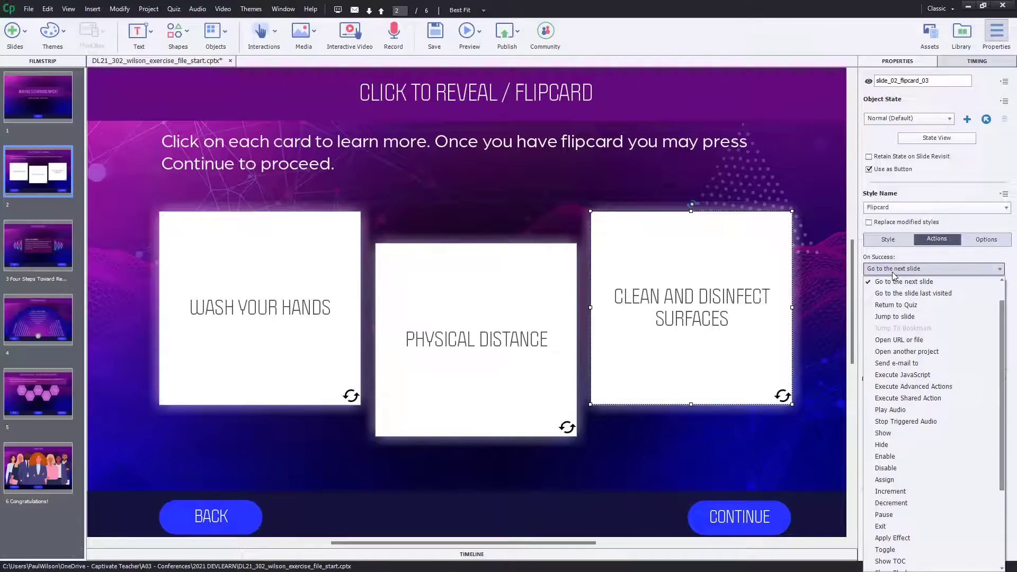
{"action": "left_click", "coordinate": [913, 386]}
{"action": "left_click", "coordinate": [932, 290]}
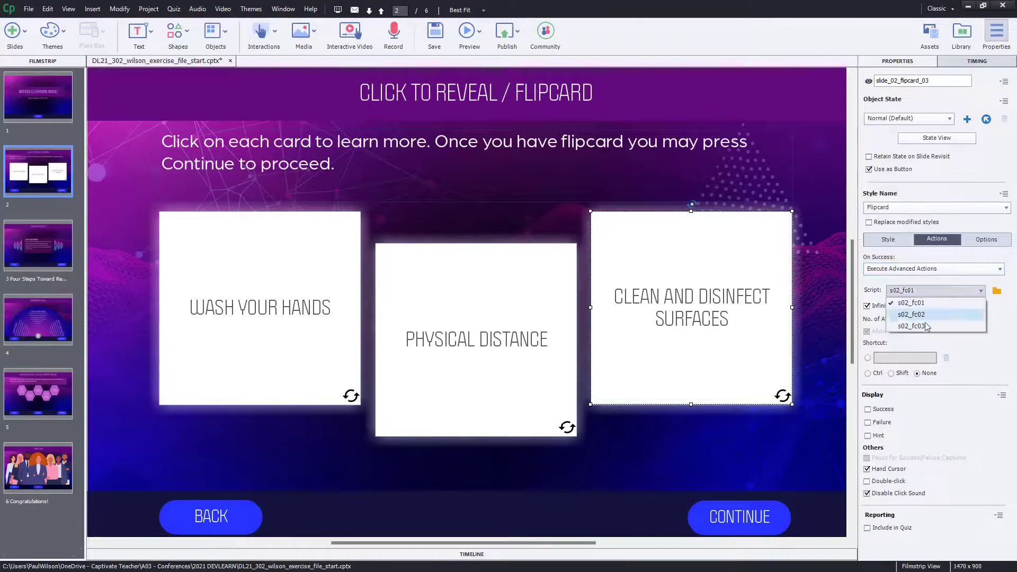
{"action": "left_click", "coordinate": [924, 325]}
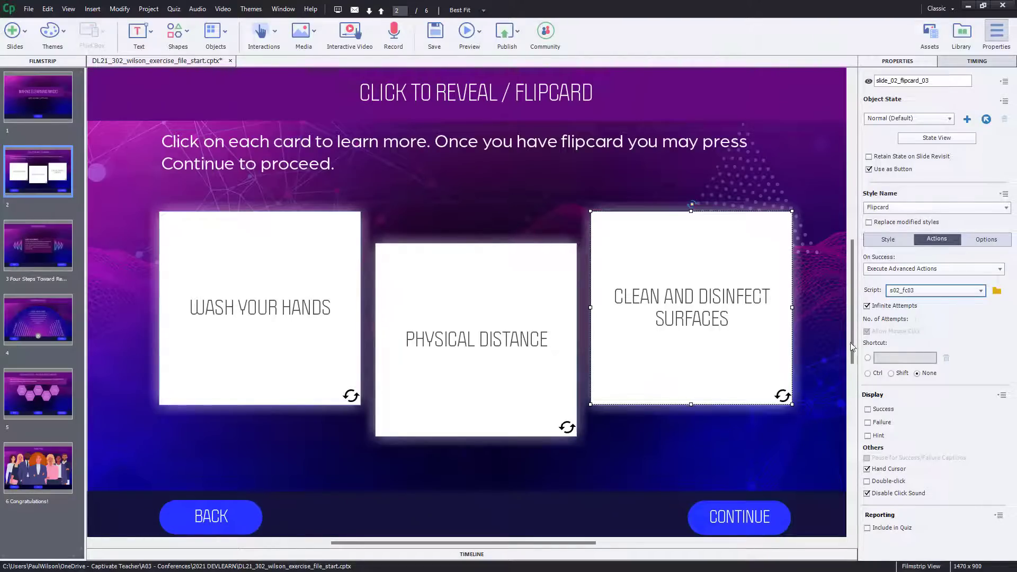
Preview the project as HTML5 in the browser, begin the course and flip each of the three cards on slide 2
{"action": "left_click", "coordinate": [750, 518]}
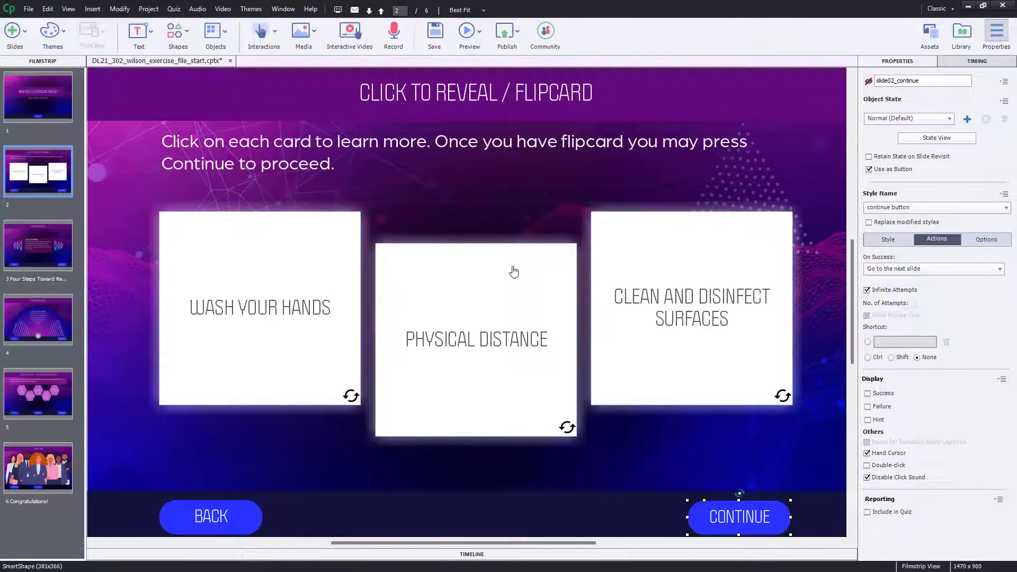
{"action": "left_click", "coordinate": [478, 38]}
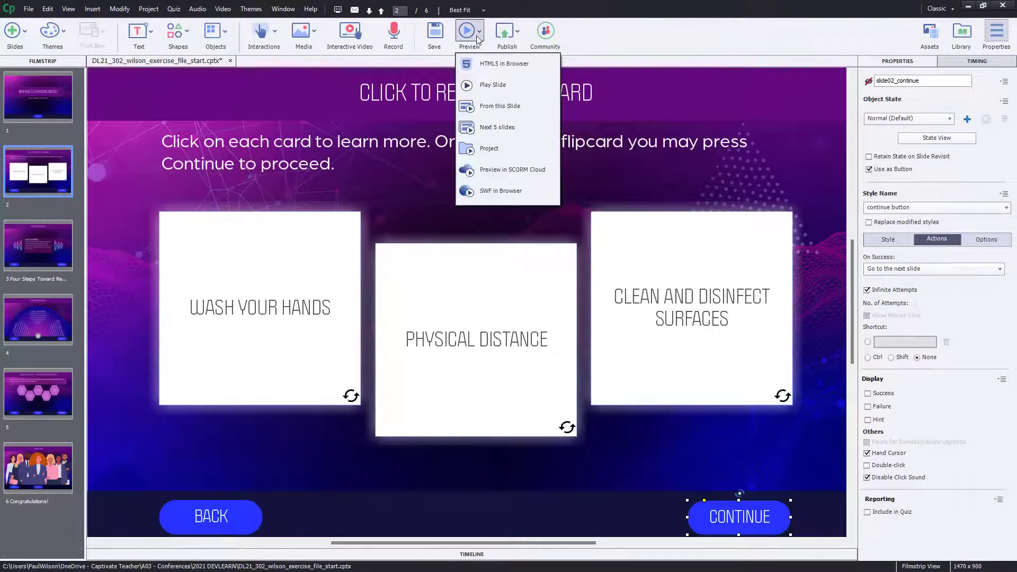
{"action": "left_click", "coordinate": [478, 64]}
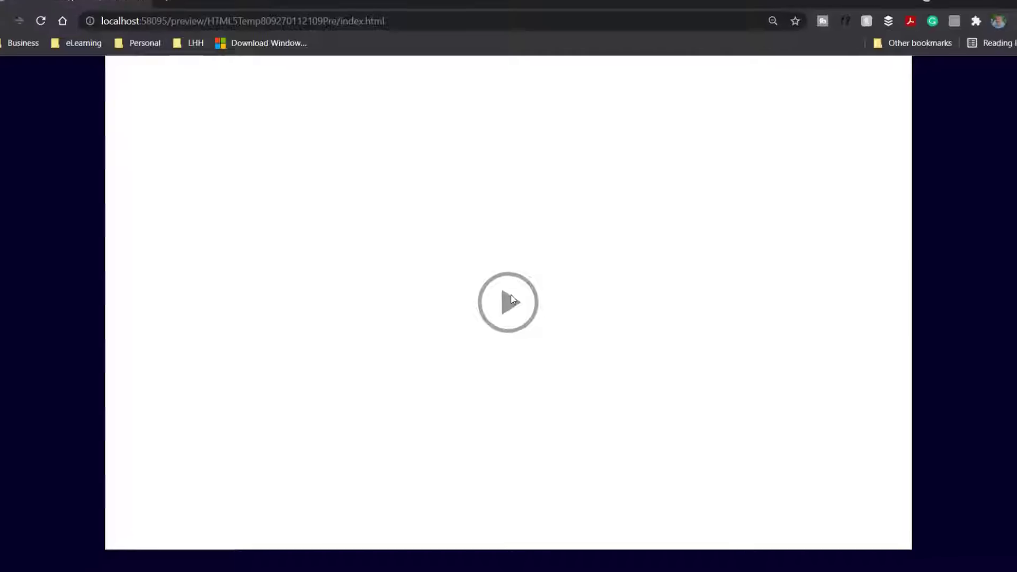
{"action": "left_click", "coordinate": [508, 301]}
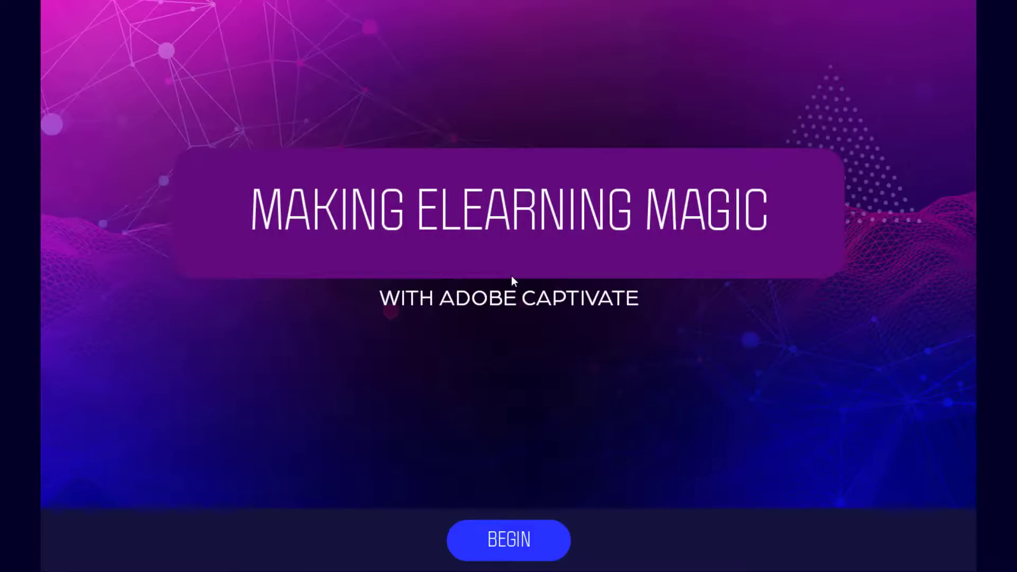
{"action": "left_click", "coordinate": [522, 541]}
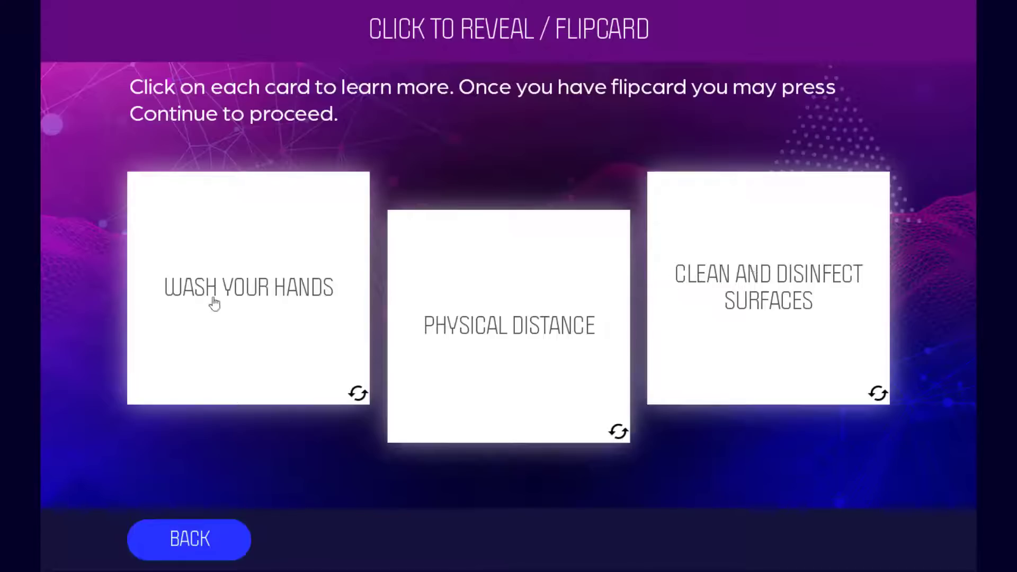
{"action": "left_click", "coordinate": [245, 285]}
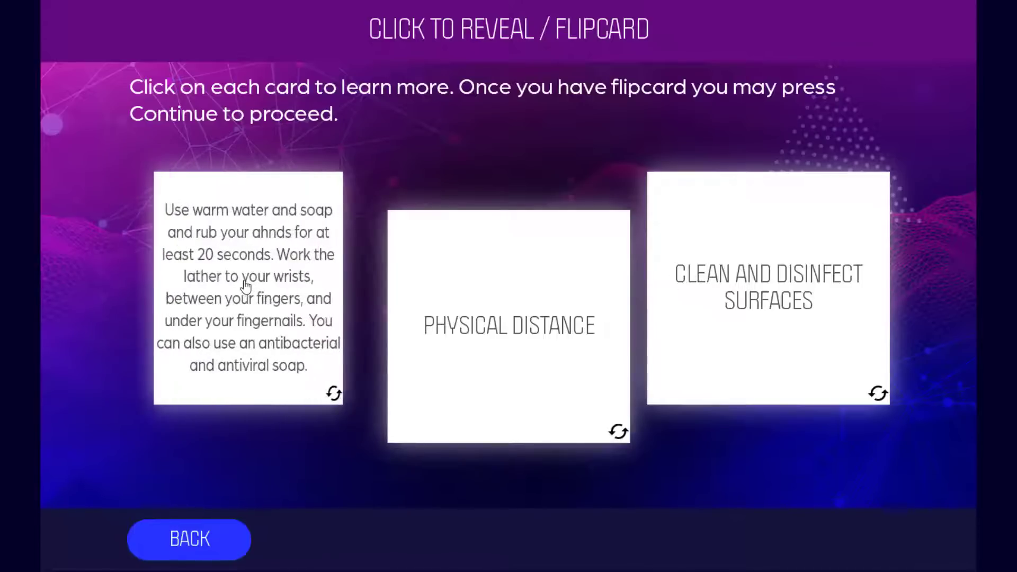
{"action": "left_click", "coordinate": [520, 326]}
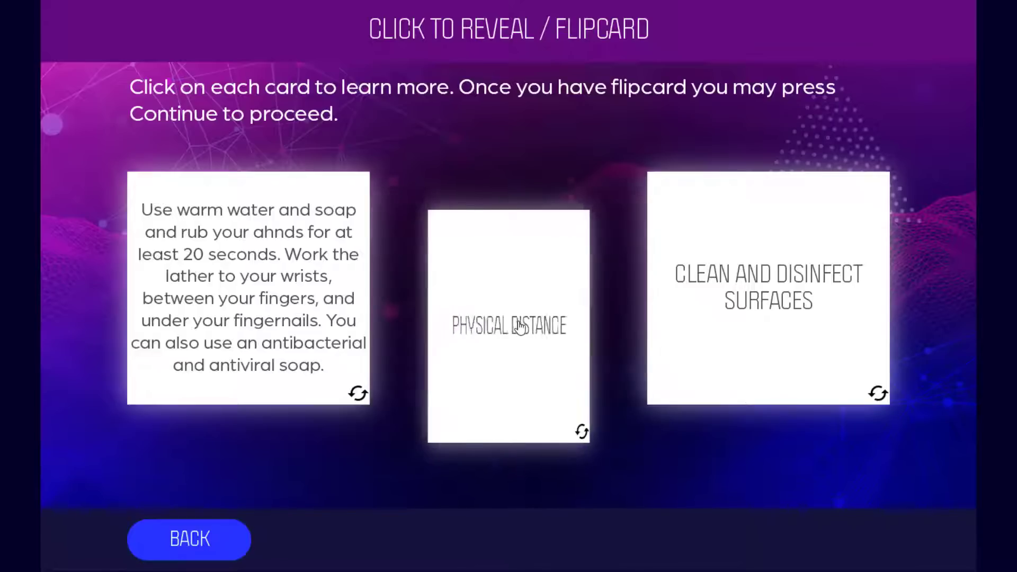
{"action": "left_click", "coordinate": [762, 290]}
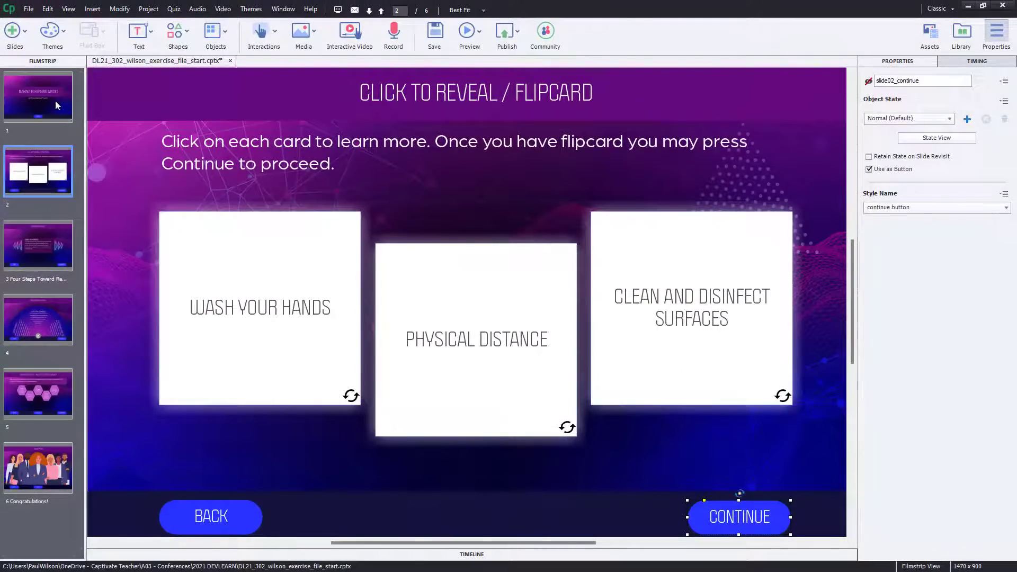
Hide slides 1 and 2 so that previews skip them
{"action": "left_click", "coordinate": [55, 100]}
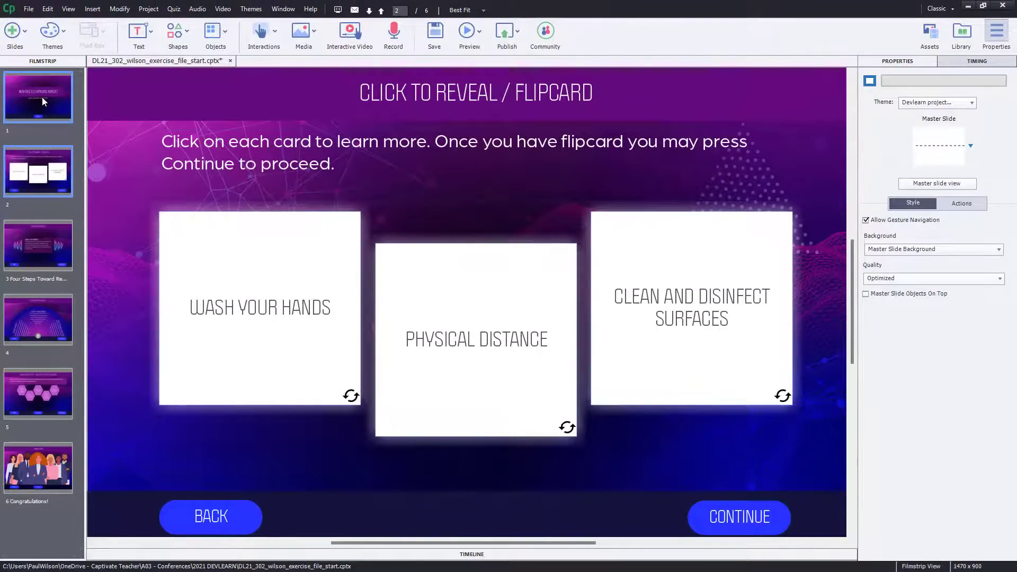
{"action": "right_click", "coordinate": [43, 97]}
{"action": "left_click", "coordinate": [49, 101]}
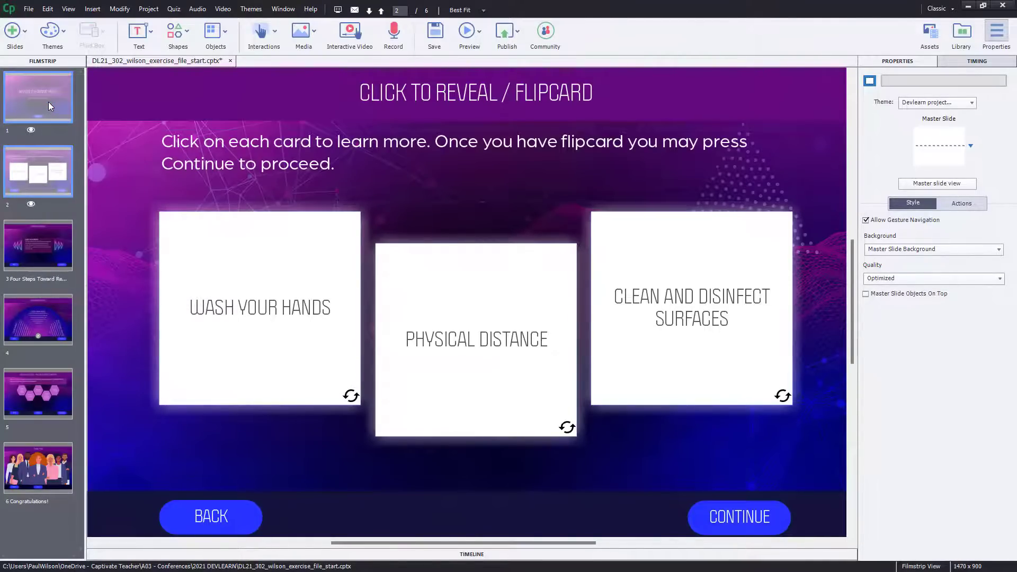
{"action": "left_click", "coordinate": [468, 33]}
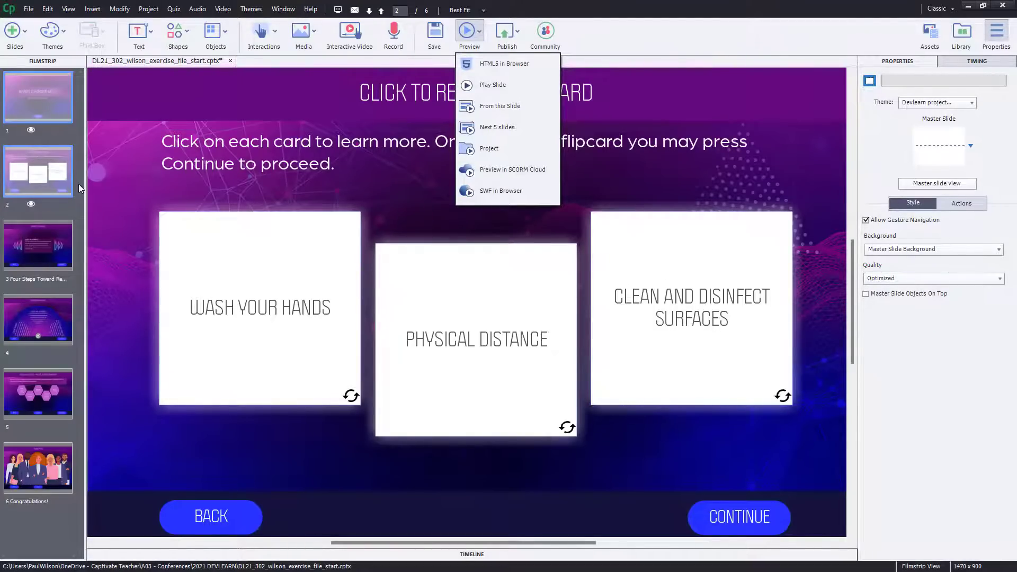
Examine the Content Carousel slide's left arrow action and the step2, step3 and step4 states of s3_carousel
{"action": "left_click", "coordinate": [33, 242]}
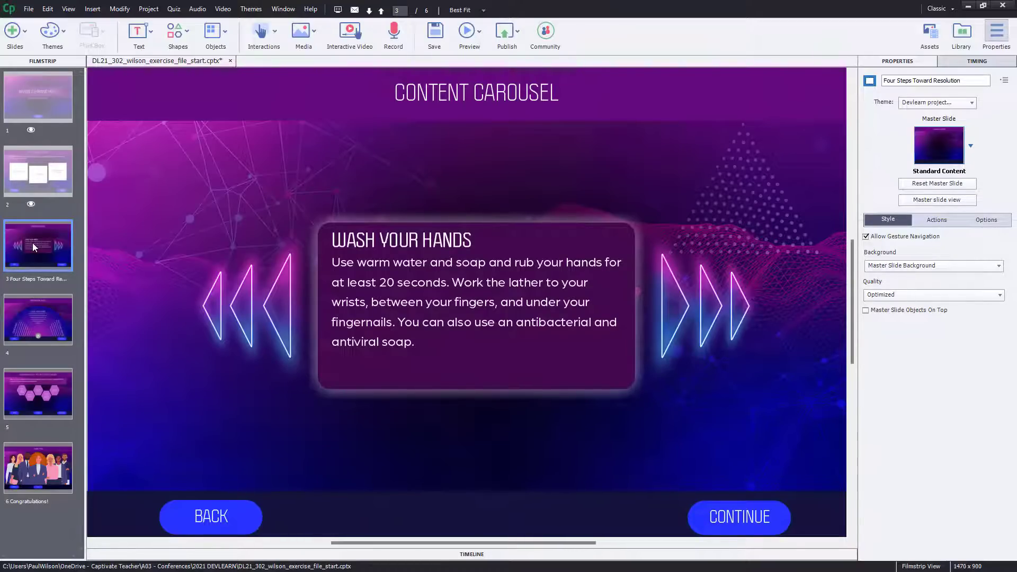
{"action": "left_click", "coordinate": [237, 301]}
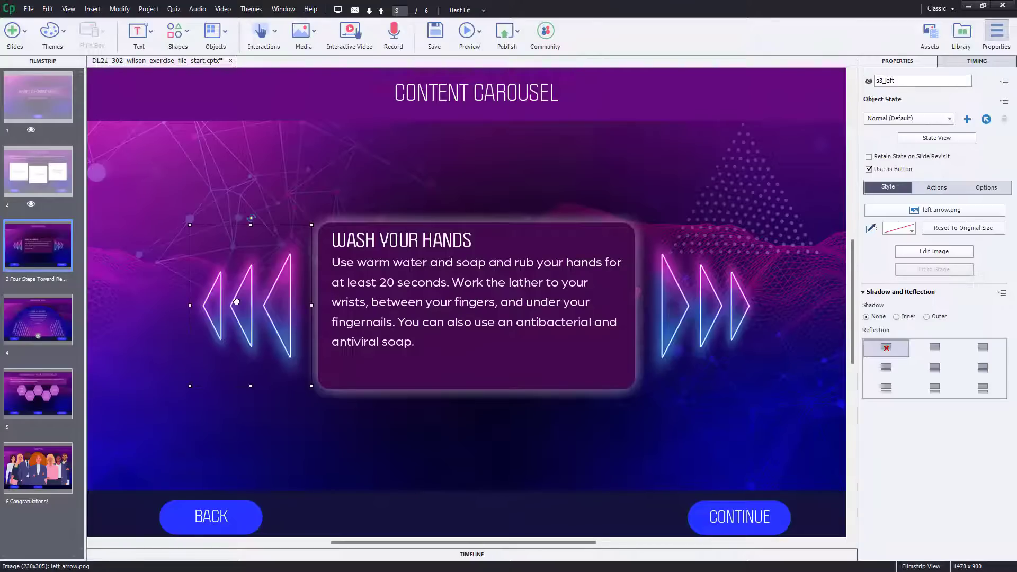
{"action": "left_click", "coordinate": [940, 190]}
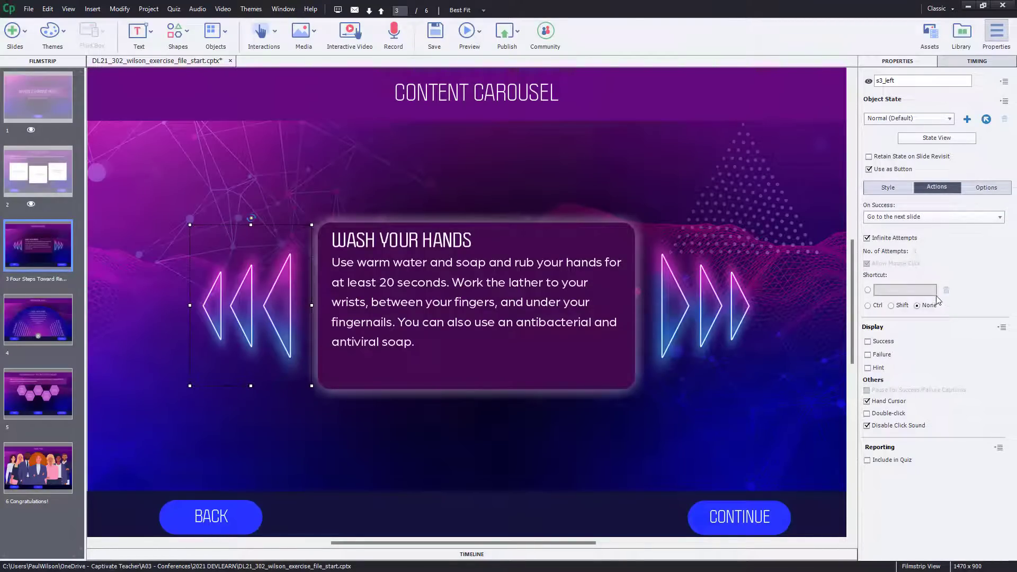
{"action": "left_click", "coordinate": [456, 313]}
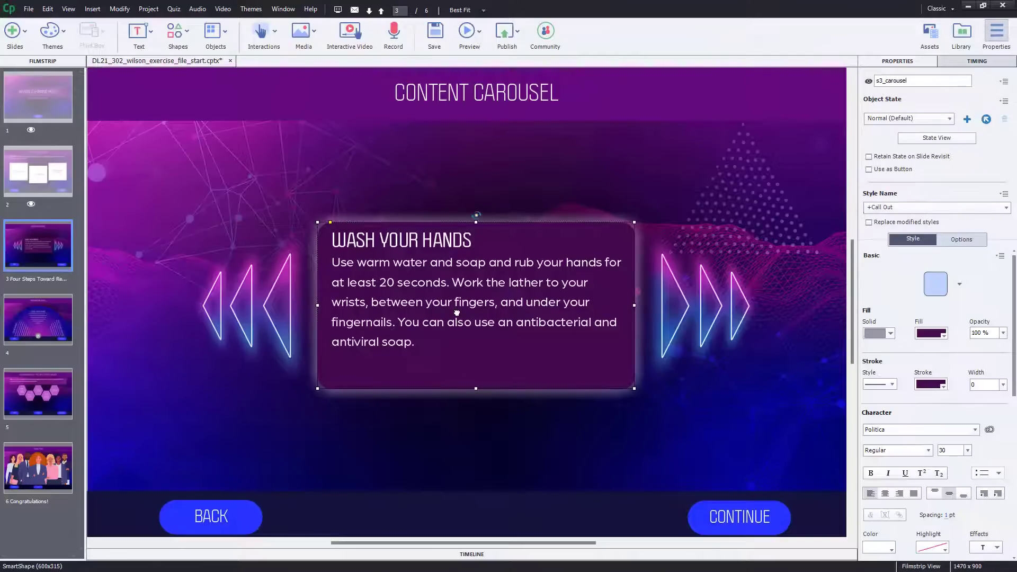
{"action": "left_click", "coordinate": [875, 119]}
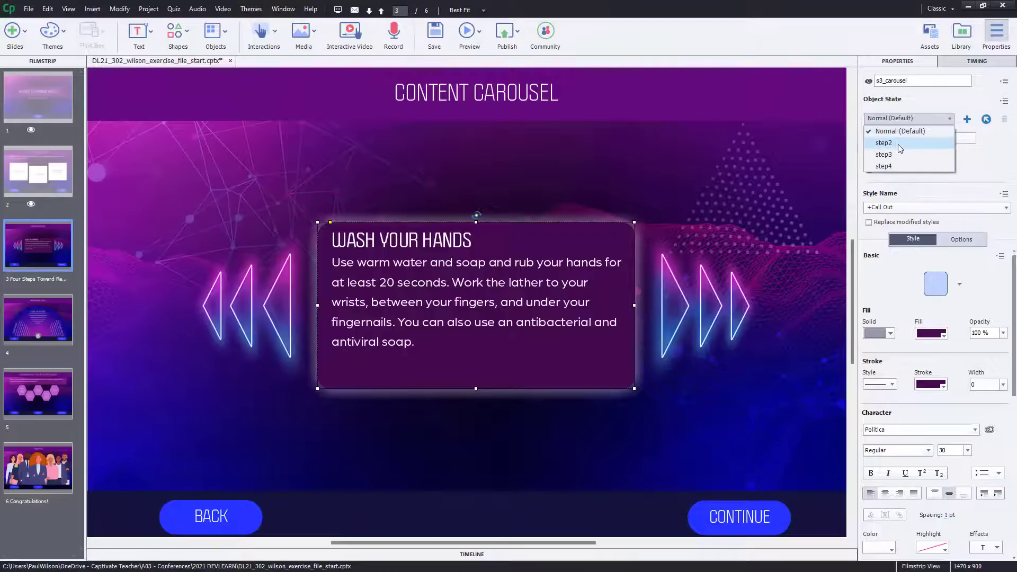
{"action": "left_click", "coordinate": [900, 132]}
{"action": "left_click", "coordinate": [895, 118]}
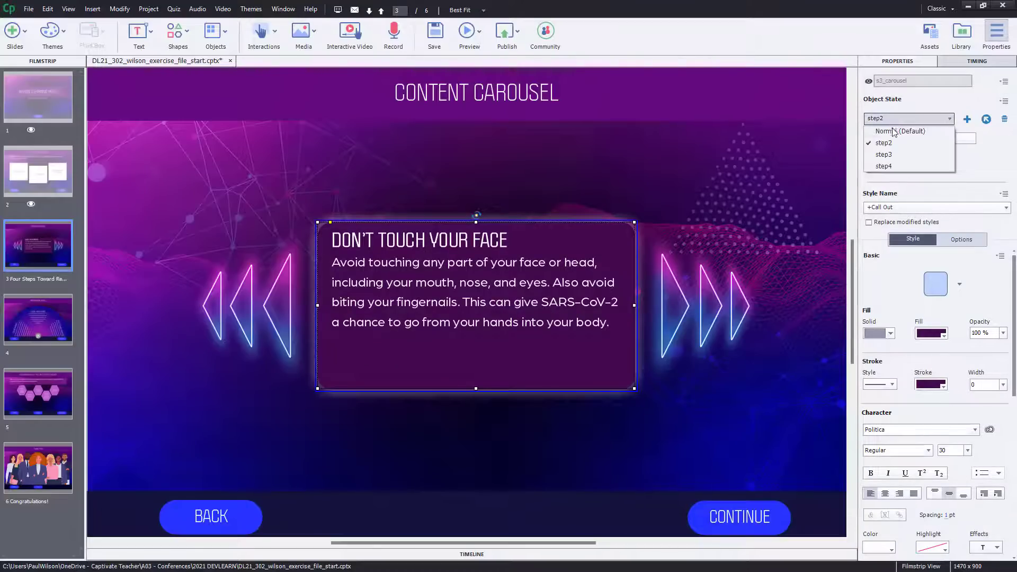
{"action": "left_click", "coordinate": [895, 156]}
{"action": "left_click", "coordinate": [895, 119]}
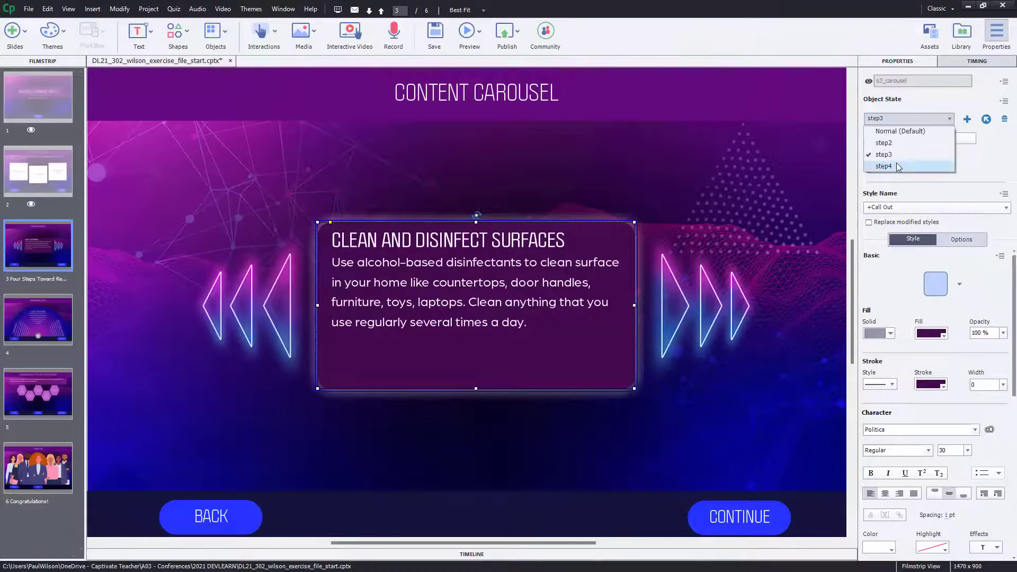
{"action": "left_click", "coordinate": [897, 167]}
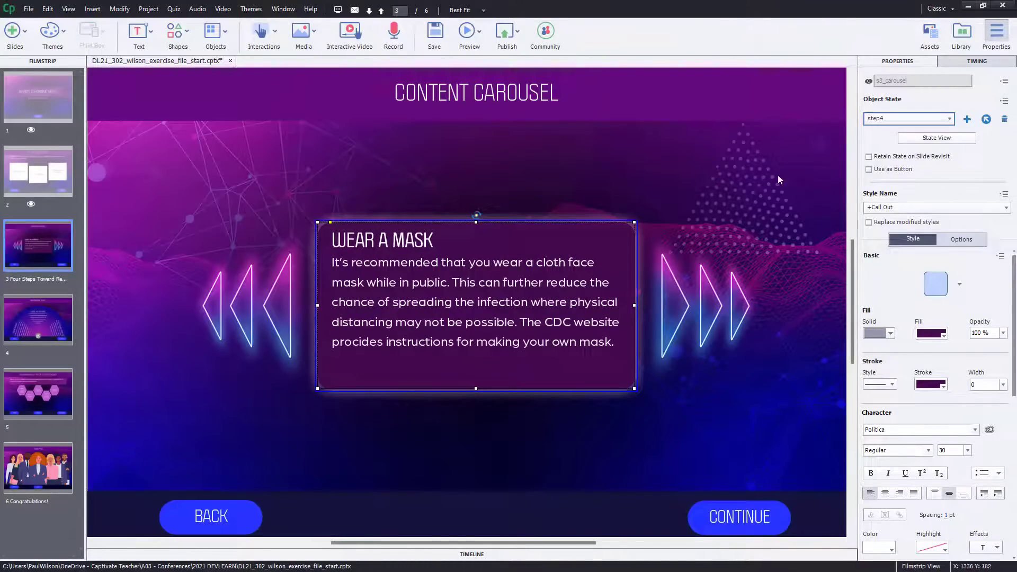
Check the Continue button's output visibility and the right arrow's action and disabled state on the Content Carousel slide
{"action": "left_click", "coordinate": [711, 307]}
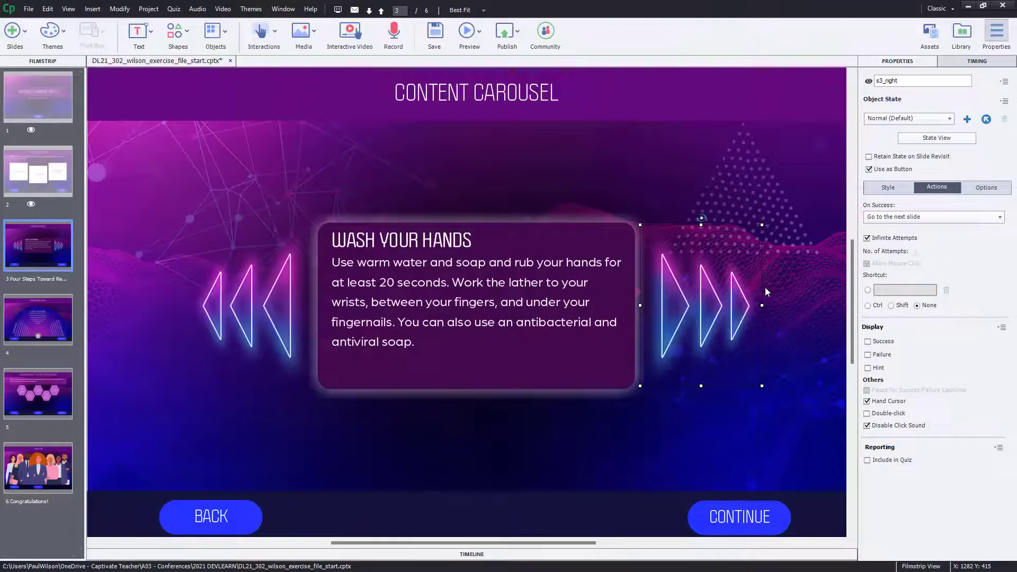
{"action": "left_click", "coordinate": [770, 510]}
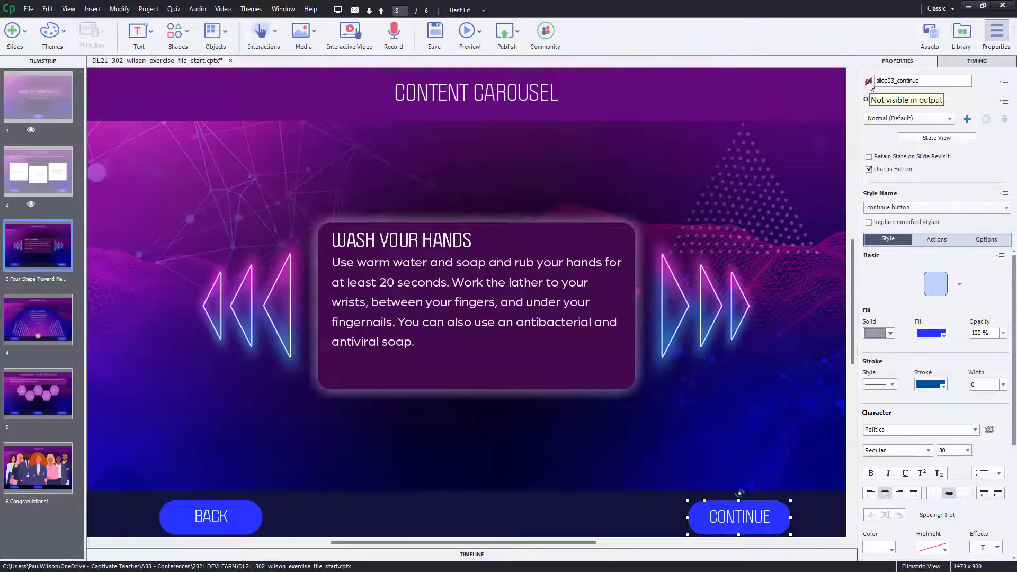
{"action": "left_click", "coordinate": [702, 320]}
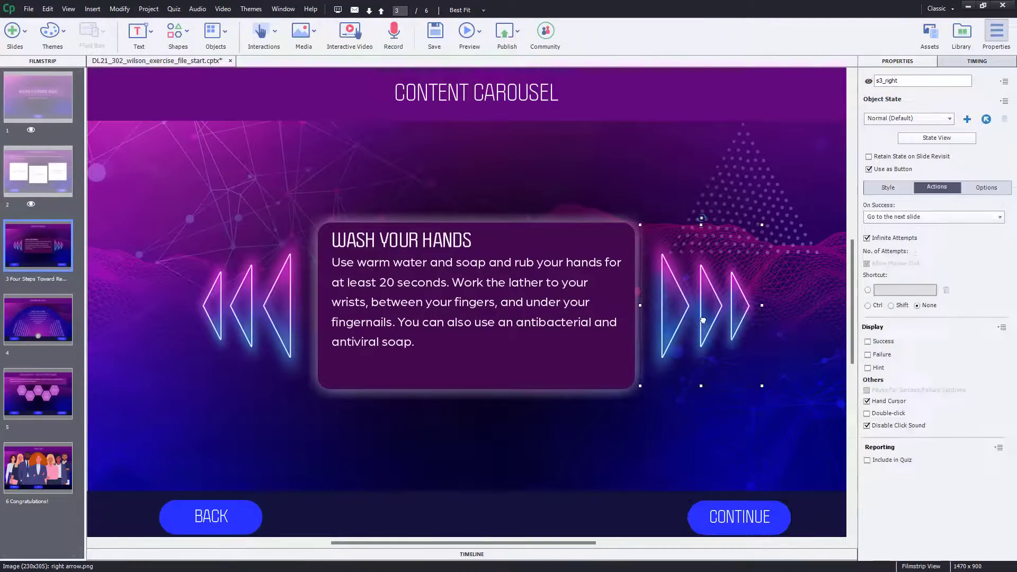
{"action": "left_click", "coordinate": [892, 120]}
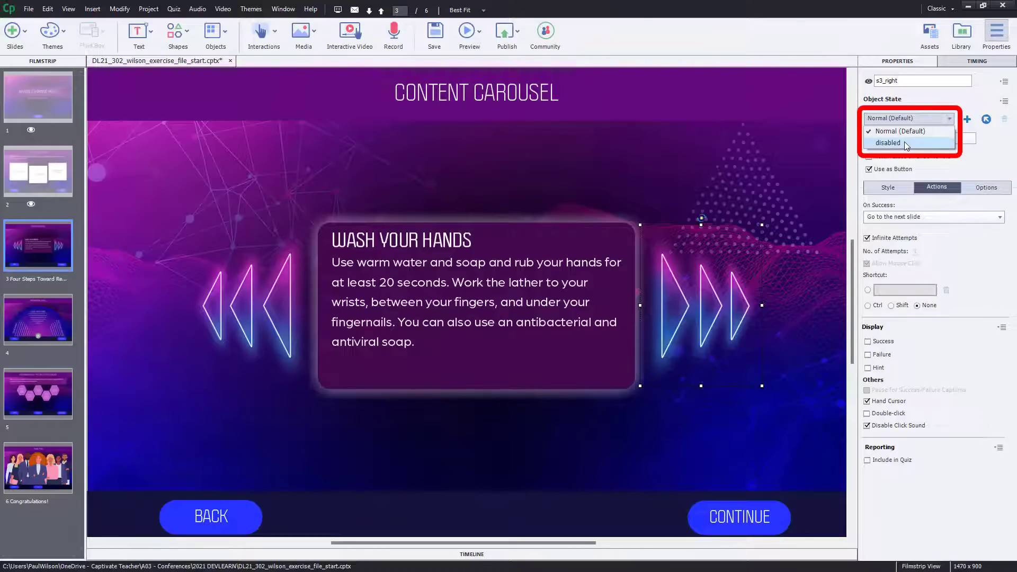
{"action": "left_click", "coordinate": [904, 142]}
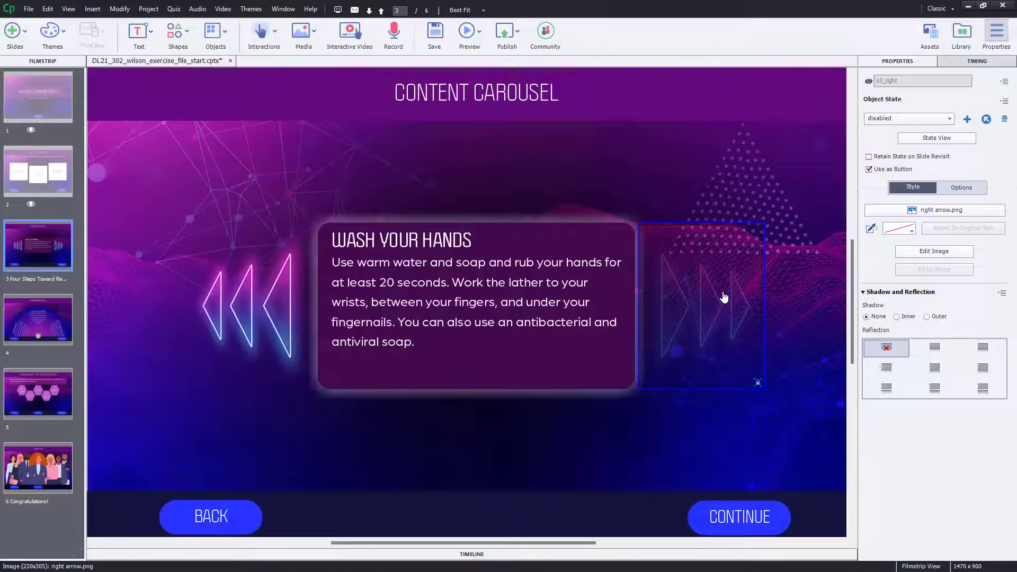
{"action": "left_click", "coordinate": [617, 175]}
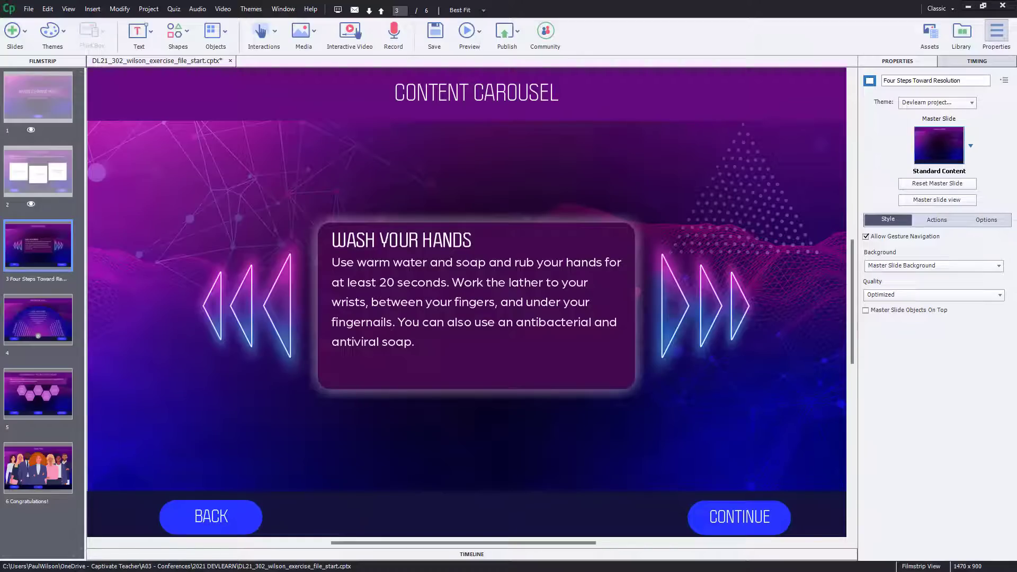
Create a user variable named _s03_carousel with the value 1 from the Advanced Actions dialog
{"action": "left_click", "coordinate": [149, 10]}
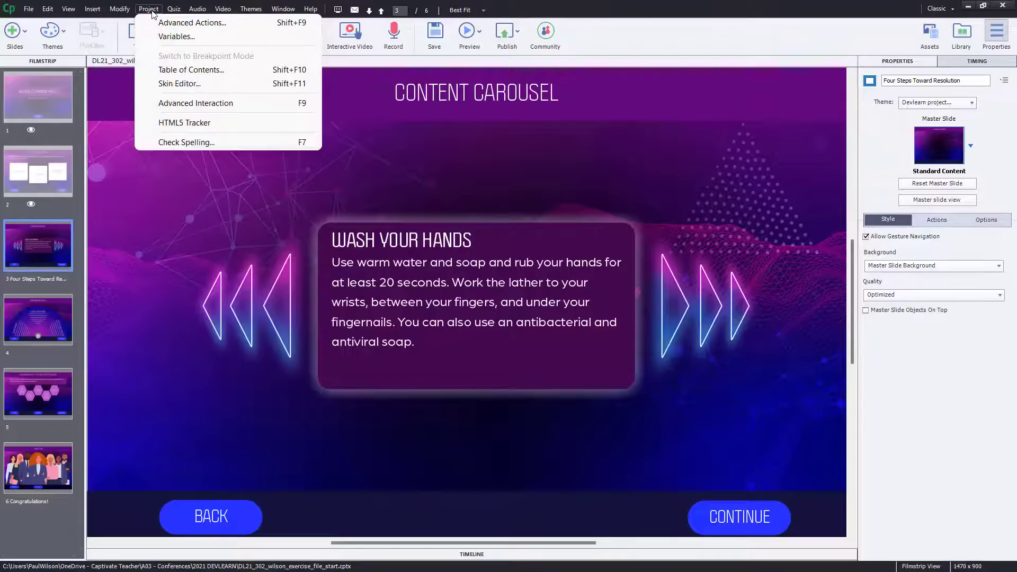
{"action": "left_click", "coordinate": [152, 21]}
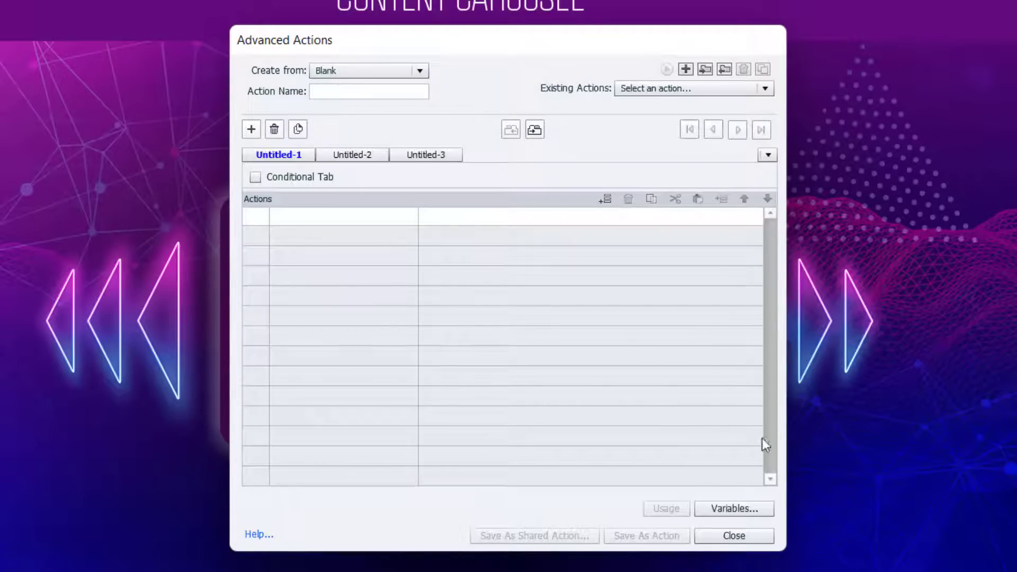
{"action": "left_click", "coordinate": [739, 509]}
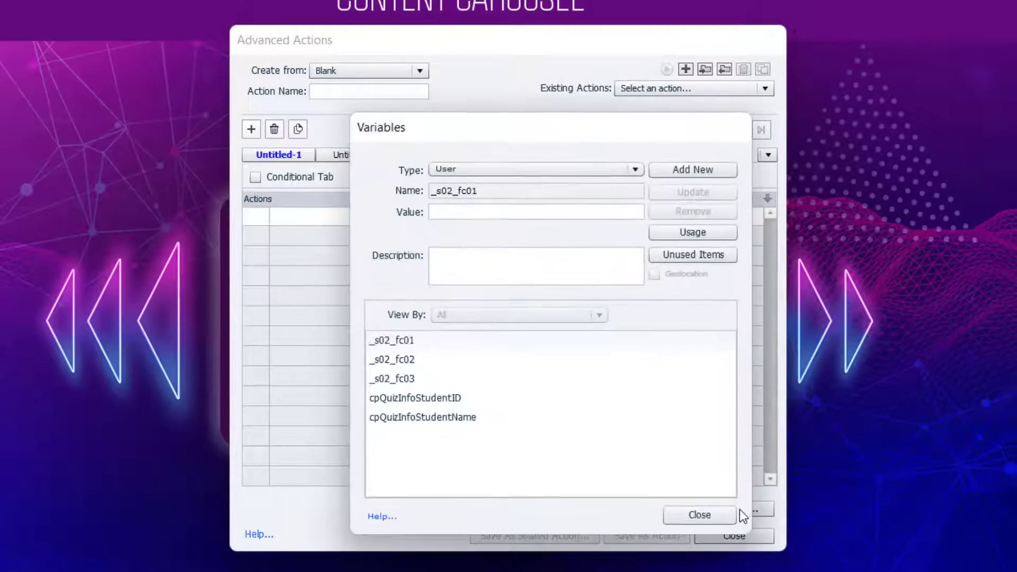
{"action": "left_click", "coordinate": [694, 173]}
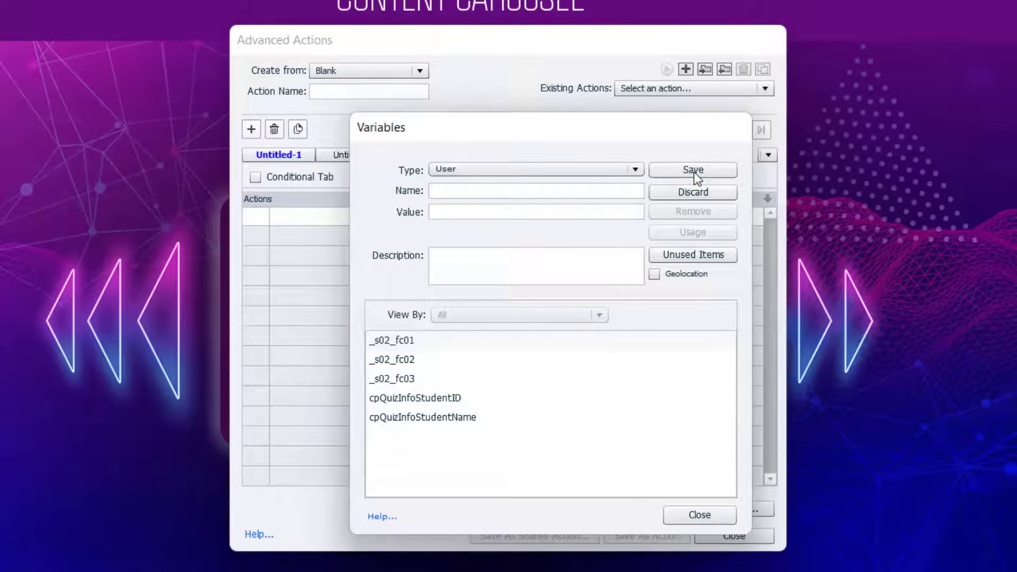
{"action": "type", "text": "_s03_carousel"}
{"action": "left_click", "coordinate": [475, 211]}
{"action": "type", "text": "1"}
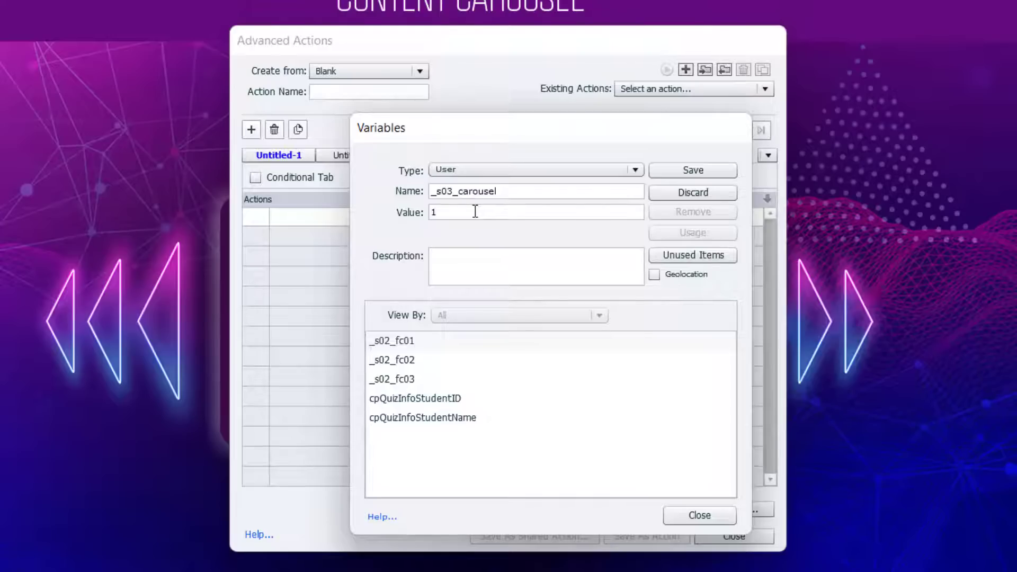
{"action": "left_click", "coordinate": [700, 168]}
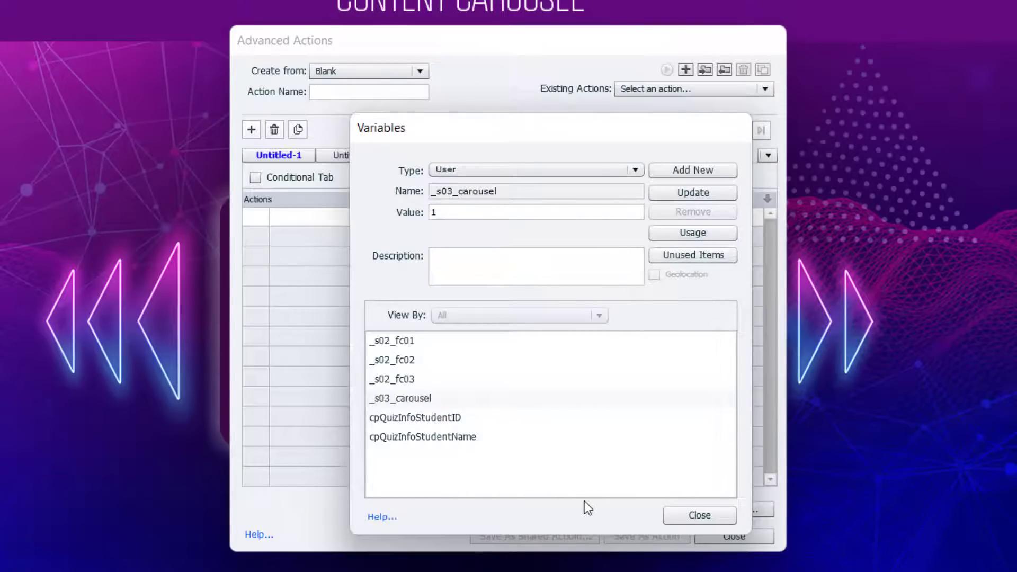
Close the Variables dialog and name the new blank advanced action s03_enter
{"action": "left_click", "coordinate": [699, 516]}
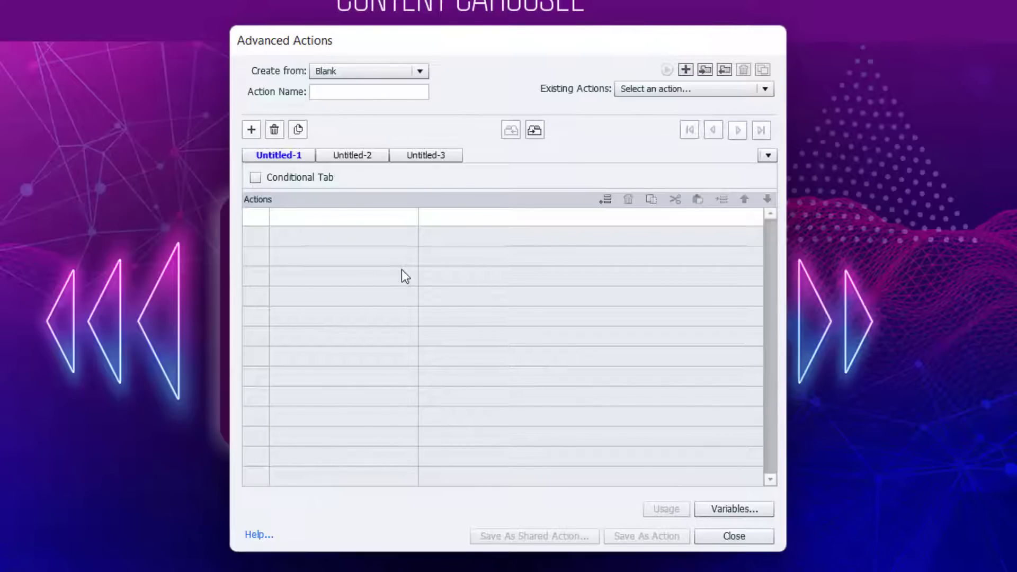
{"action": "left_click", "coordinate": [320, 91]}
{"action": "type", "text": "s"}
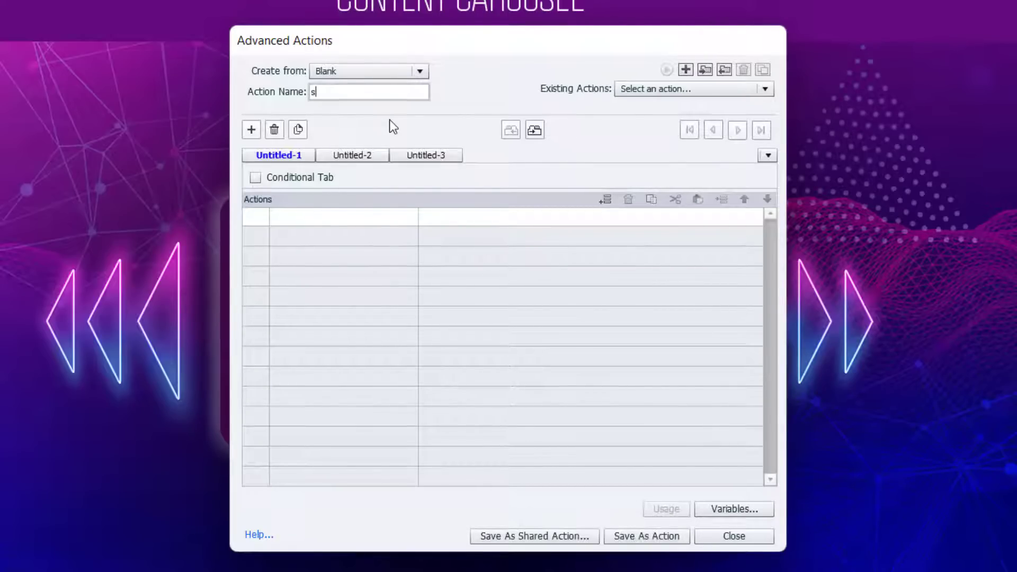
{"action": "type", "text": "03_enter"}
Add a Disable action for s3_left as the first row of s03_enter
{"action": "left_click", "coordinate": [288, 218]}
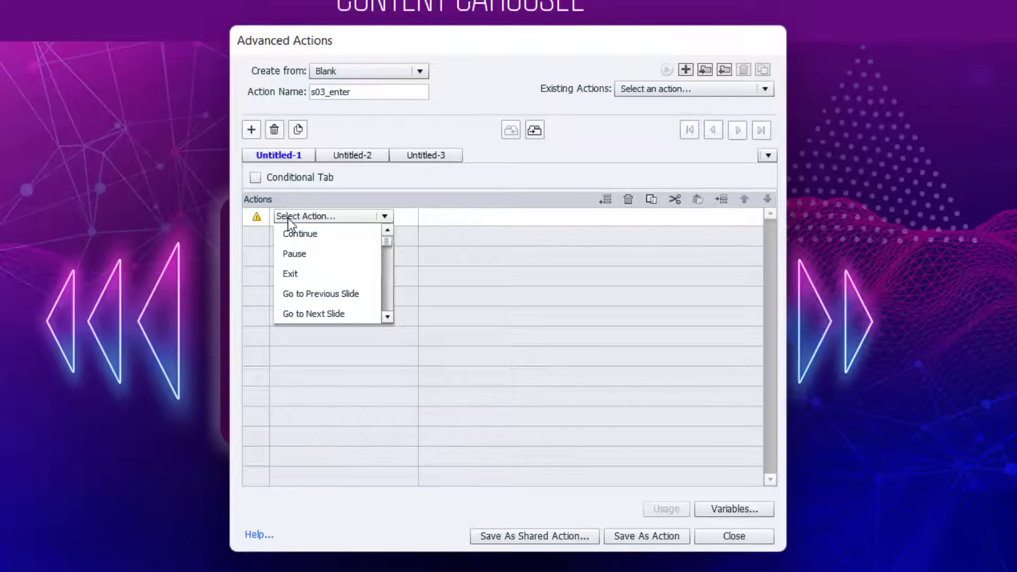
{"action": "key", "text": "d"}
{"action": "left_click", "coordinate": [289, 229]}
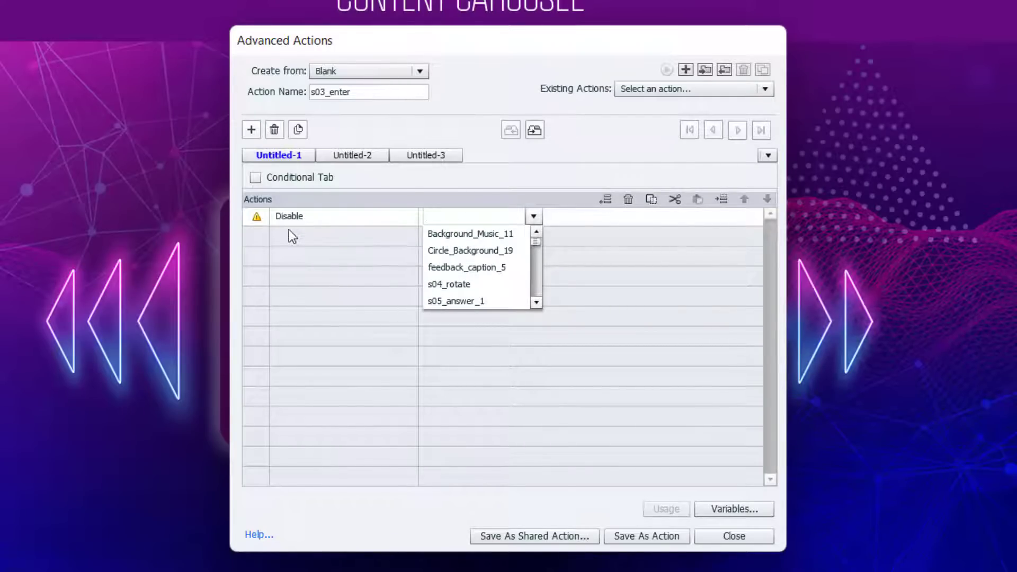
{"action": "type", "text": "s3_"}
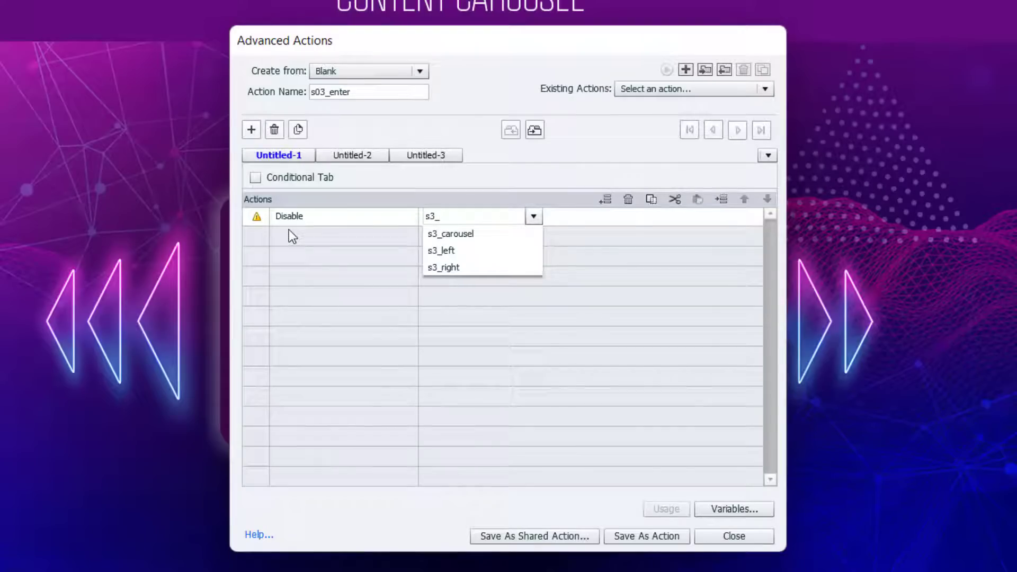
{"action": "key", "text": "Down"}
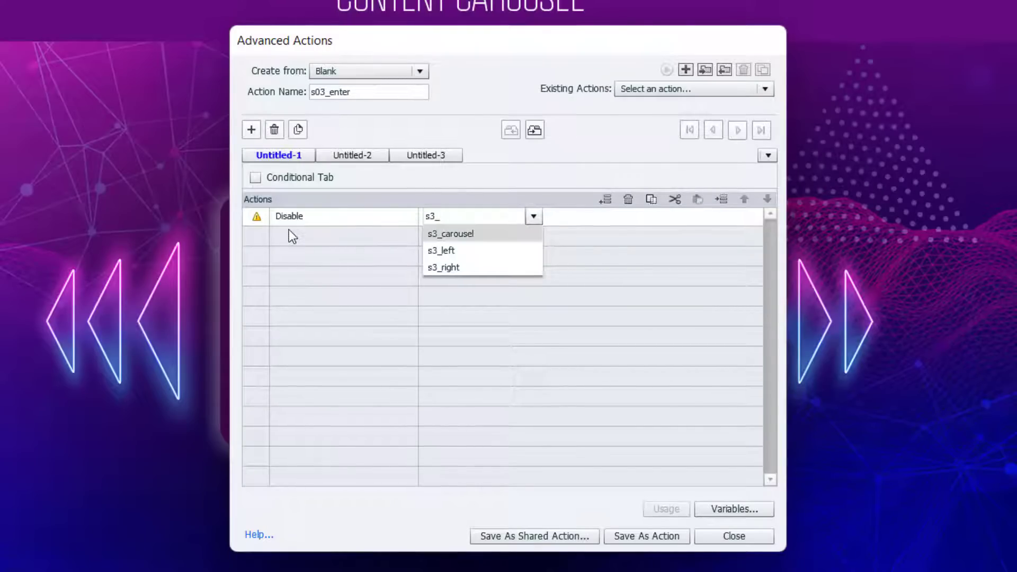
{"action": "key", "text": "Down"}
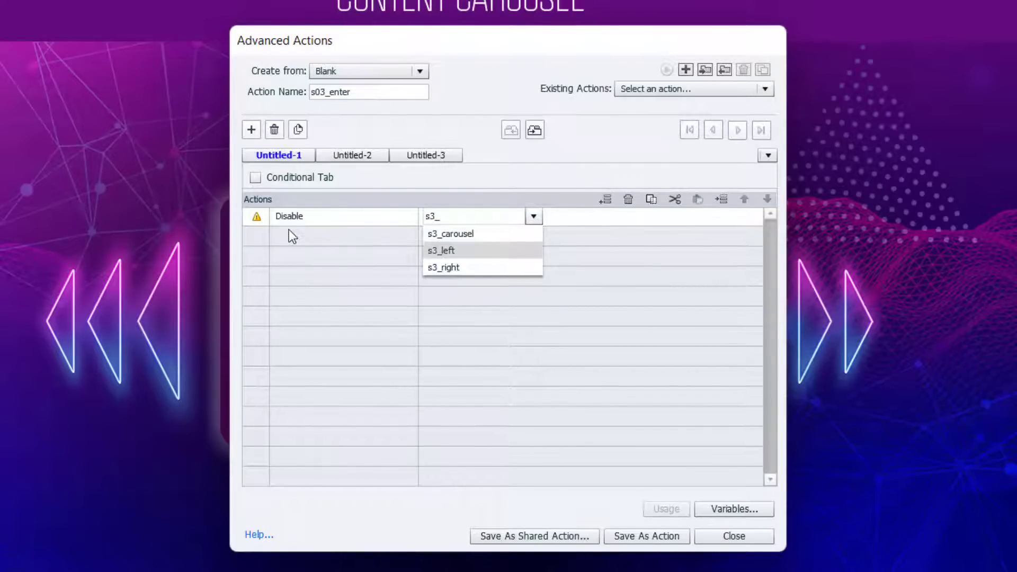
{"action": "key", "text": "Return"}
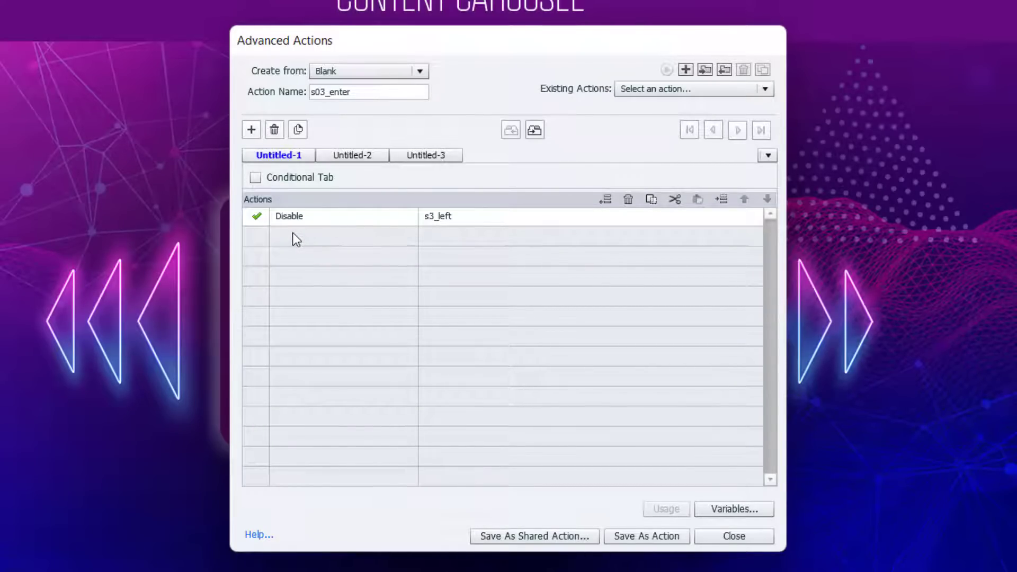
Add a second action that changes the state of s3_left to disabled
{"action": "left_click", "coordinate": [293, 233]}
{"action": "key", "text": "Down"}
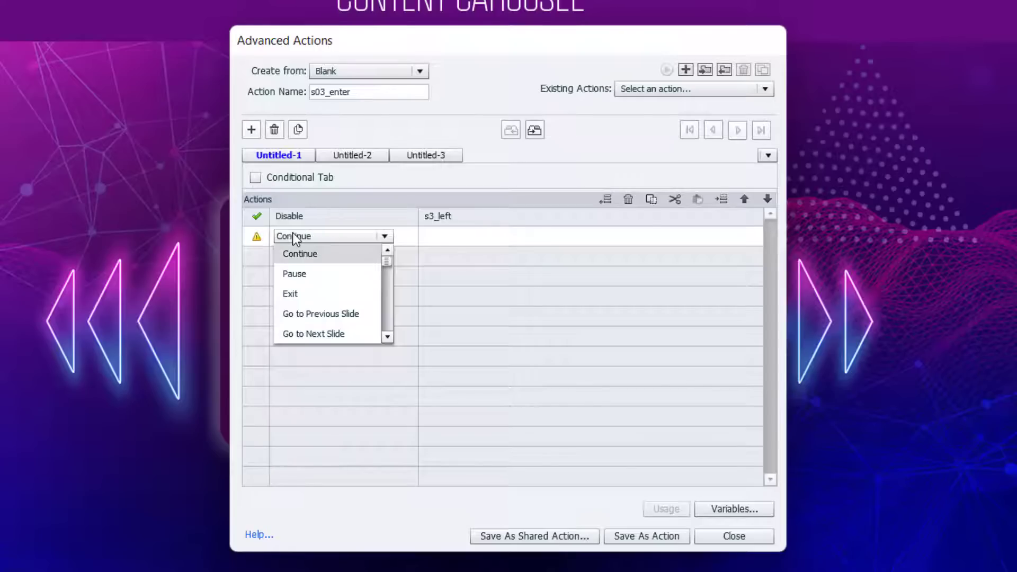
{"action": "key", "text": "c"}
{"action": "left_click", "coordinate": [290, 255]}
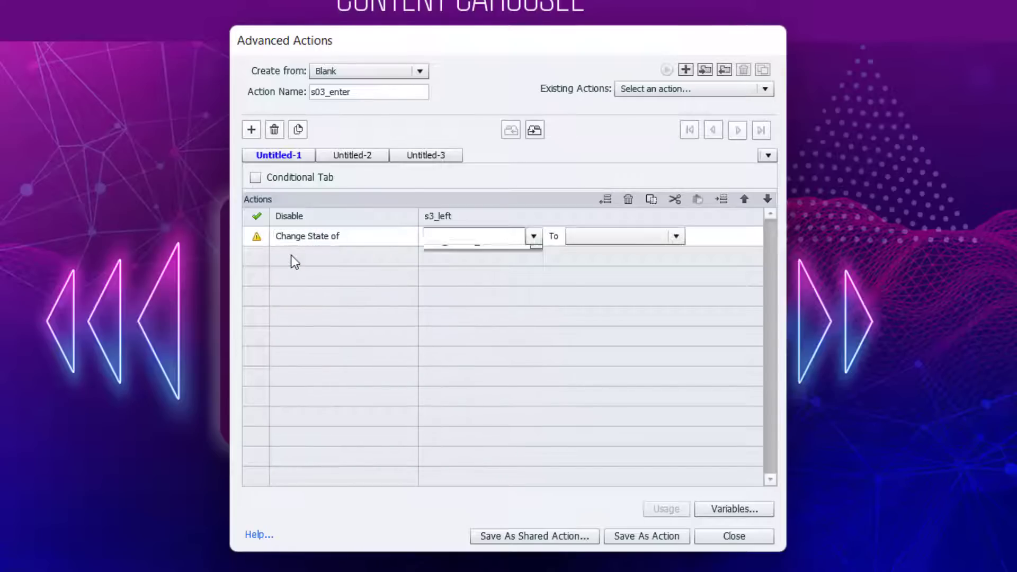
{"action": "type", "text": "left"}
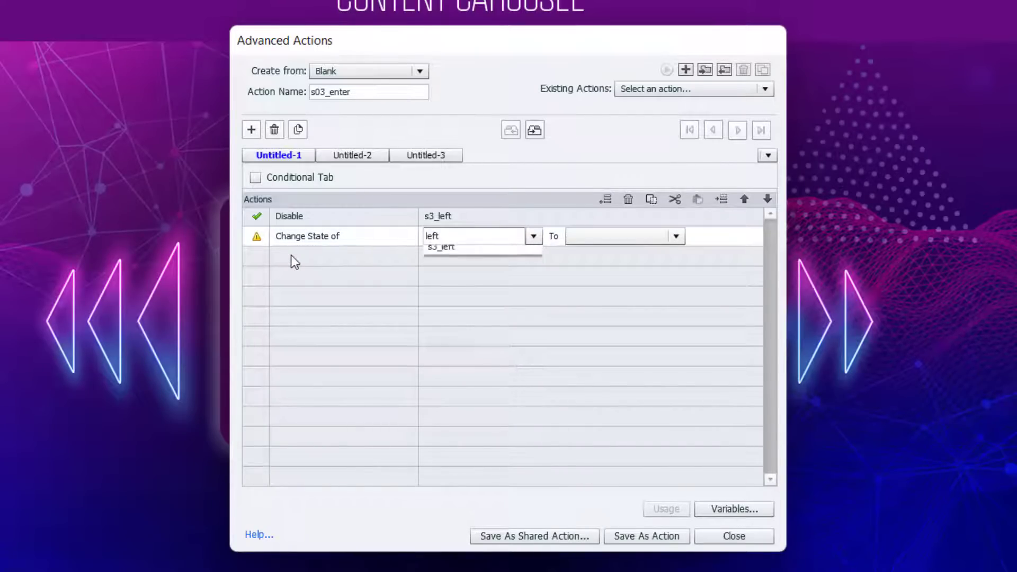
{"action": "key", "text": "Return"}
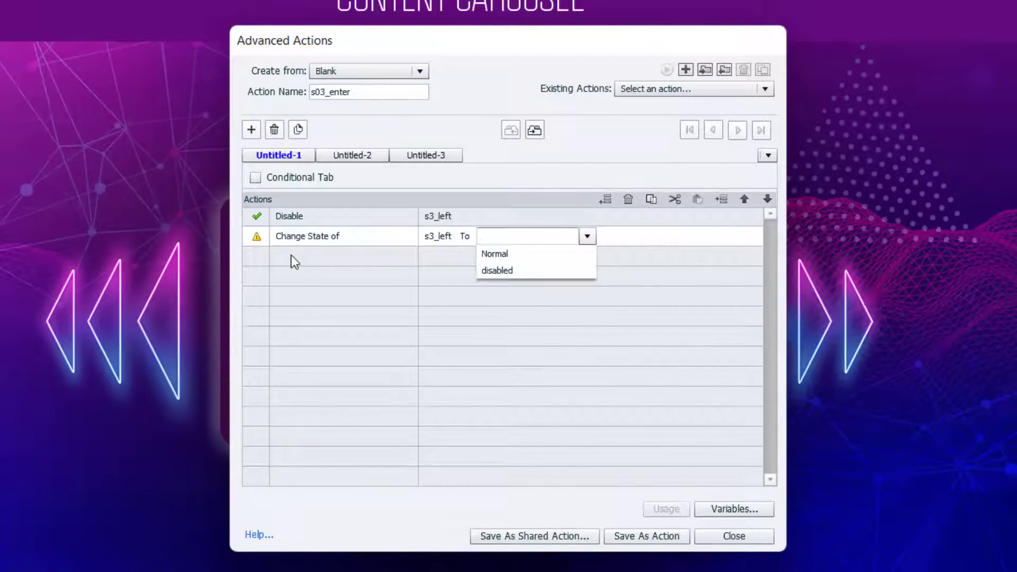
{"action": "left_click", "coordinate": [528, 270]}
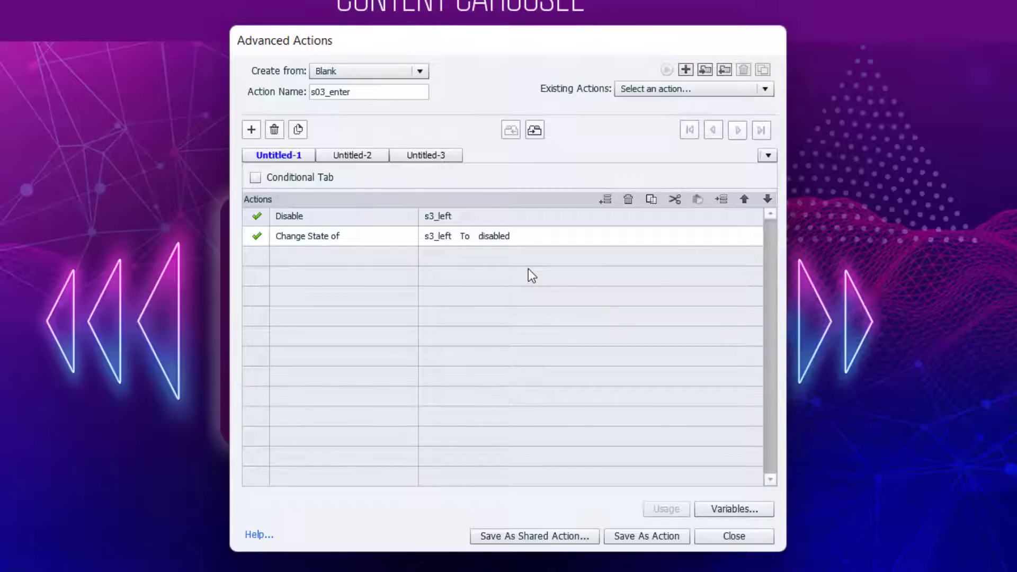
Add an Assign action that sets the variable _s03_carousel to the literal value 1
{"action": "left_click", "coordinate": [302, 259]}
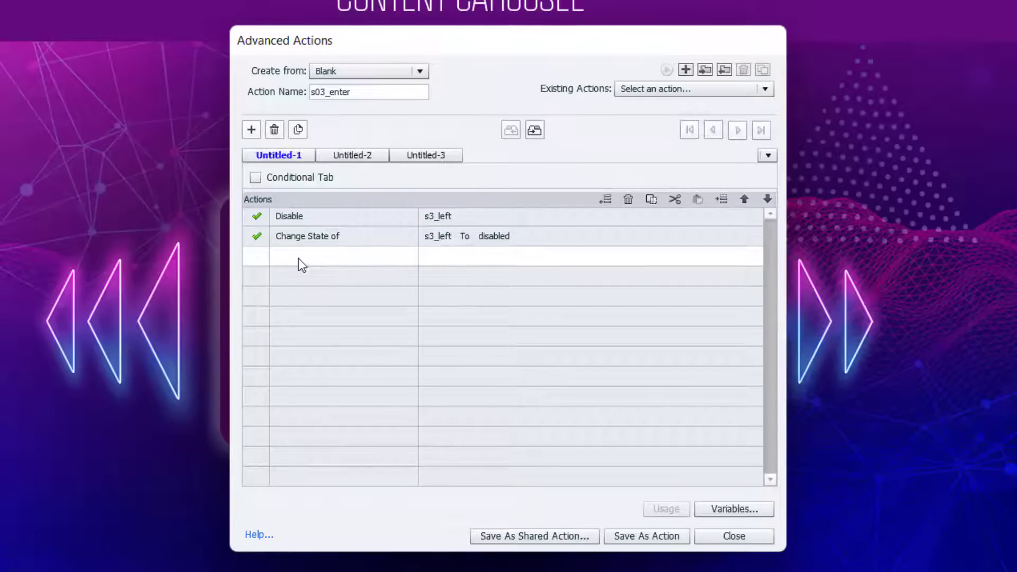
{"action": "left_click", "coordinate": [294, 257]}
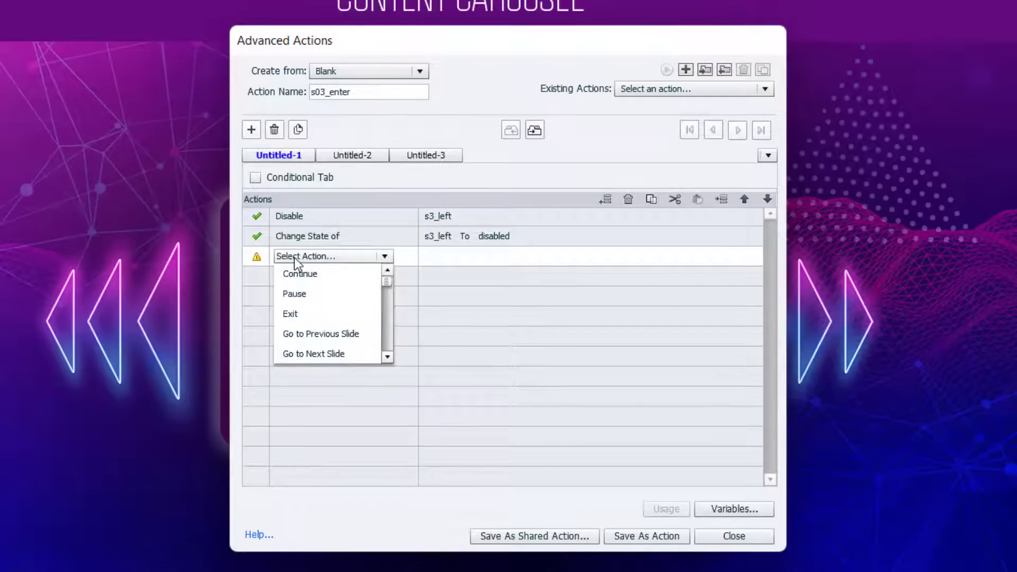
{"action": "key", "text": "a"}
{"action": "left_click", "coordinate": [299, 275]}
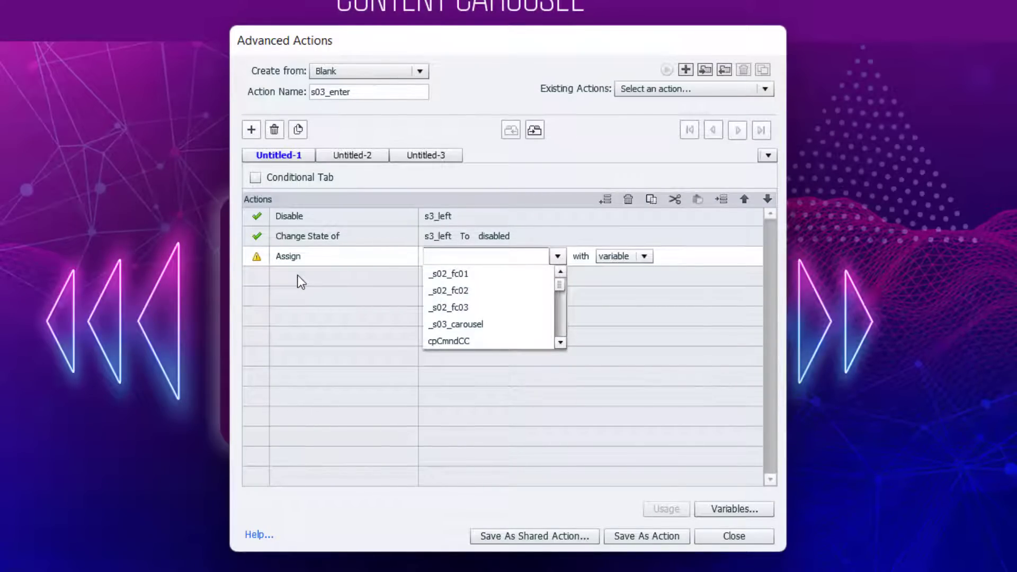
{"action": "key", "text": "Down"}
{"action": "key", "text": "Down"}
{"action": "key", "text": "Down"}
{"action": "key", "text": "Up"}
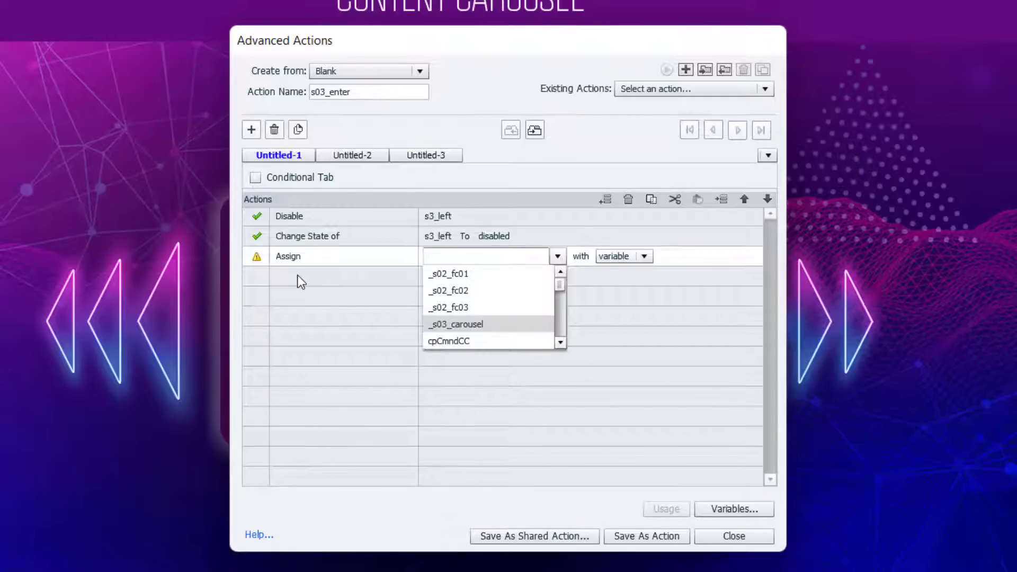
{"action": "key", "text": "Return"}
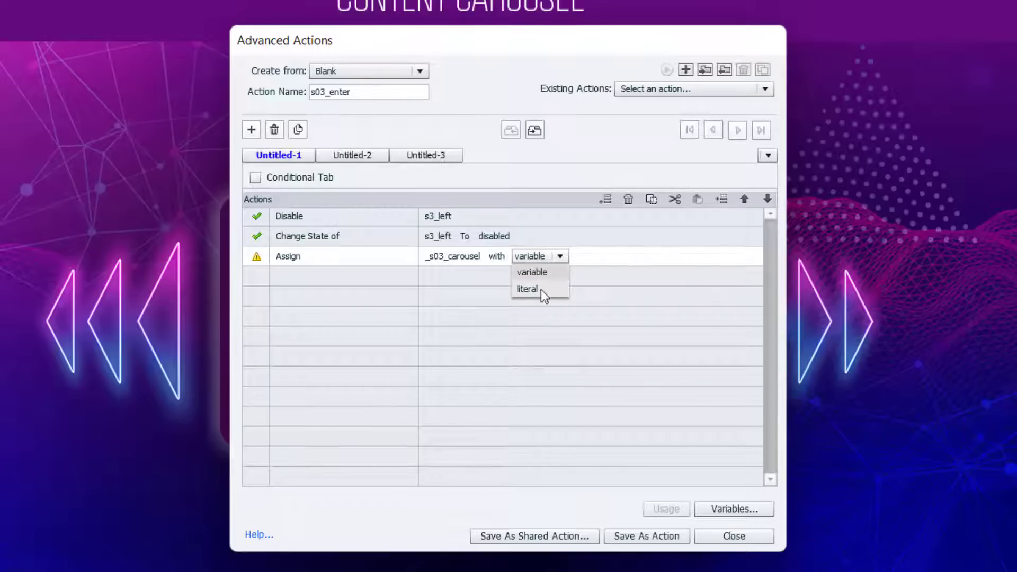
{"action": "left_click", "coordinate": [541, 289]}
{"action": "type", "text": "1"}
{"action": "key", "text": "Return"}
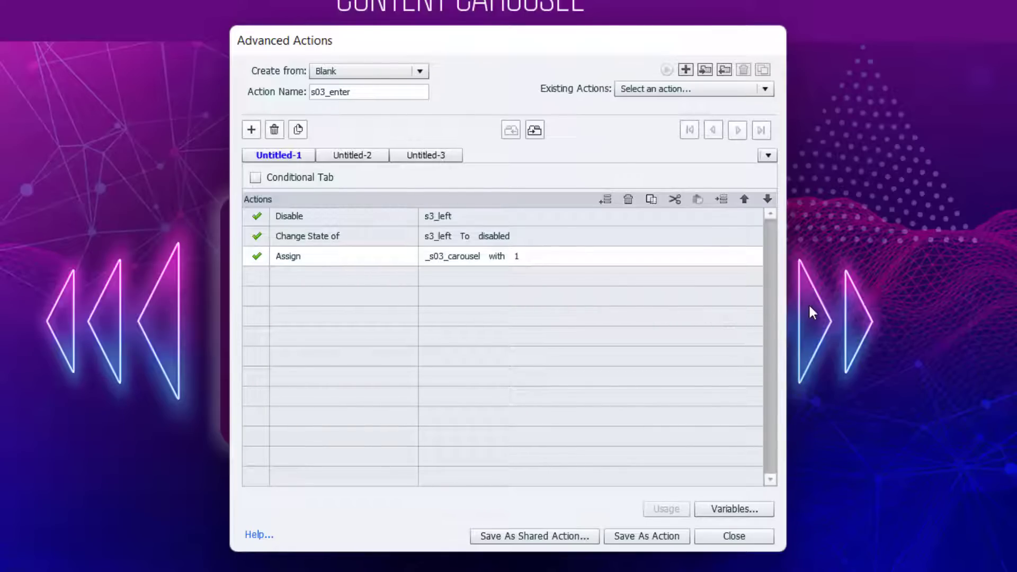
Add an Enable action for s3_right below the _s03_carousel assignment
{"action": "double_click", "coordinate": [287, 278]}
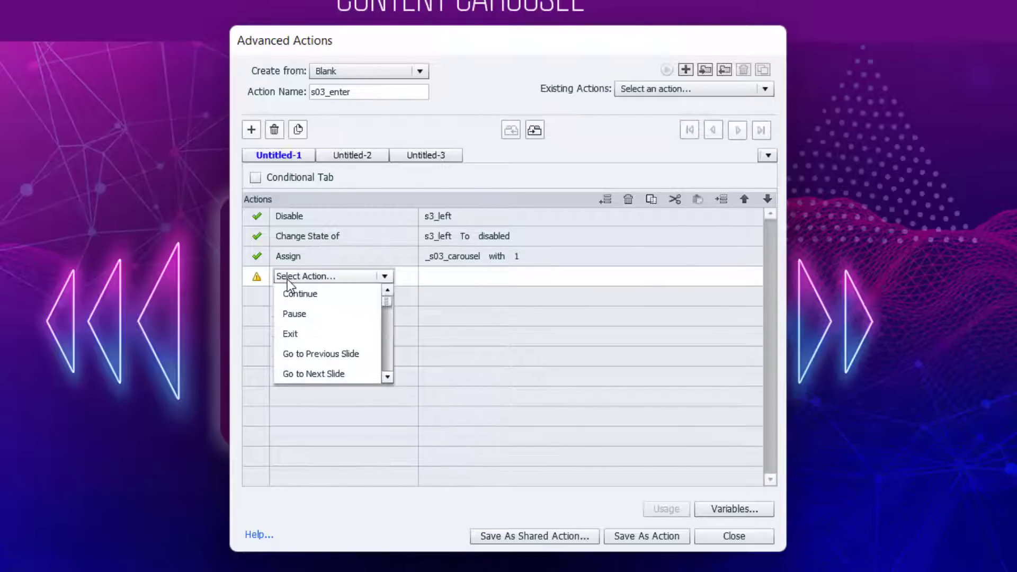
{"action": "key", "text": "e"}
{"action": "key", "text": "e"}
{"action": "left_click", "coordinate": [299, 294]}
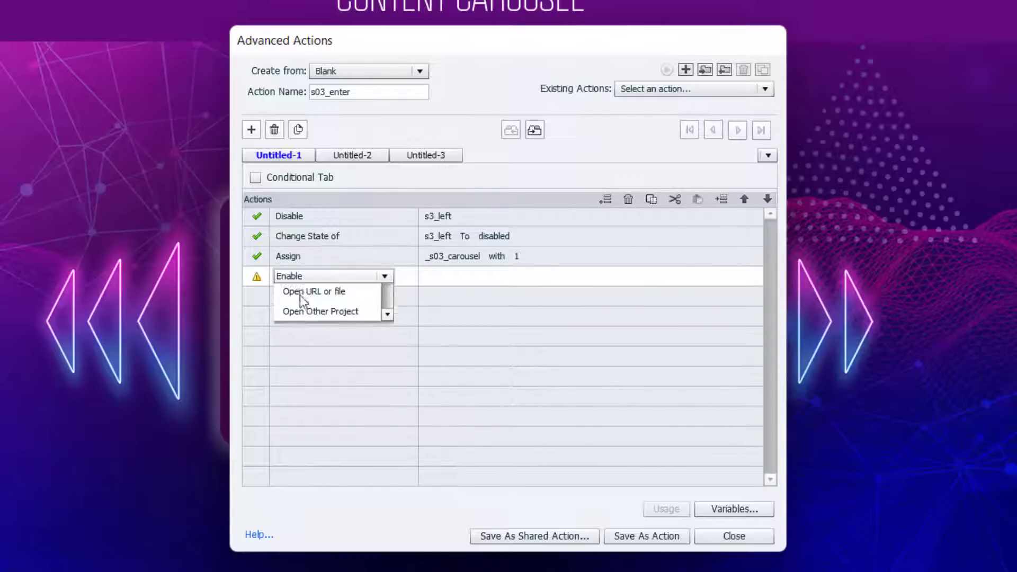
{"action": "type", "text": "right"}
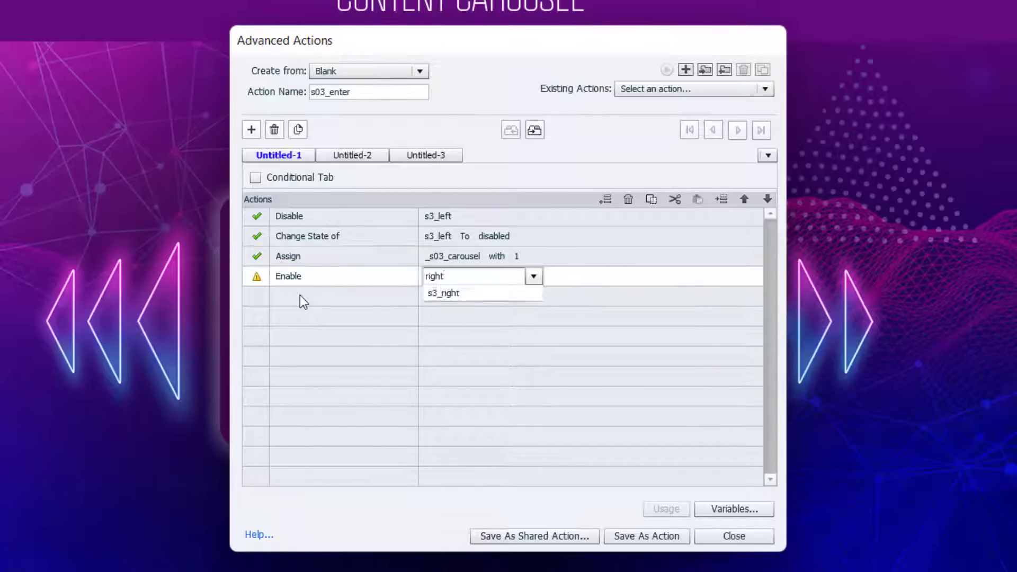
{"action": "key", "text": "Return"}
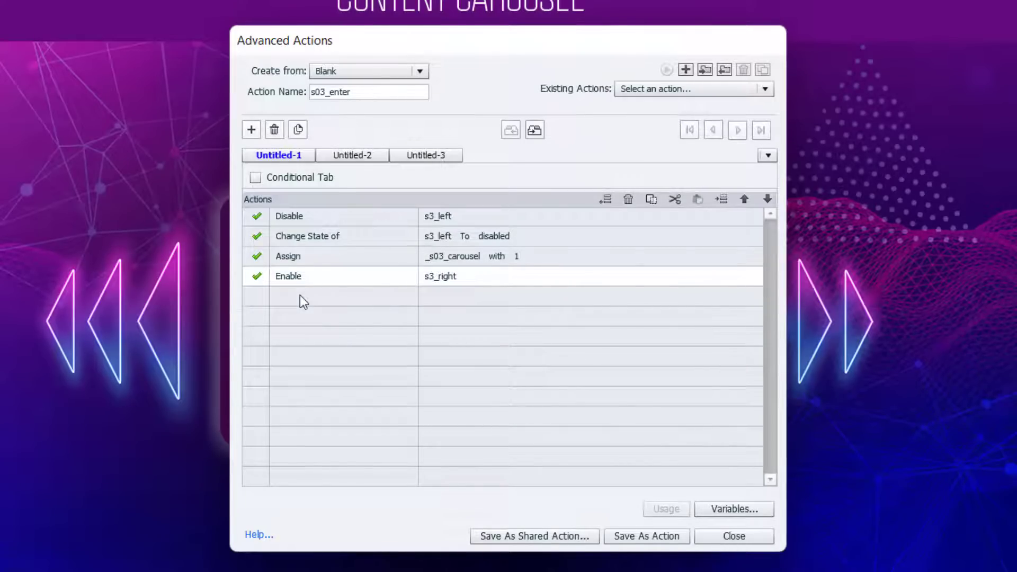
Add a fifth action that changes the state of s3_right to Normal
{"action": "double_click", "coordinate": [299, 295]}
{"action": "key", "text": "c"}
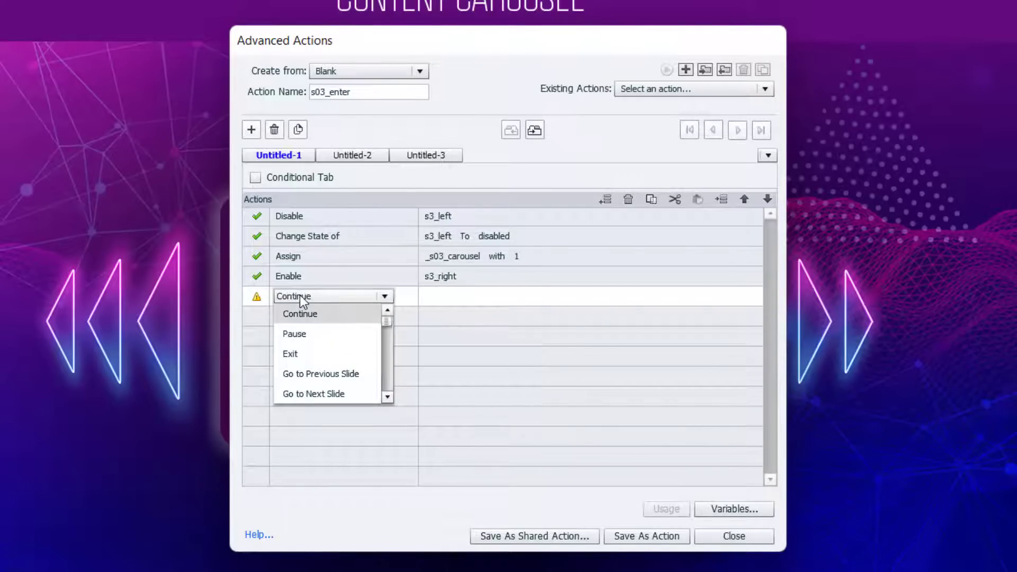
{"action": "key", "text": "c"}
{"action": "key", "text": "Return"}
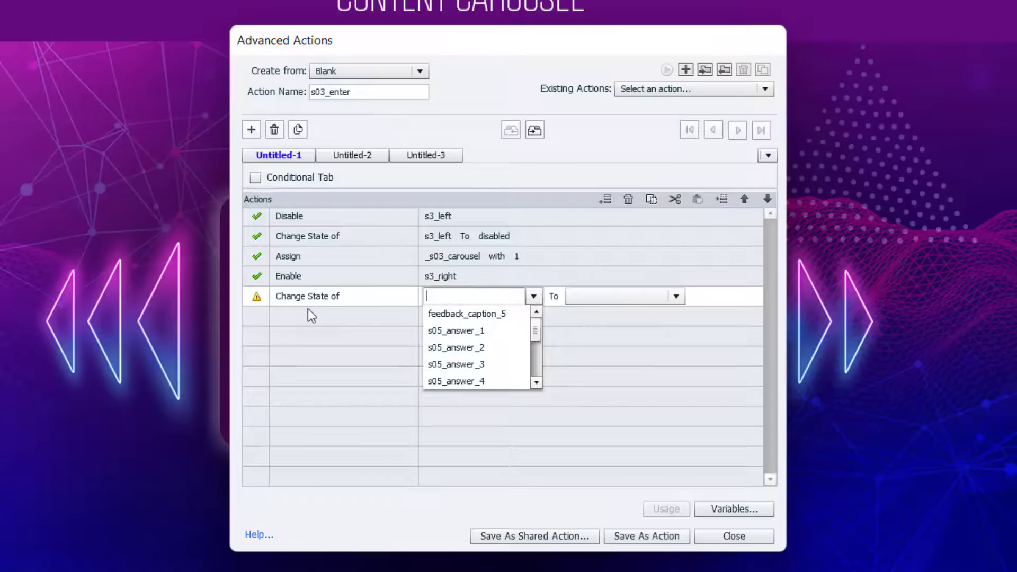
{"action": "type", "text": "right"}
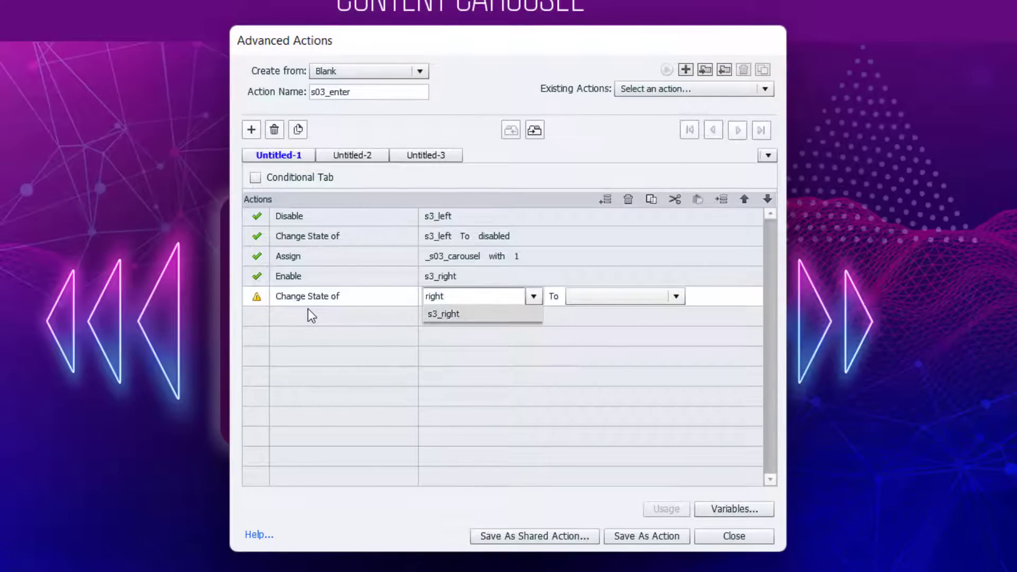
{"action": "key", "text": "Return"}
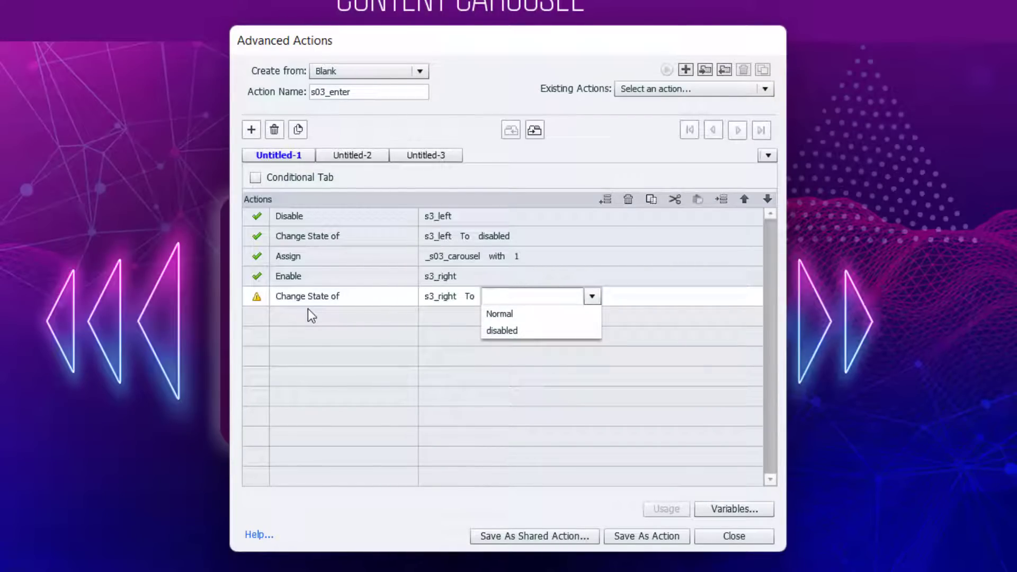
{"action": "left_click", "coordinate": [510, 311]}
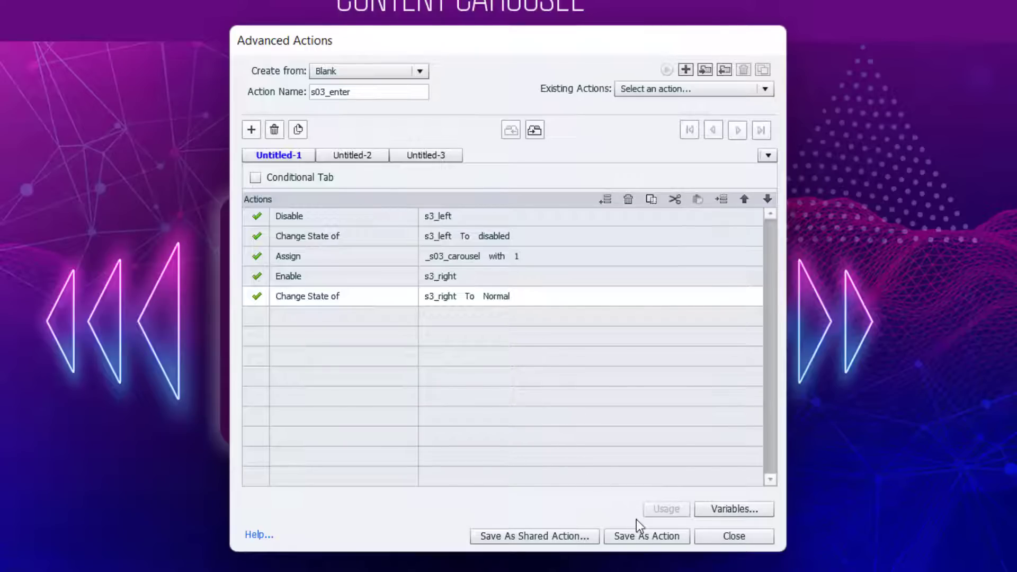
Save s03_enter as an advanced action and close the Advanced Actions dialog
{"action": "left_click", "coordinate": [646, 535]}
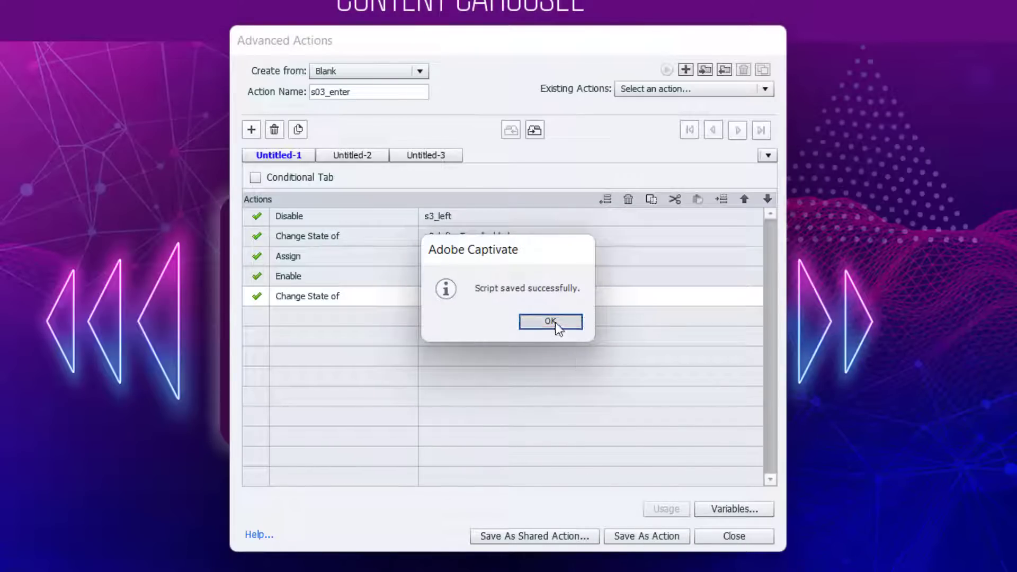
{"action": "left_click", "coordinate": [556, 324]}
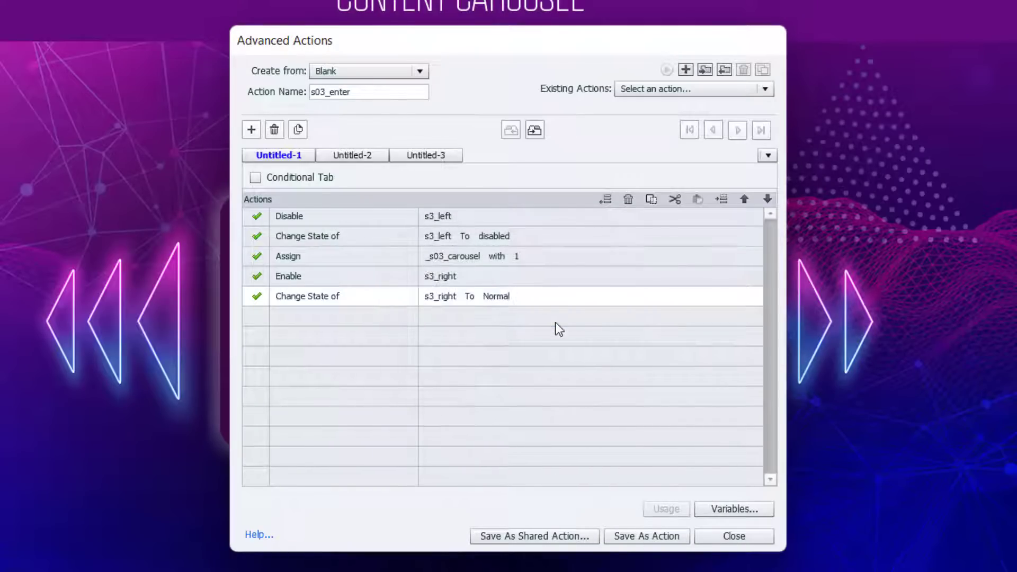
{"action": "left_click", "coordinate": [747, 531]}
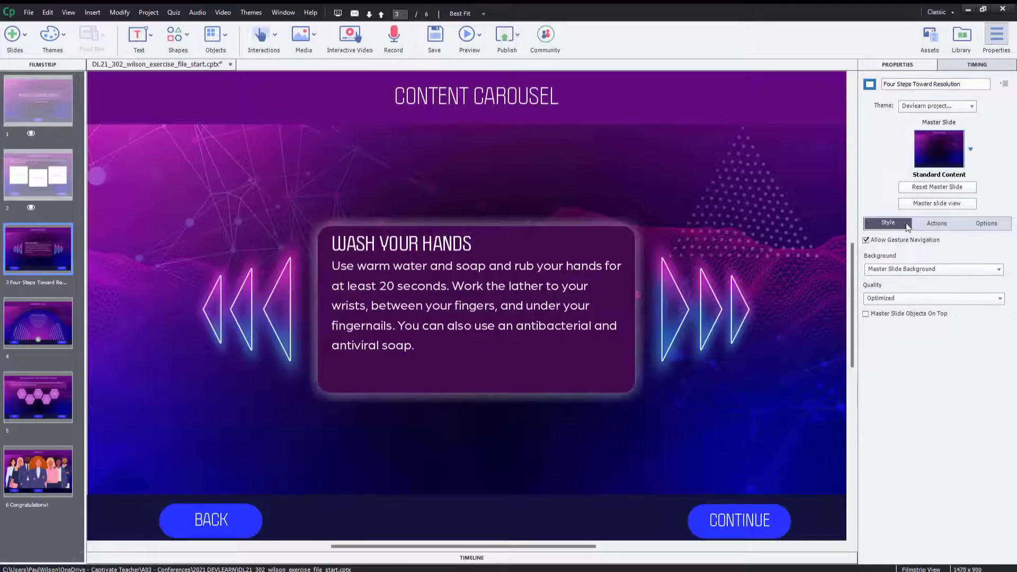
Set slide 3's On Enter action to execute the advanced action s03_enter
{"action": "left_click", "coordinate": [942, 224]}
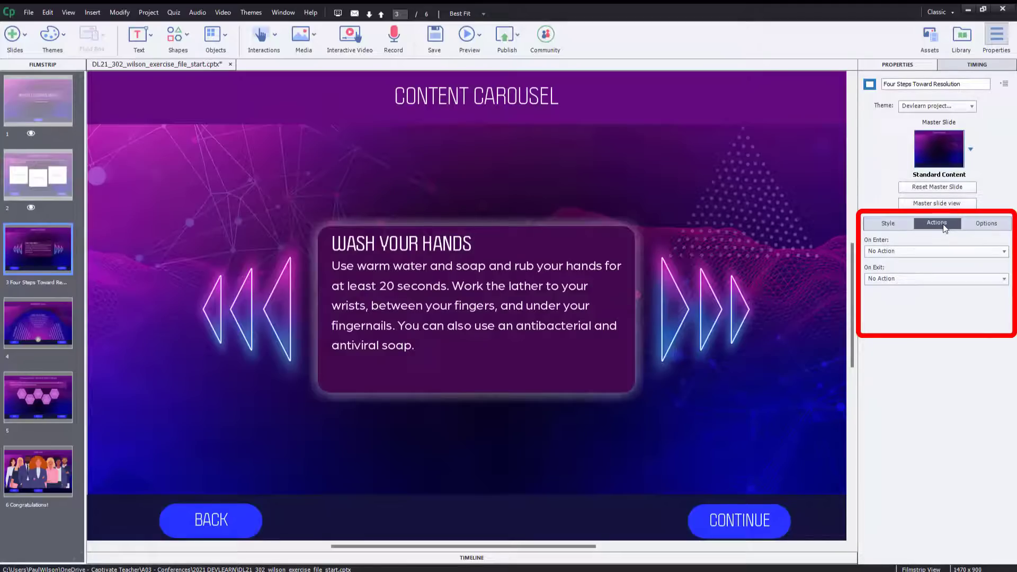
{"action": "left_click", "coordinate": [925, 252]}
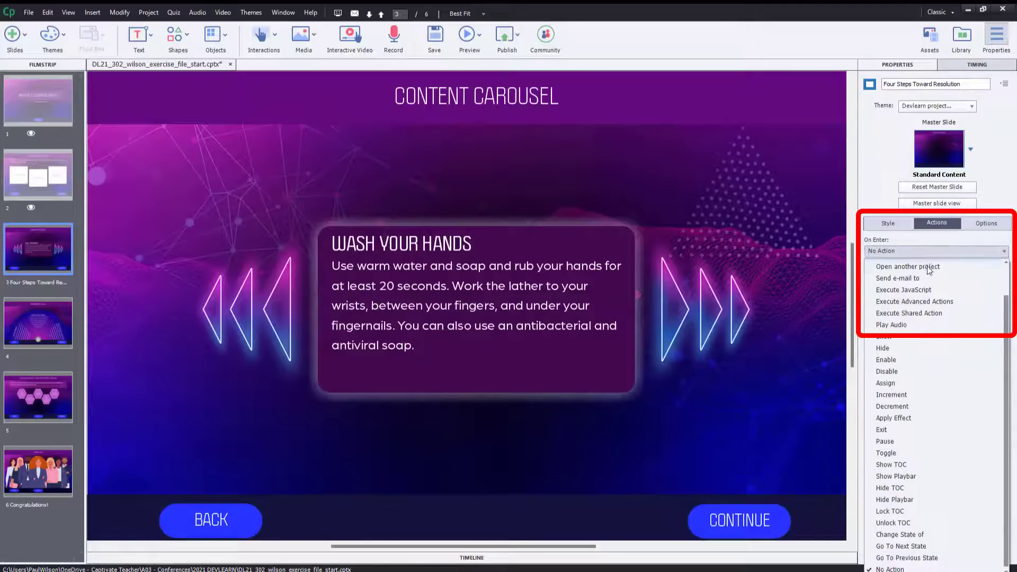
{"action": "left_click", "coordinate": [930, 301]}
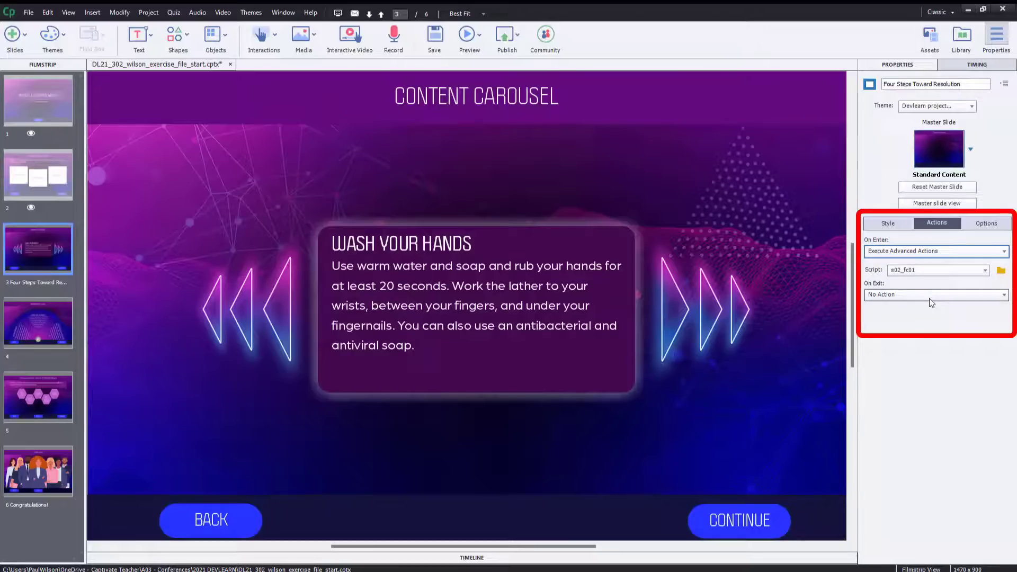
{"action": "left_click", "coordinate": [931, 270]}
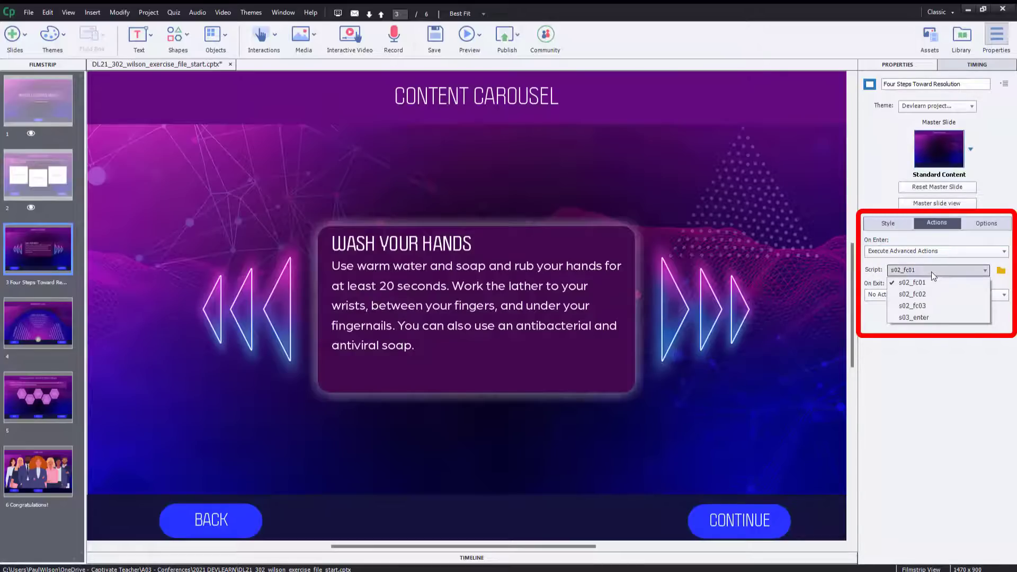
{"action": "left_click", "coordinate": [915, 318]}
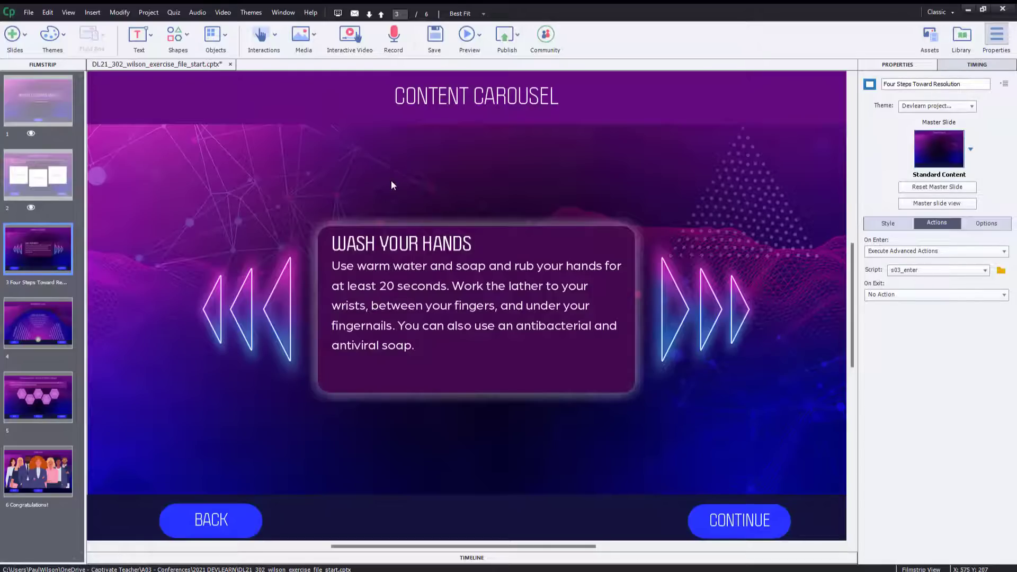
Start a new blank advanced action named s03_right
{"action": "left_click", "coordinate": [149, 13]}
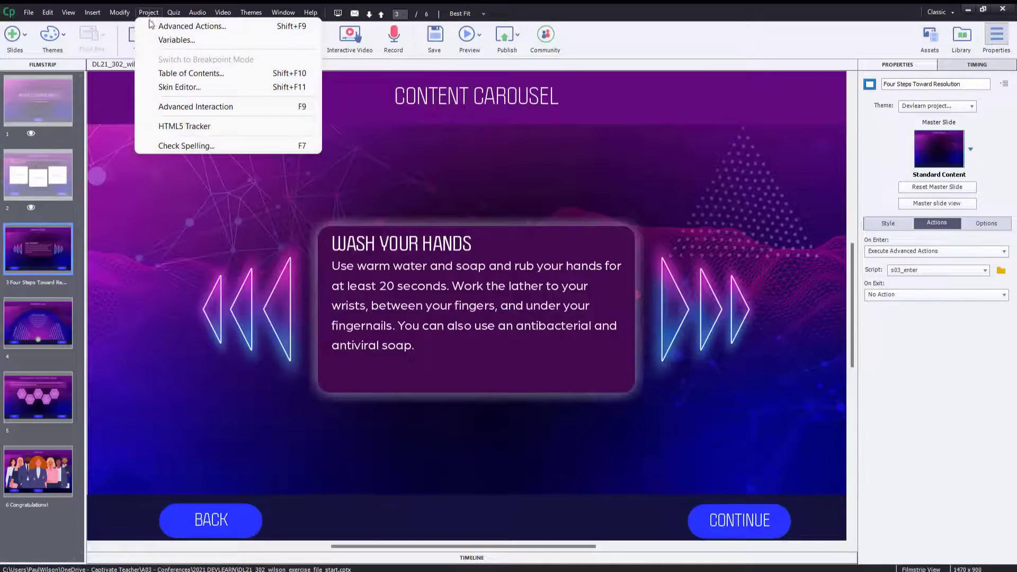
{"action": "left_click", "coordinate": [153, 26]}
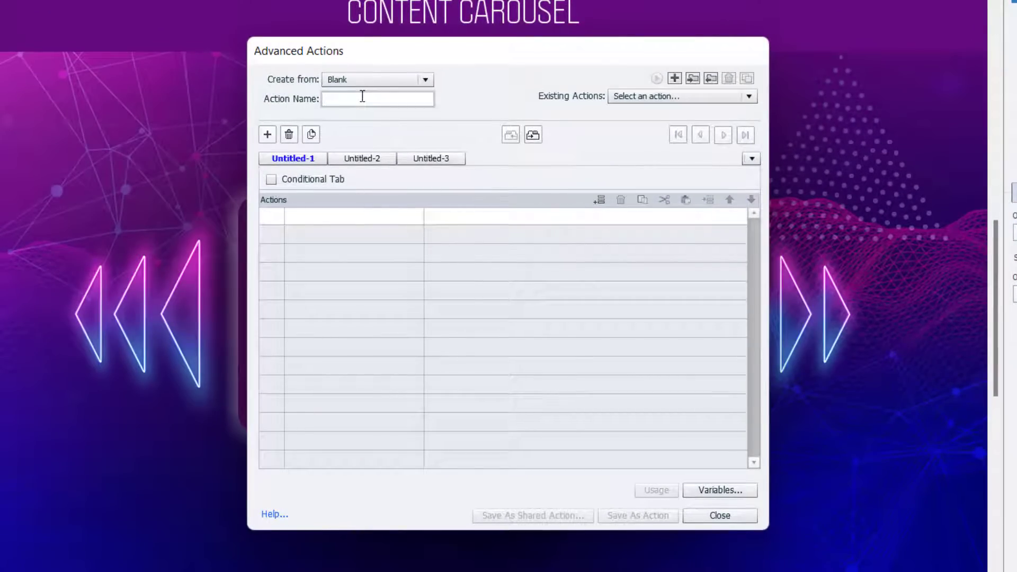
{"action": "type", "text": "s"}
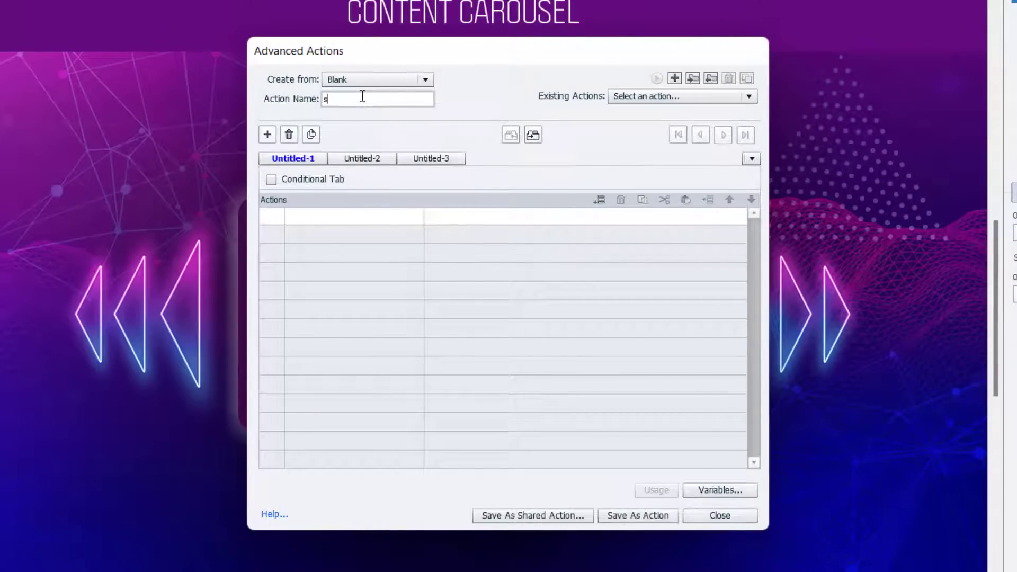
{"action": "type", "text": "03_right"}
Rename the first decision of s03_right as click
{"action": "double_click", "coordinate": [306, 159]}
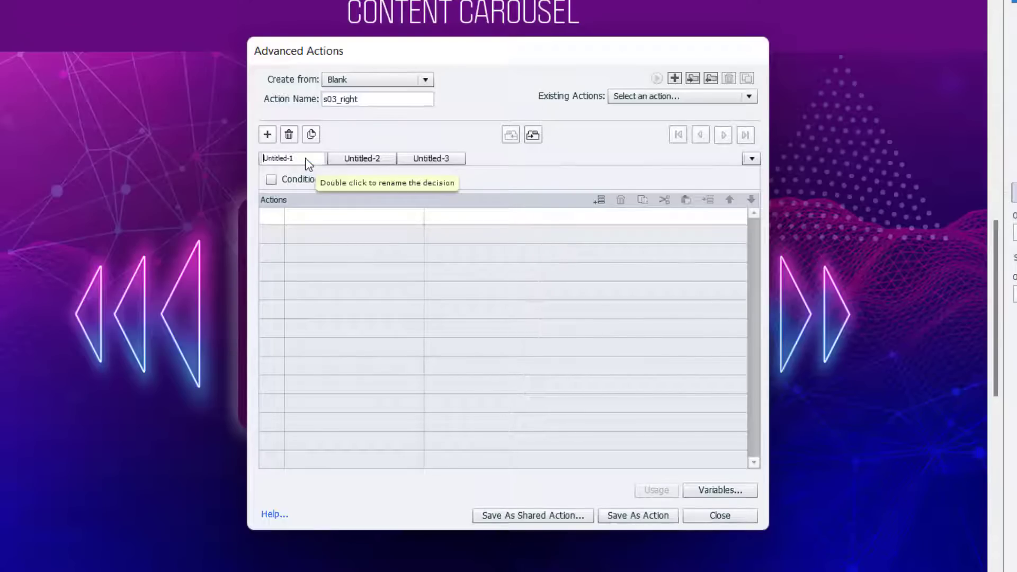
{"action": "left_click_drag", "start_coordinate": [309, 158], "coordinate": [232, 157]}
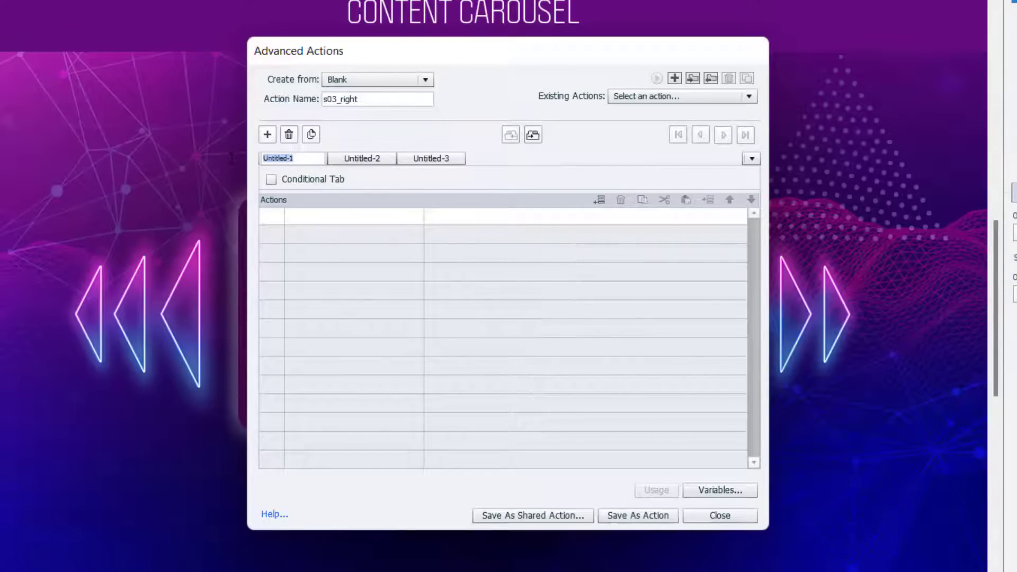
{"action": "type", "text": "click"}
{"action": "key", "text": "Return"}
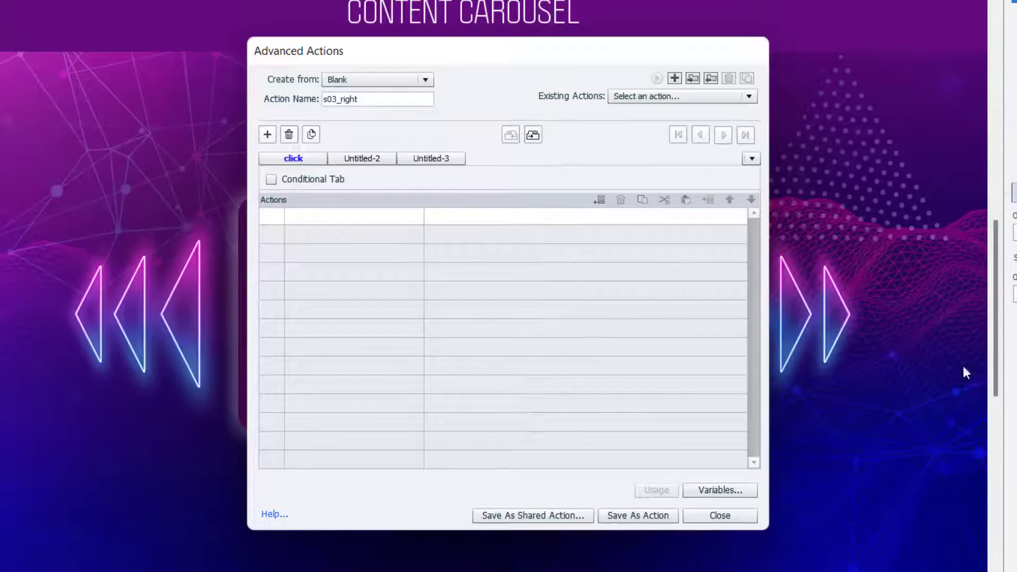
Add an Increment action to the click decision that raises _s03_carousel by 1
{"action": "double_click", "coordinate": [307, 219]}
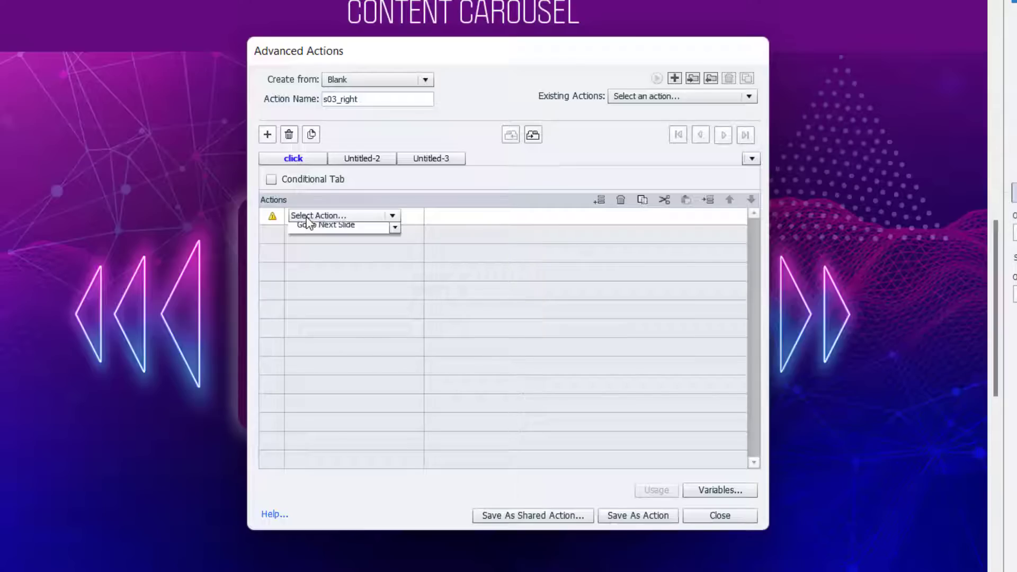
{"action": "key", "text": "i"}
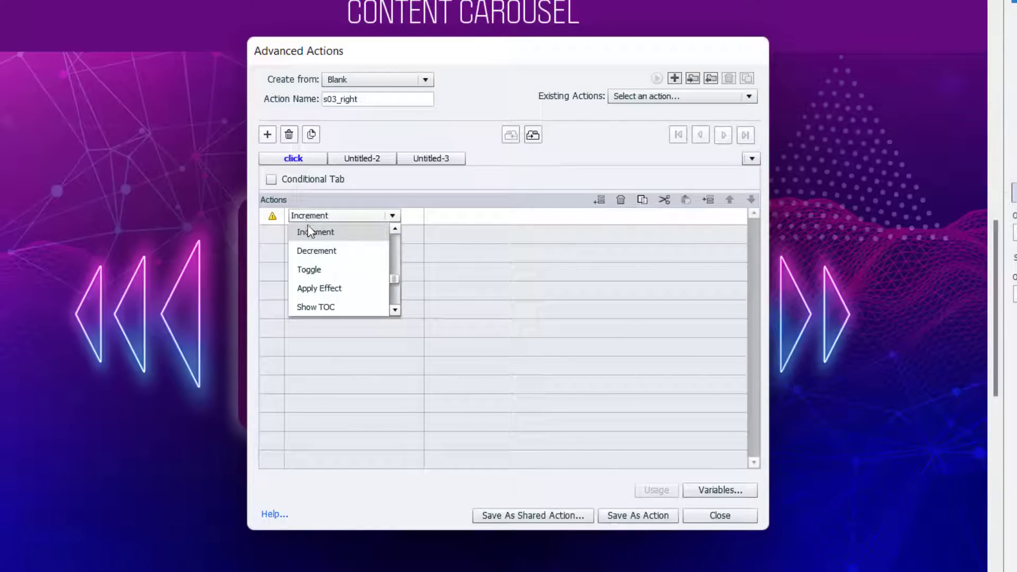
{"action": "left_click", "coordinate": [306, 231]}
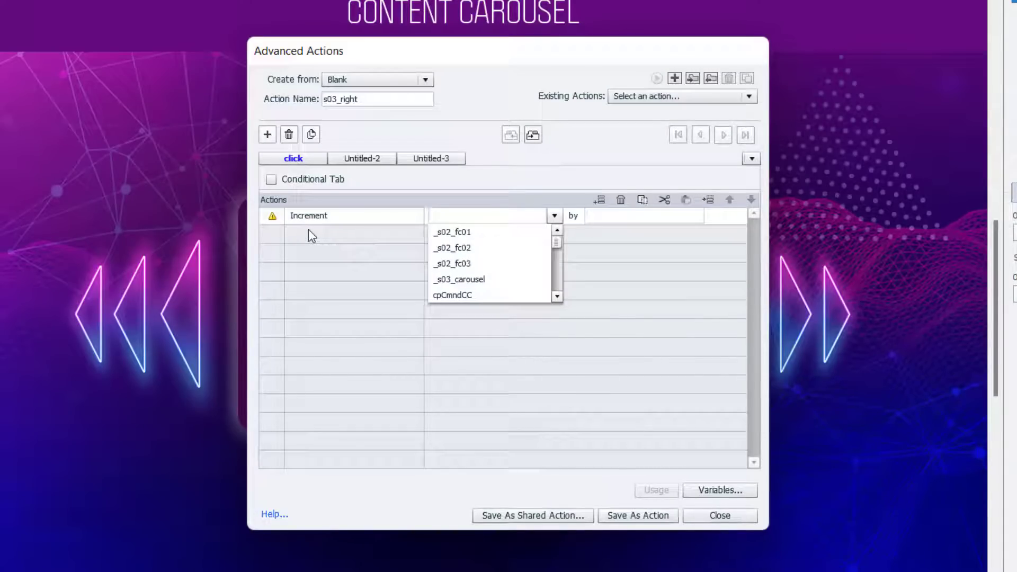
{"action": "type", "text": "s03"}
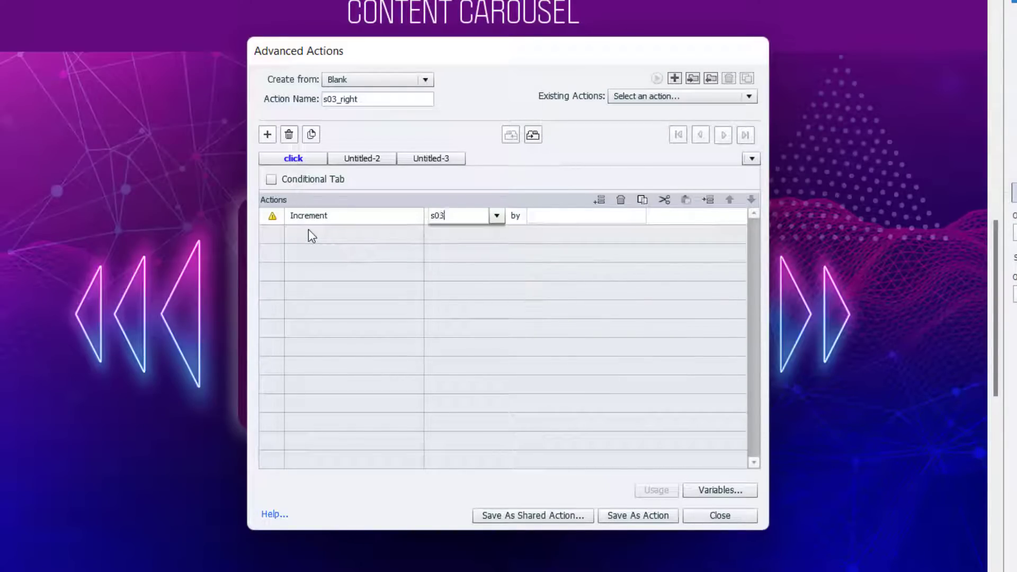
{"action": "key", "text": "Return"}
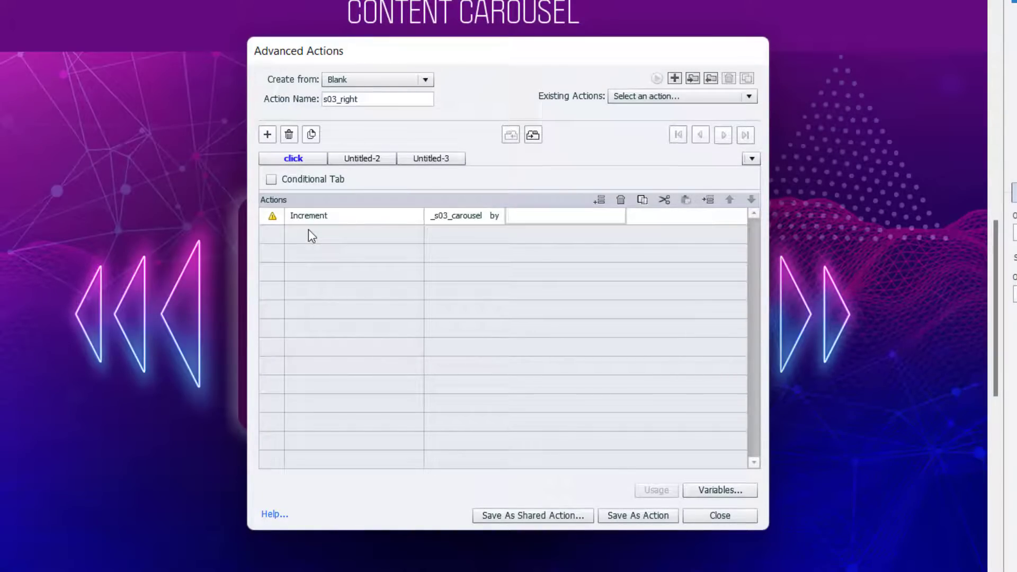
{"action": "key", "text": "Return"}
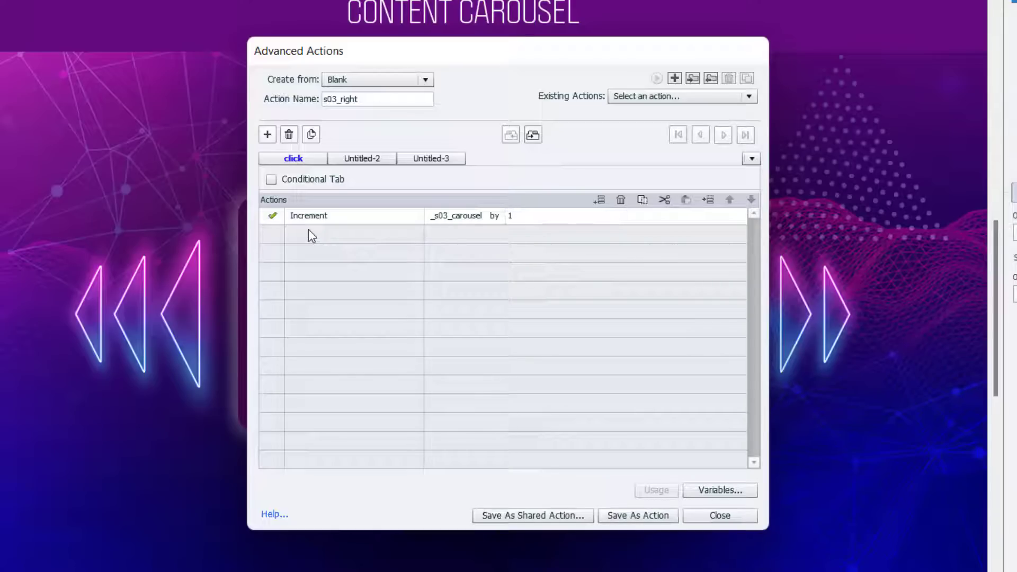
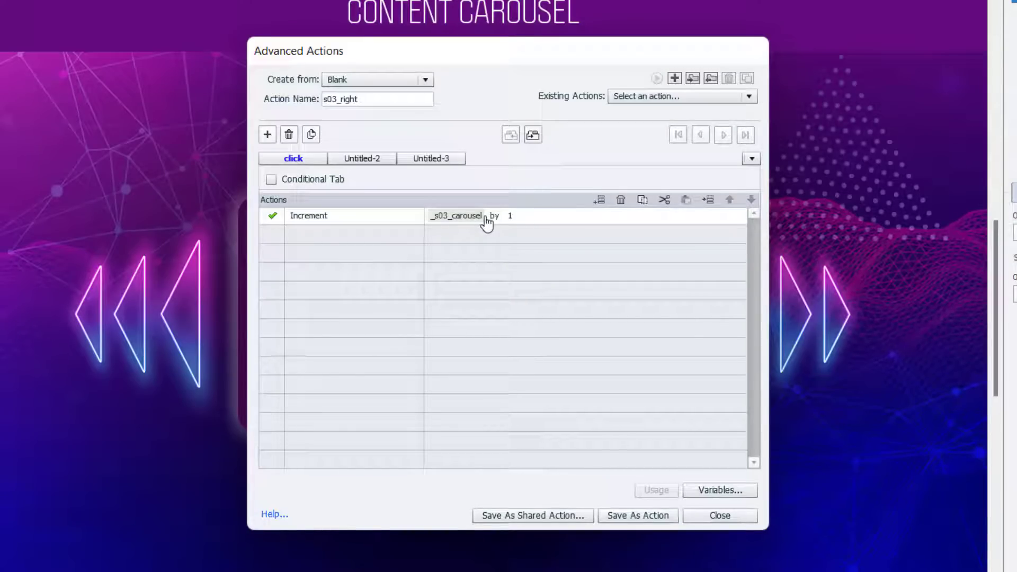
Rename the second decision as item01 and make it conditional
{"action": "double_click", "coordinate": [365, 157]}
{"action": "left_click_drag", "start_coordinate": [374, 157], "coordinate": [282, 157]}
{"action": "type", "text": "item01"}
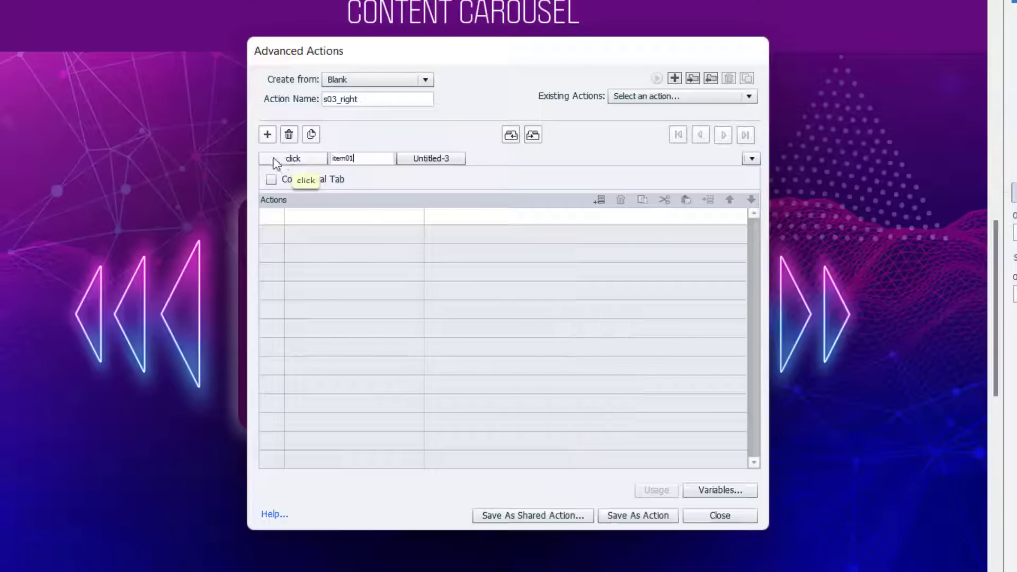
{"action": "key", "text": "Return"}
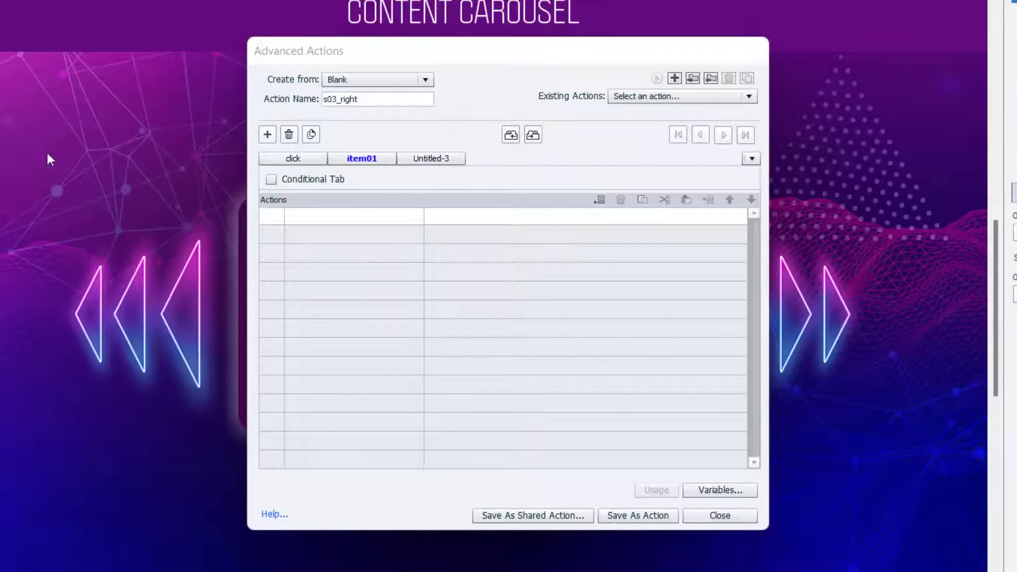
{"action": "left_click", "coordinate": [272, 180]}
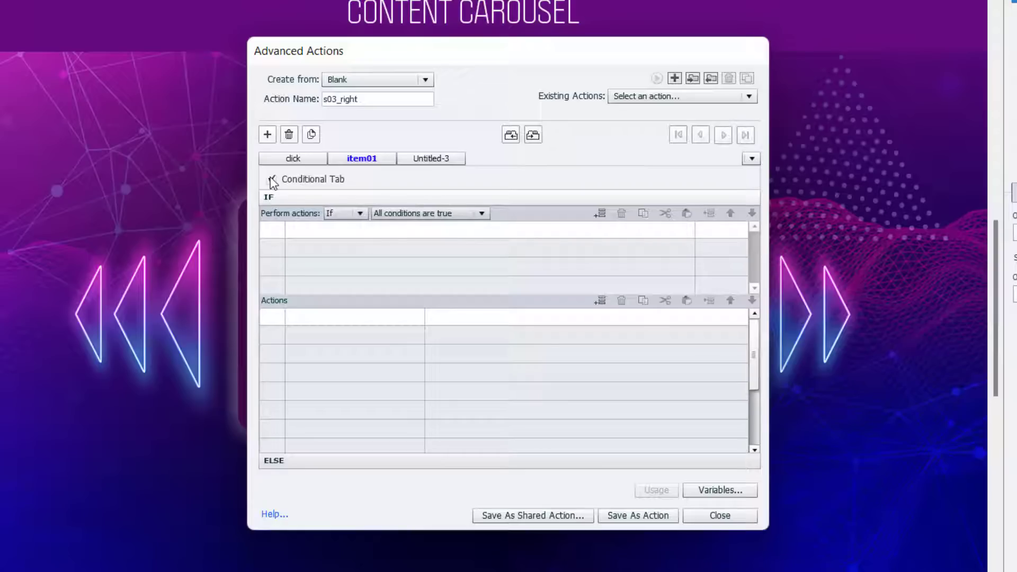
Add the IF condition that the variable _s03_carousel is equal to the literal value 1
{"action": "left_click", "coordinate": [319, 230]}
{"action": "left_click", "coordinate": [318, 229]}
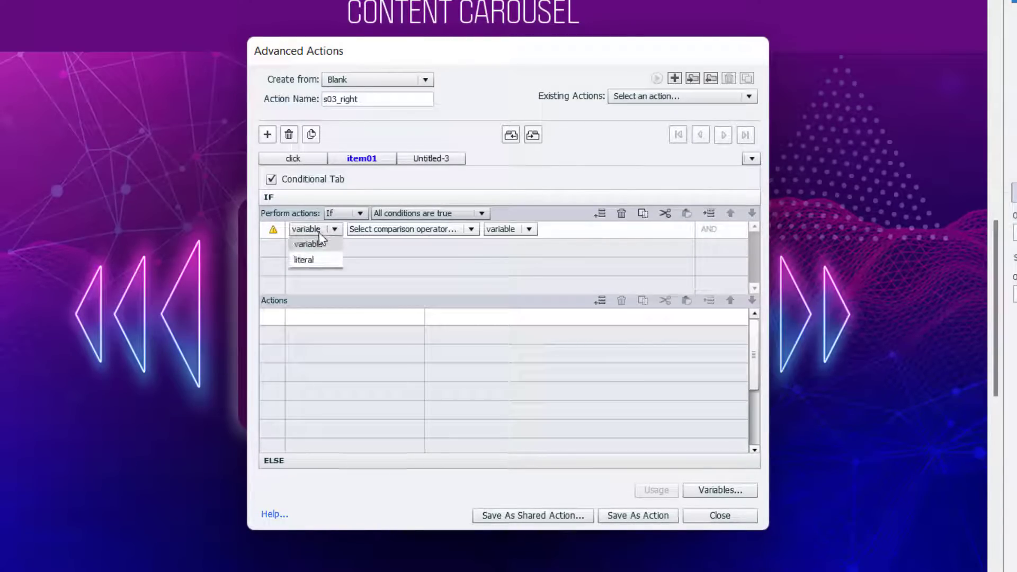
{"action": "left_click", "coordinate": [321, 245]}
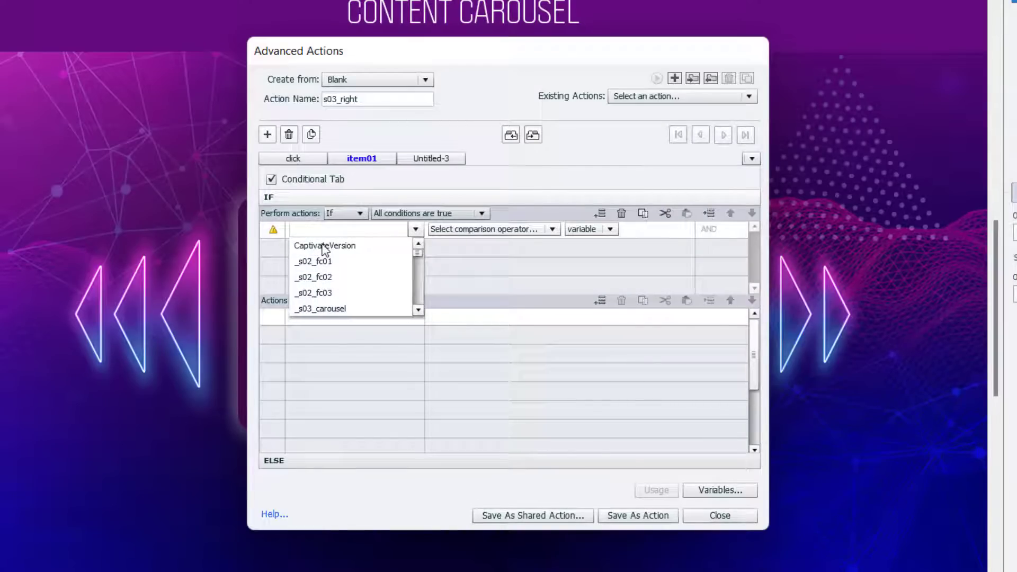
{"action": "type", "text": "s03"}
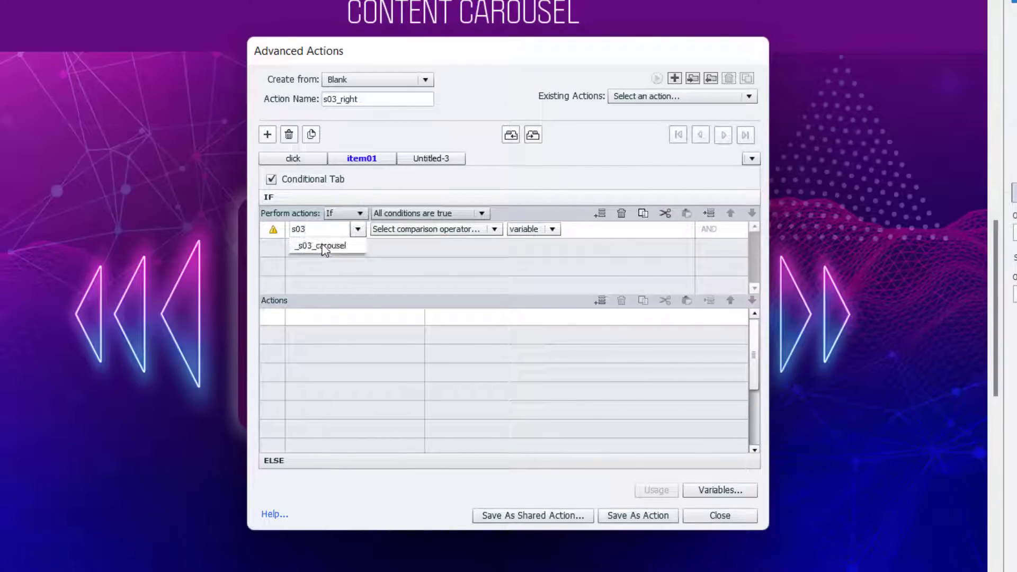
{"action": "left_click", "coordinate": [325, 250]}
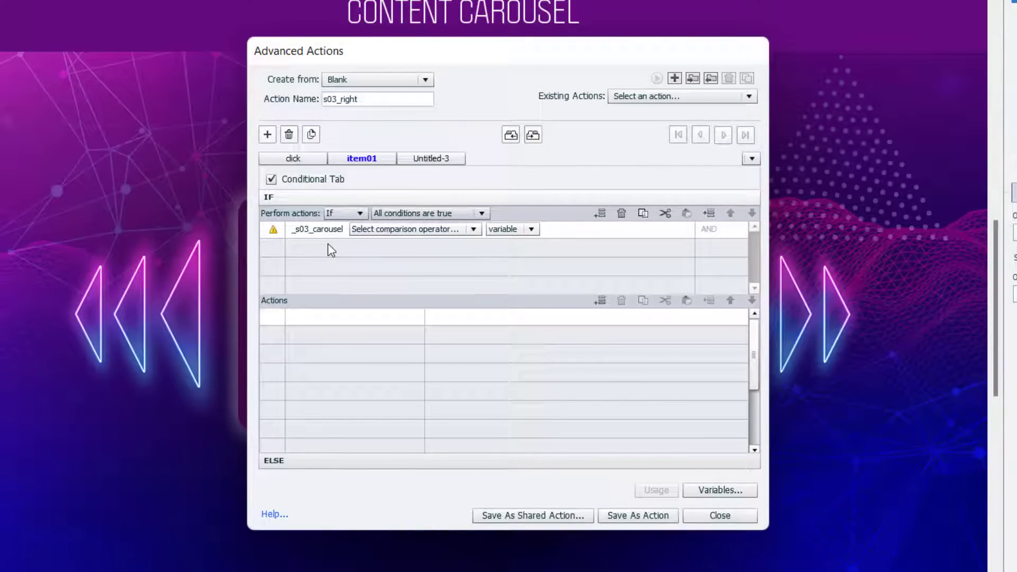
{"action": "left_click", "coordinate": [403, 229]}
{"action": "left_click", "coordinate": [402, 243]}
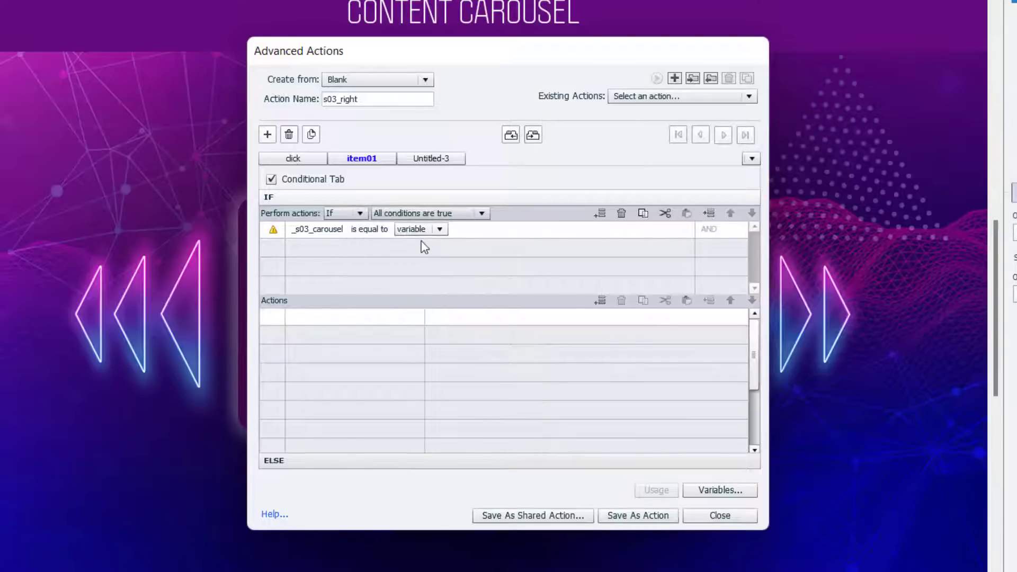
{"action": "left_click", "coordinate": [437, 229]}
{"action": "left_click", "coordinate": [434, 258]}
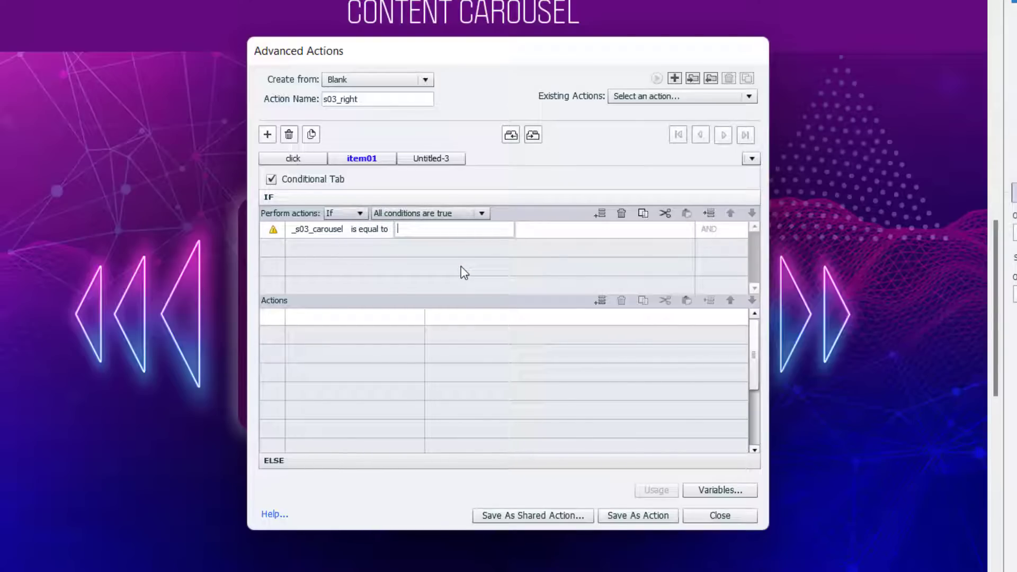
{"action": "type", "text": "1"}
{"action": "key", "text": "Return"}
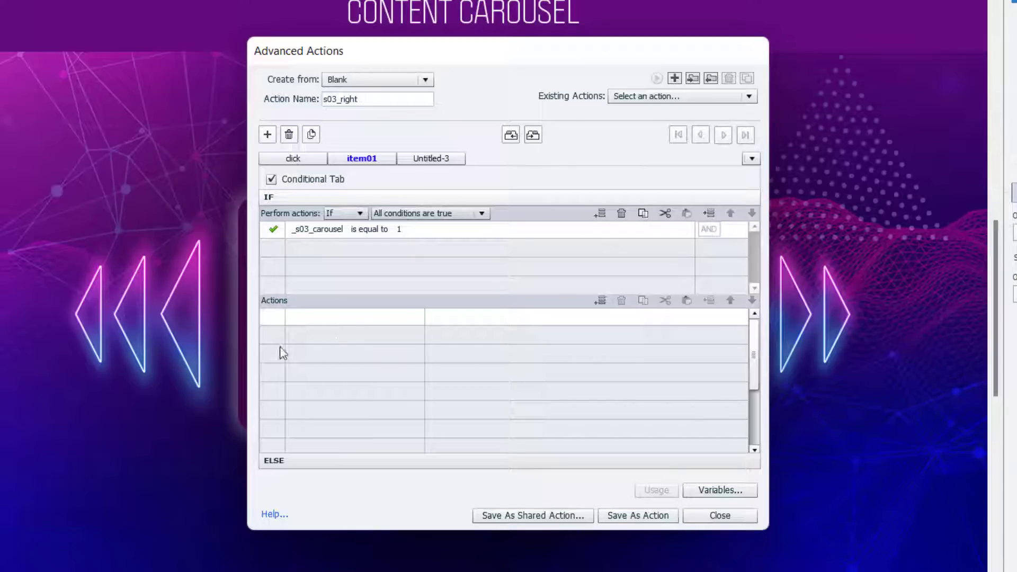
Add a Disable action for s3_left under the item01 condition
{"action": "left_click", "coordinate": [321, 318]}
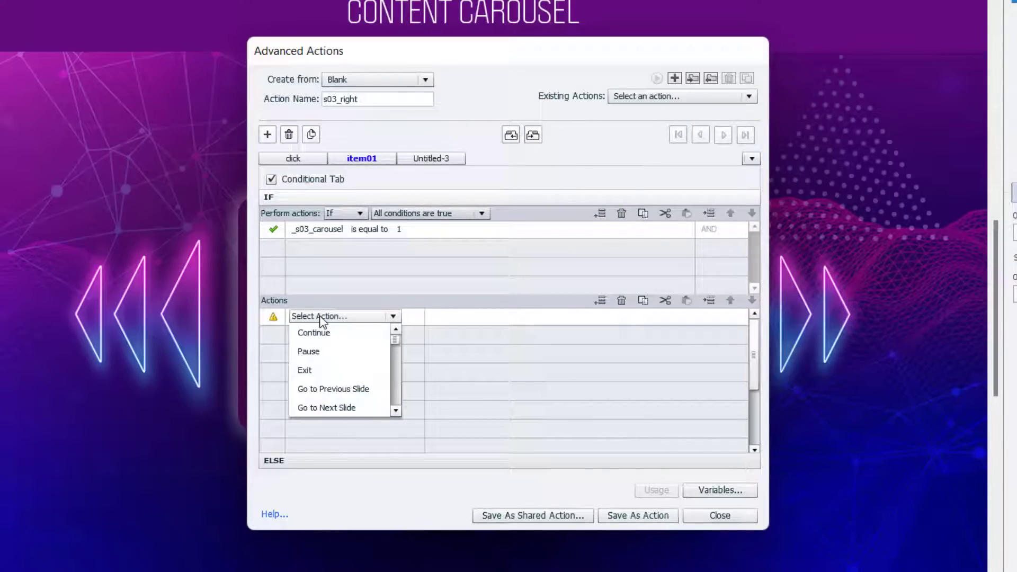
{"action": "key", "text": "d"}
{"action": "left_click", "coordinate": [321, 329]}
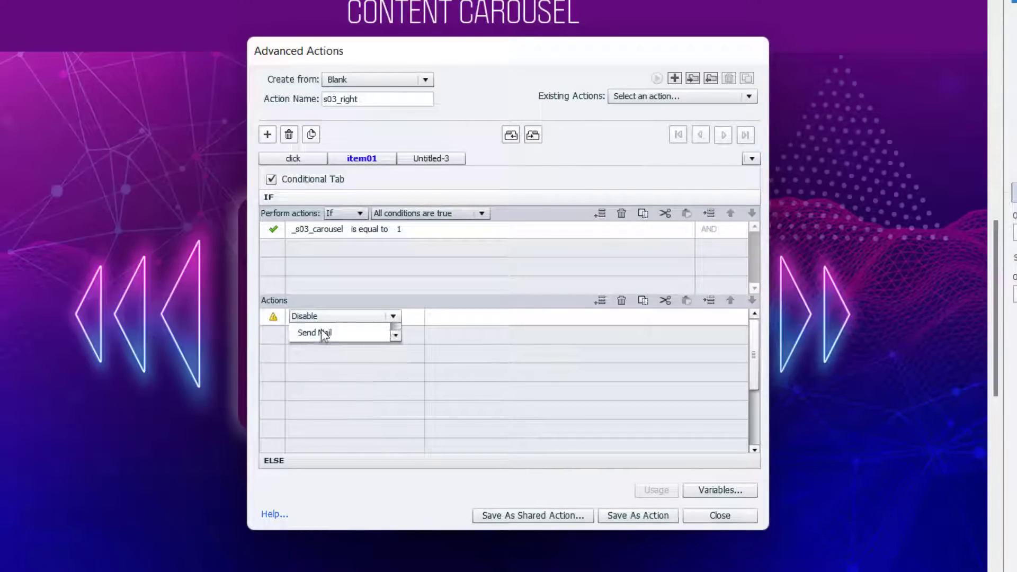
{"action": "type", "text": "left"}
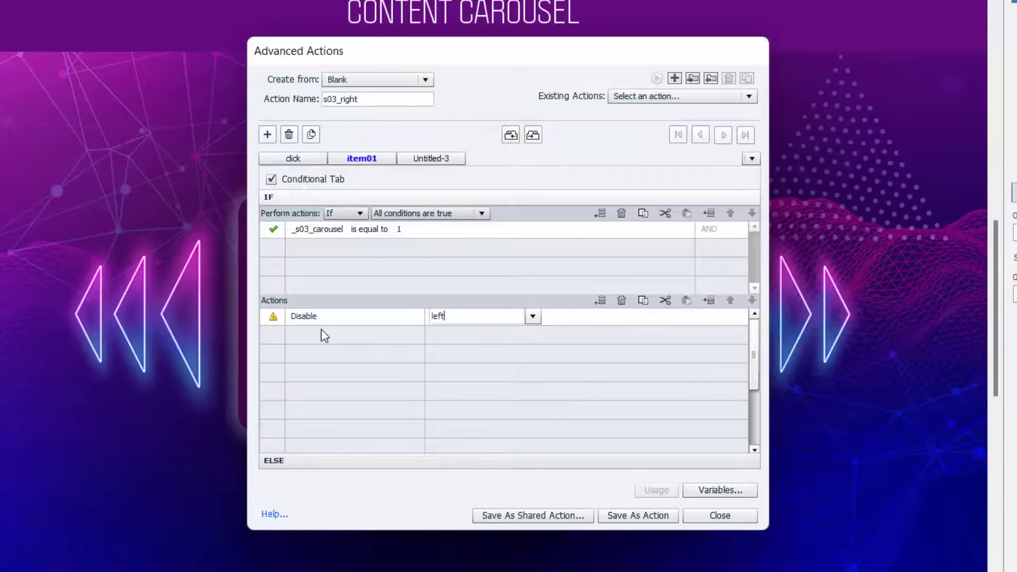
{"action": "key", "text": "Return"}
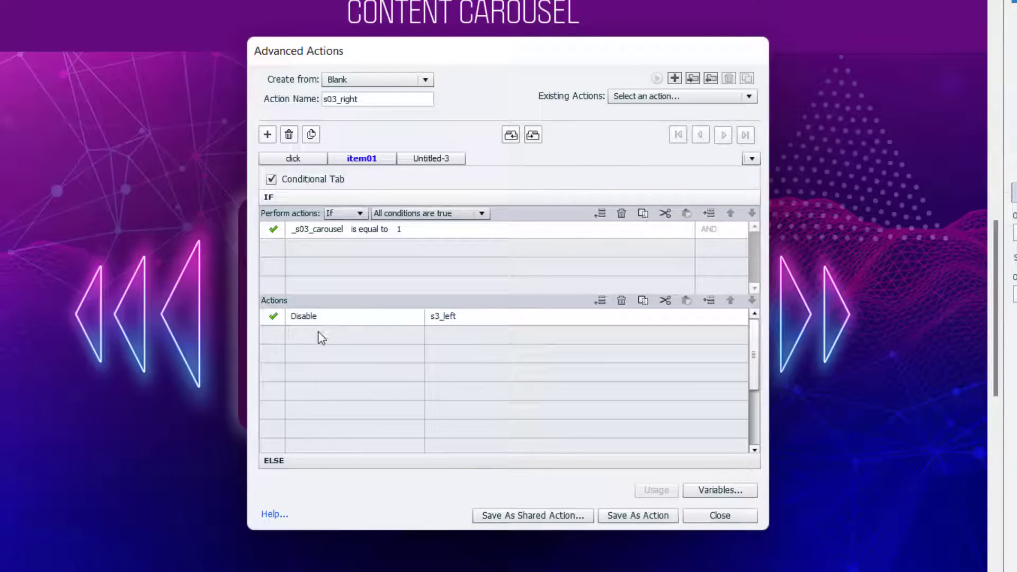
Add a Change State action that sets s3_left to its disabled state under the item01 condition
{"action": "left_click", "coordinate": [321, 340]}
{"action": "left_click", "coordinate": [320, 339]}
{"action": "key", "text": "c"}
{"action": "key", "text": "h"}
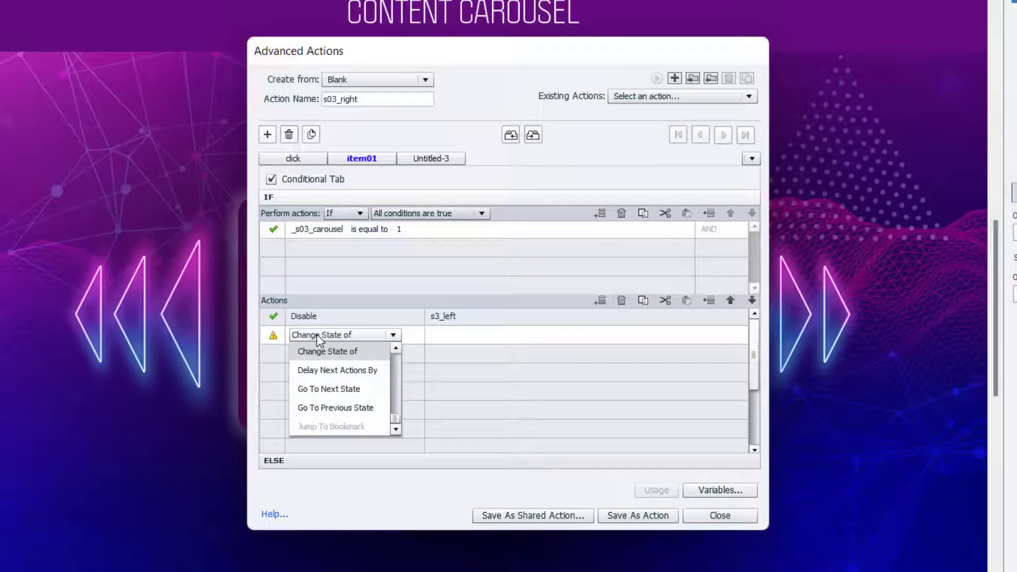
{"action": "key", "text": "Return"}
{"action": "type", "text": "le"}
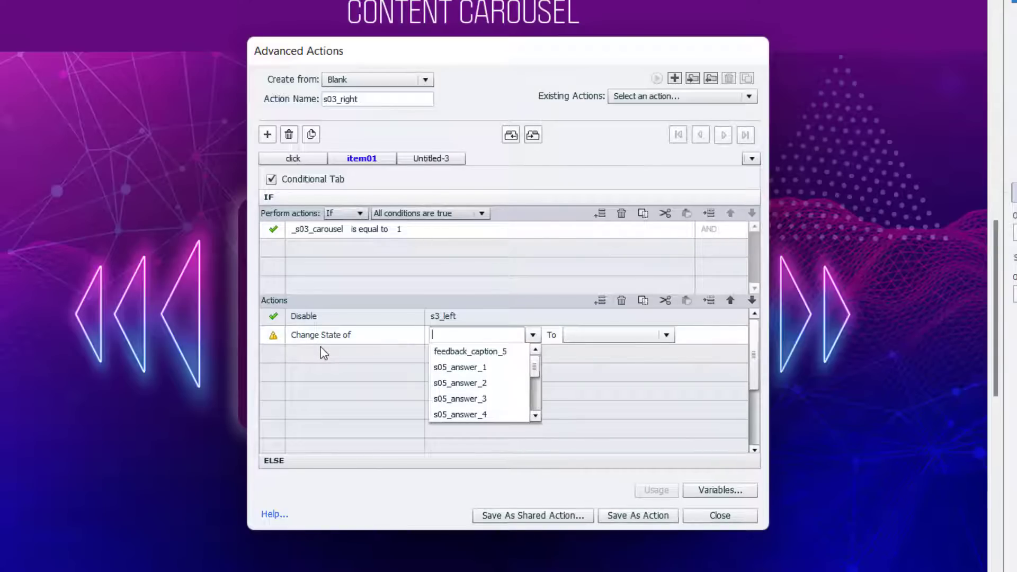
{"action": "type", "text": "ft"}
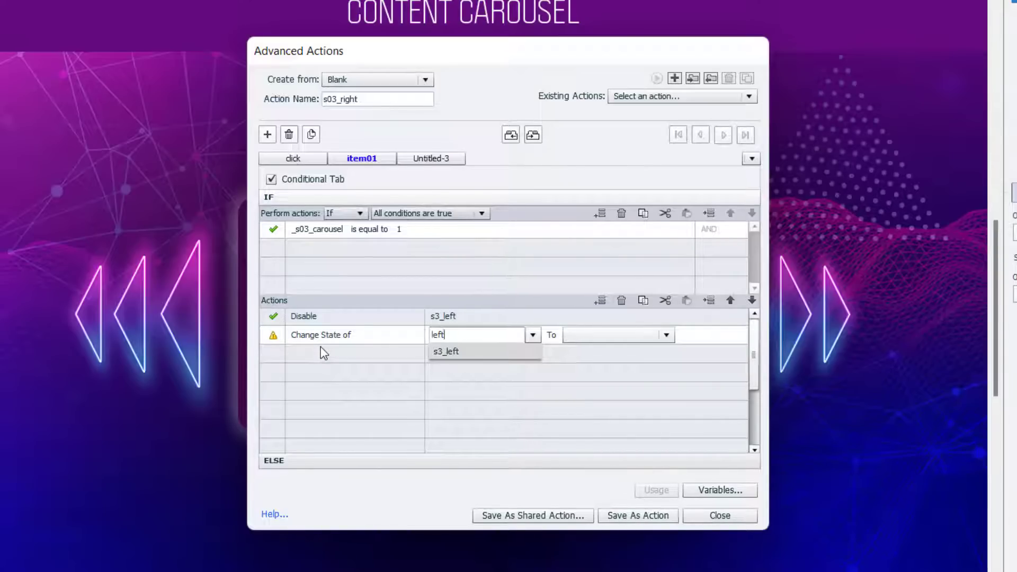
{"action": "key", "text": "Return"}
{"action": "key", "text": "Down"}
{"action": "key", "text": "Down"}
{"action": "key", "text": "Return"}
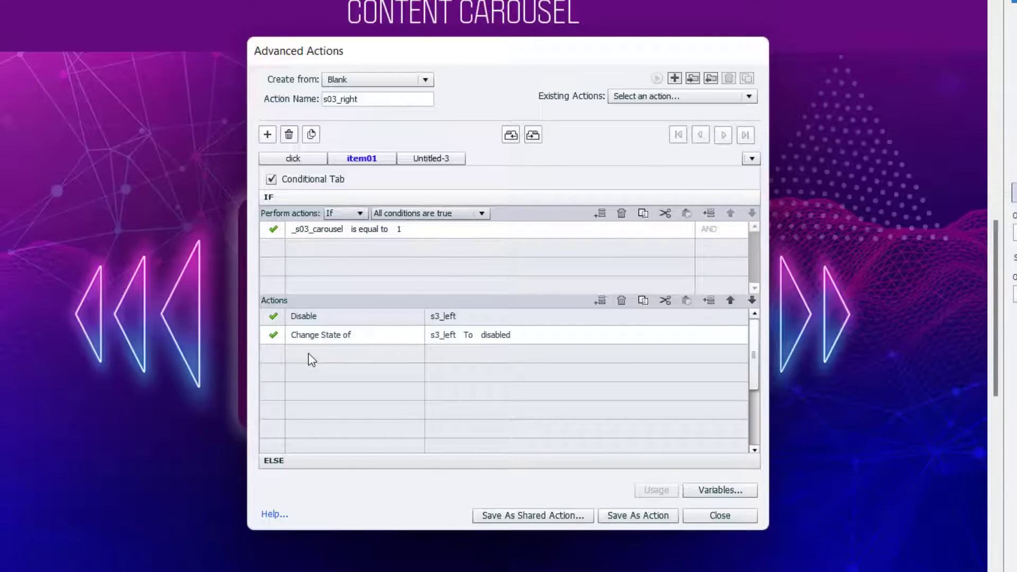
Add an Apply Effect action that gives s3_carousel the FadedZoomOut exit effect
{"action": "double_click", "coordinate": [308, 353]}
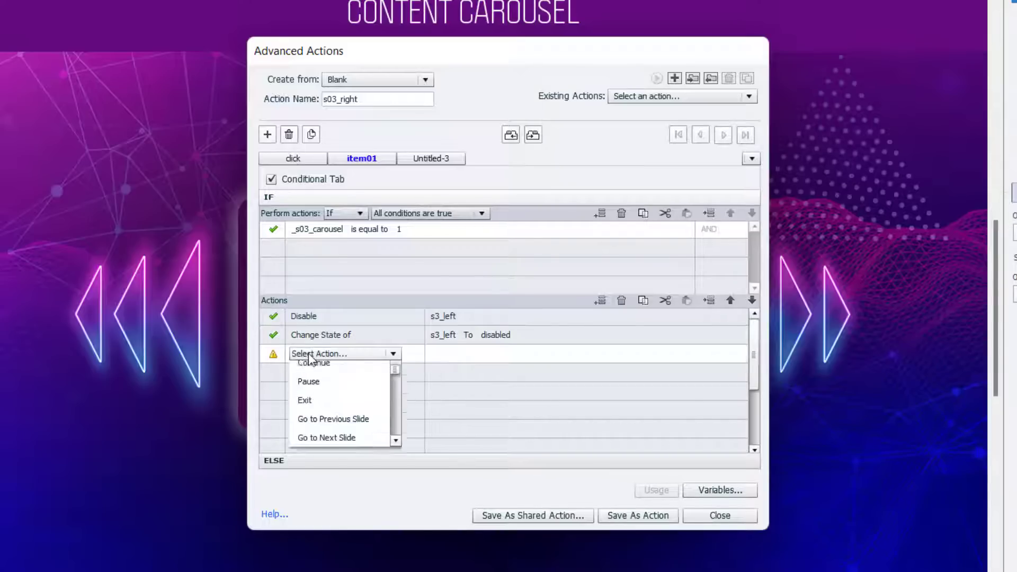
{"action": "type", "text": "aa"}
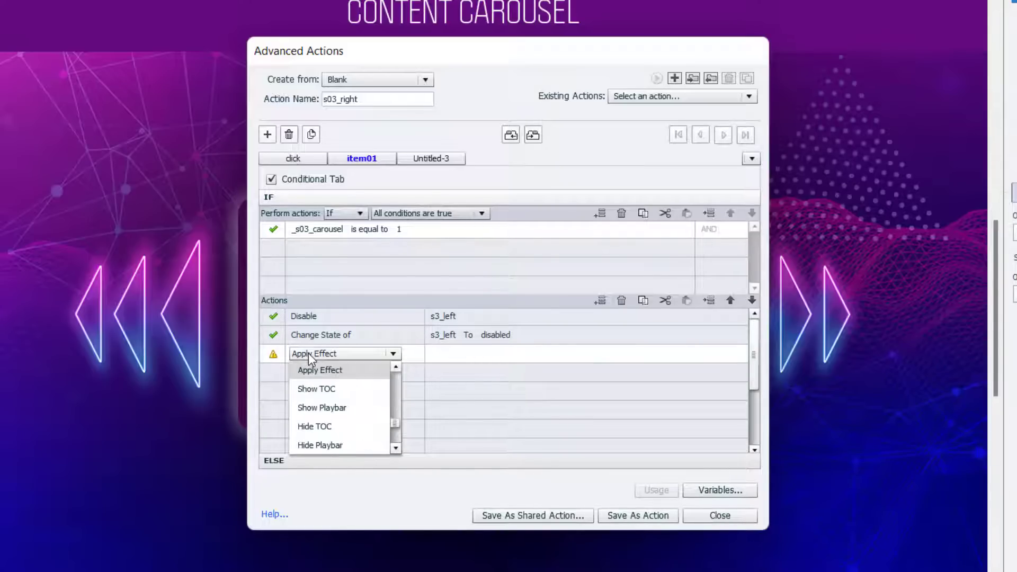
{"action": "left_click", "coordinate": [316, 372]}
{"action": "type", "text": "car"}
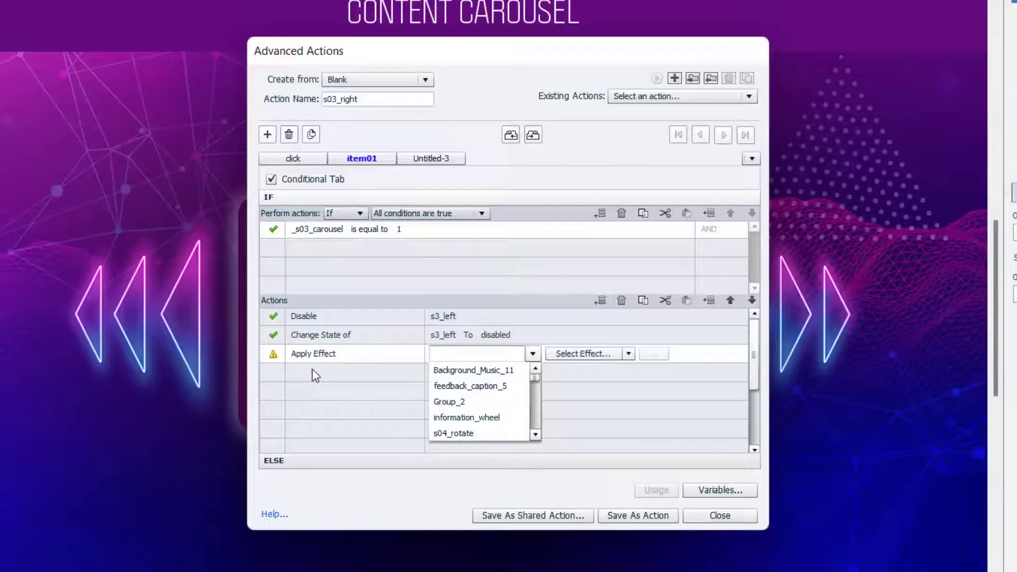
{"action": "type", "text": "ousel"}
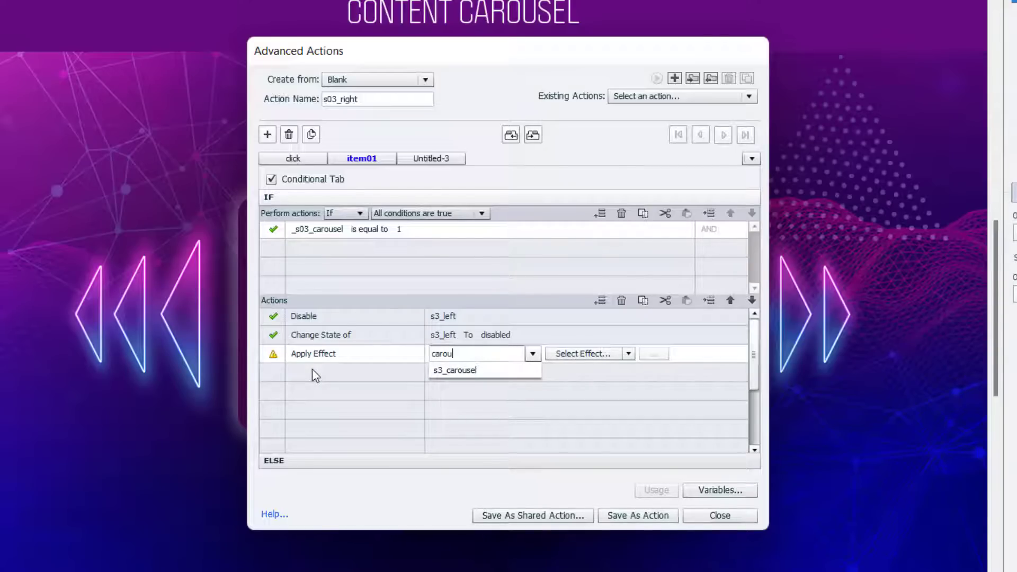
{"action": "key", "text": "Return"}
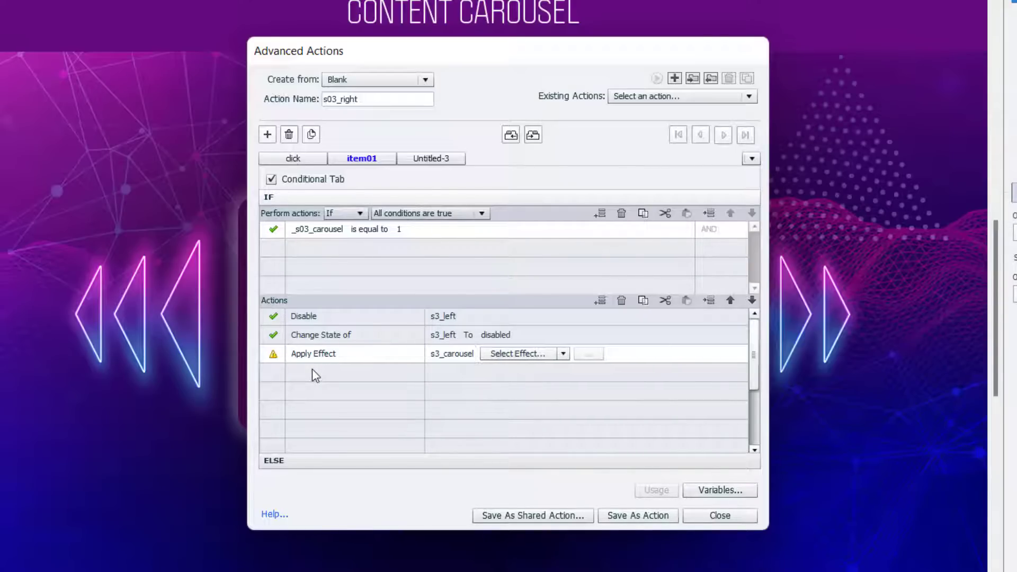
{"action": "left_click", "coordinate": [561, 357]}
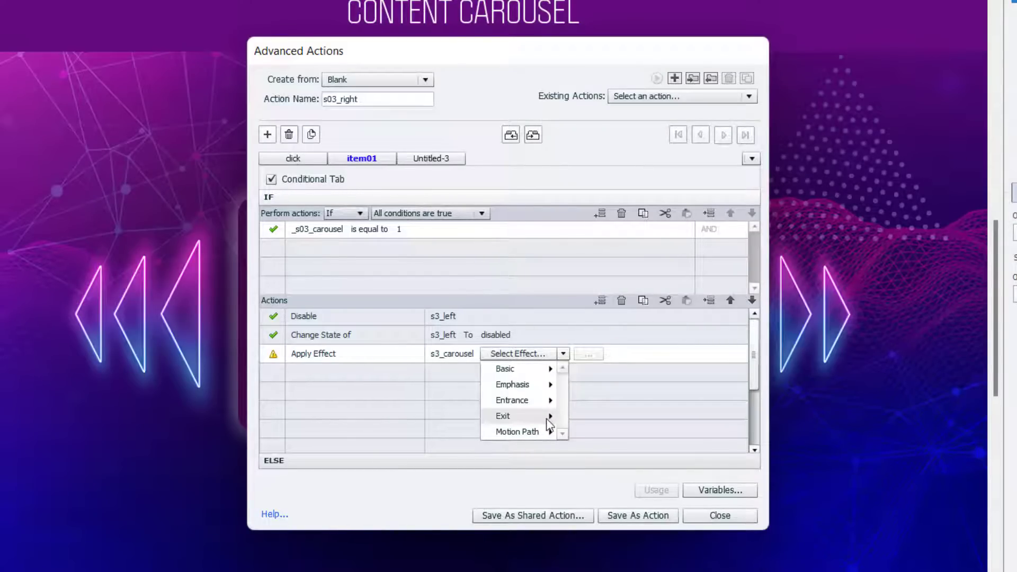
{"action": "mouse_move", "coordinate": [548, 422]}
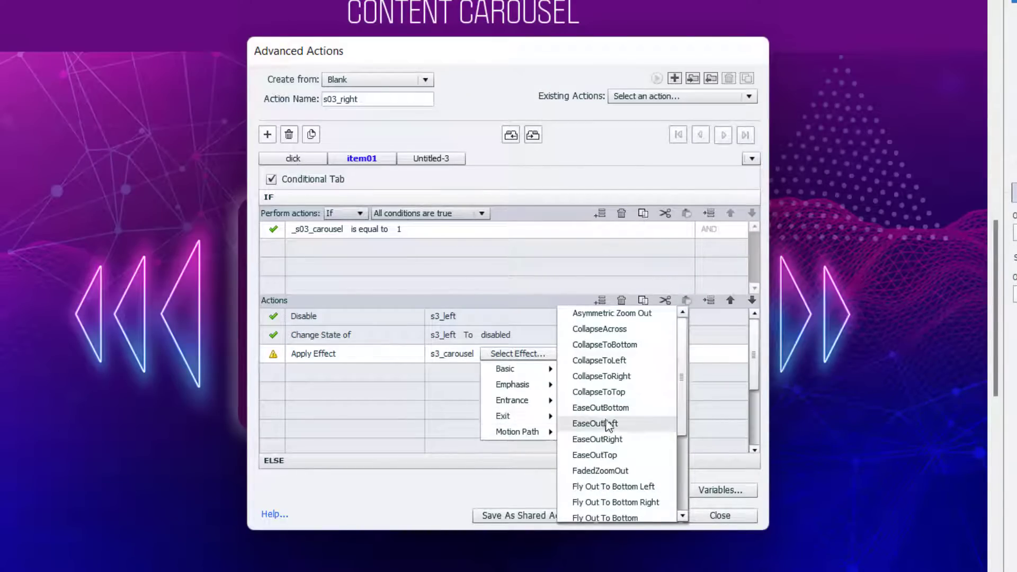
{"action": "scroll", "coordinate": [647, 424], "scroll_direction": "down", "scroll_amount": 1}
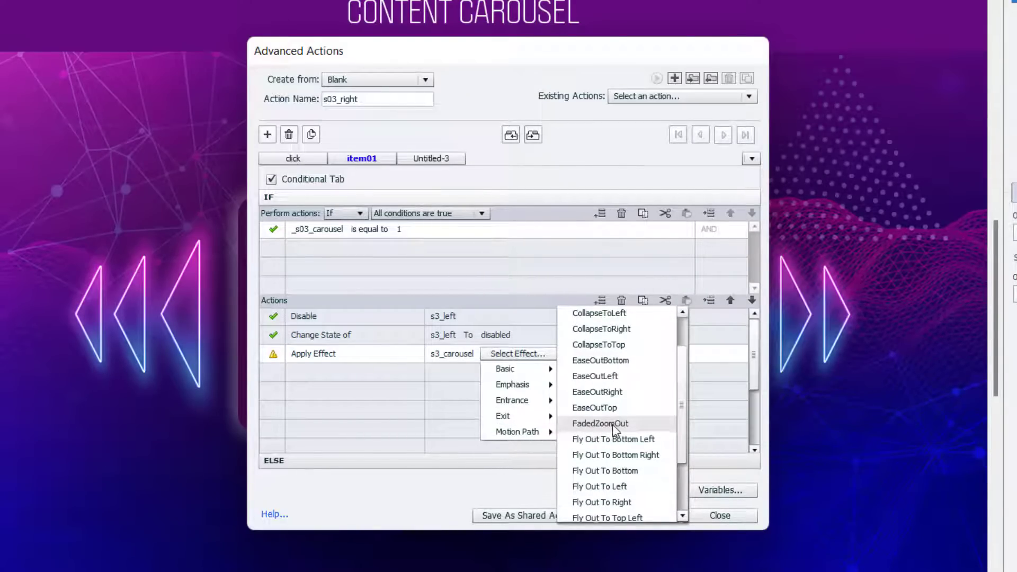
{"action": "left_click", "coordinate": [612, 423]}
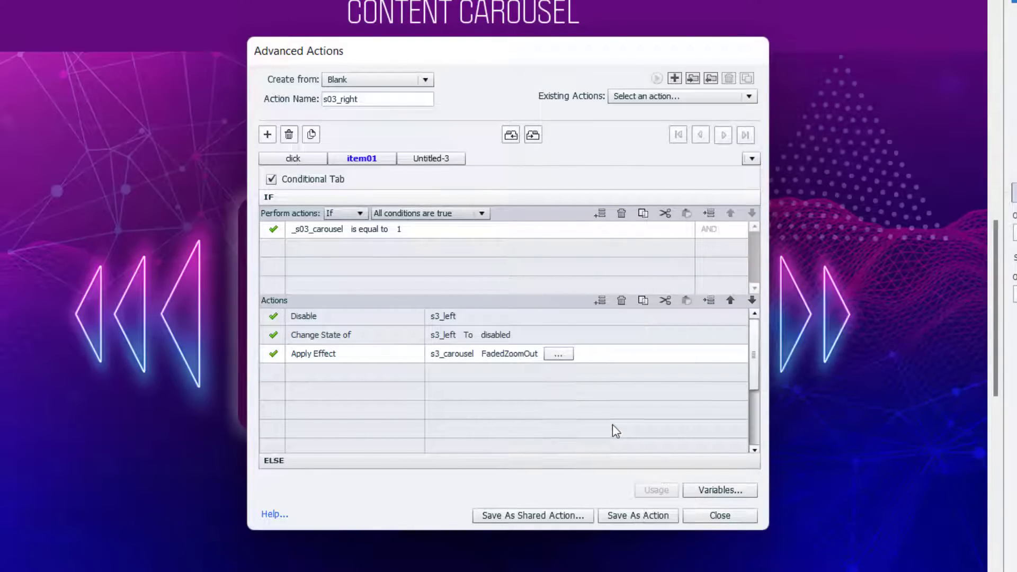
Set the FadedZoomOut effect's duration to 0.3 sec and its final ScaleX and ScaleY to 90%
{"action": "left_click", "coordinate": [560, 350]}
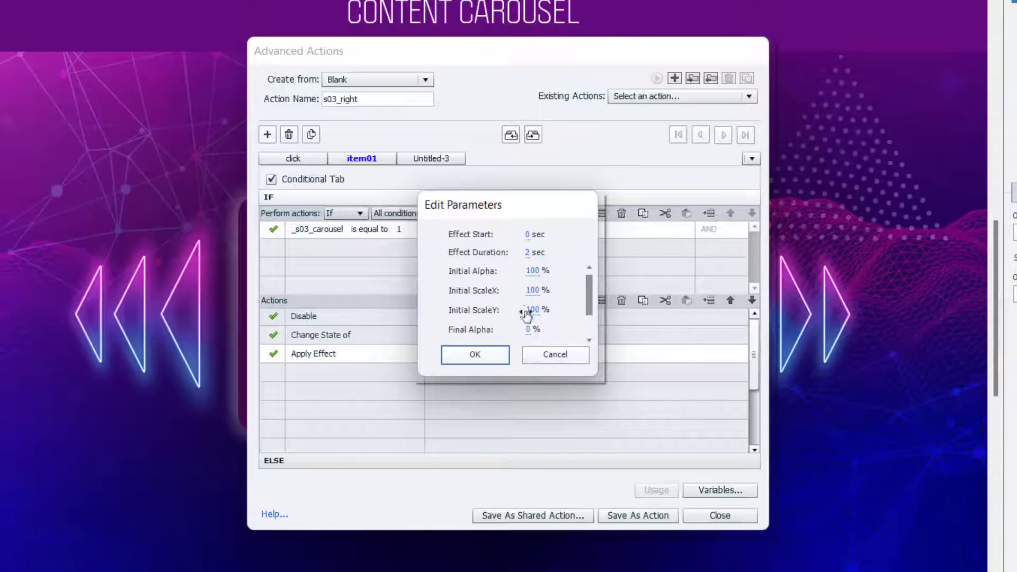
{"action": "left_click", "coordinate": [527, 252]}
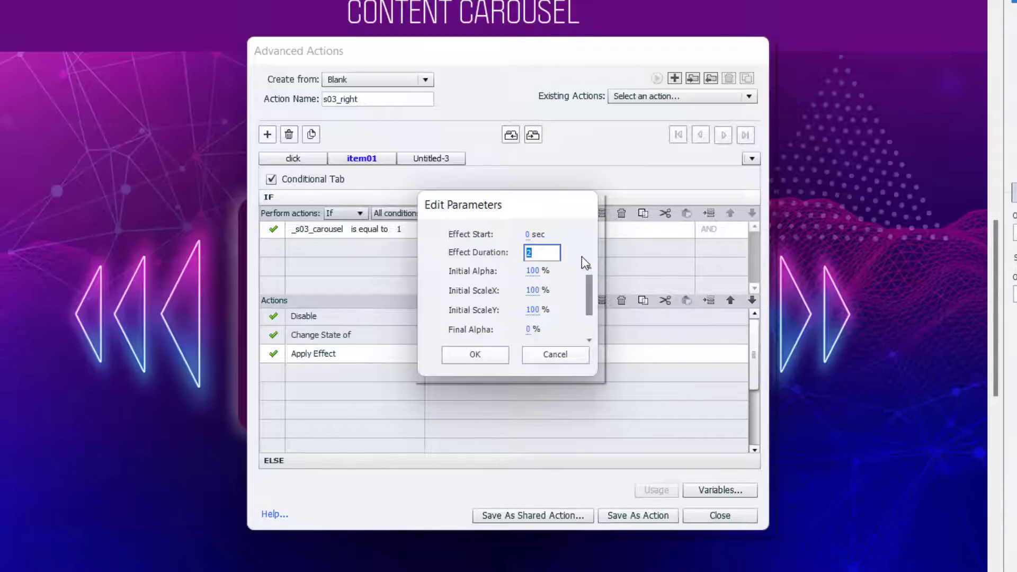
{"action": "type", "text": "0.3"}
{"action": "key", "text": "Return"}
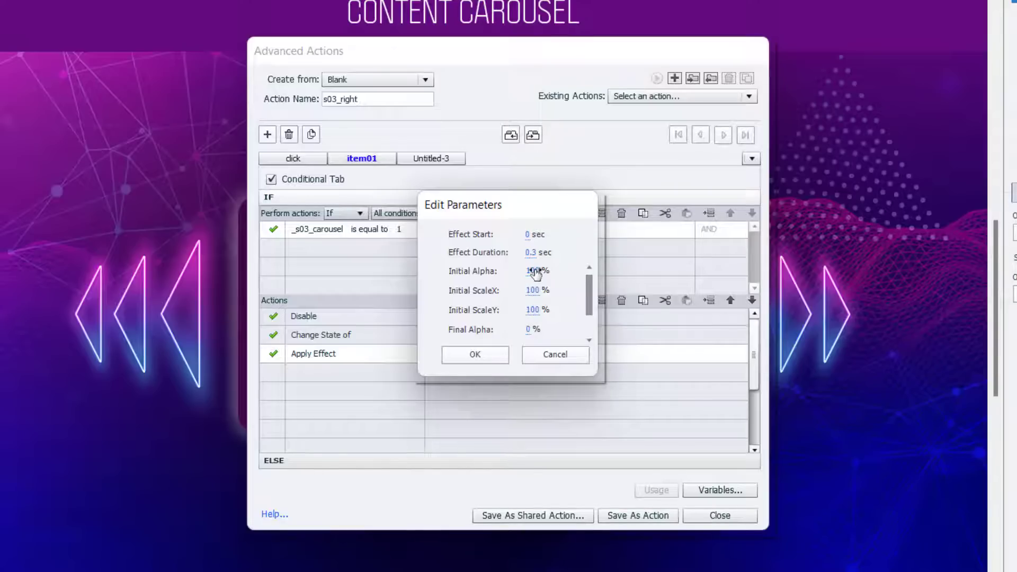
{"action": "left_click_drag", "start_coordinate": [587, 293], "coordinate": [589, 312]}
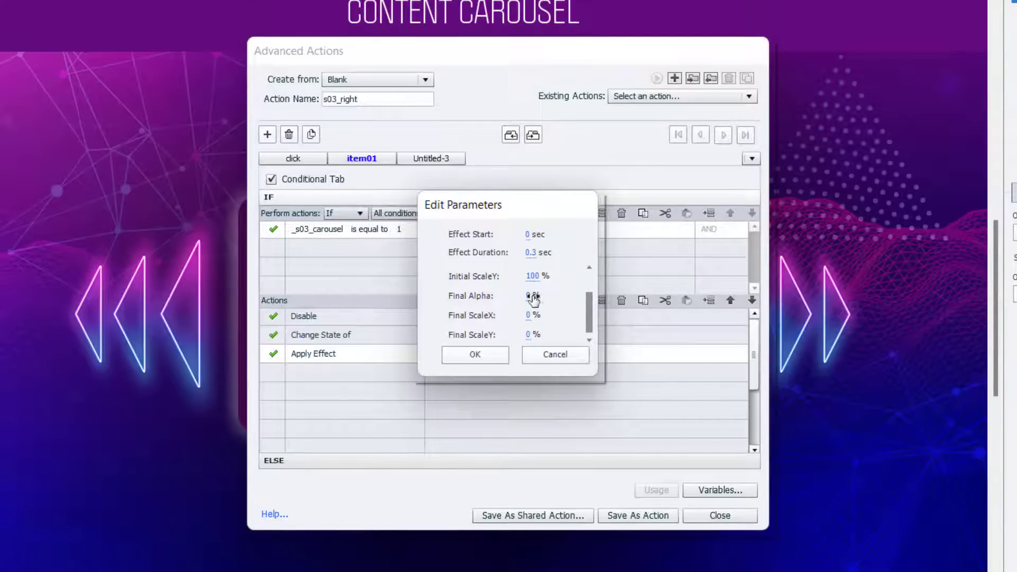
{"action": "left_click", "coordinate": [528, 315]}
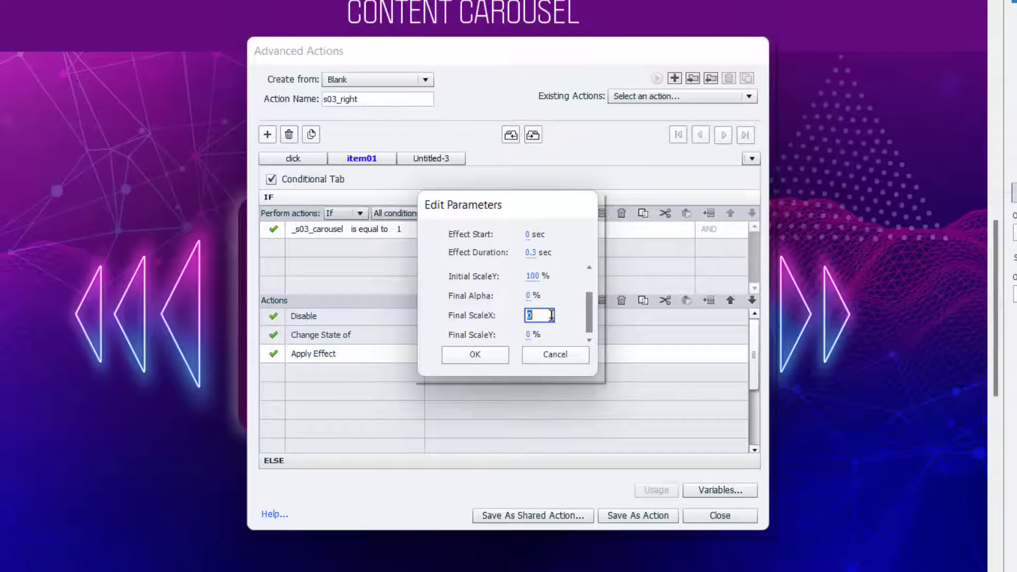
{"action": "type", "text": "90"}
{"action": "key", "text": "Return"}
{"action": "left_click", "coordinate": [530, 339]}
{"action": "type", "text": "90"}
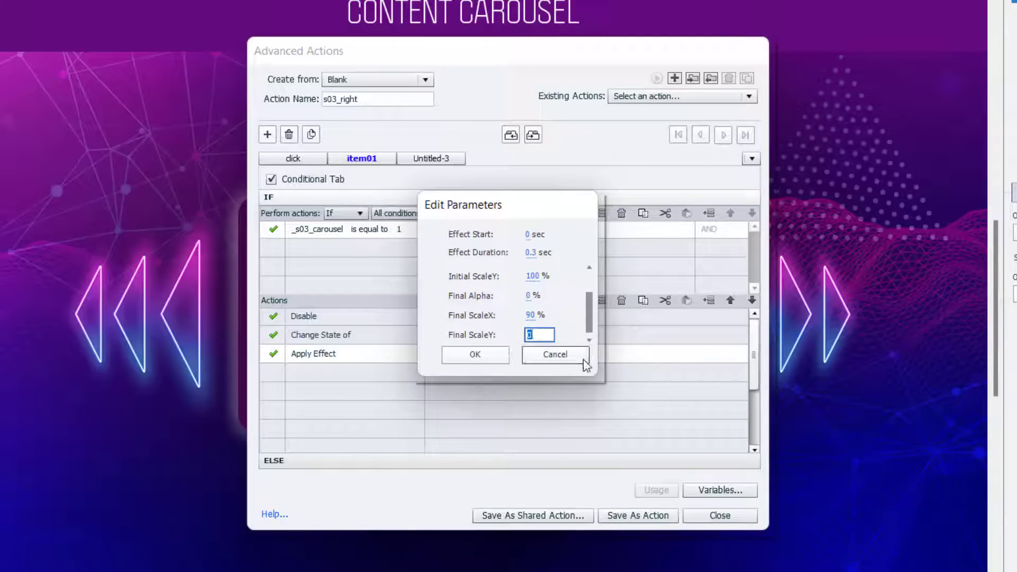
{"action": "key", "text": "Return"}
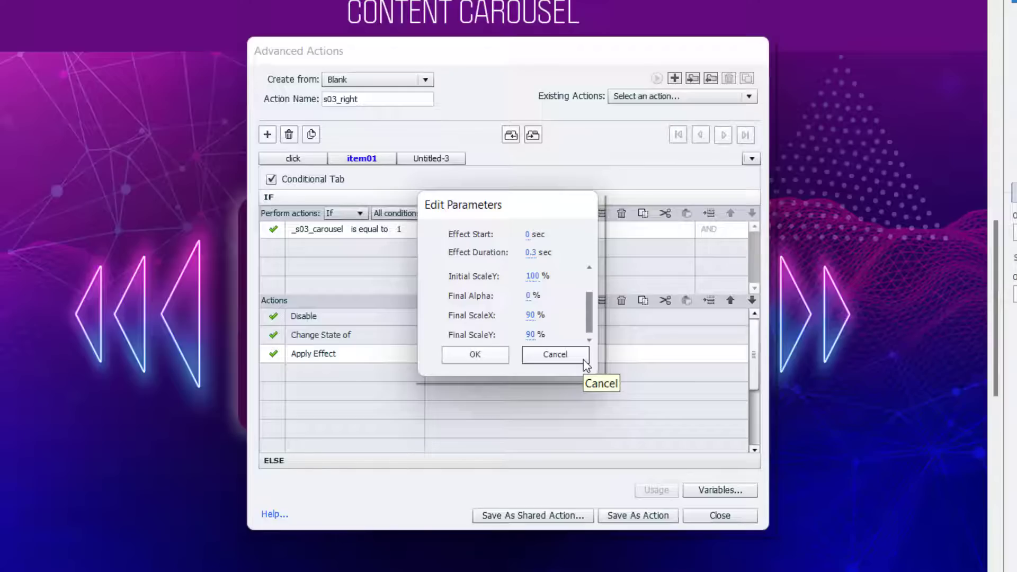
{"action": "left_click", "coordinate": [481, 356]}
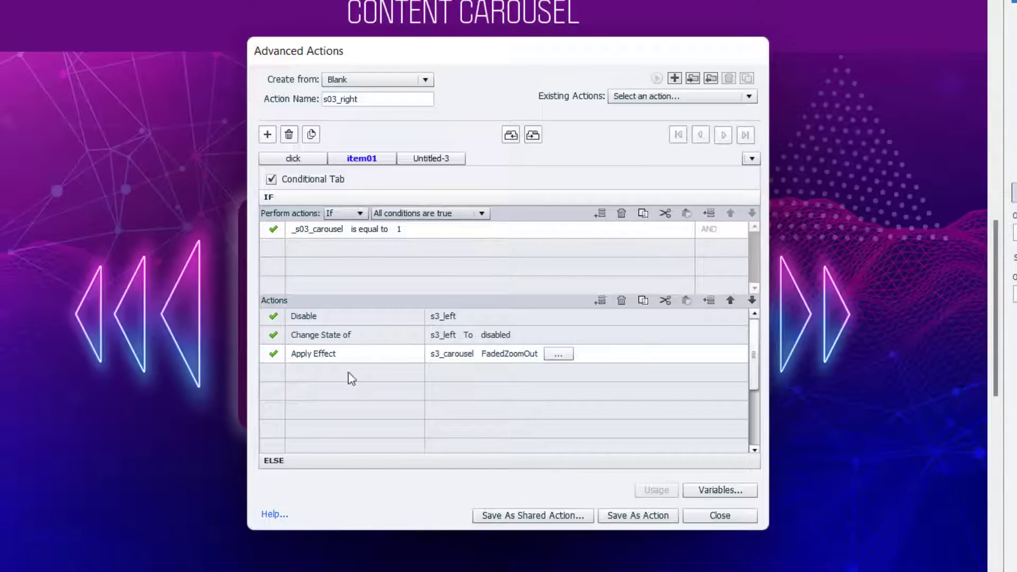
Add a Delay Next Actions By action with a literal value of .3 seconds
{"action": "double_click", "coordinate": [325, 375]}
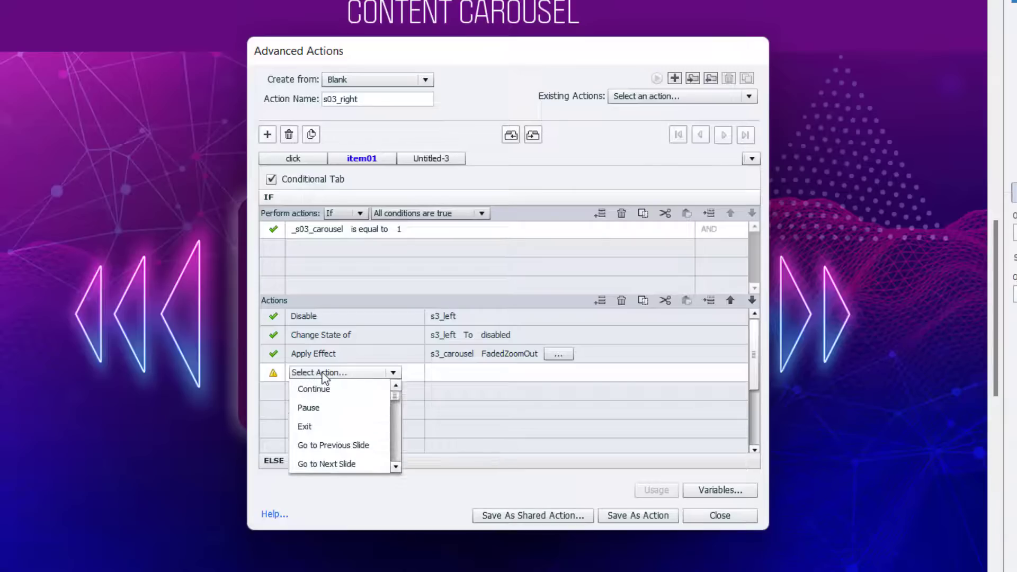
{"action": "key", "text": "d"}
{"action": "key", "text": "d"}
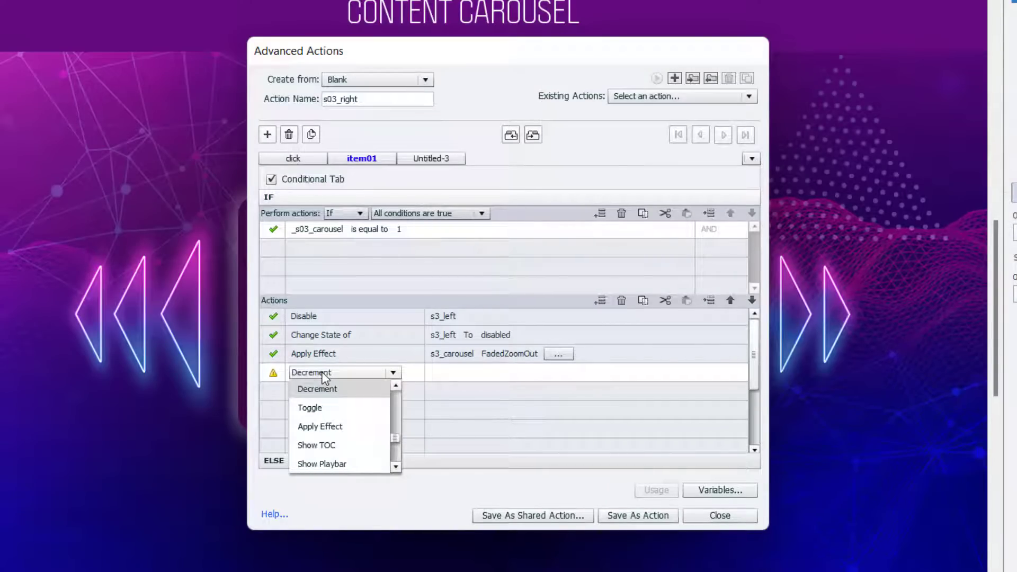
{"action": "key", "text": "d"}
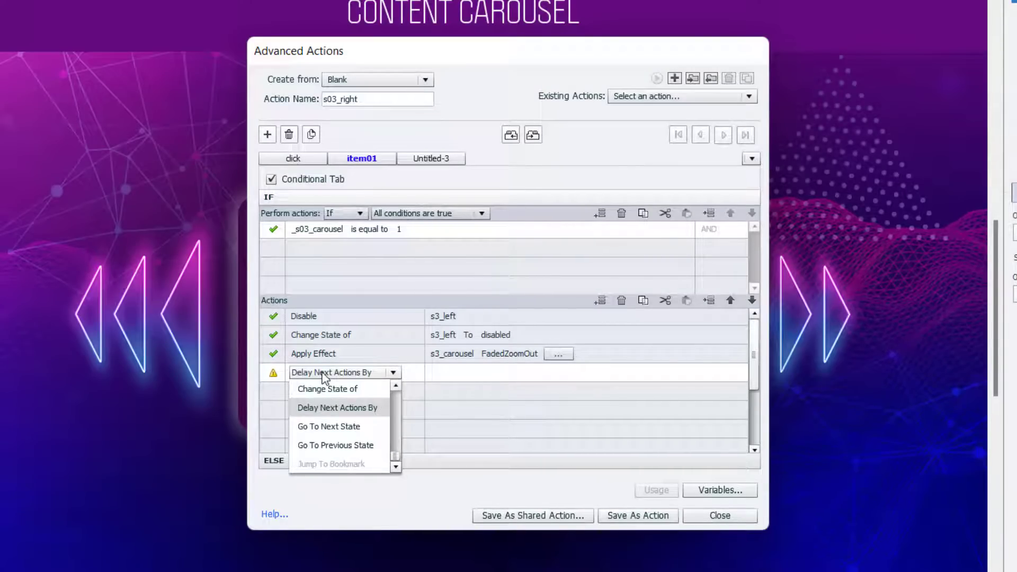
{"action": "left_click", "coordinate": [329, 408]}
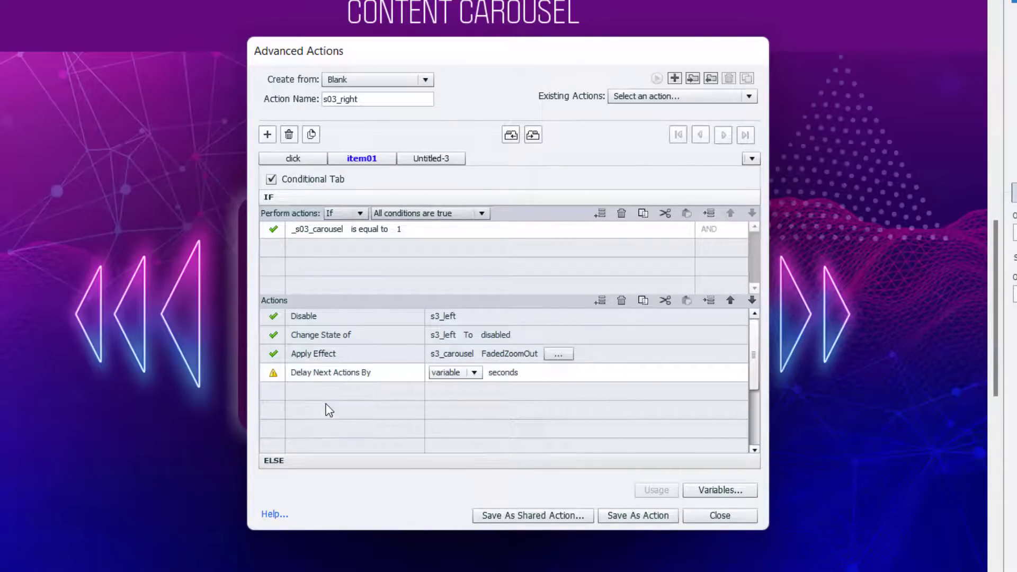
{"action": "left_click", "coordinate": [454, 374]}
{"action": "left_click", "coordinate": [455, 399]}
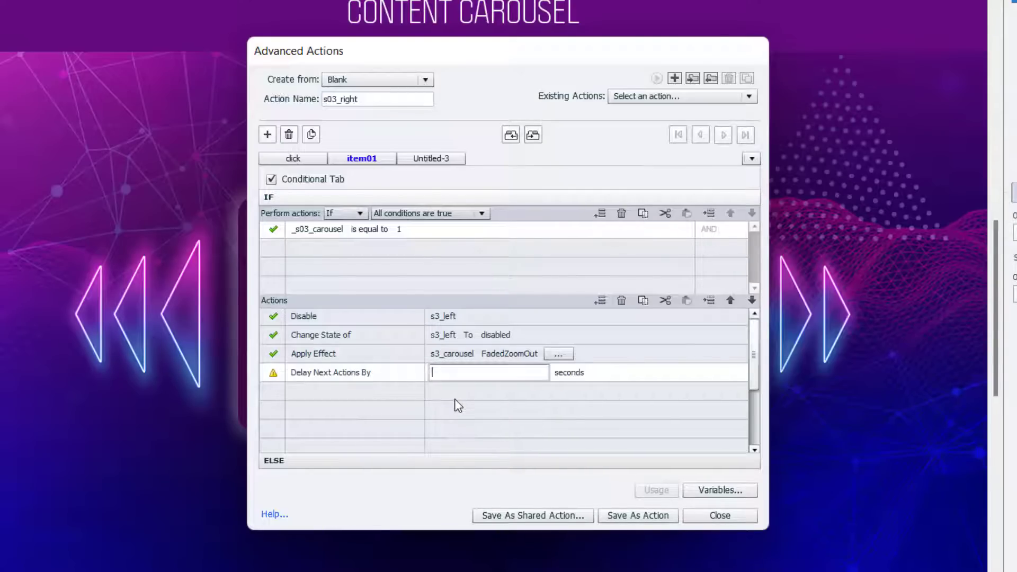
{"action": "type", "text": ".3"}
{"action": "key", "text": "Return"}
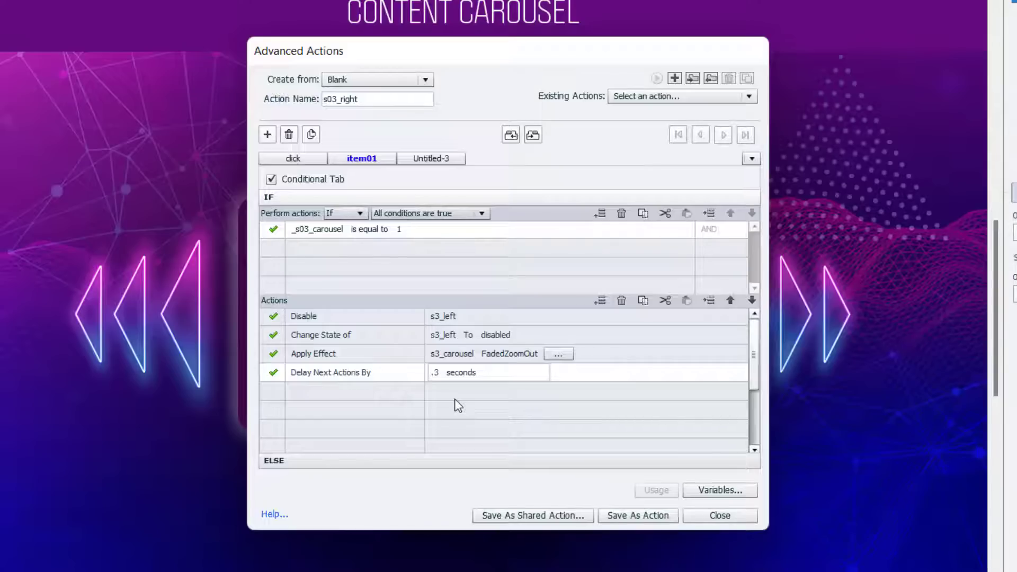
Add a Change State action after the delay that sets s3_carousel to Normal
{"action": "double_click", "coordinate": [316, 394]}
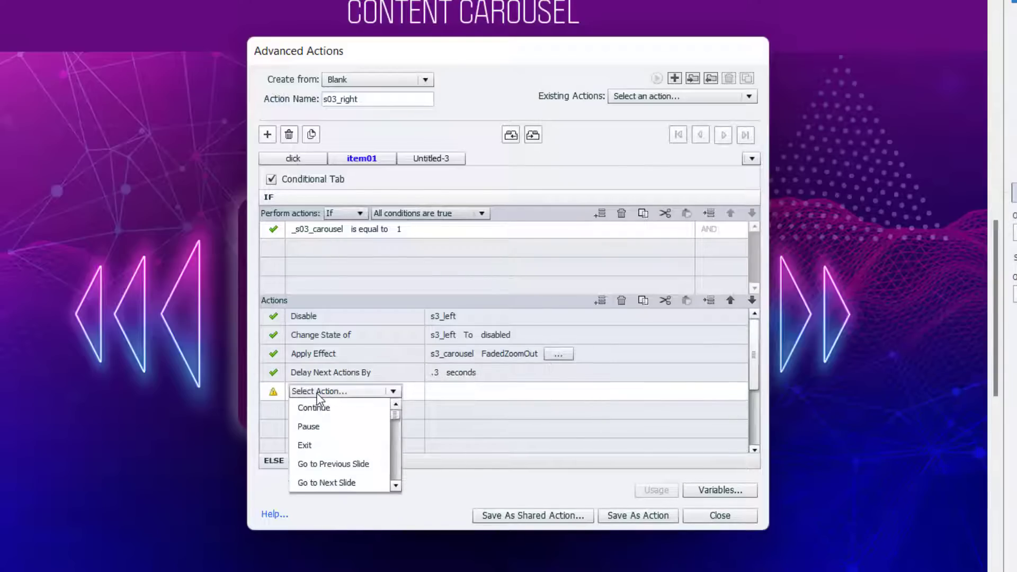
{"action": "key", "text": "c"}
{"action": "key", "text": "c"}
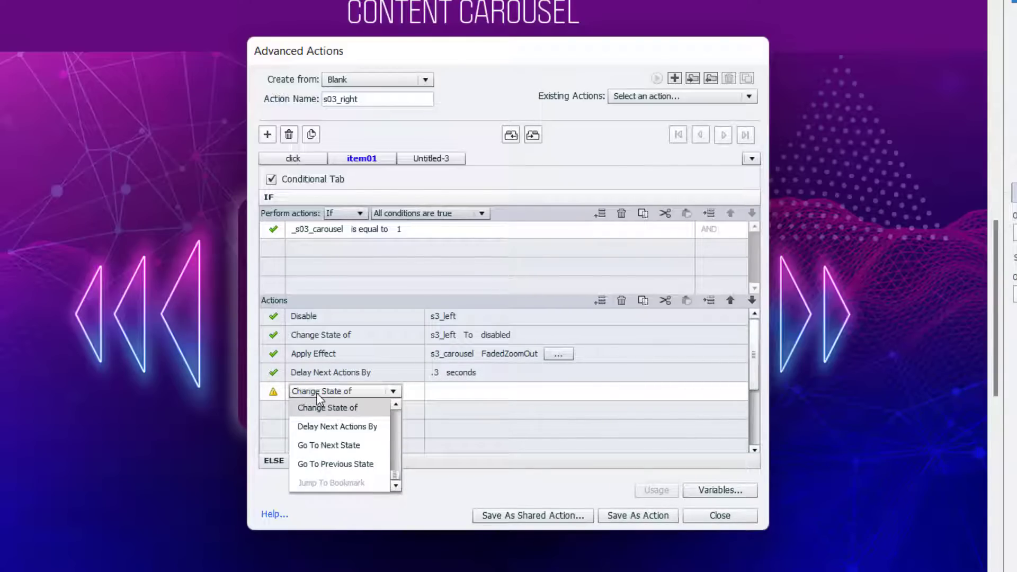
{"action": "left_click", "coordinate": [317, 407]}
{"action": "type", "text": "carou"}
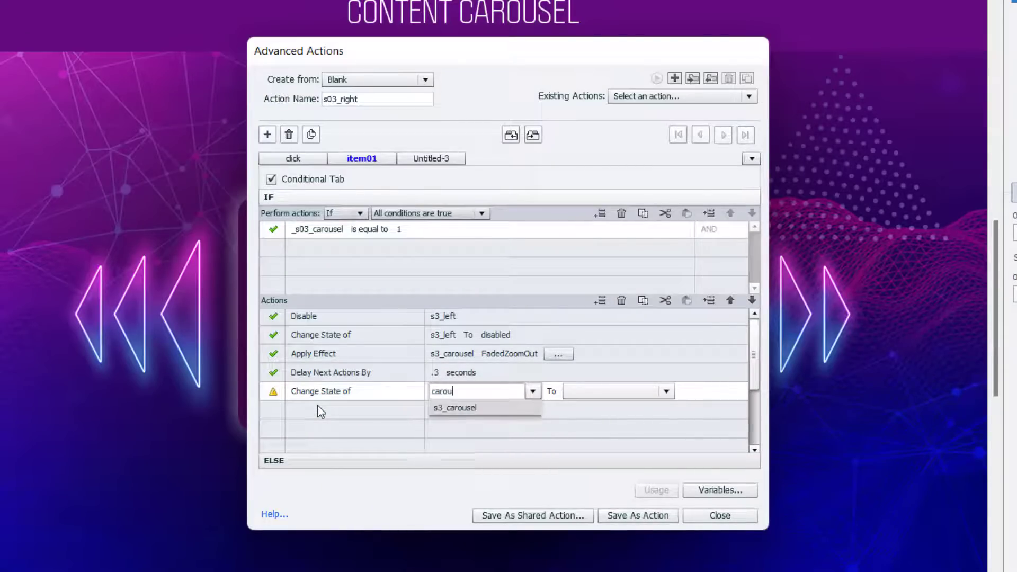
{"action": "key", "text": "Return"}
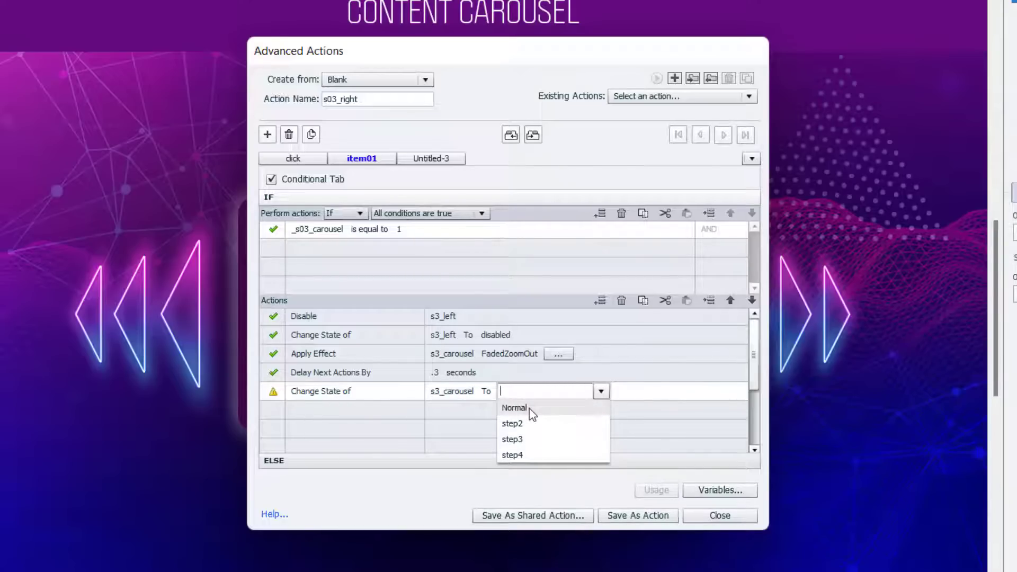
{"action": "left_click", "coordinate": [529, 408]}
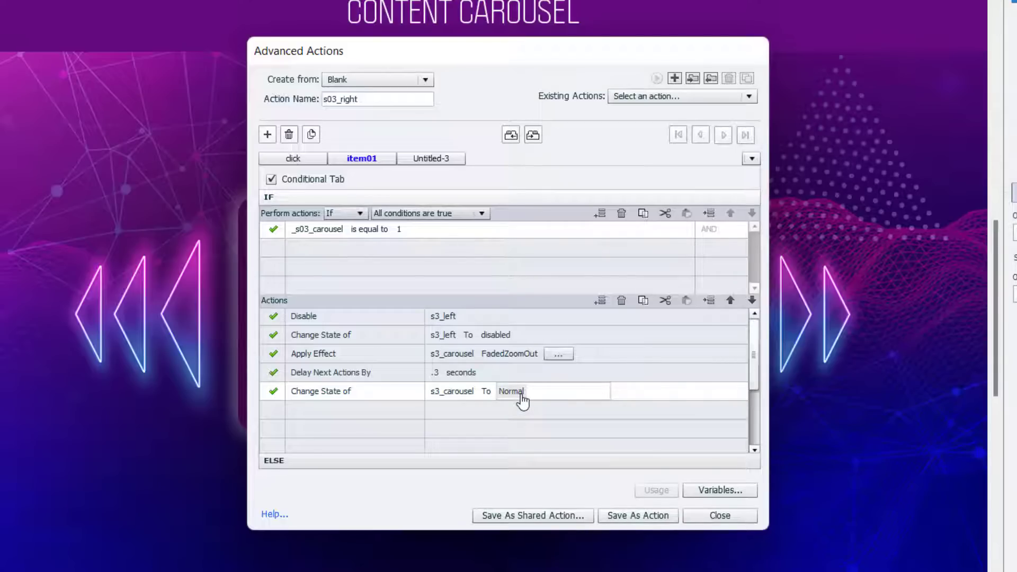
Add an Enable action for s3_right after the s3_carousel state change in the item01 decision
{"action": "double_click", "coordinate": [316, 415]}
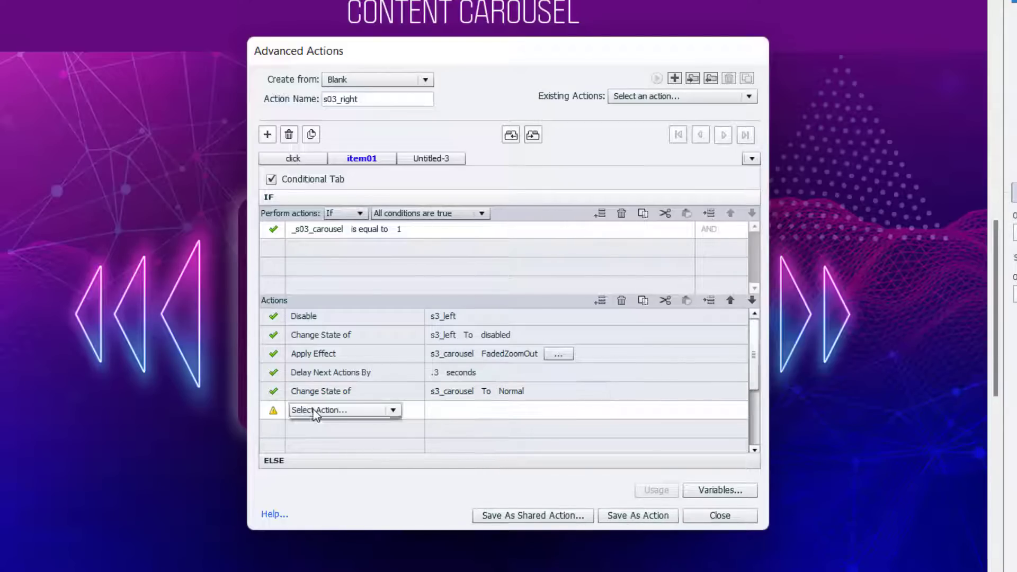
{"action": "left_click", "coordinate": [316, 415]}
{"action": "key", "text": "e"}
{"action": "key", "text": "e"}
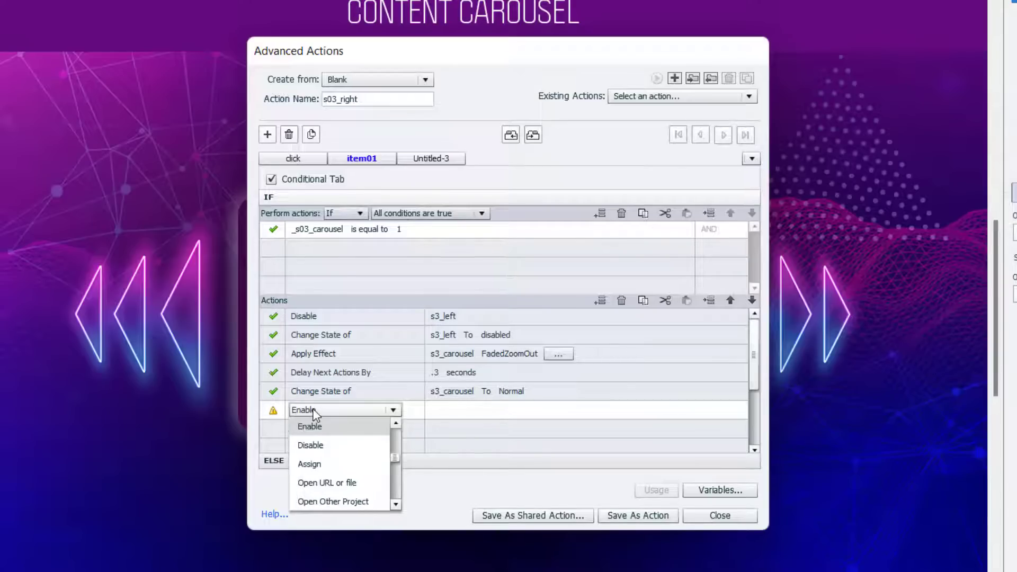
{"action": "left_click", "coordinate": [315, 426]}
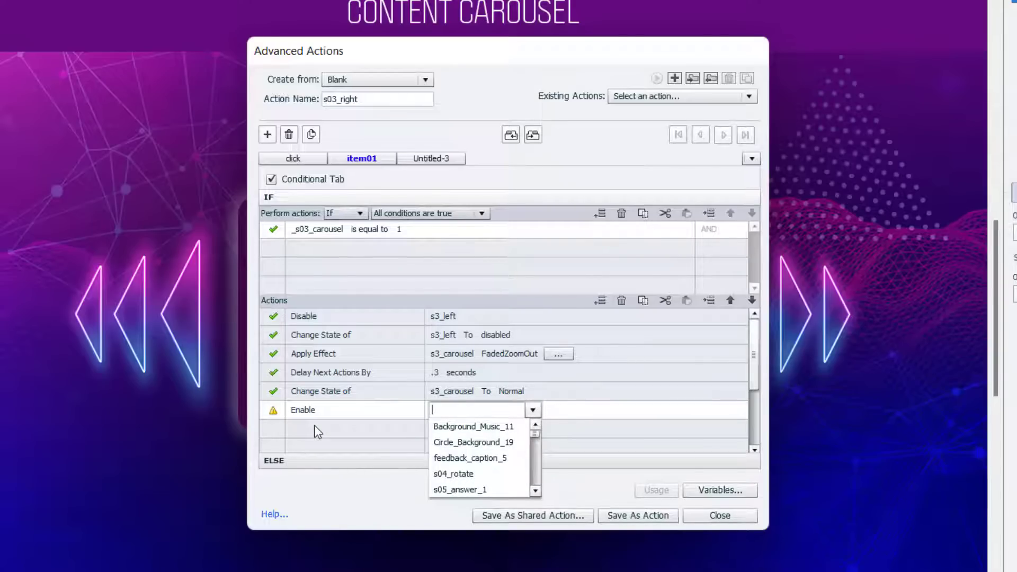
{"action": "type", "text": "right"}
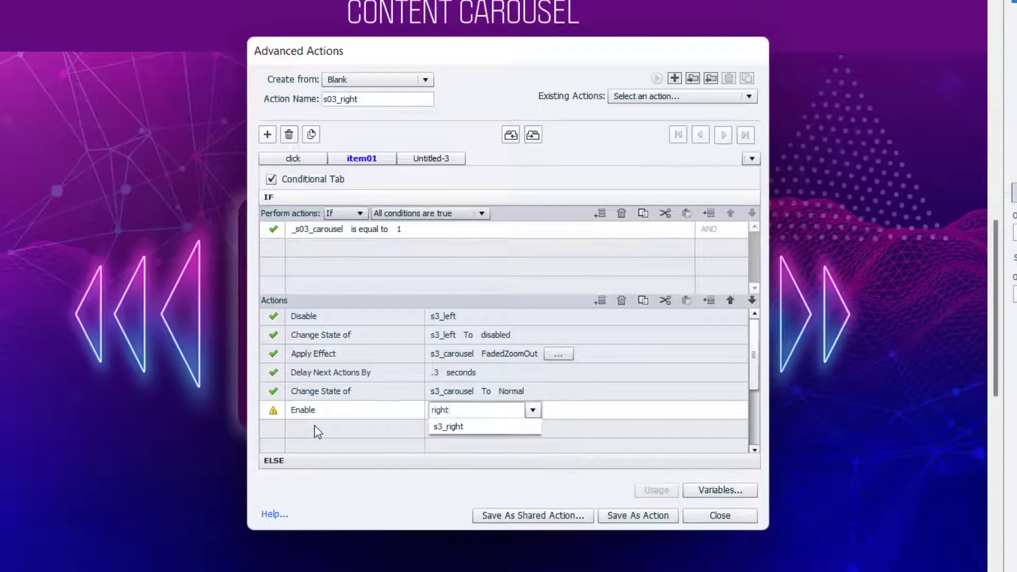
{"action": "key", "text": "Down"}
{"action": "key", "text": "Return"}
Add a Change State action to item01 that sets s3_right to Normal
{"action": "left_click", "coordinate": [308, 430]}
{"action": "left_click", "coordinate": [310, 435]}
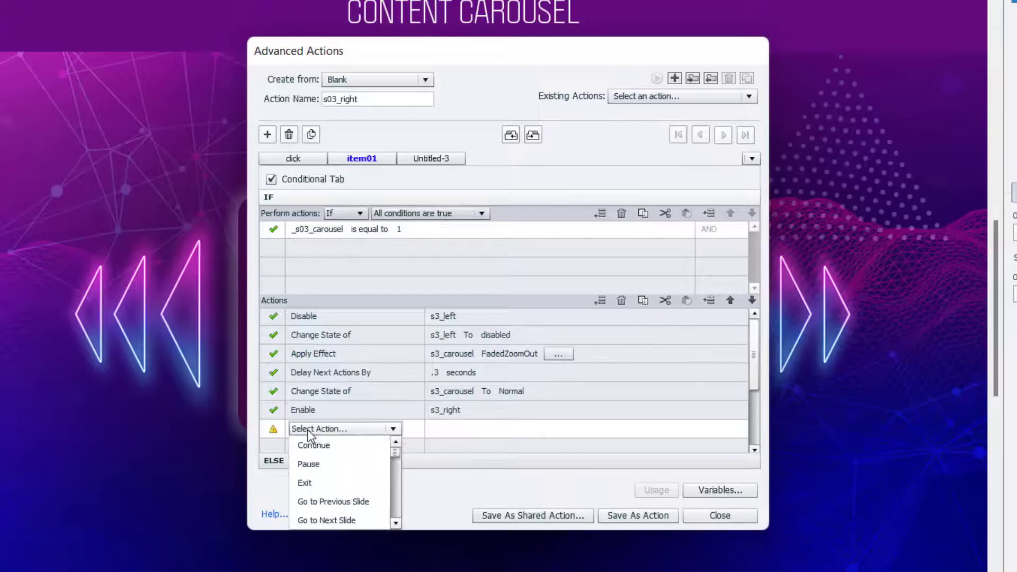
{"action": "key", "text": "c"}
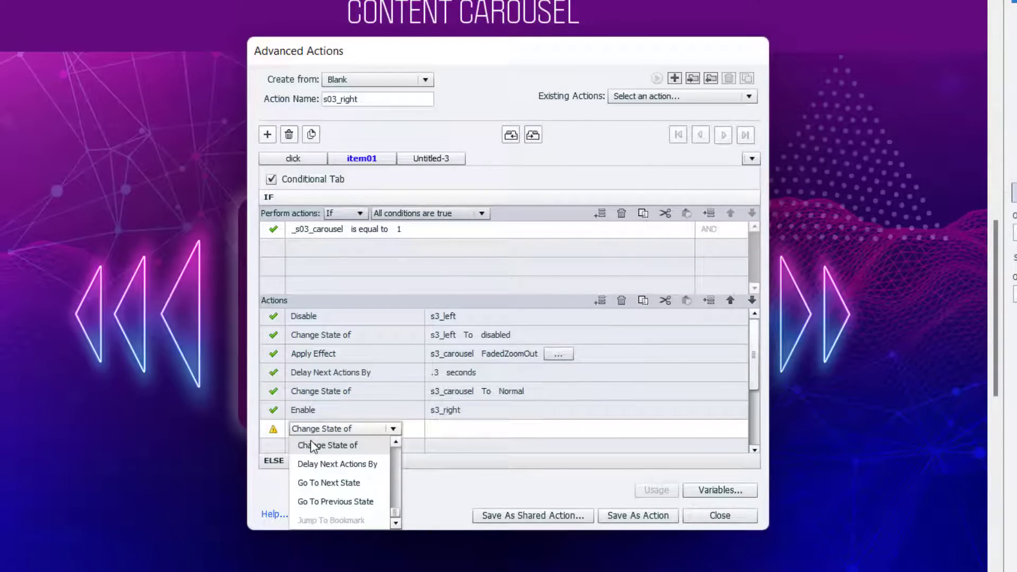
{"action": "left_click", "coordinate": [312, 446]}
{"action": "type", "text": "right"}
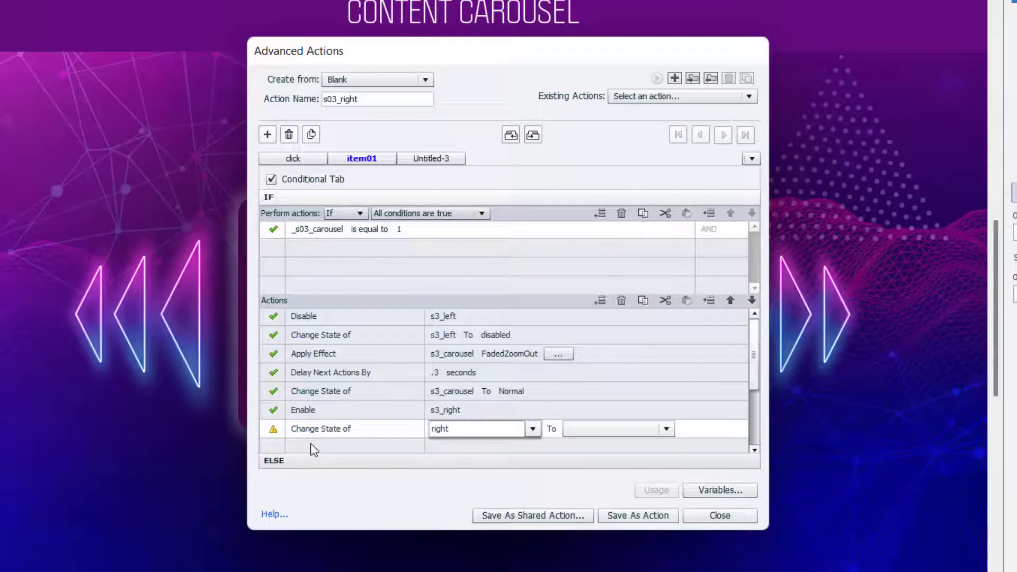
{"action": "key", "text": "Return"}
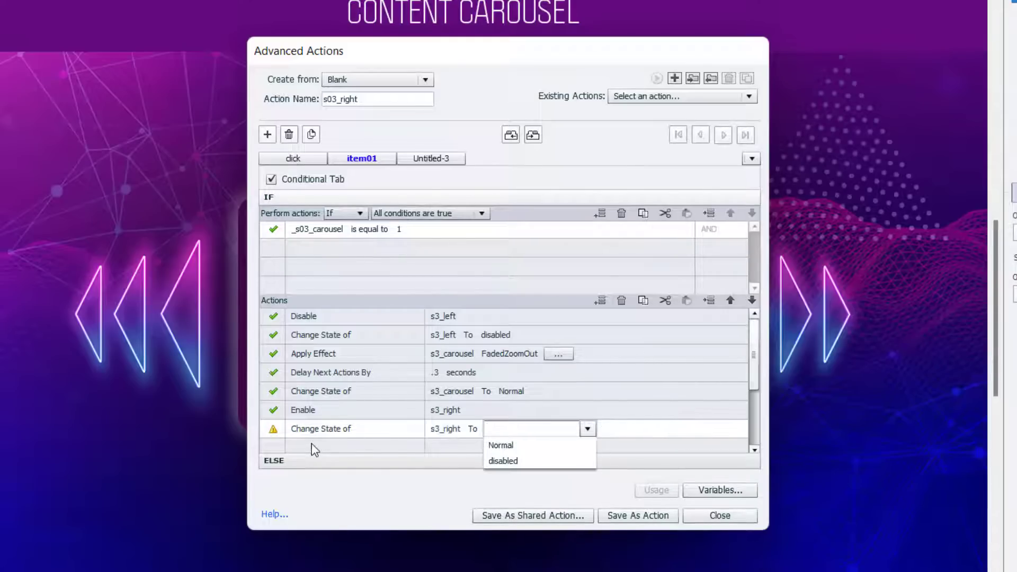
{"action": "left_click", "coordinate": [505, 445]}
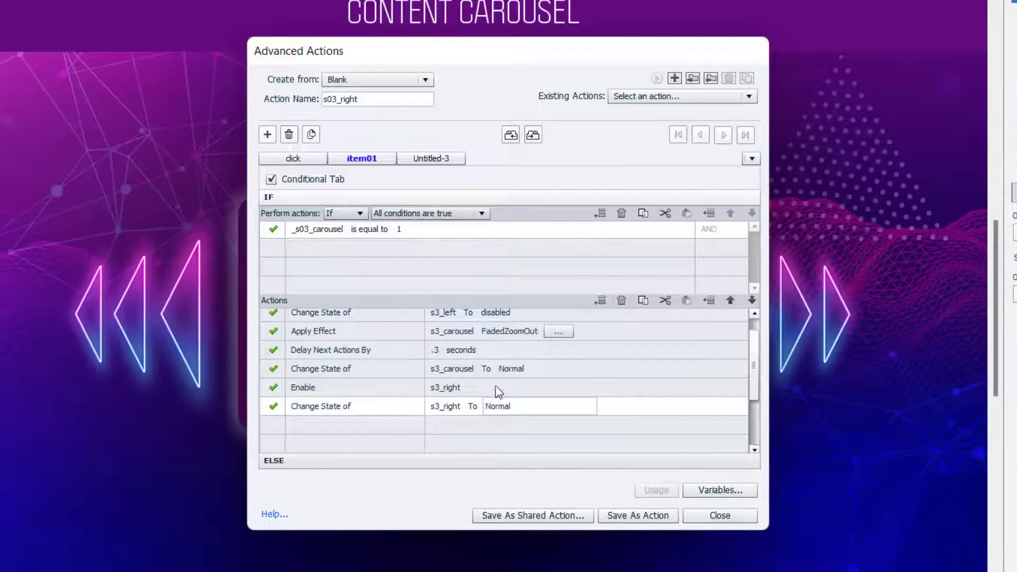
Add an Apply Effect action at the end of item01 that gives s3_carousel the FadedZoomIn entrance effect
{"action": "double_click", "coordinate": [317, 428]}
{"action": "key", "text": "a"}
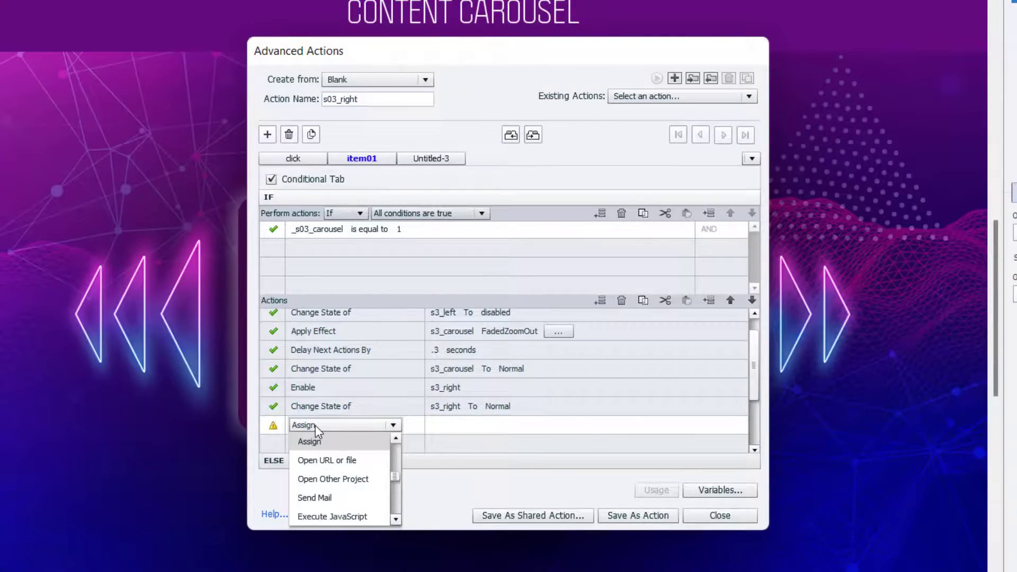
{"action": "key", "text": "a"}
{"action": "left_click", "coordinate": [320, 442]}
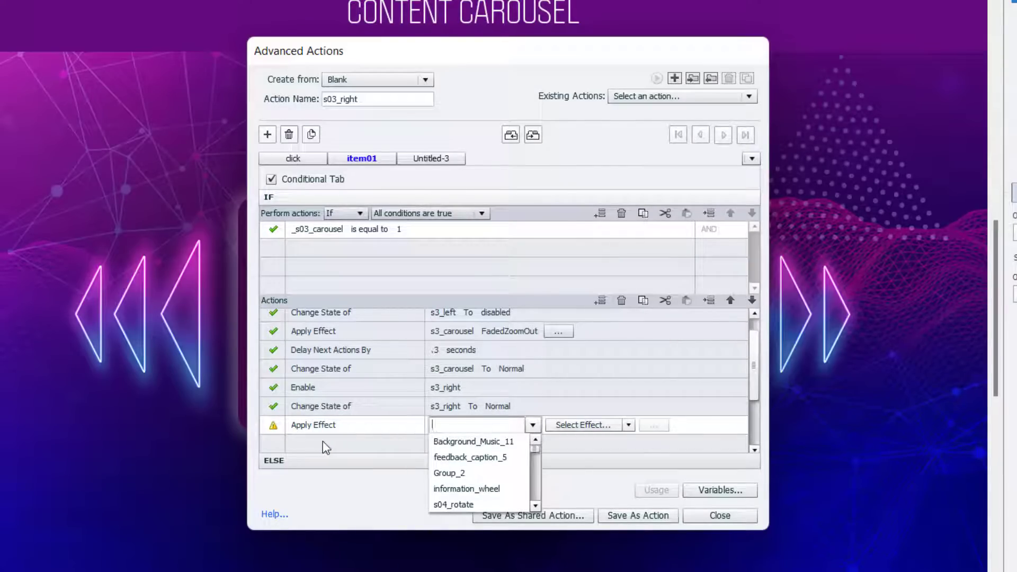
{"action": "type", "text": "carou"}
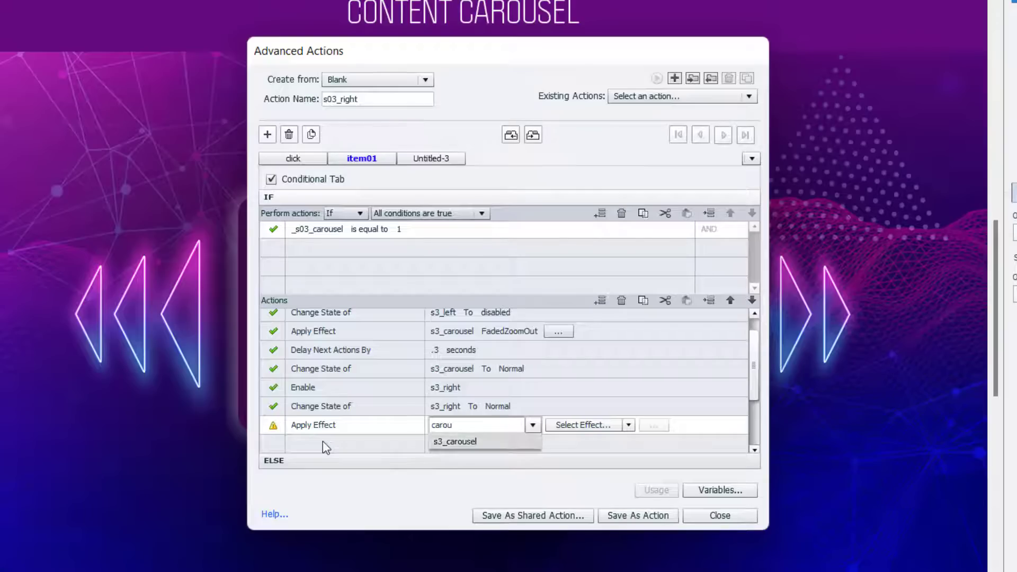
{"action": "key", "text": "Return"}
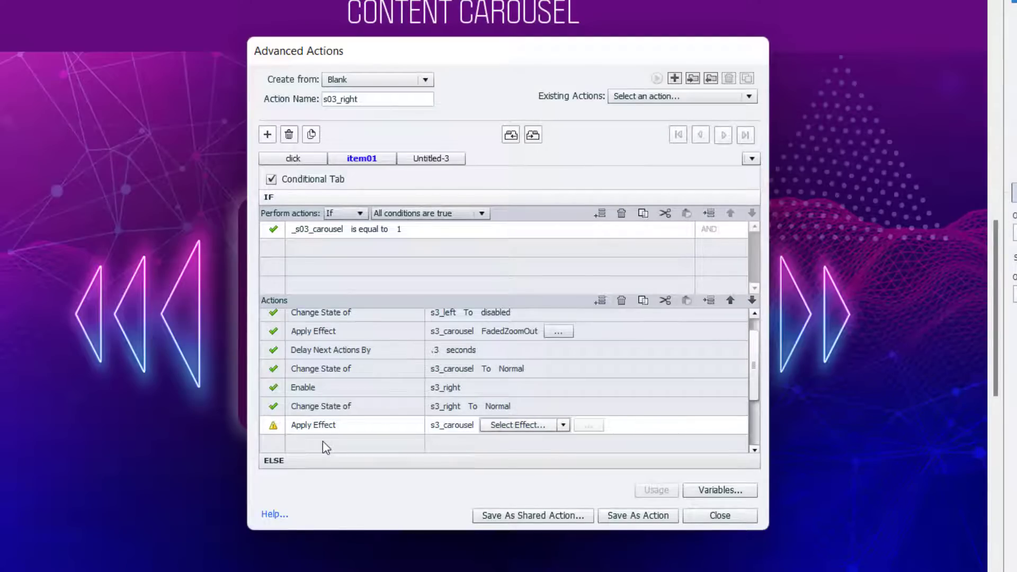
{"action": "left_click", "coordinate": [563, 425]}
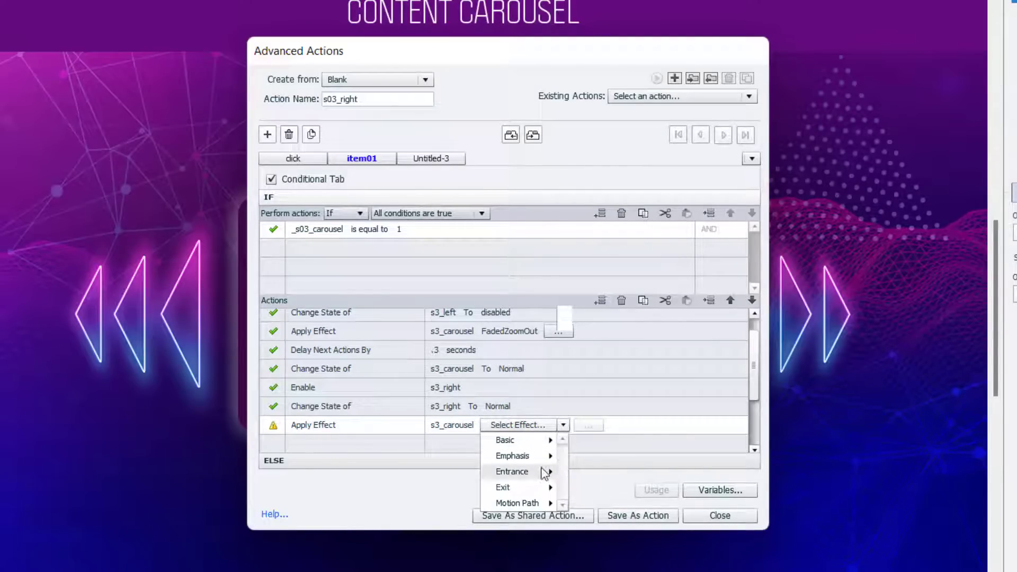
{"action": "mouse_move", "coordinate": [544, 472]}
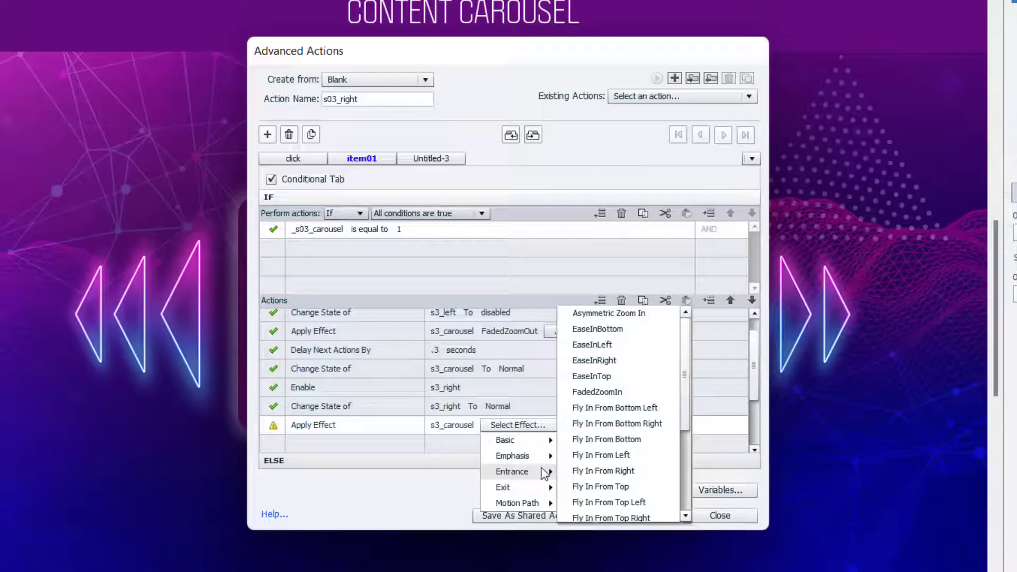
{"action": "left_click", "coordinate": [621, 392]}
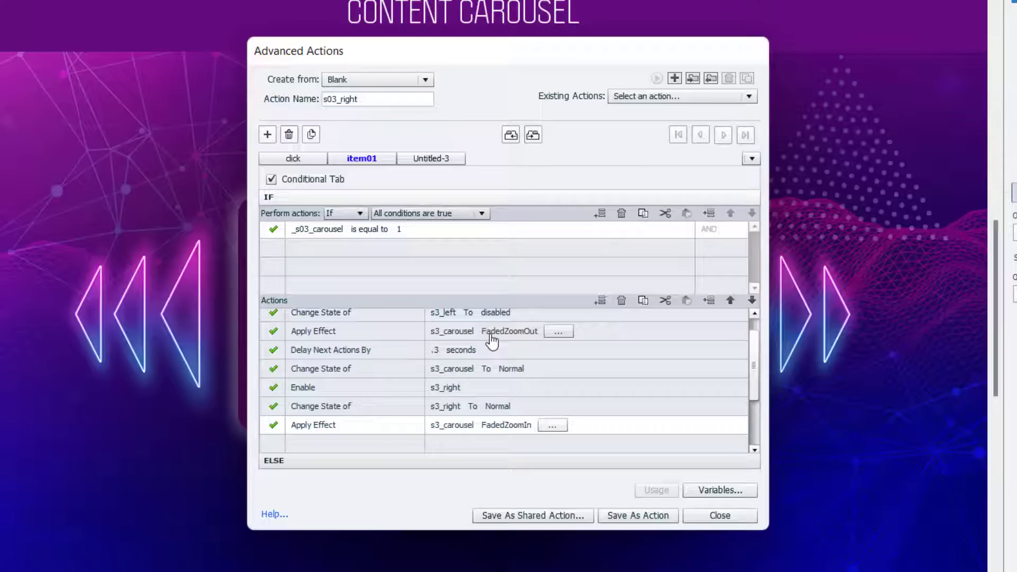
Set the FadedZoomIn effect's duration to 0.3 sec and its initial ScaleX and ScaleY to 90%
{"action": "left_click", "coordinate": [552, 426]}
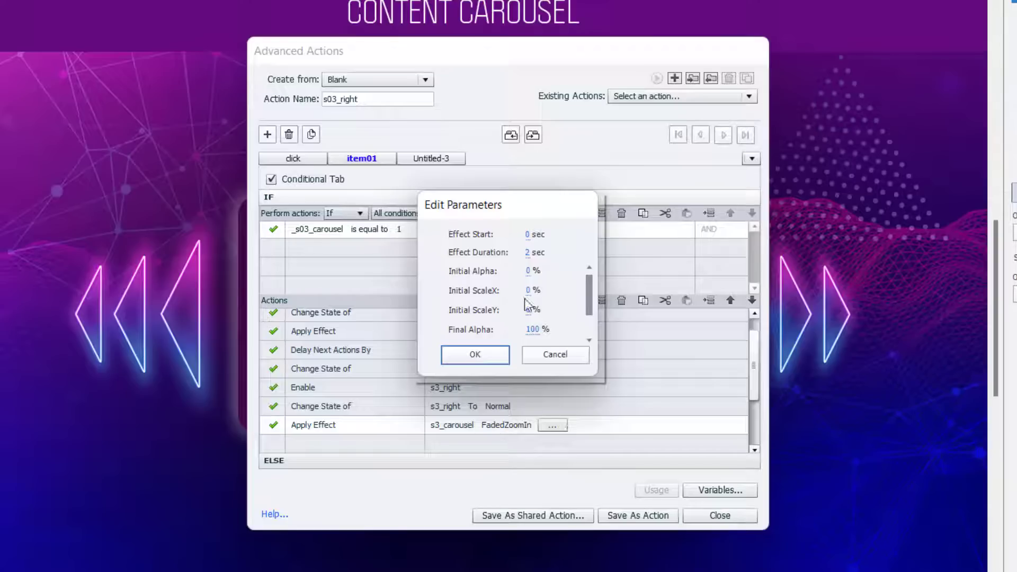
{"action": "left_click", "coordinate": [527, 252]}
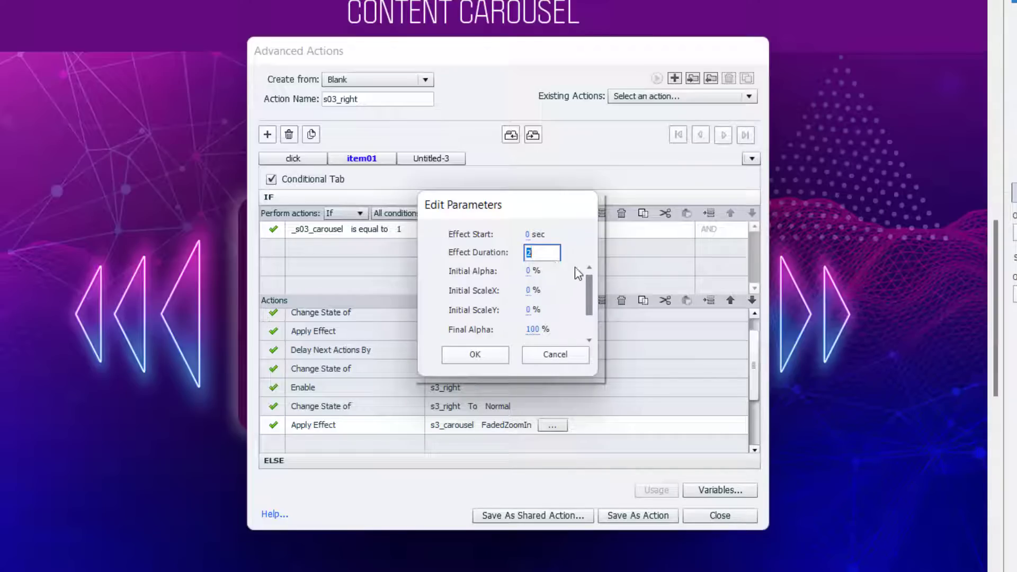
{"action": "type", "text": ".3"}
{"action": "key", "text": "Return"}
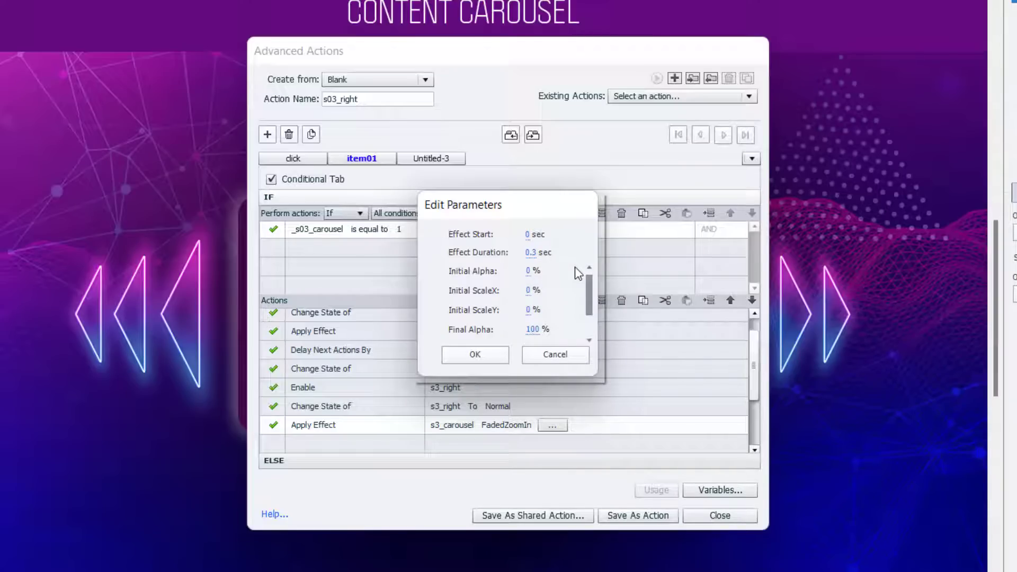
{"action": "left_click", "coordinate": [527, 291]}
{"action": "type", "text": "90"}
{"action": "key", "text": "Return"}
{"action": "left_click", "coordinate": [528, 310]}
{"action": "type", "text": "90"}
{"action": "key", "text": "Return"}
{"action": "left_click_drag", "start_coordinate": [590, 298], "coordinate": [590, 314]}
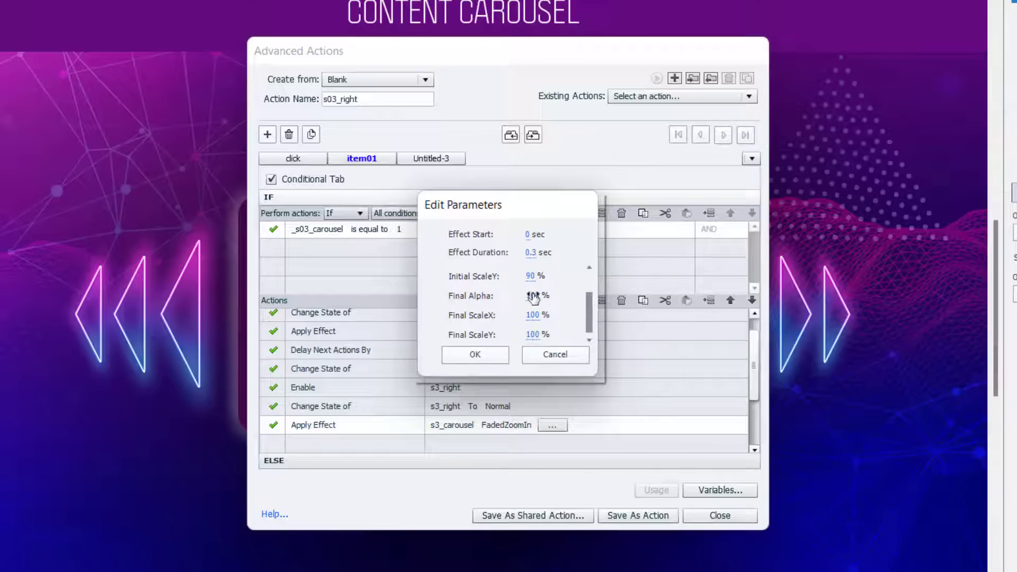
{"action": "left_click", "coordinate": [475, 355]}
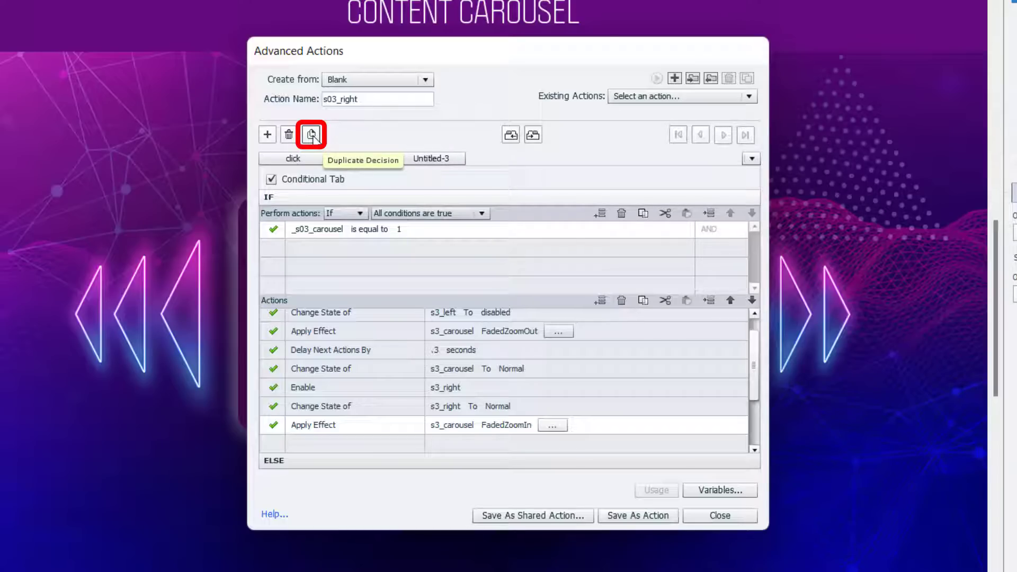
Duplicate the item01 decision and rename the copy item02
{"action": "left_click", "coordinate": [311, 136]}
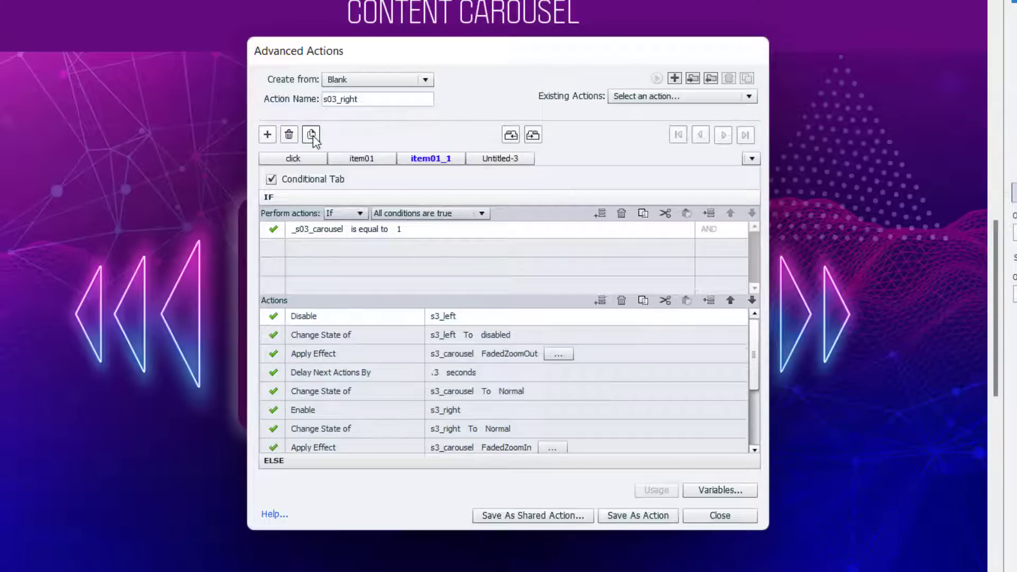
{"action": "double_click", "coordinate": [439, 160]}
{"action": "left_click", "coordinate": [448, 162]}
{"action": "key", "text": "BackSpace"}
{"action": "key", "text": "BackSpace"}
{"action": "key", "text": "BackSpace"}
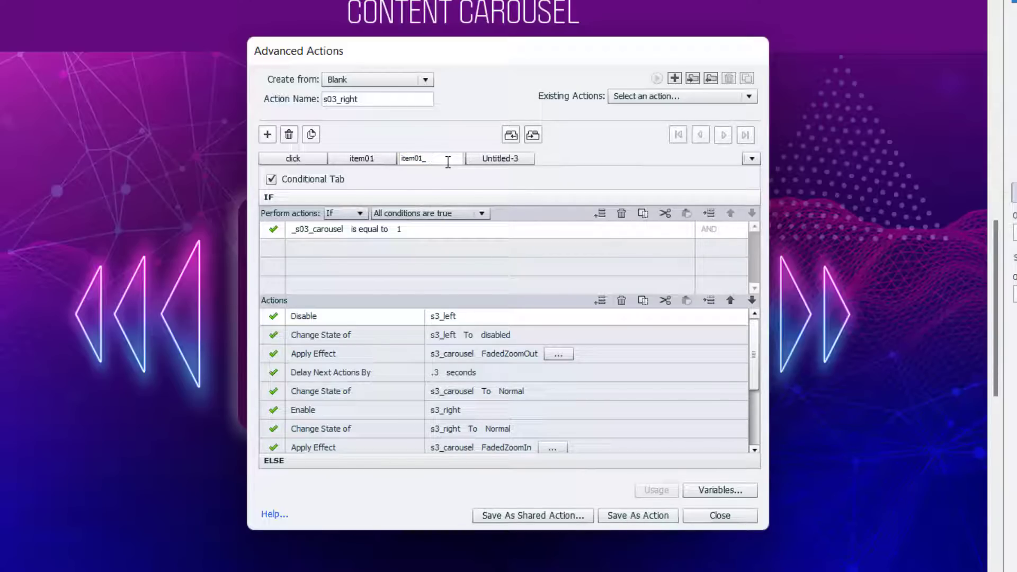
{"action": "type", "text": "2"}
Change item02's condition so that _s03_carousel is equal to the literal value 2
{"action": "left_click", "coordinate": [397, 228]}
{"action": "left_click", "coordinate": [410, 229]}
{"action": "left_click", "coordinate": [418, 258]}
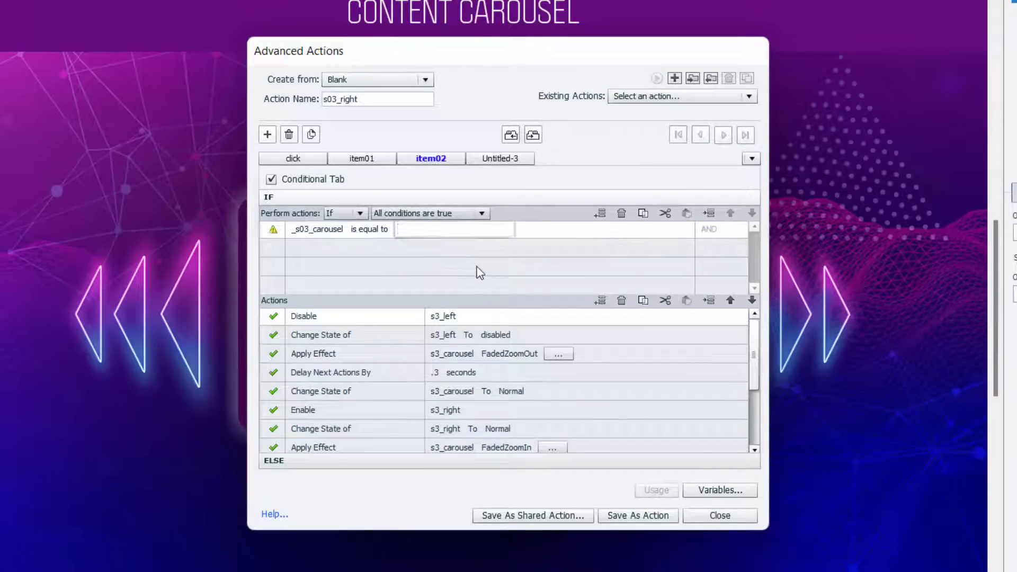
{"action": "type", "text": "2"}
{"action": "key", "text": "Return"}
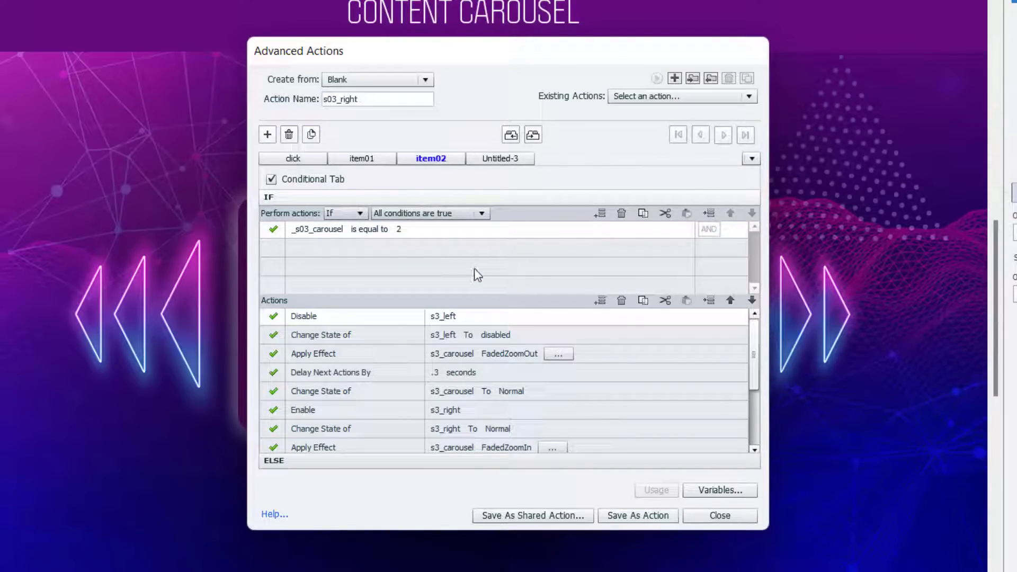
Replace item02's Disable action with Enable for s3_left and set the s3_left state change to Normal
{"action": "left_click", "coordinate": [307, 317]}
{"action": "left_click", "coordinate": [310, 317]}
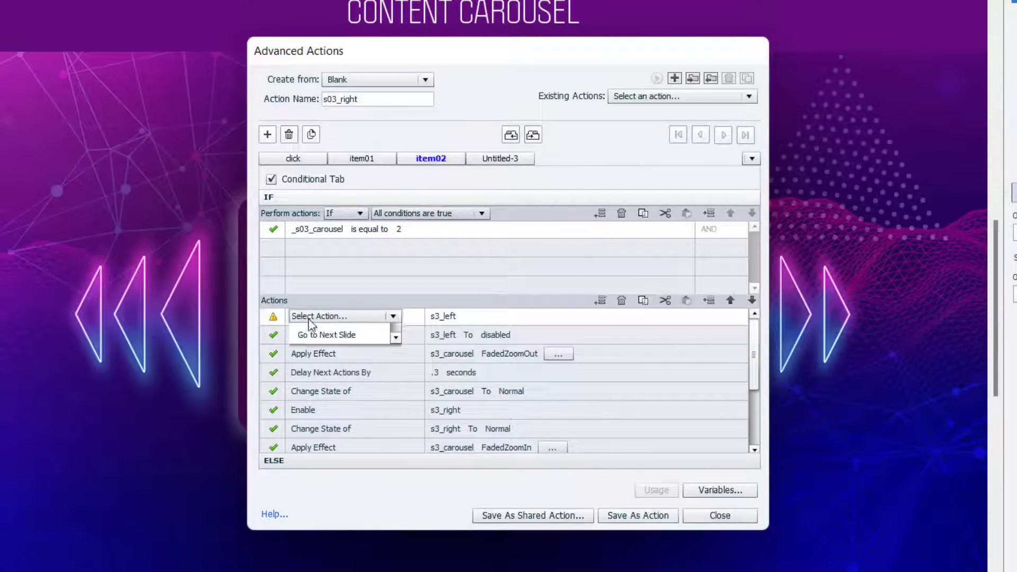
{"action": "key", "text": "e"}
{"action": "key", "text": "e"}
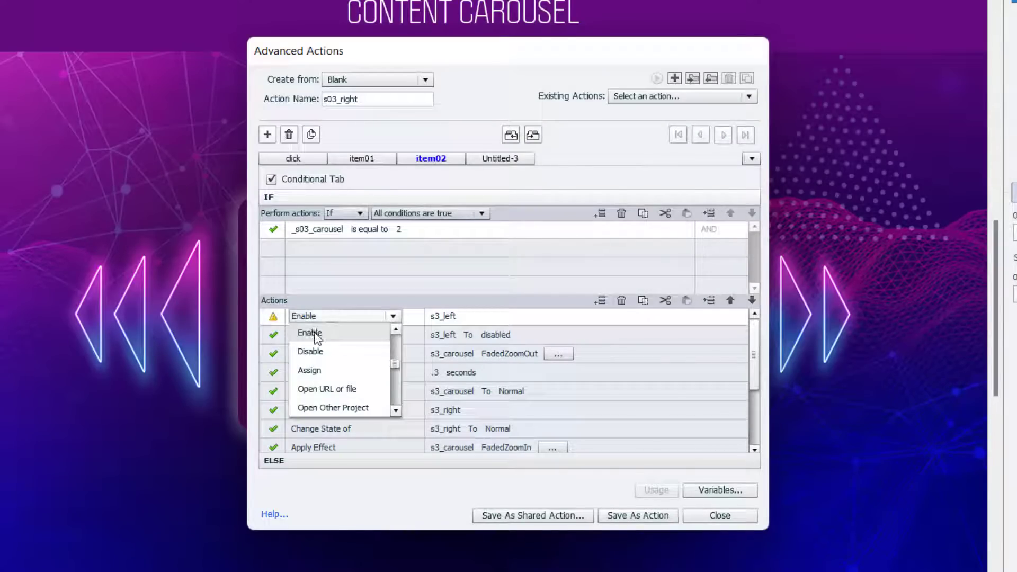
{"action": "left_click", "coordinate": [313, 332]}
{"action": "type", "text": "left"}
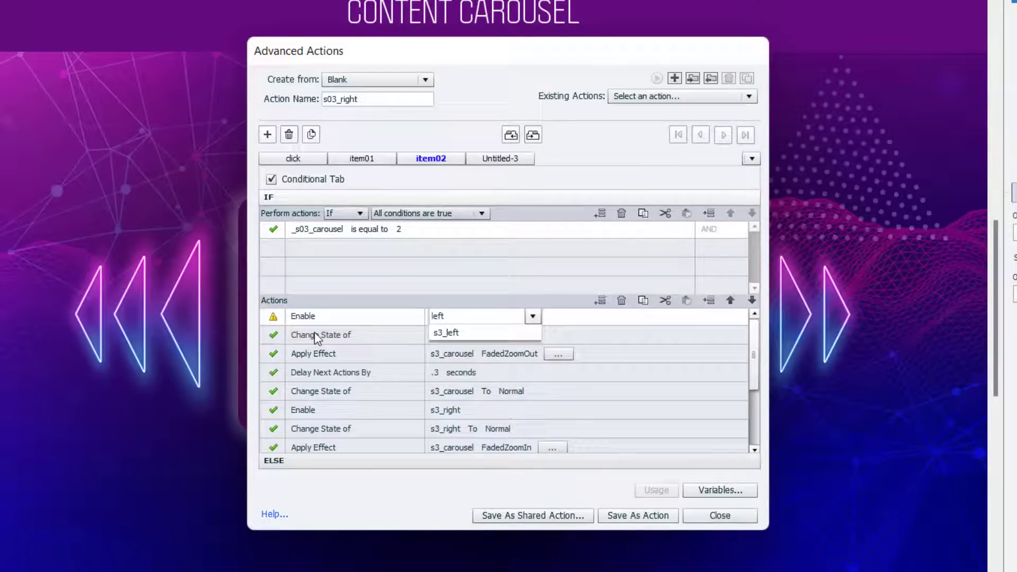
{"action": "key", "text": "Return"}
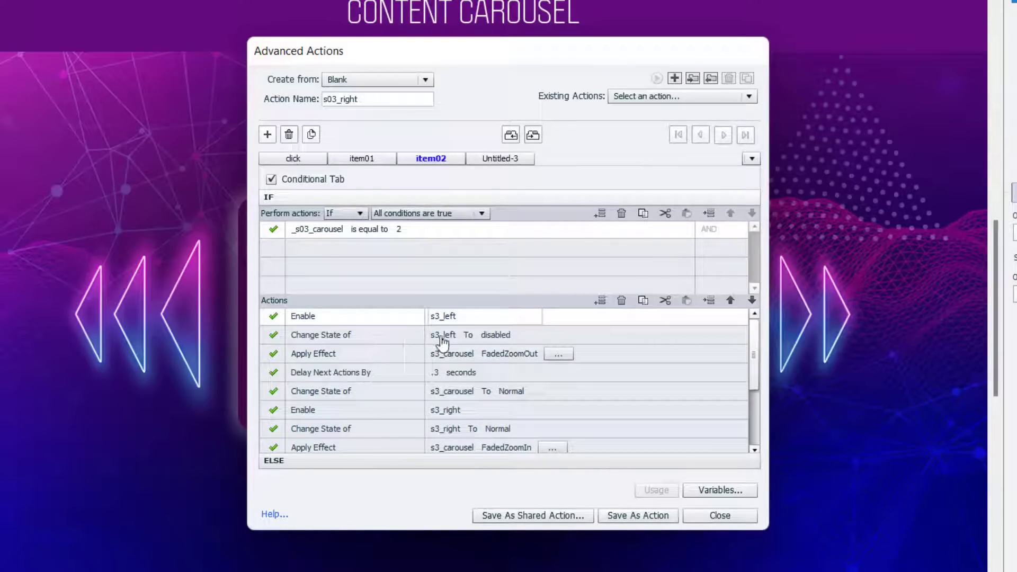
{"action": "left_click", "coordinate": [495, 334]}
{"action": "left_click", "coordinate": [511, 351]}
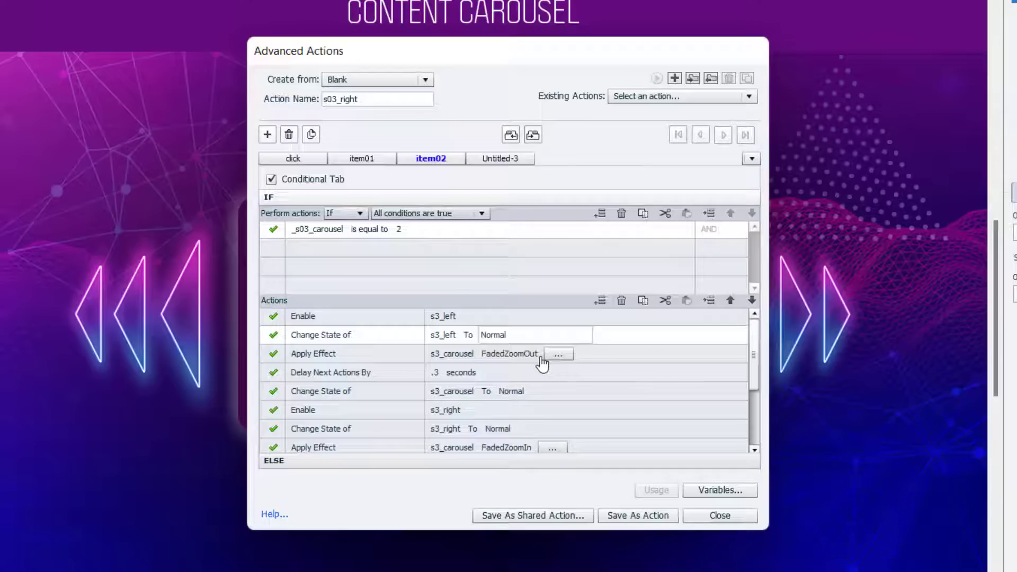
Set item02's state change of s3_carousel to step2
{"action": "left_click", "coordinate": [514, 396]}
{"action": "left_click", "coordinate": [512, 392]}
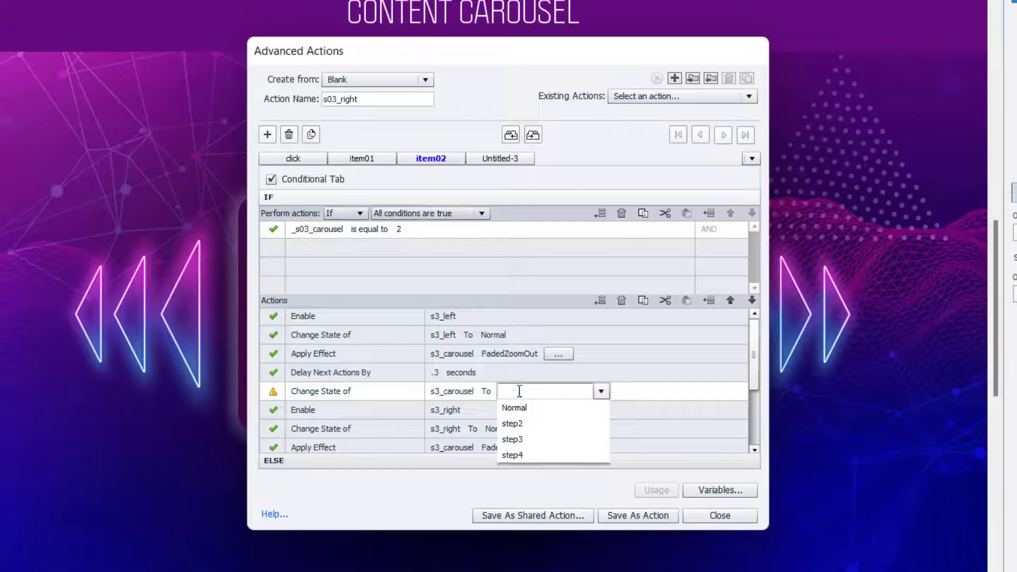
{"action": "left_click", "coordinate": [526, 427]}
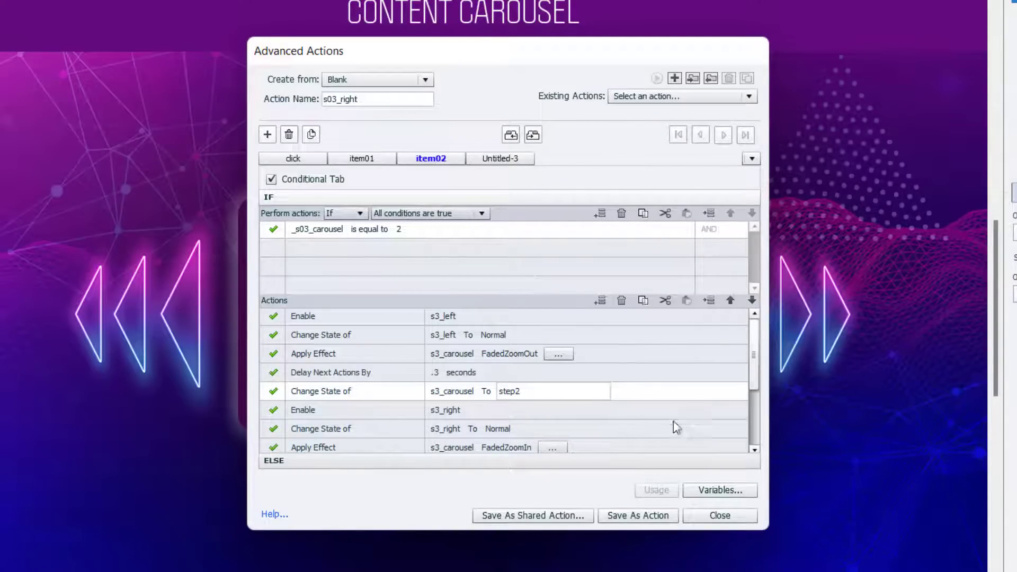
{"action": "left_click_drag", "start_coordinate": [756, 365], "coordinate": [758, 378]}
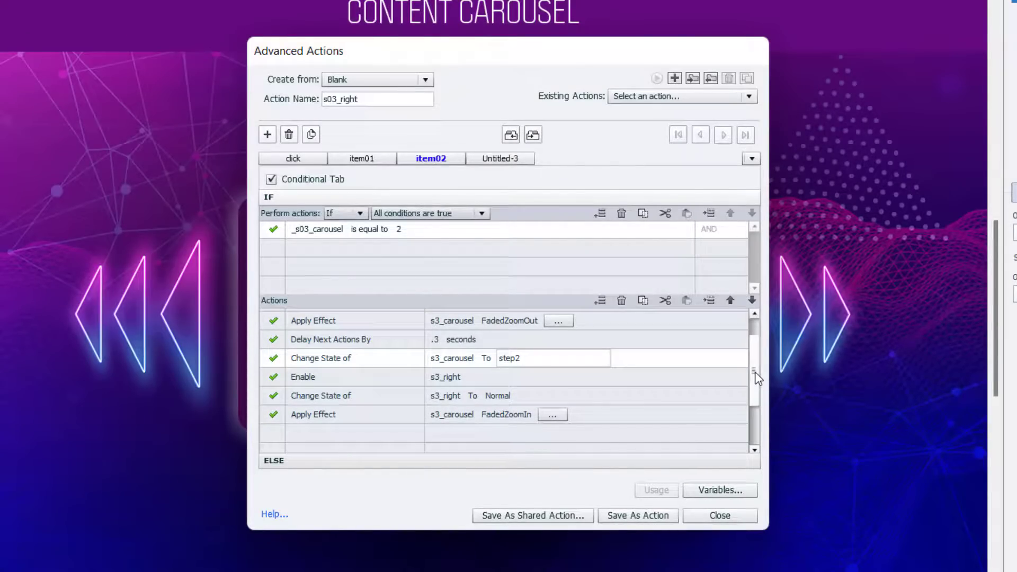
Duplicate the item02 decision and rename the copy item03
{"action": "left_click", "coordinate": [313, 135]}
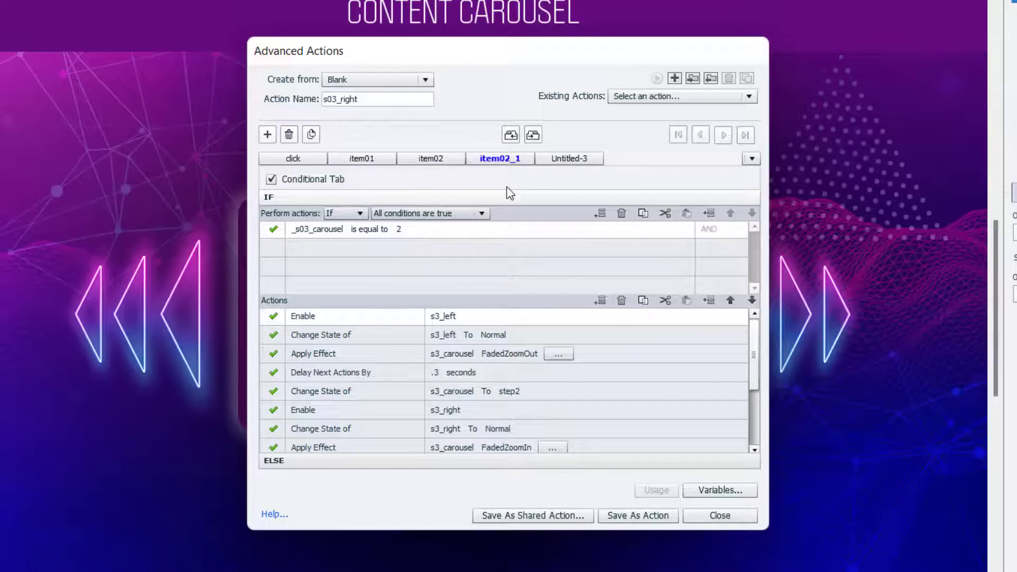
{"action": "double_click", "coordinate": [508, 167]}
{"action": "left_click", "coordinate": [512, 160]}
{"action": "key", "text": "BackSpace"}
{"action": "key", "text": "BackSpace"}
{"action": "key", "text": "BackSpace"}
{"action": "type", "text": "3"}
{"action": "key", "text": "Return"}
Set item03's condition to _s03_carousel equal to the literal value 3 and its s3_carousel state change to step3
{"action": "left_click", "coordinate": [399, 229]}
{"action": "left_click", "coordinate": [416, 233]}
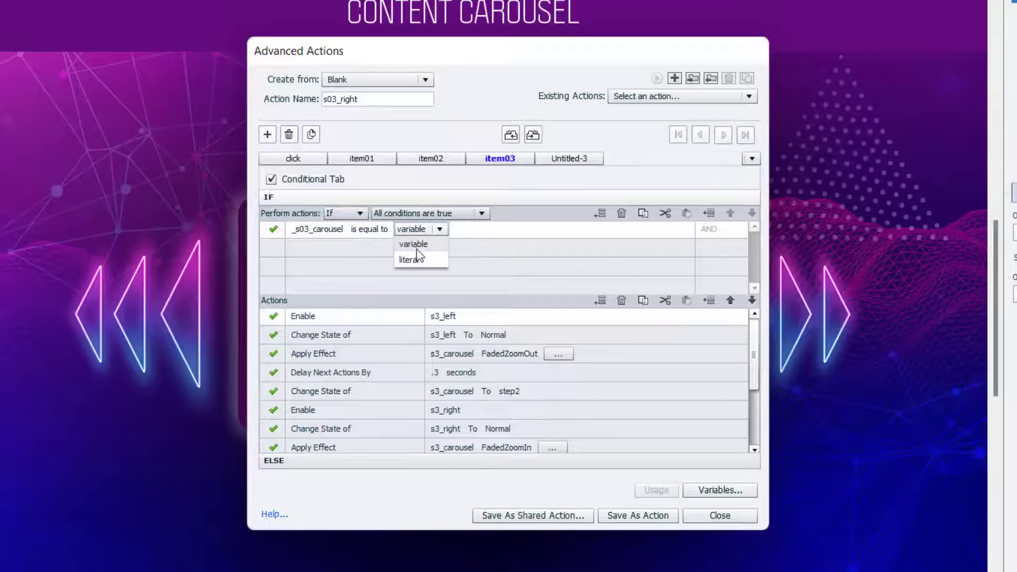
{"action": "left_click", "coordinate": [422, 258]}
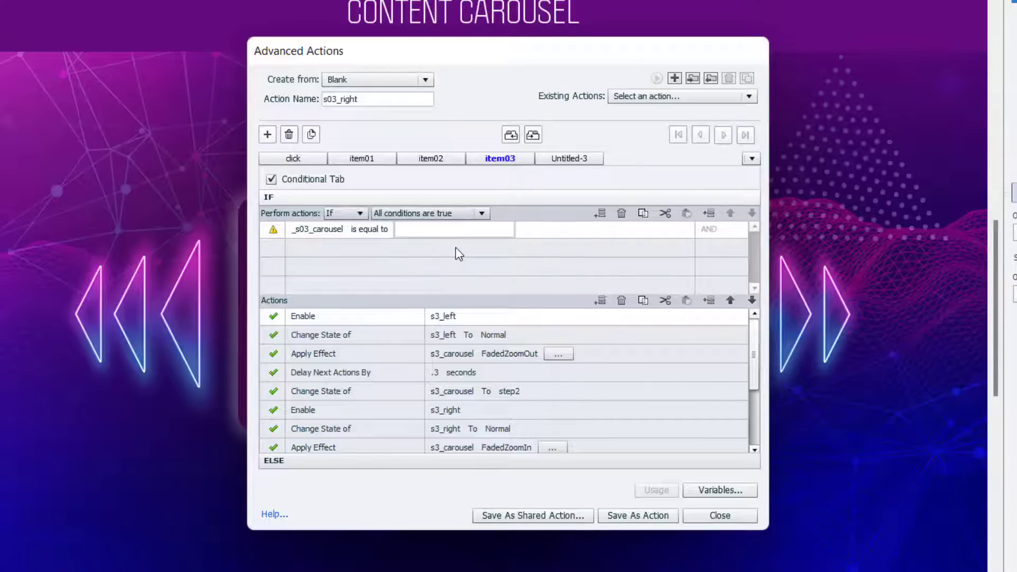
{"action": "type", "text": "3"}
{"action": "key", "text": "Return"}
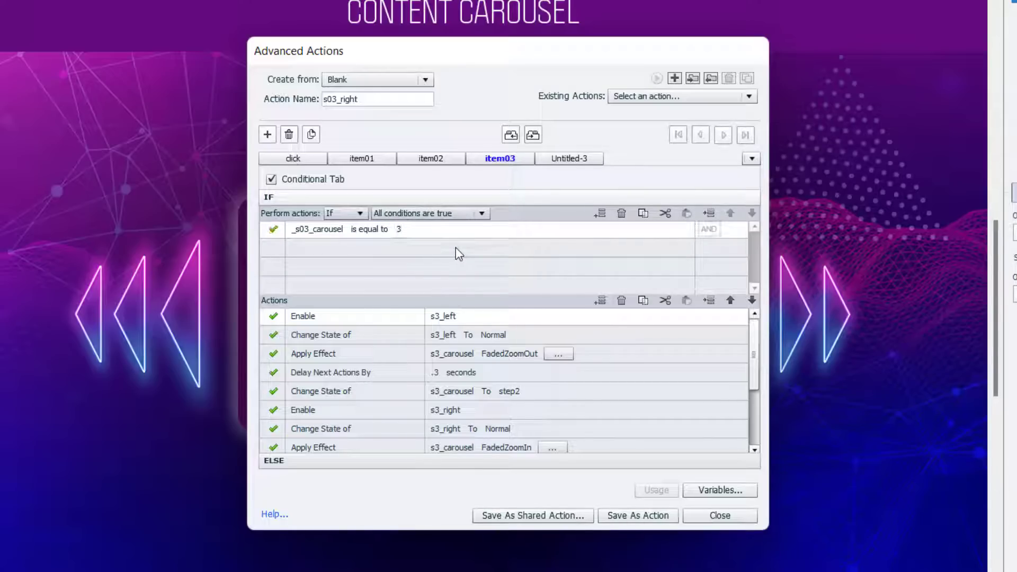
{"action": "double_click", "coordinate": [516, 396]}
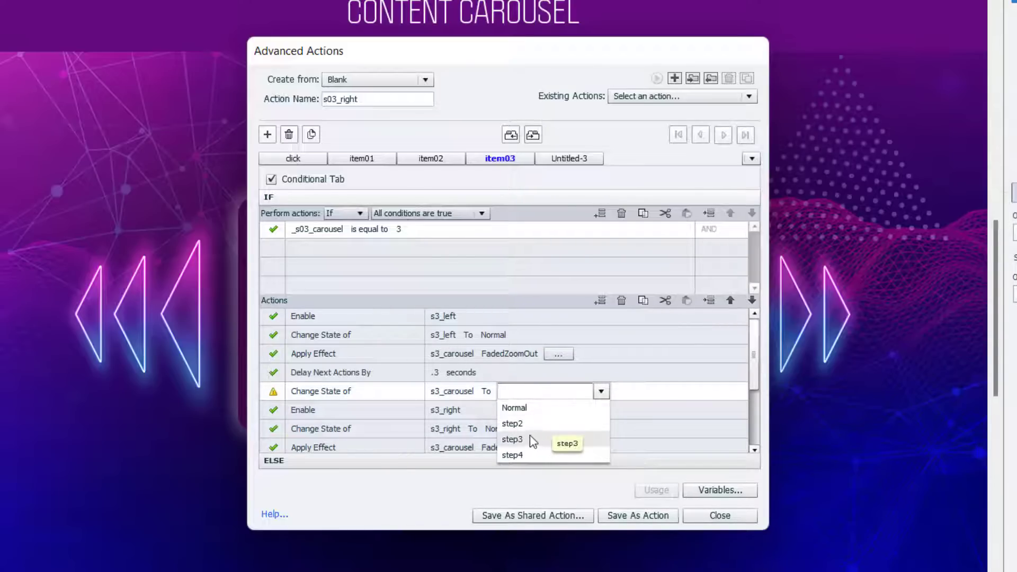
{"action": "left_click", "coordinate": [530, 440]}
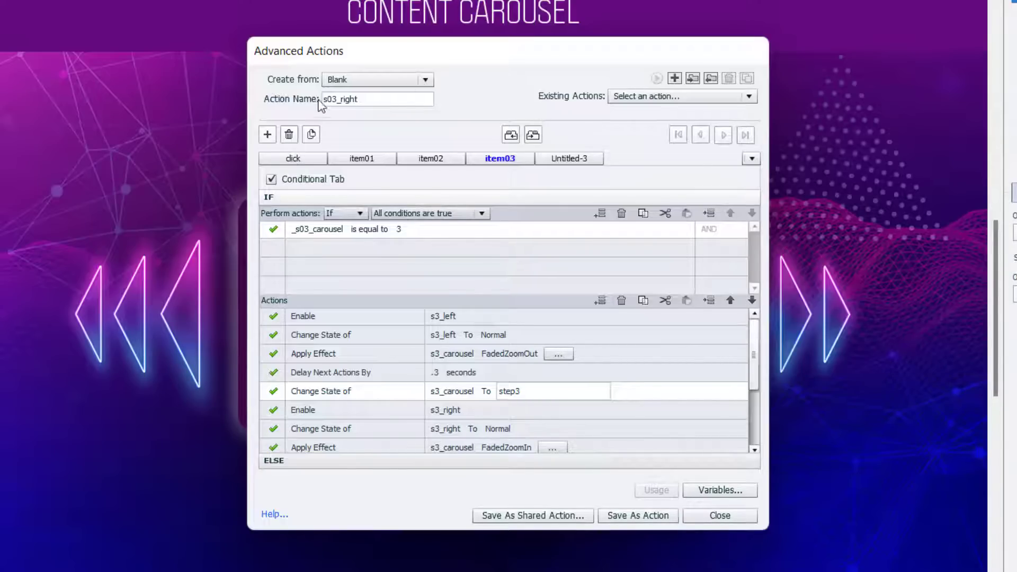
Duplicate the item03 decision
{"action": "left_click", "coordinate": [312, 135]}
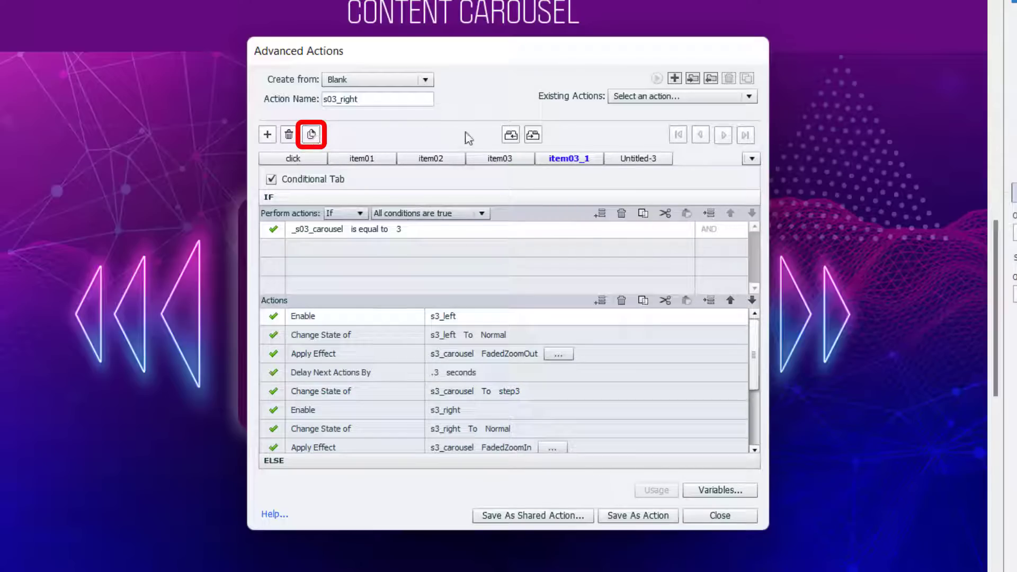
Rename the duplicated item03_1 decision tab as item04
{"action": "double_click", "coordinate": [586, 158]}
{"action": "left_click", "coordinate": [584, 157]}
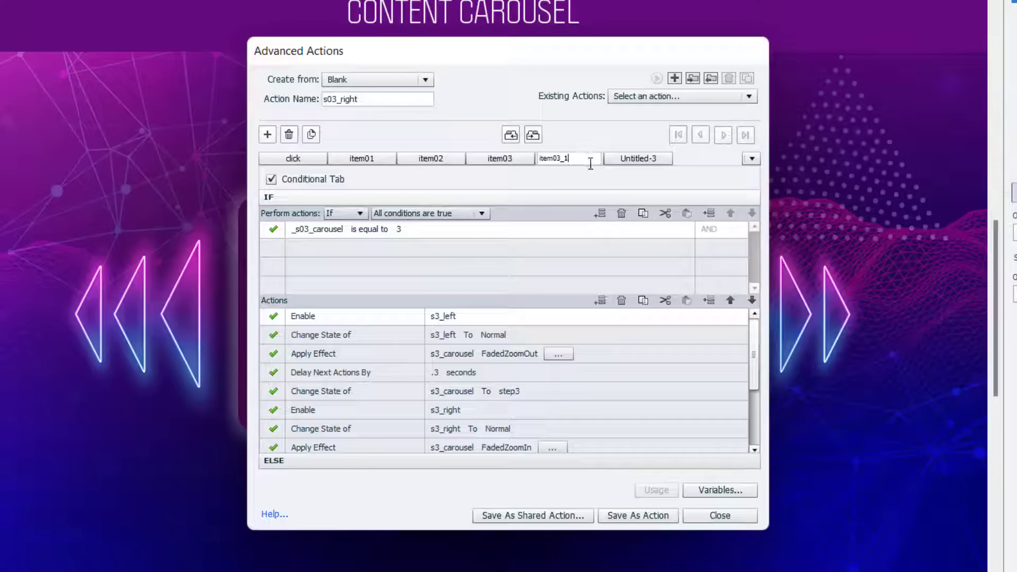
{"action": "key", "text": "BackSpace"}
{"action": "key", "text": "BackSpace"}
{"action": "key", "text": "BackSpace"}
{"action": "type", "text": "4"}
{"action": "key", "text": "Return"}
Set the item04 condition to check that _s03_carousel is equal to the literal value 4
{"action": "left_click", "coordinate": [400, 232]}
{"action": "left_click", "coordinate": [408, 231]}
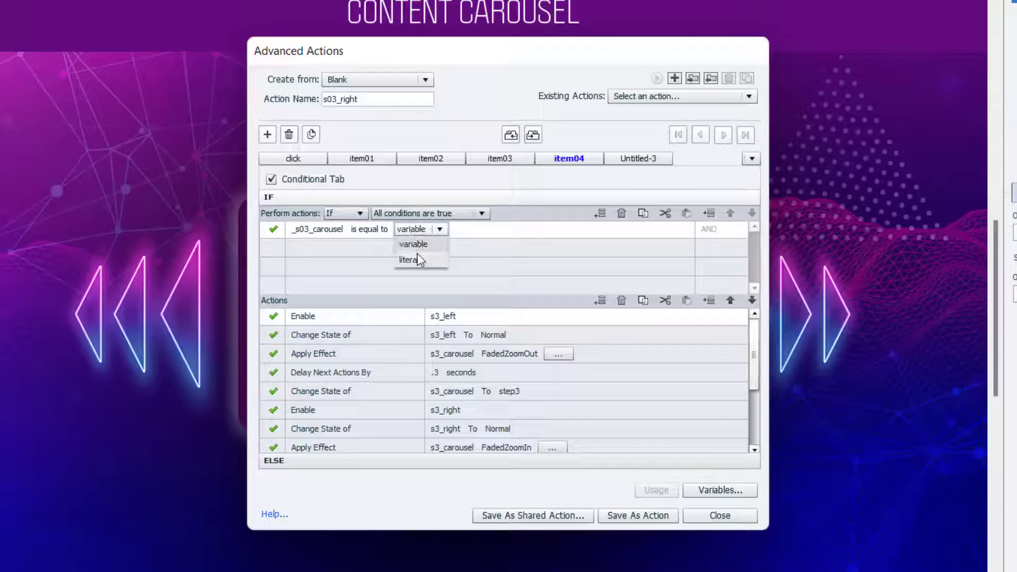
{"action": "type", "text": "4"}
{"action": "key", "text": "Return"}
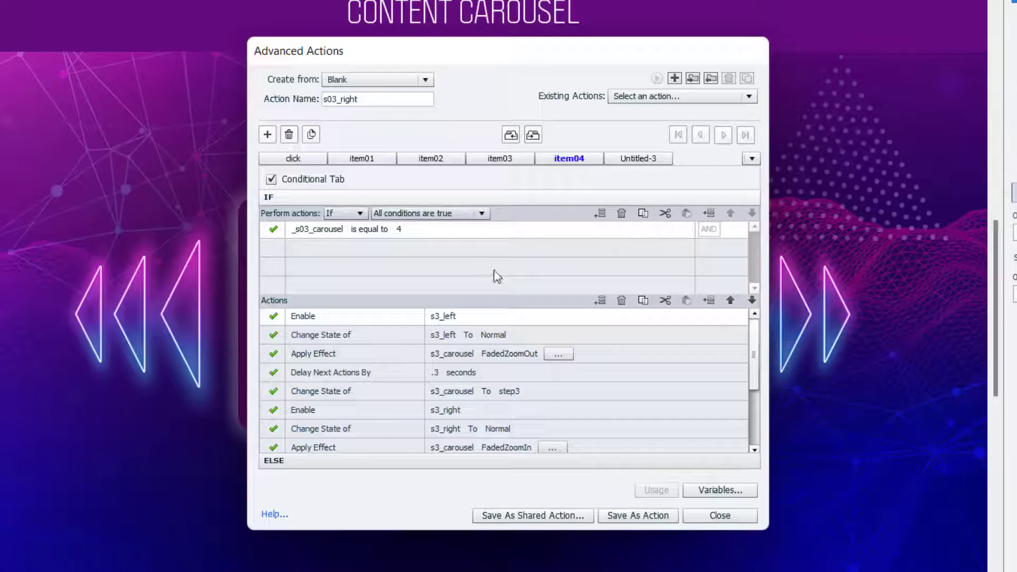
Set the s3_carousel state change in item04 to step4
{"action": "left_click", "coordinate": [510, 390]}
{"action": "left_click", "coordinate": [519, 391]}
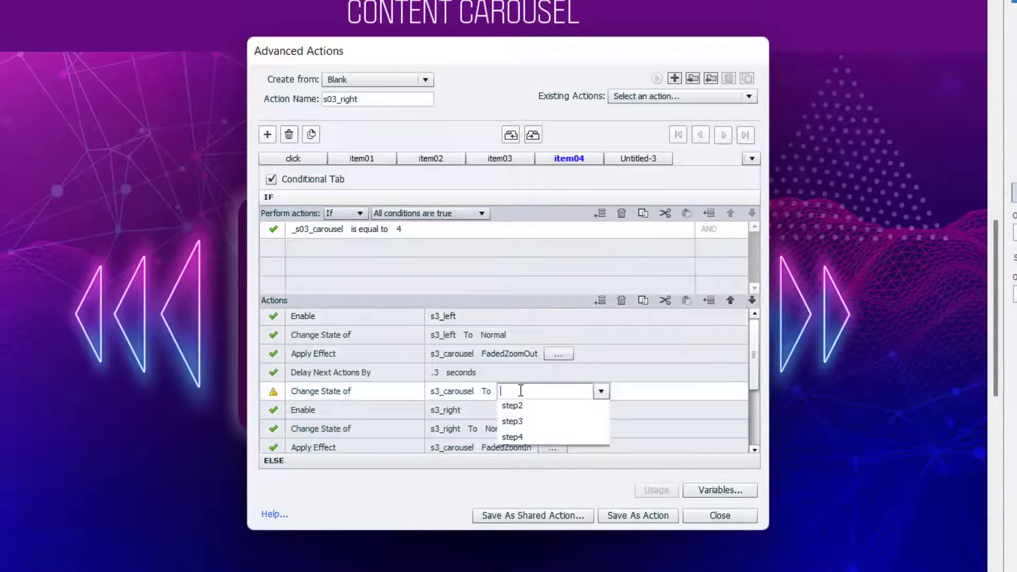
{"action": "left_click", "coordinate": [526, 454]}
Replace the Enable action for s3_right in item04 with a Disable action targeting s3_right
{"action": "left_click", "coordinate": [310, 411]}
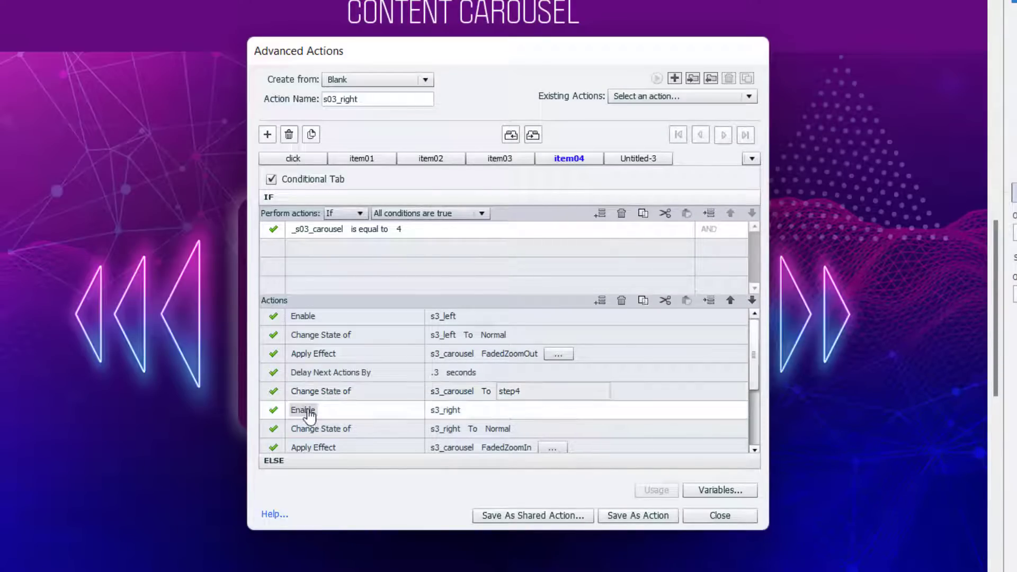
{"action": "left_click", "coordinate": [320, 411]}
{"action": "left_click", "coordinate": [326, 410]}
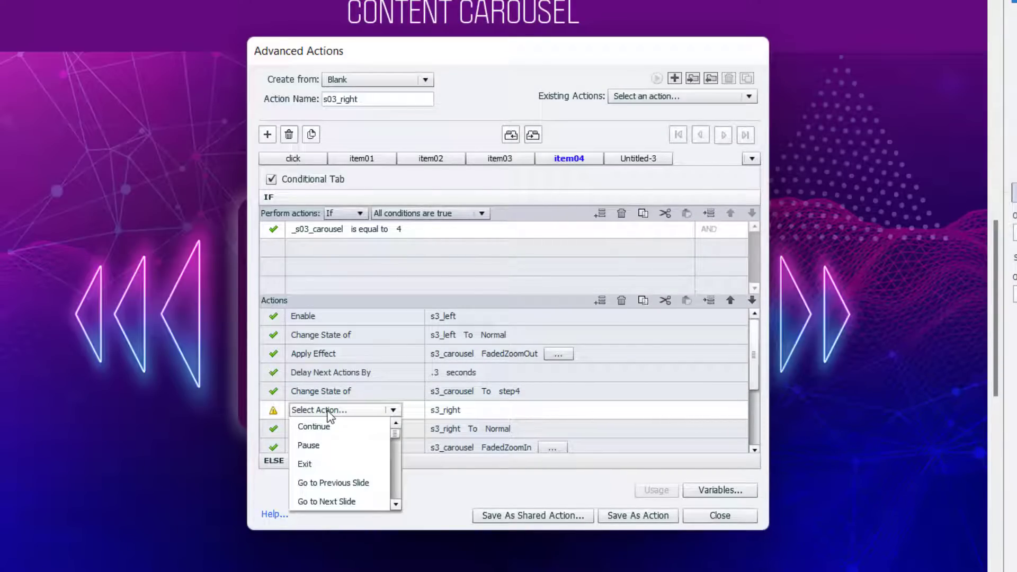
{"action": "key", "text": "d"}
{"action": "left_click", "coordinate": [328, 424]}
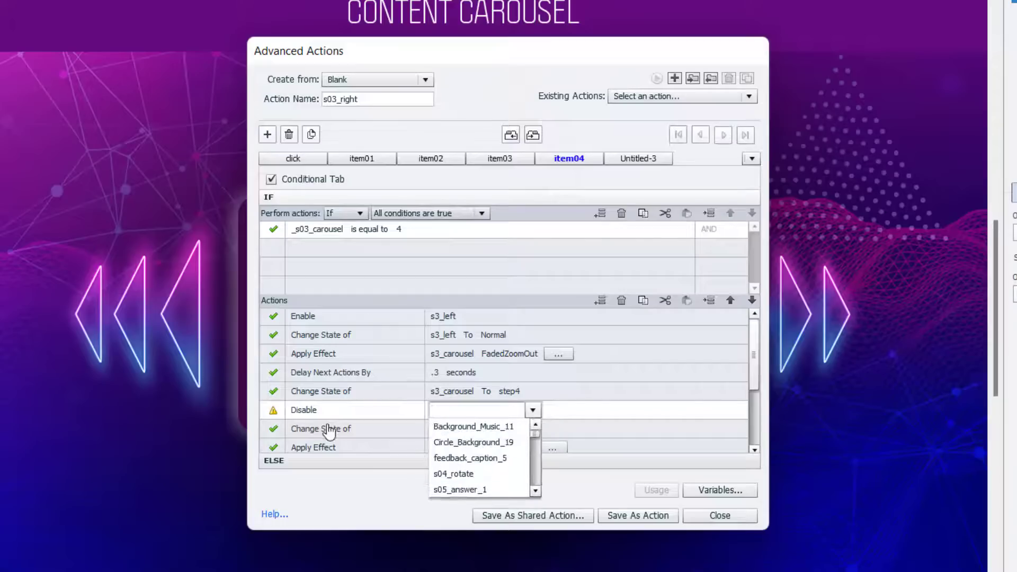
{"action": "type", "text": "right"}
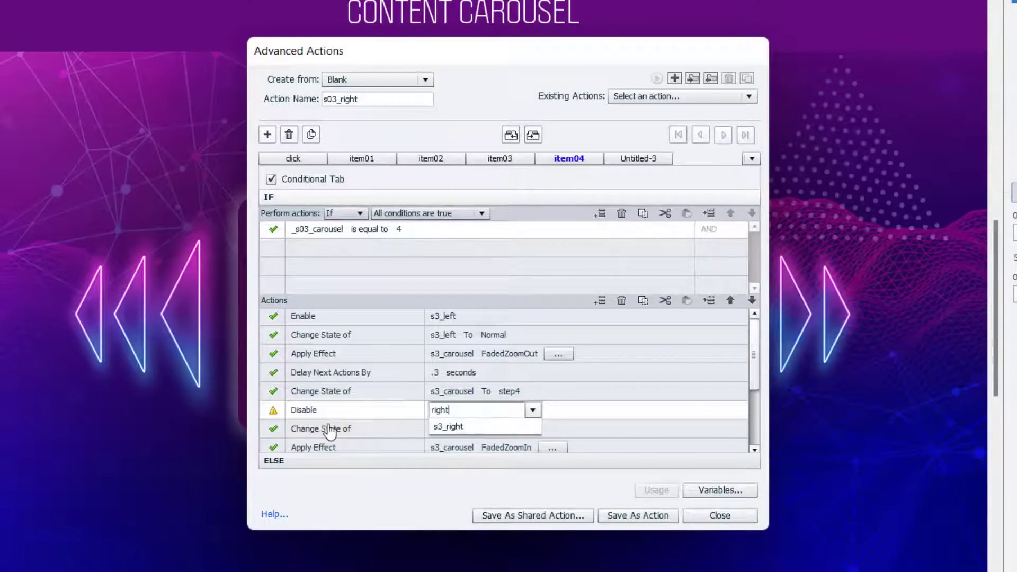
{"action": "key", "text": "Return"}
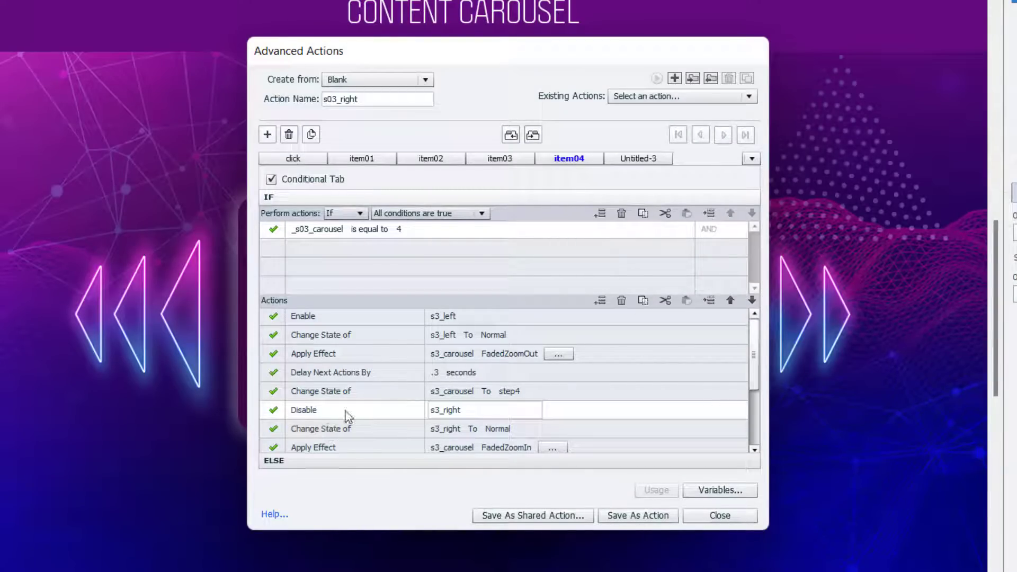
Set the s3_right state change in item04 to disabled
{"action": "left_click", "coordinate": [504, 431]}
{"action": "left_click", "coordinate": [523, 461]}
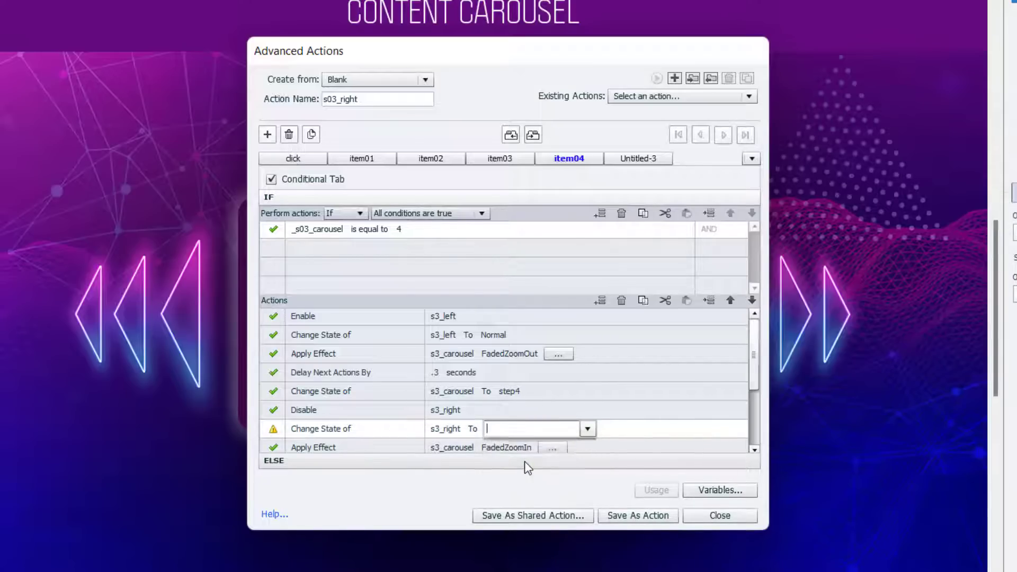
{"action": "left_click_drag", "start_coordinate": [754, 352], "coordinate": [753, 375]}
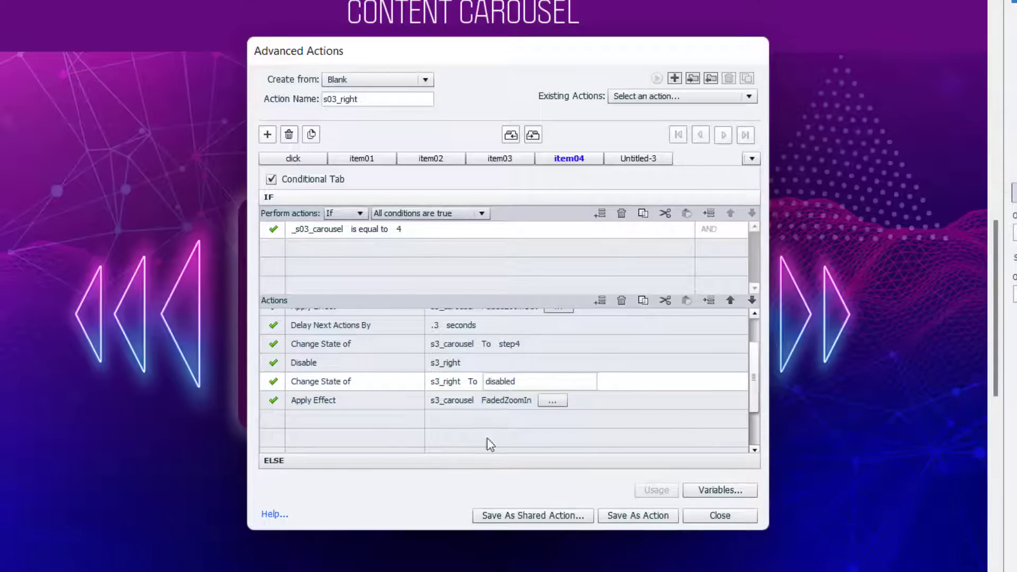
Add a Show action for slide03_continue after the FadedZoomIn effect and save the s03_right advanced action
{"action": "left_click", "coordinate": [316, 419]}
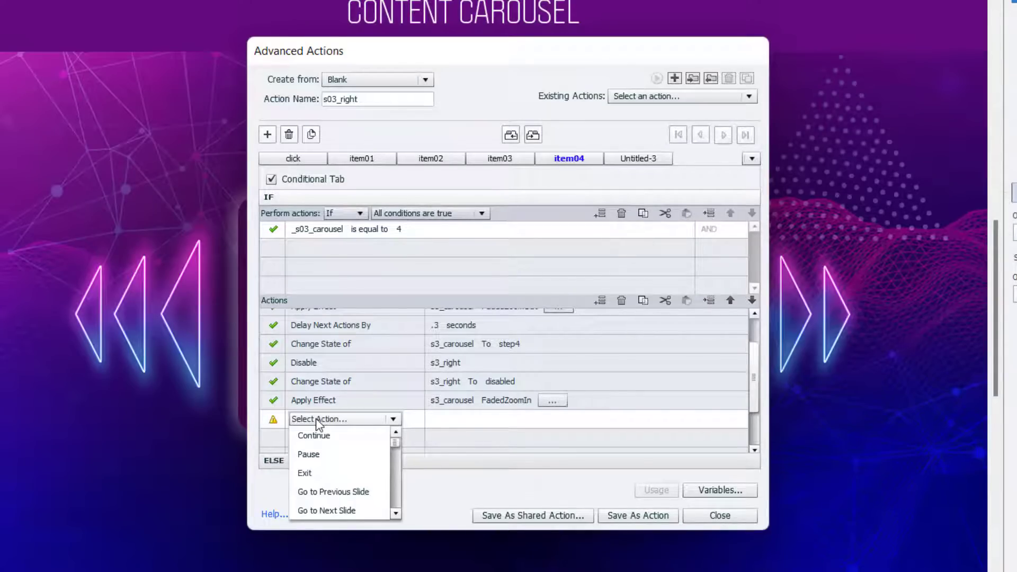
{"action": "scroll", "coordinate": [317, 424], "scroll_direction": "down", "scroll_amount": 5}
{"action": "left_click", "coordinate": [318, 455]}
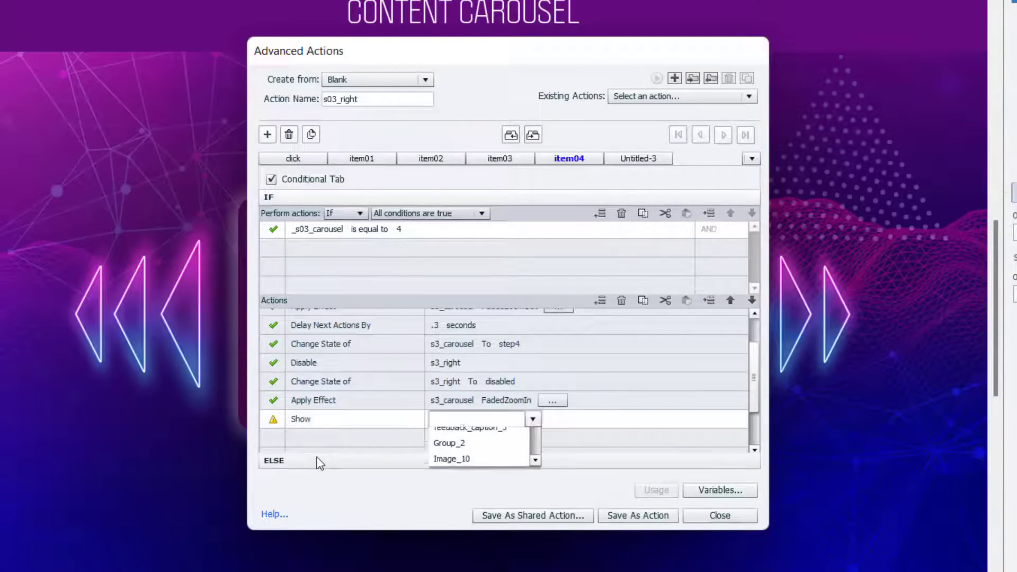
{"action": "type", "text": "con"}
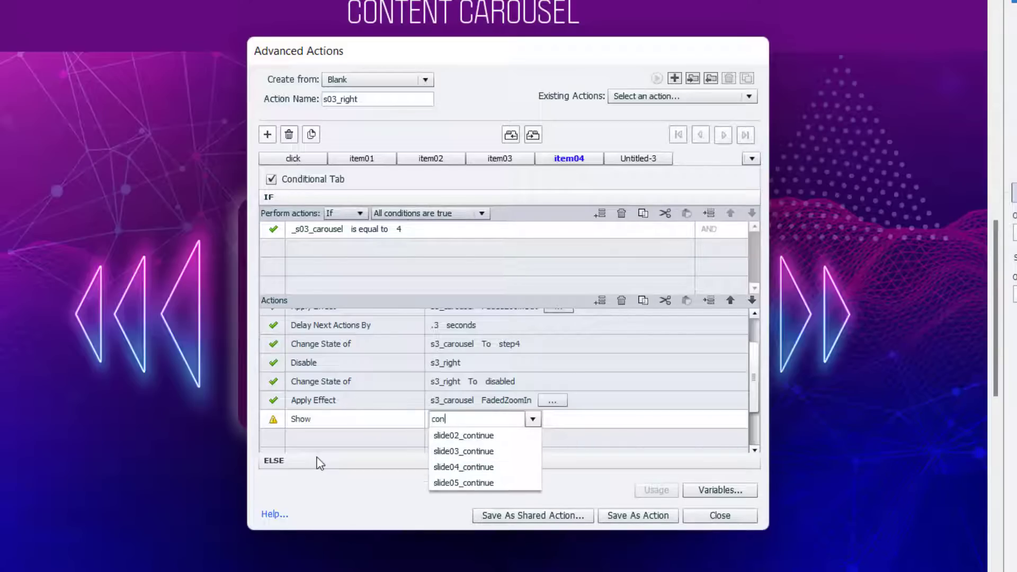
{"action": "key", "text": "Down"}
{"action": "key", "text": "Down"}
{"action": "key", "text": "Down"}
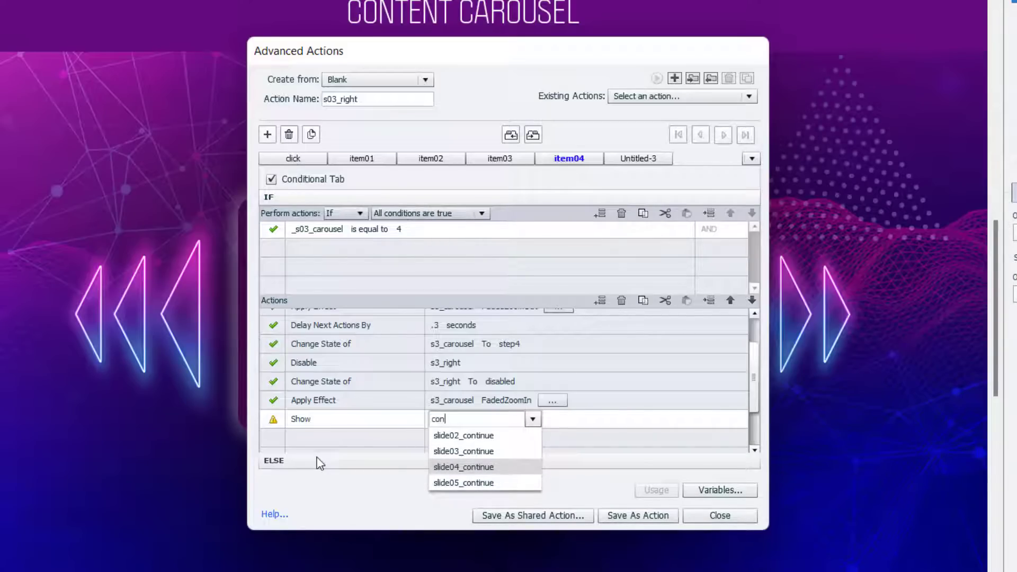
{"action": "key", "text": "Up"}
{"action": "key", "text": "Return"}
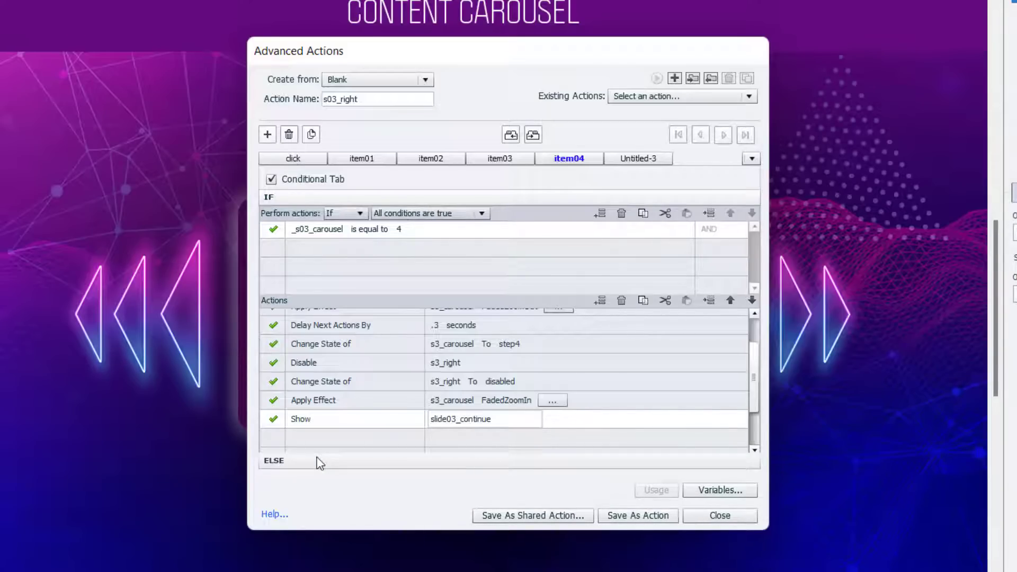
{"action": "left_click", "coordinate": [641, 518]}
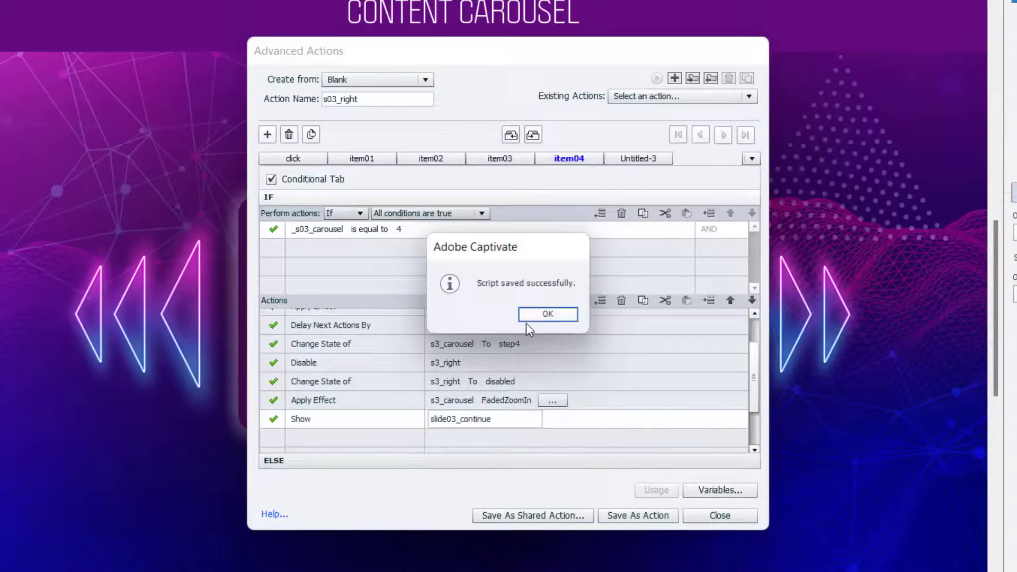
{"action": "left_click", "coordinate": [526, 320]}
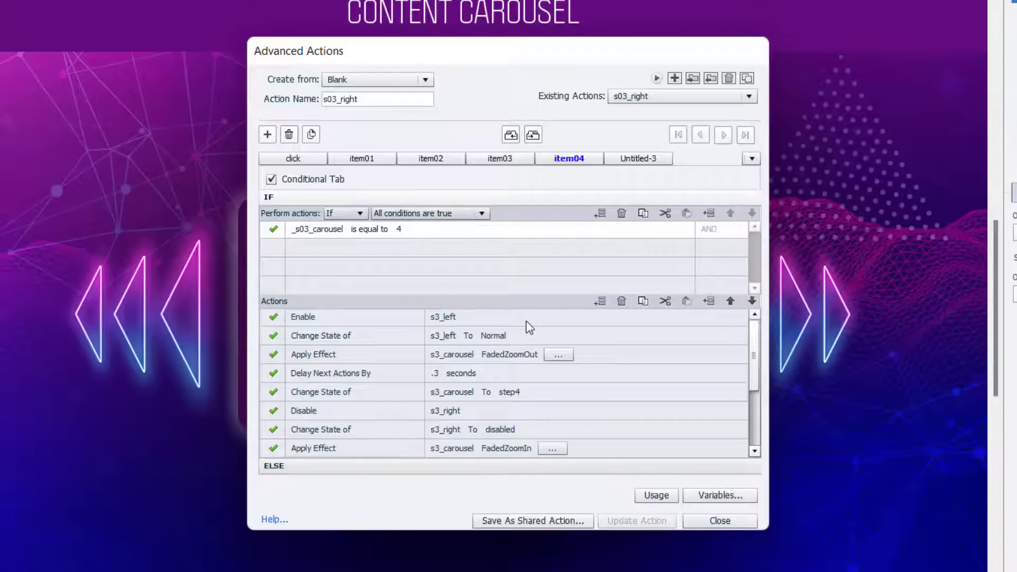
Duplicate the s03_right advanced action and name the copy s03_left
{"action": "left_click", "coordinate": [748, 81]}
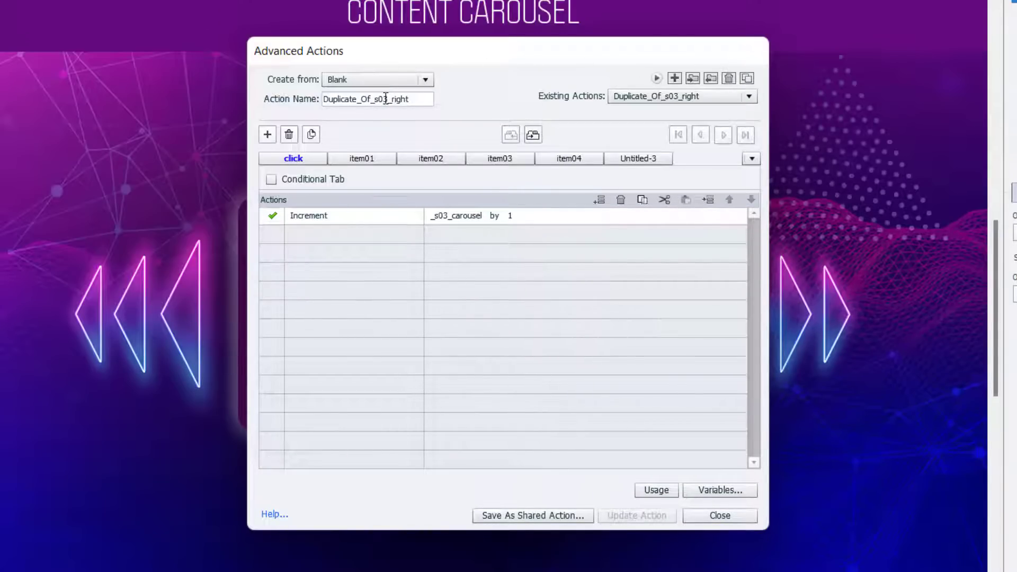
{"action": "left_click_drag", "start_coordinate": [375, 98], "coordinate": [301, 99]}
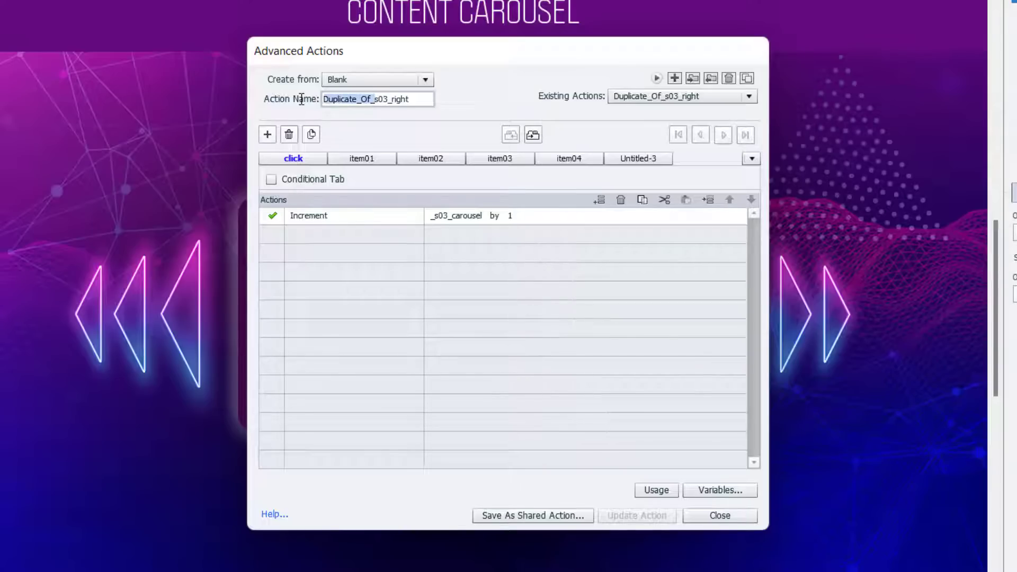
{"action": "key", "text": "BackSpace"}
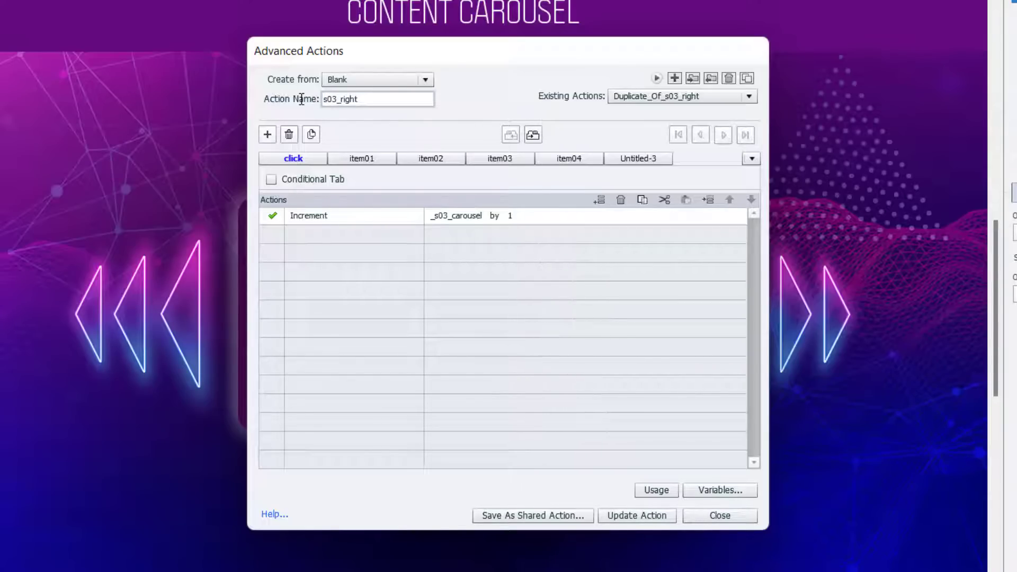
{"action": "key", "text": "shift+Left"}
{"action": "key", "text": "shift+Left"}
{"action": "key", "text": "shift+Left"}
{"action": "key", "text": "shift+Left"}
{"action": "key", "text": "shift+Left"}
{"action": "type", "text": "left"}
Replace the Increment action in the click tab with Decrement _s03_carousel by 1
{"action": "left_click", "coordinate": [315, 227]}
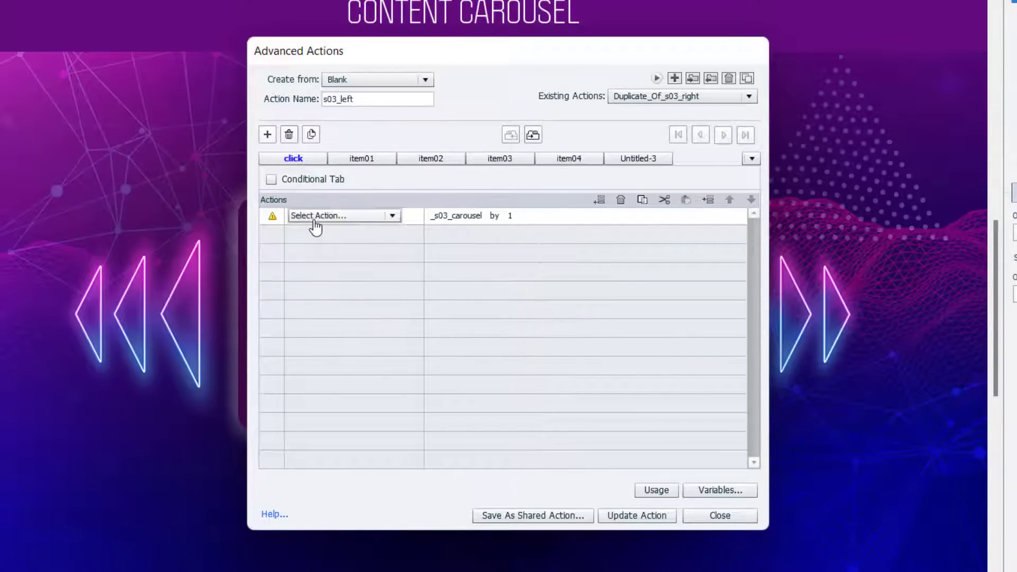
{"action": "left_click", "coordinate": [323, 227]}
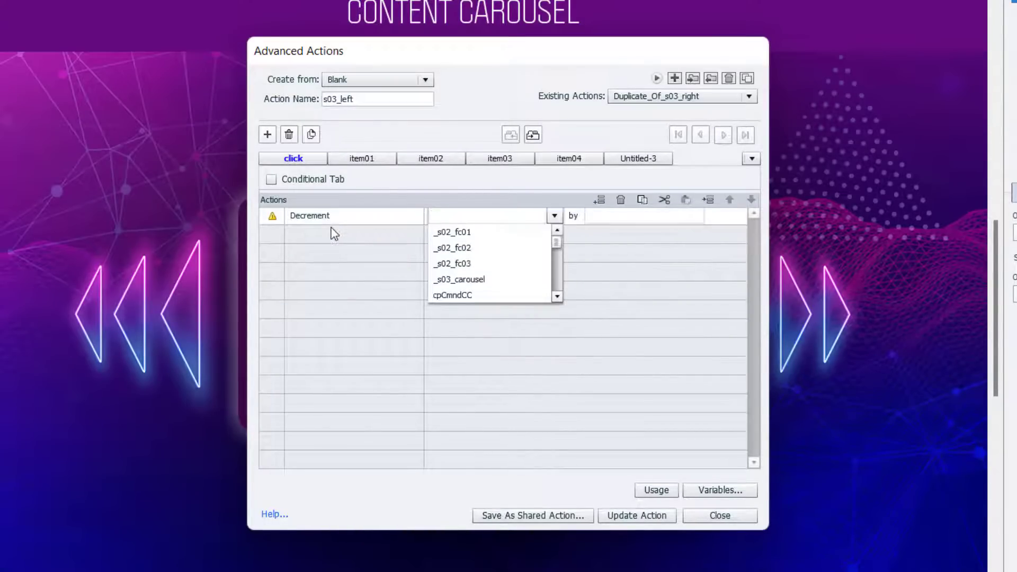
{"action": "type", "text": "car"}
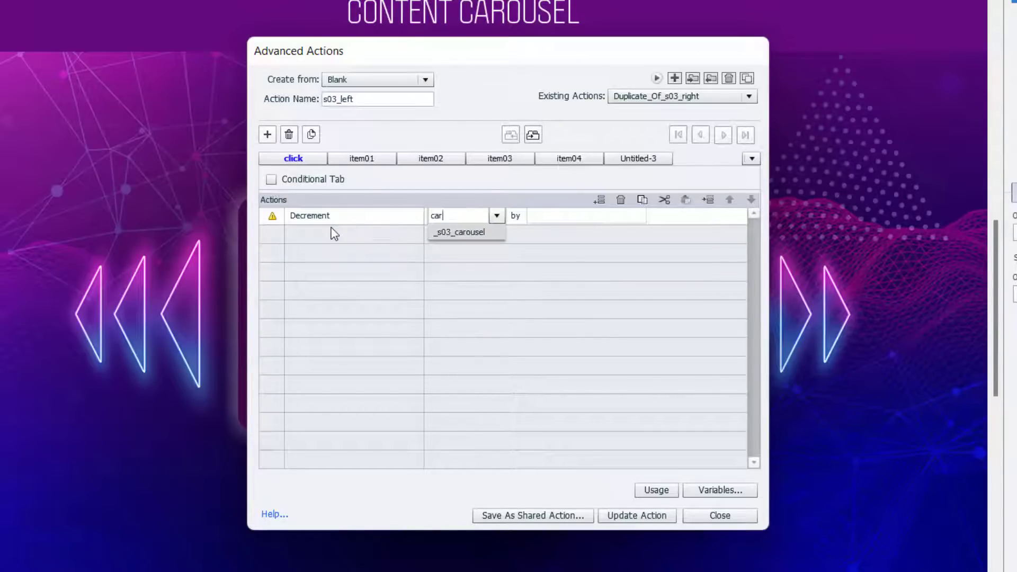
{"action": "key", "text": "Return"}
{"action": "key", "text": "Return"}
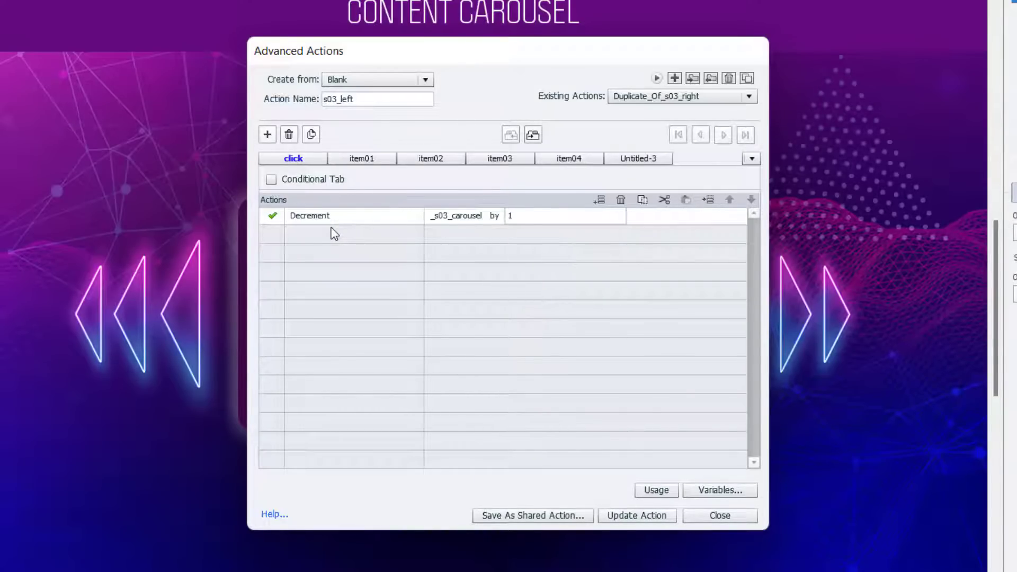
Update the s03_left advanced action and close the Advanced Actions dialog
{"action": "left_click", "coordinate": [638, 515]}
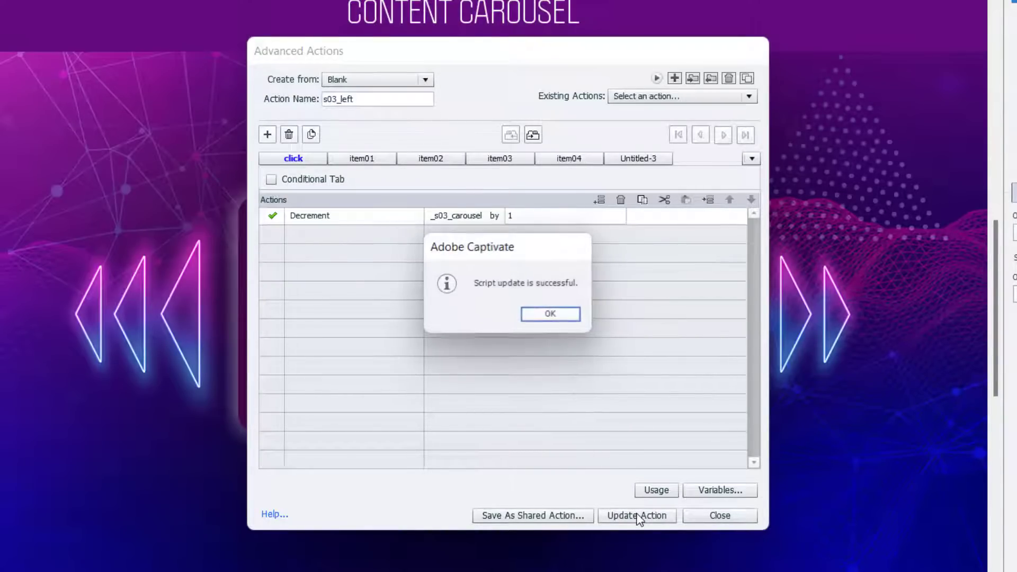
{"action": "left_click", "coordinate": [555, 315]}
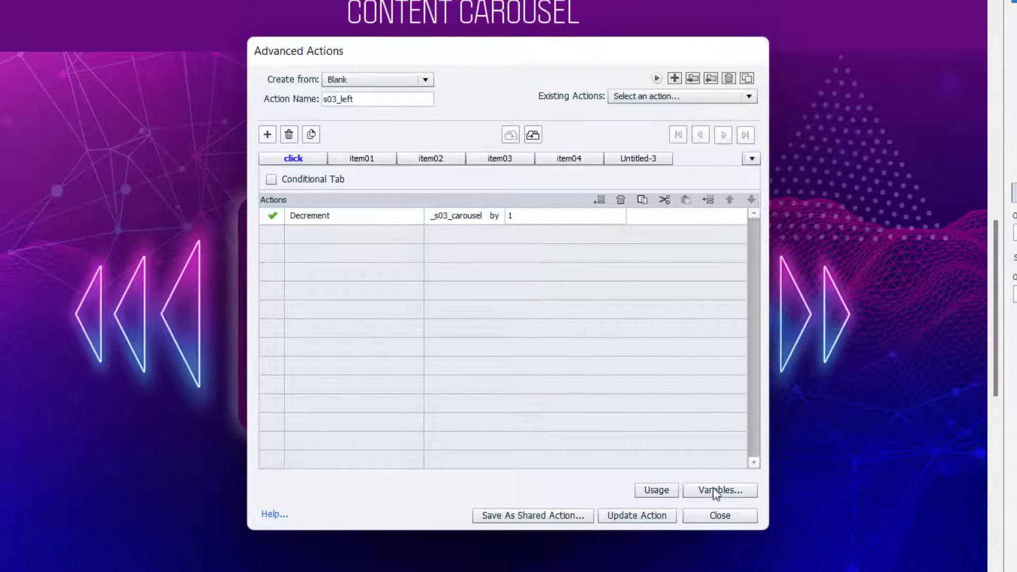
{"action": "left_click", "coordinate": [719, 515]}
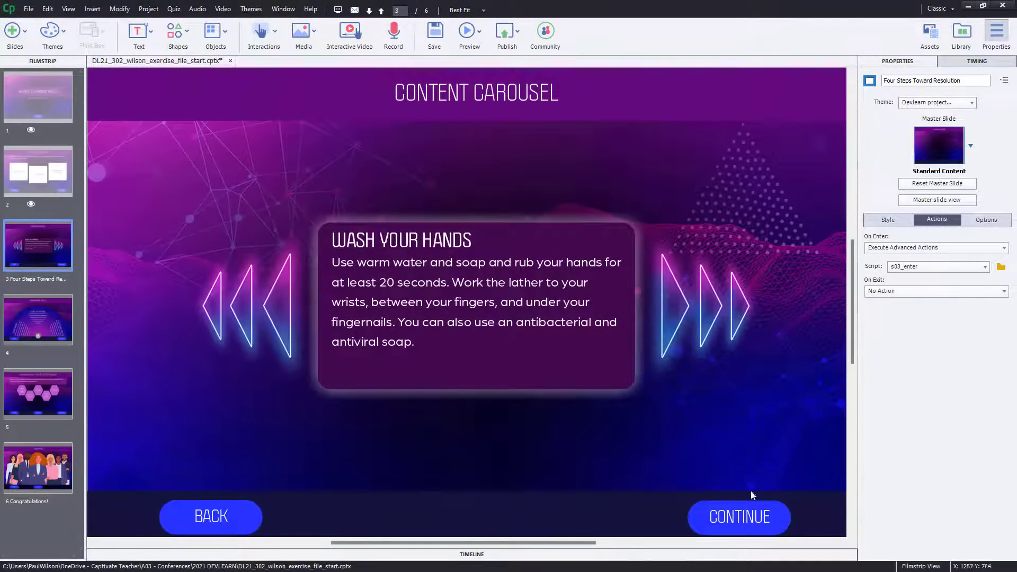
Check the output visibility setting of the slide's Continue button
{"action": "left_click", "coordinate": [744, 511]}
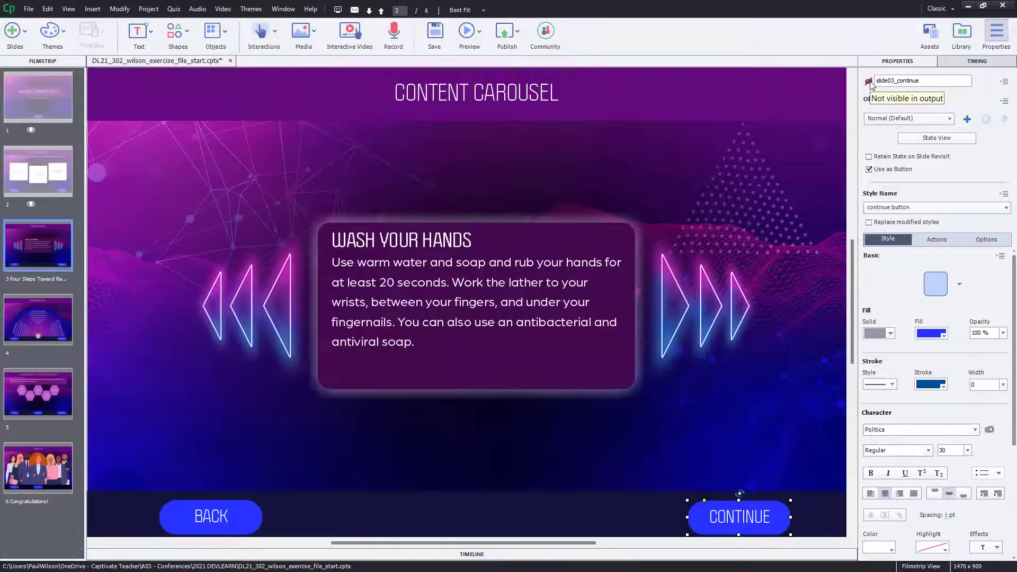
Set the left arrow button's On Success action to execute the s03_left advanced action
{"action": "left_click", "coordinate": [237, 322]}
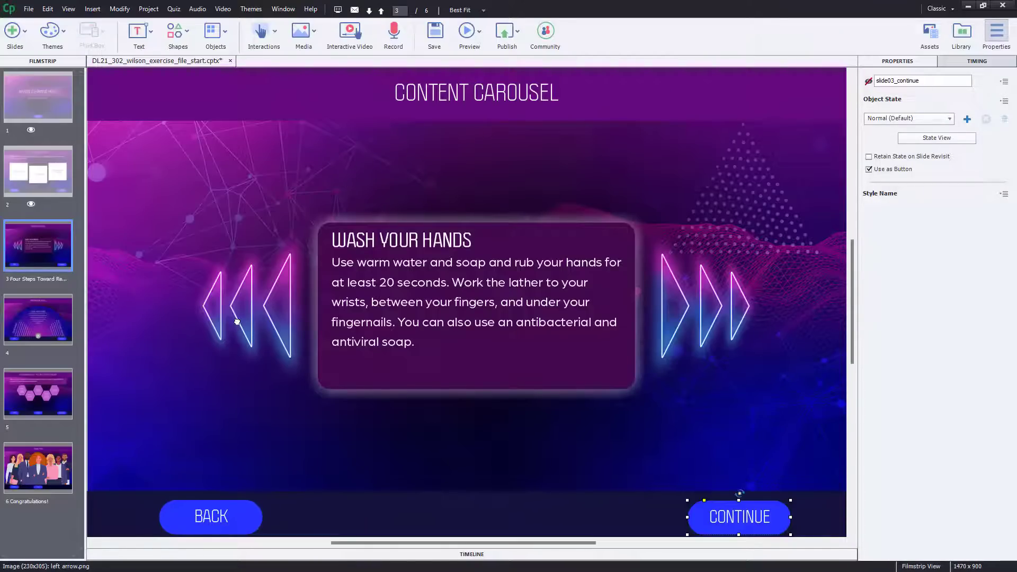
{"action": "left_click", "coordinate": [935, 188]}
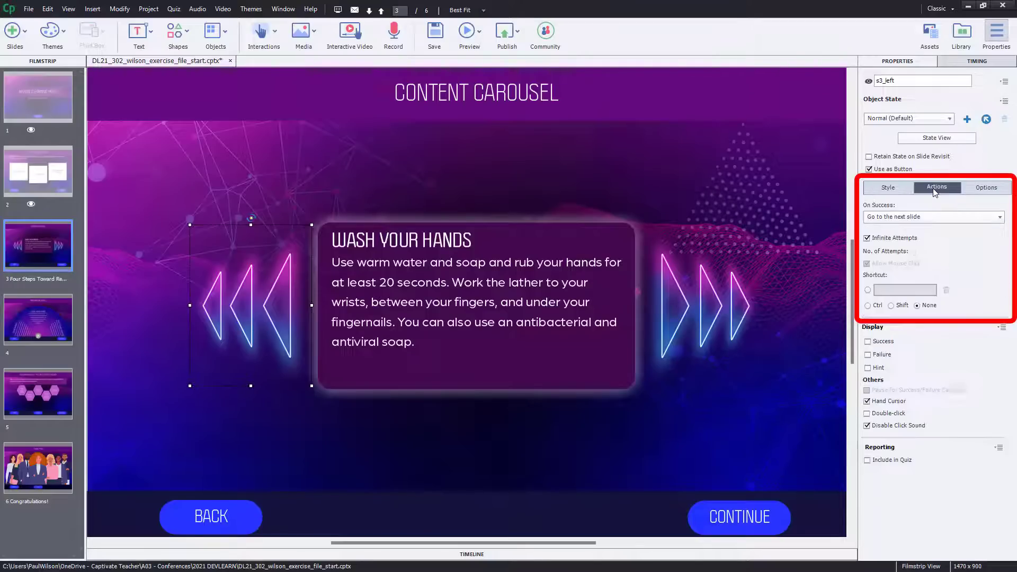
{"action": "left_click", "coordinate": [928, 217]}
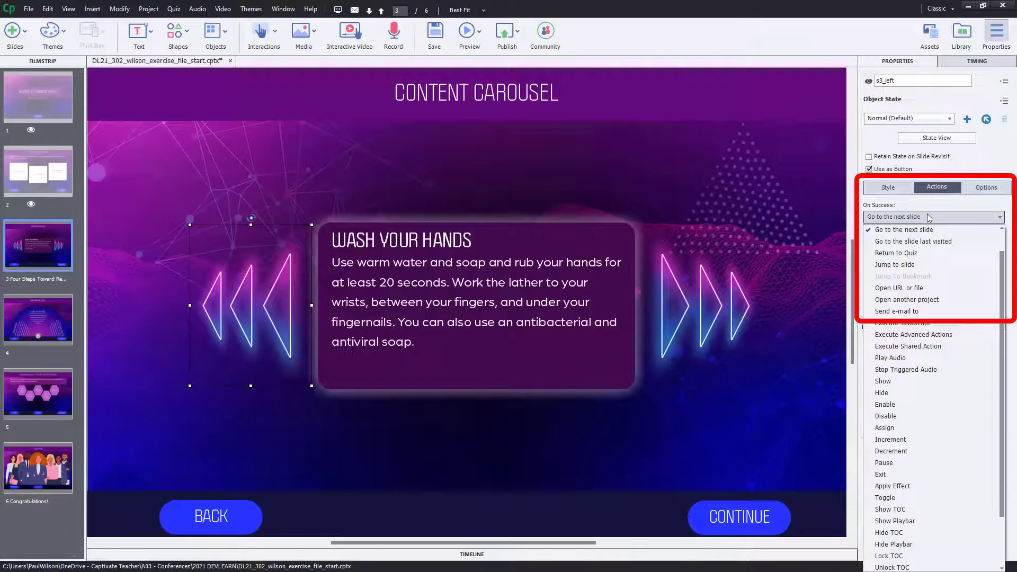
{"action": "left_click", "coordinate": [913, 334]}
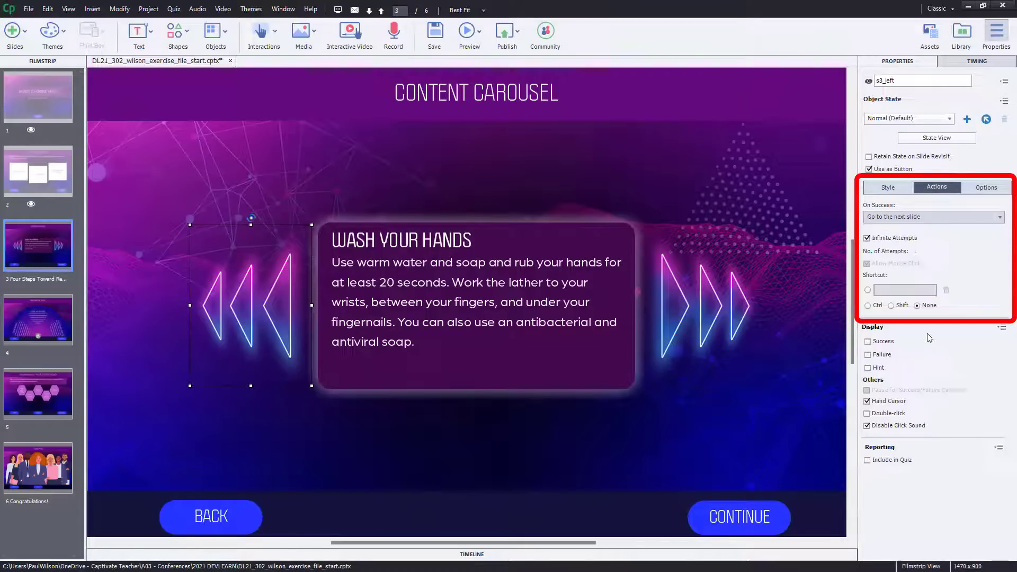
{"action": "left_click", "coordinate": [926, 242]}
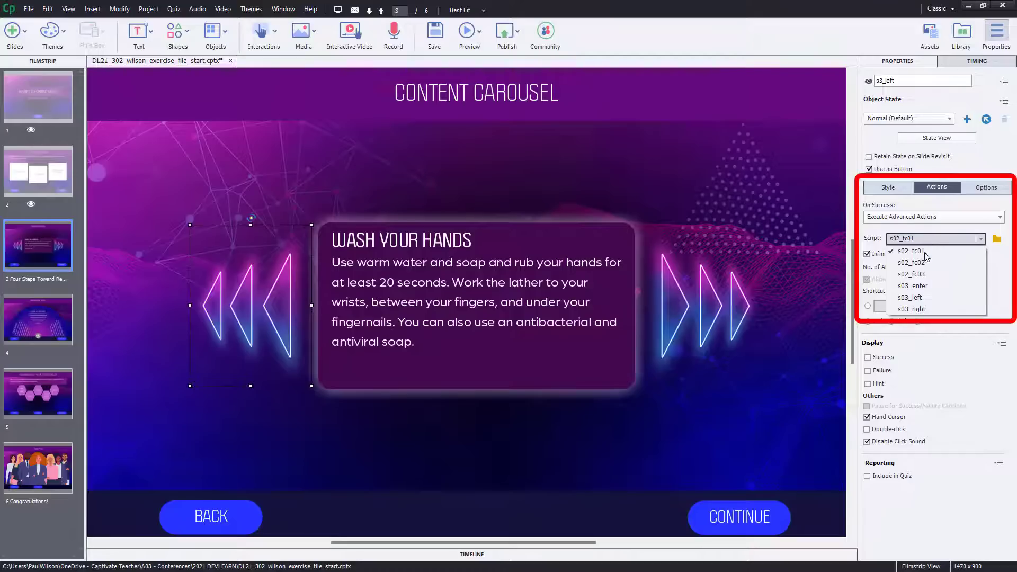
{"action": "left_click", "coordinate": [923, 296]}
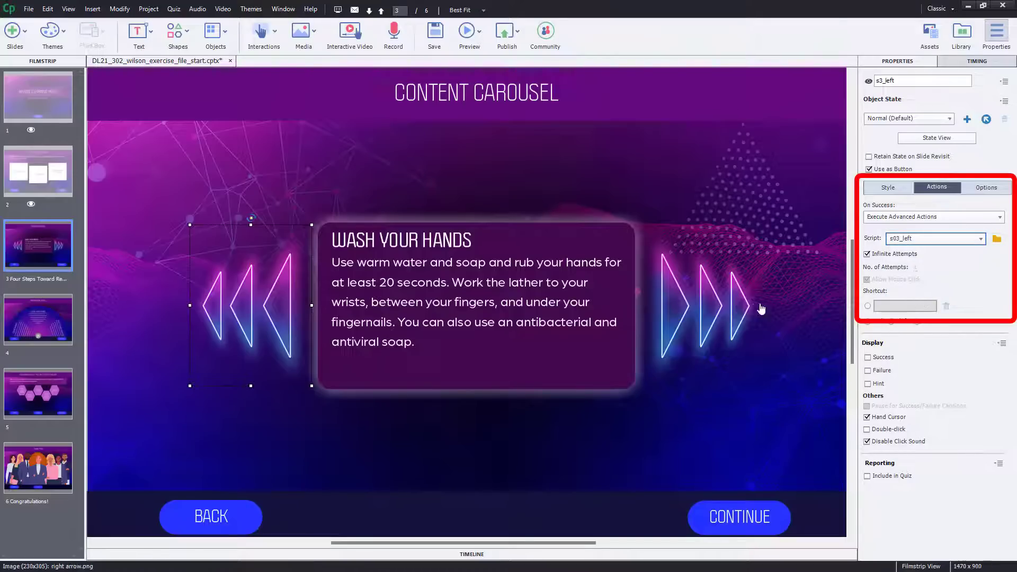
Set the right arrow button's On Success action to execute the s03_right advanced action
{"action": "left_click", "coordinate": [735, 308]}
{"action": "left_click", "coordinate": [913, 216]}
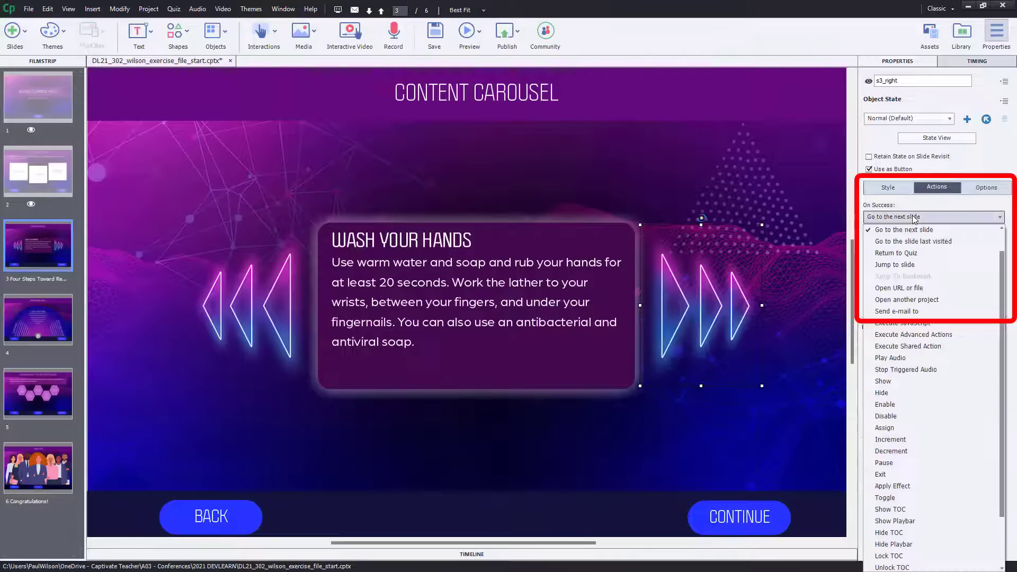
{"action": "left_click", "coordinate": [920, 334]}
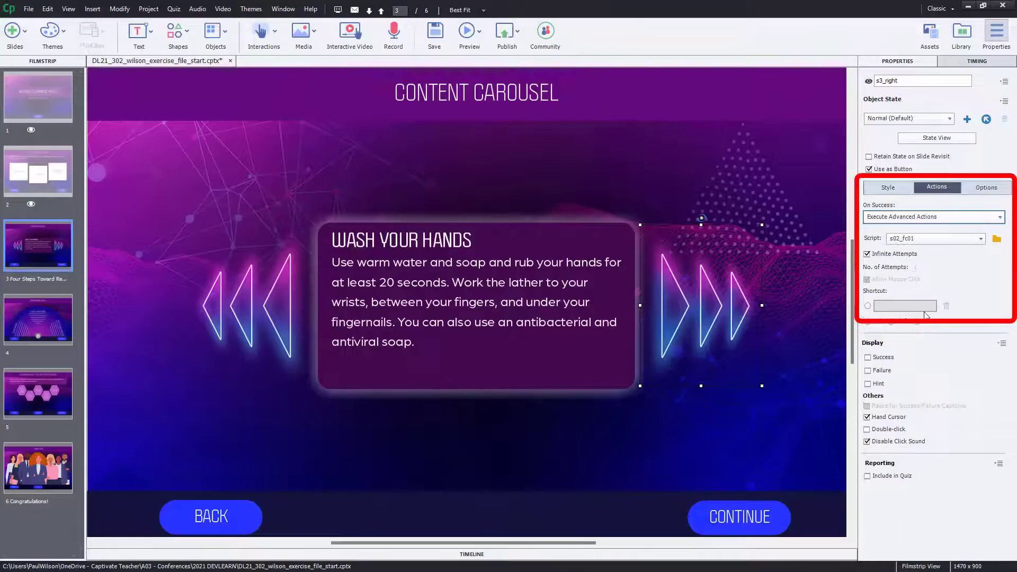
{"action": "left_click", "coordinate": [932, 238]}
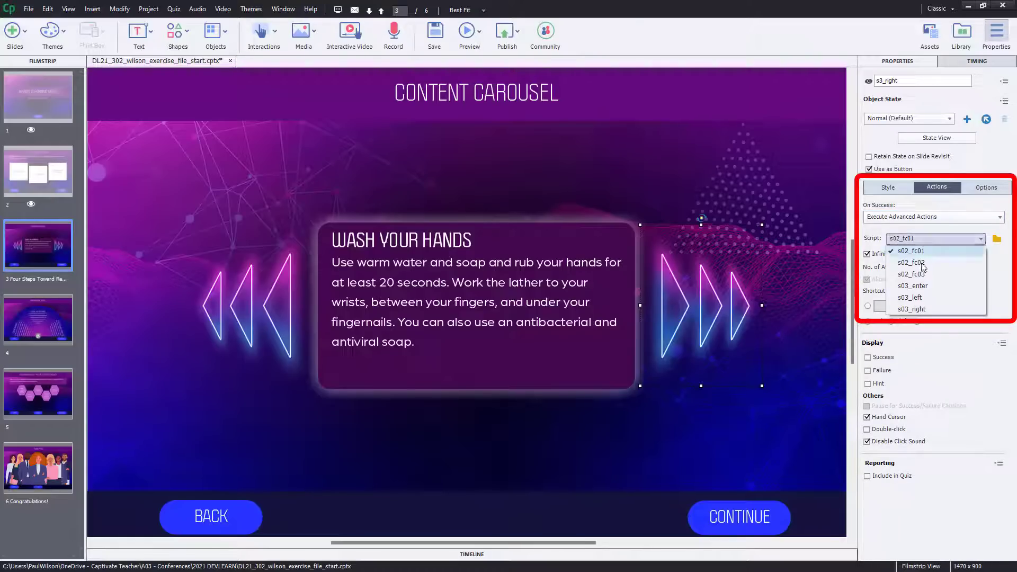
{"action": "left_click", "coordinate": [931, 309]}
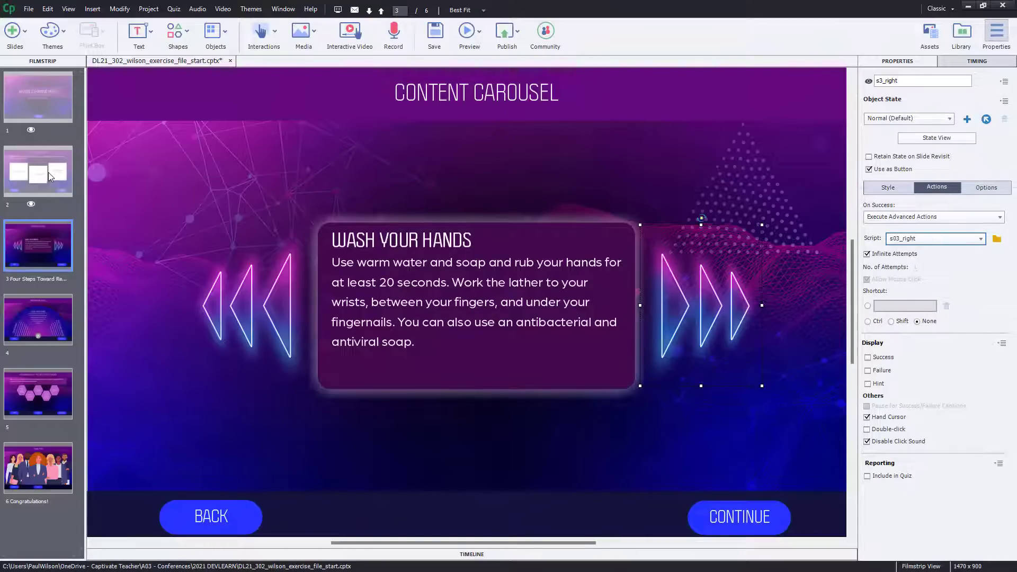
Preview the project as HTML5 in the browser and advance the carousel with the right arrow to the Wear a Mask card
{"action": "left_click", "coordinate": [476, 32]}
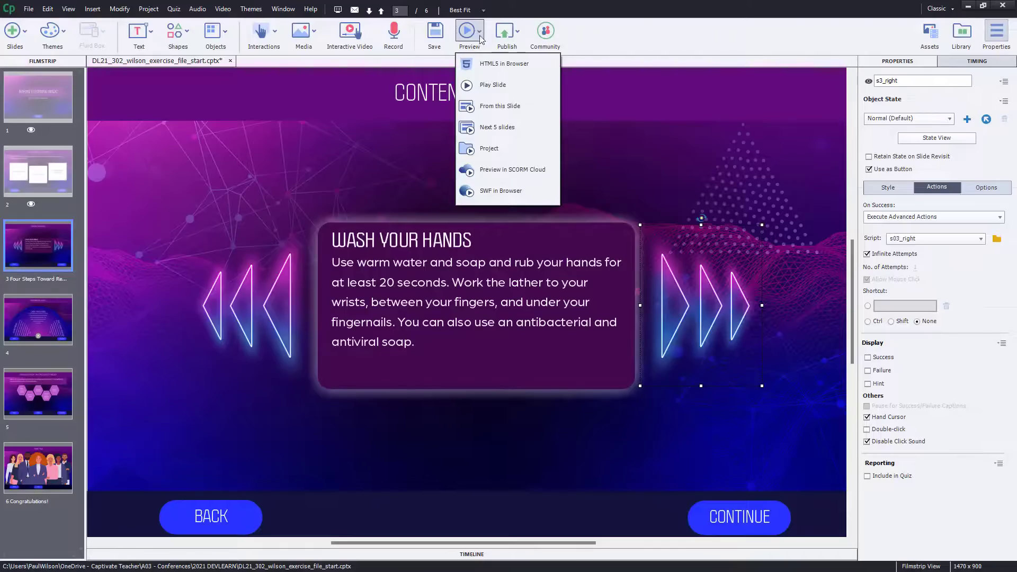
{"action": "left_click", "coordinate": [503, 68]}
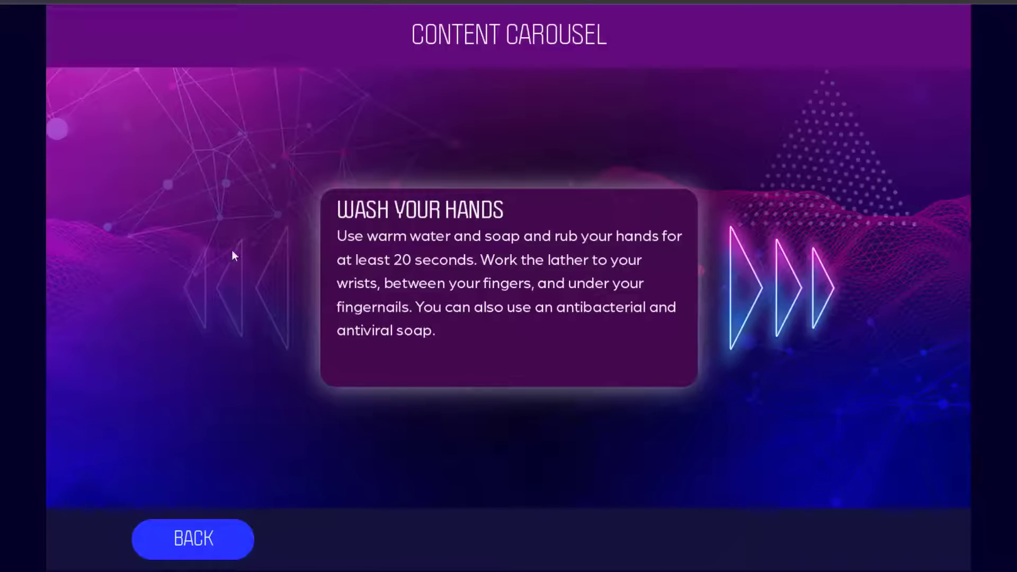
{"action": "left_click", "coordinate": [774, 289]}
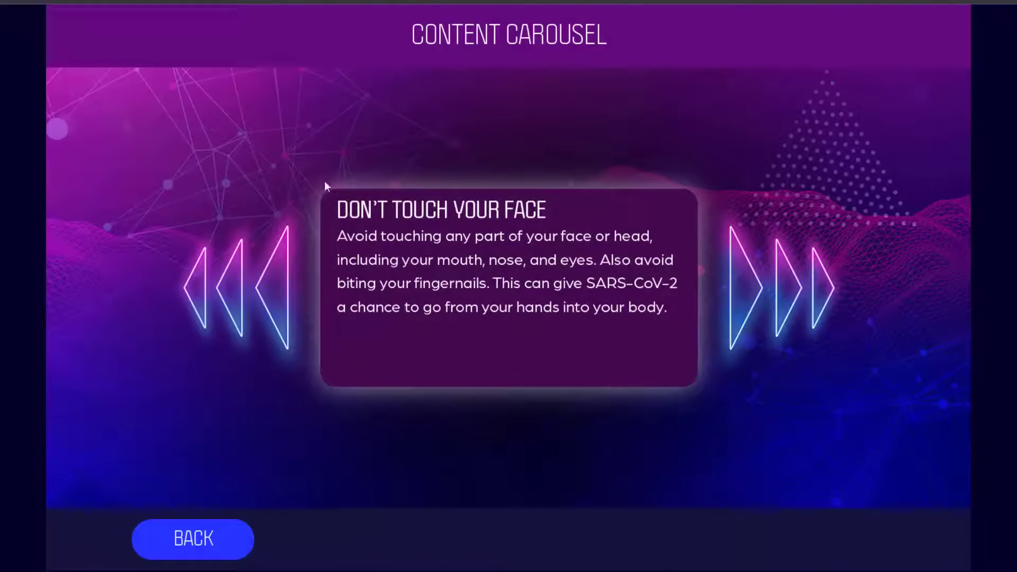
{"action": "left_click", "coordinate": [794, 293]}
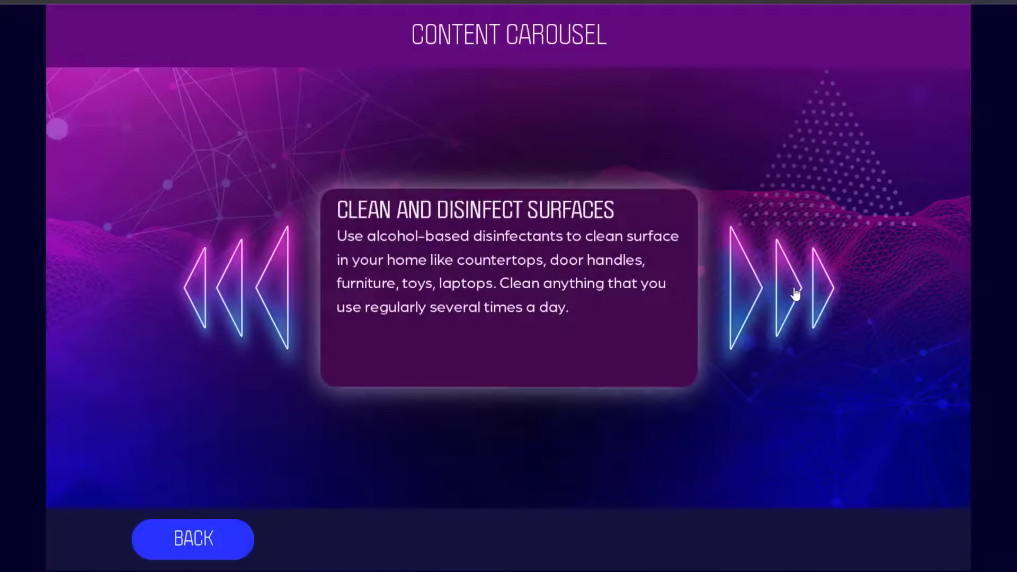
{"action": "left_click", "coordinate": [795, 293]}
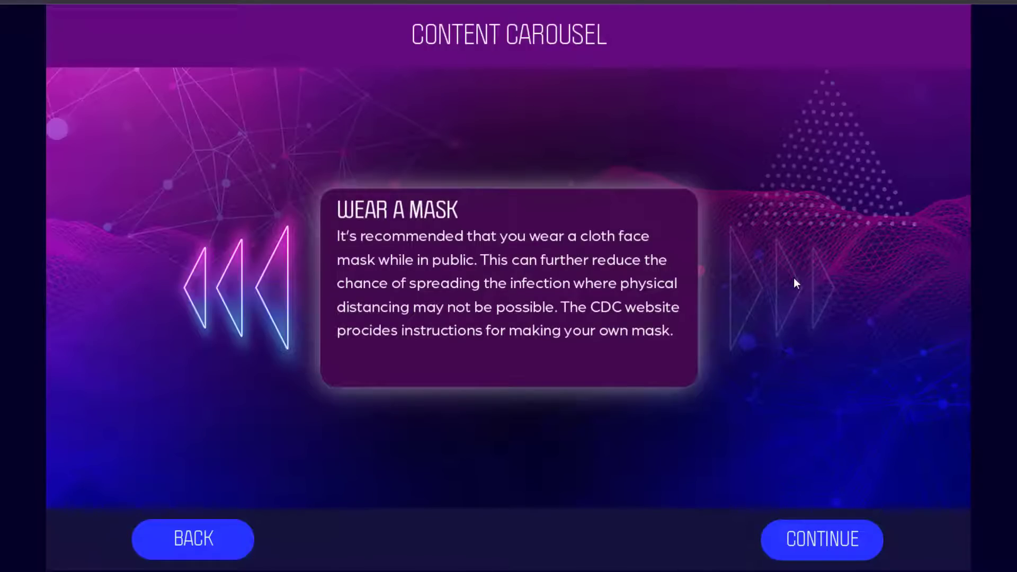
Test the carousel in the preview by stepping back three cards with the left arrow and forward again with the right arrow
{"action": "left_click", "coordinate": [260, 294]}
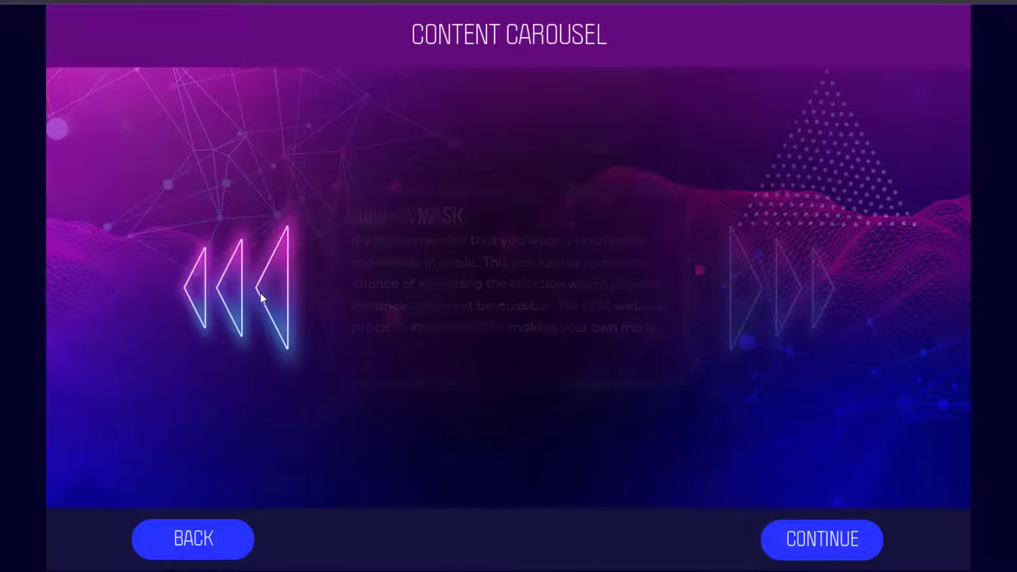
{"action": "left_click", "coordinate": [259, 293]}
{"action": "left_click", "coordinate": [260, 292]}
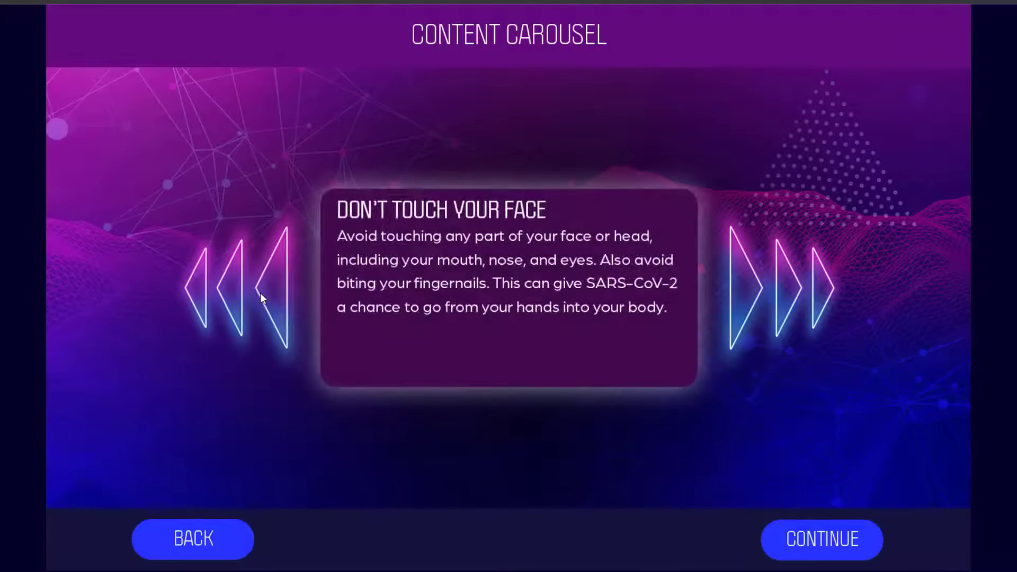
{"action": "left_click", "coordinate": [796, 294]}
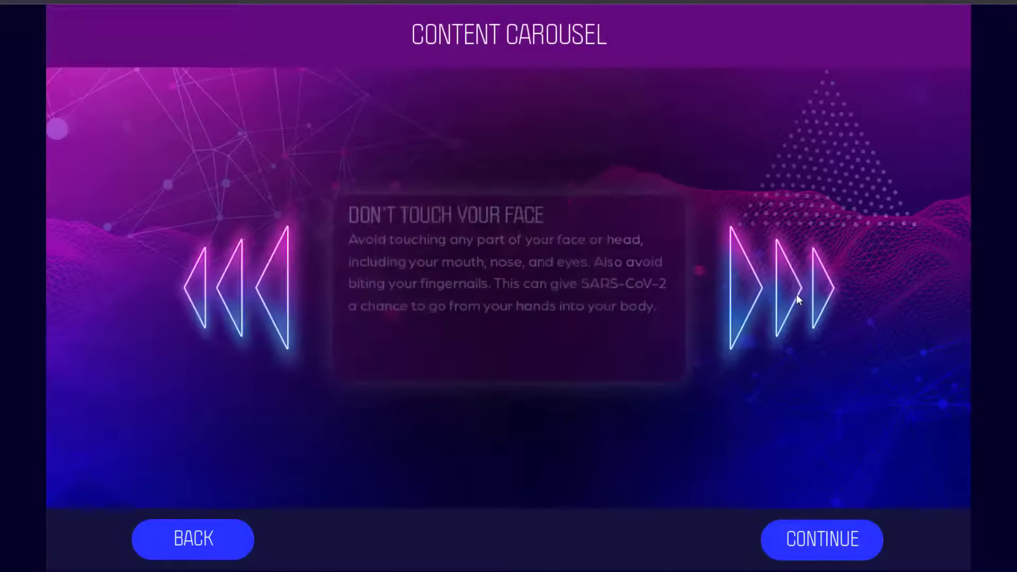
{"action": "left_click", "coordinate": [792, 291]}
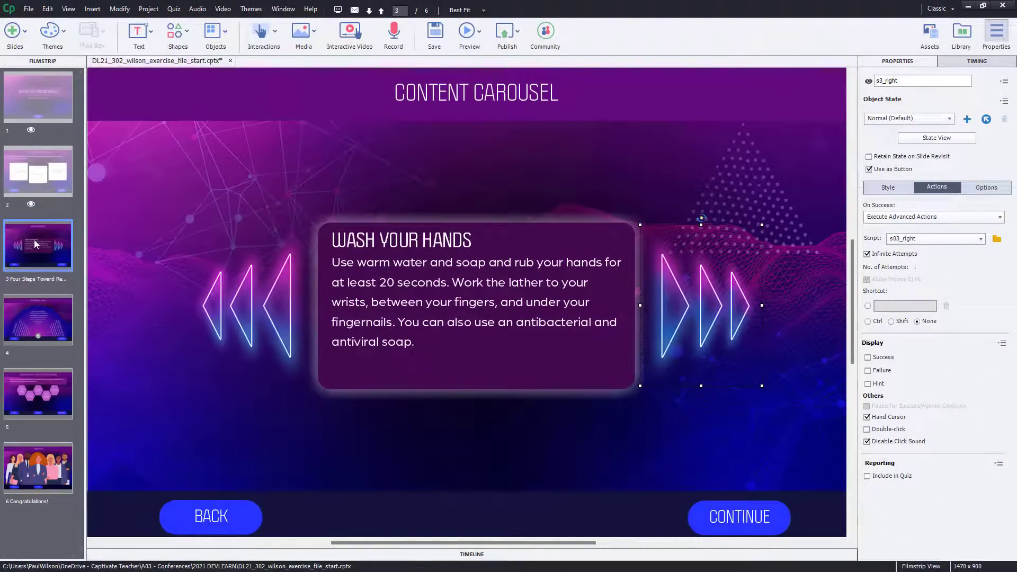
Hide slide 3 in the filmstrip and open slide 4, the Information Wheel
{"action": "right_click", "coordinate": [34, 240]}
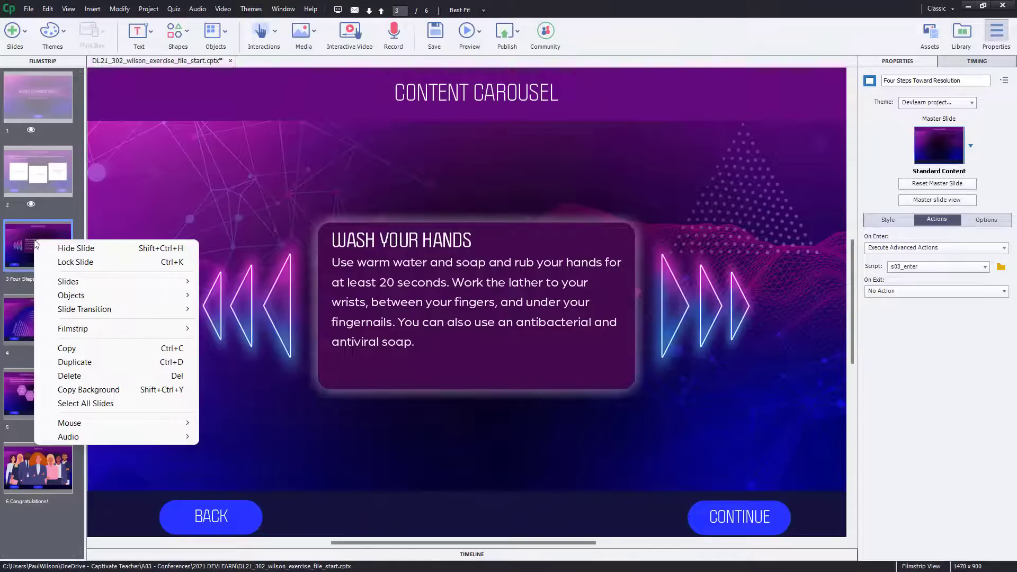
{"action": "left_click", "coordinate": [43, 247]}
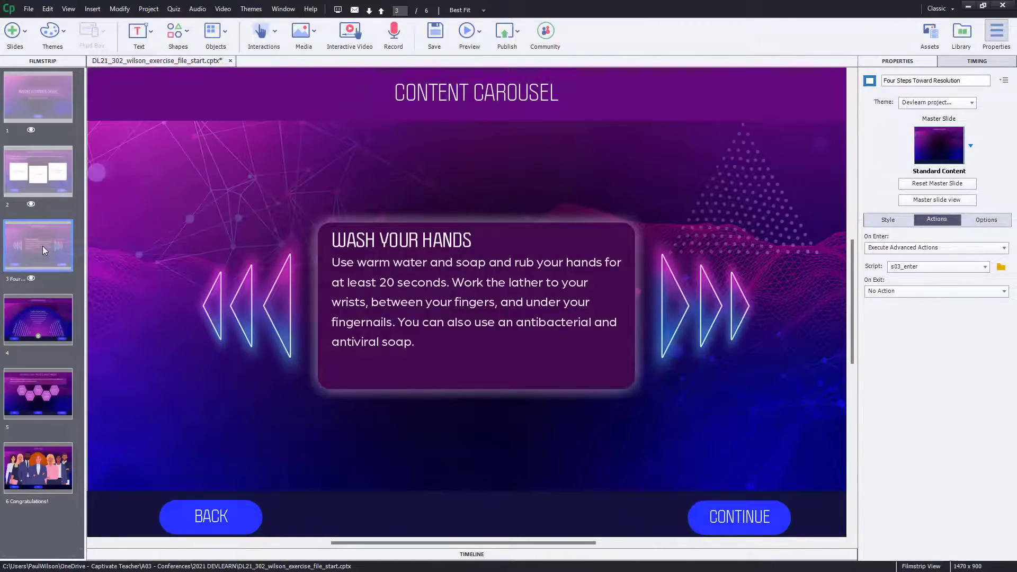
{"action": "left_click", "coordinate": [44, 326]}
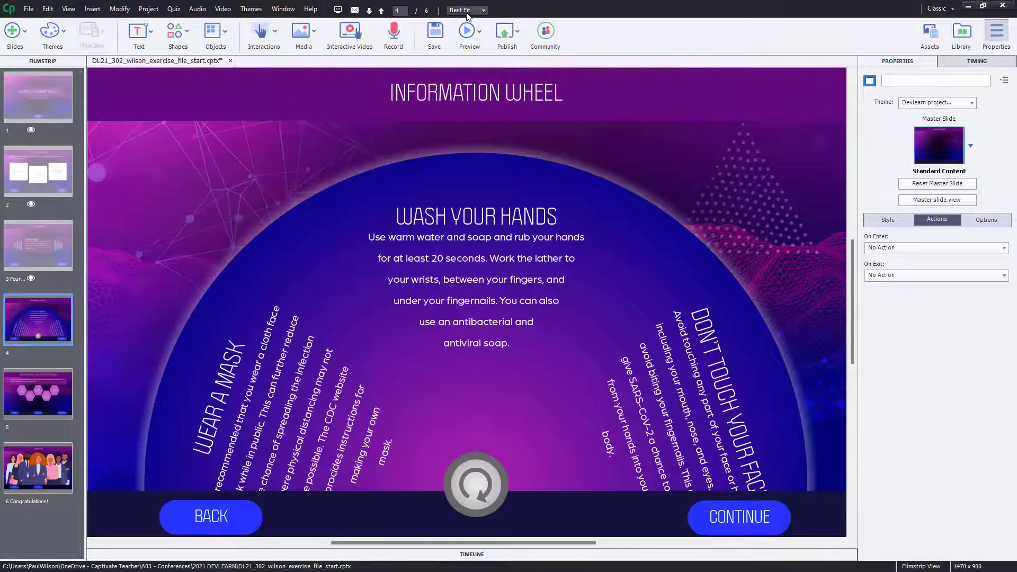
{"action": "scroll", "coordinate": [466, 12], "scroll_direction": "up", "scroll_amount": 8}
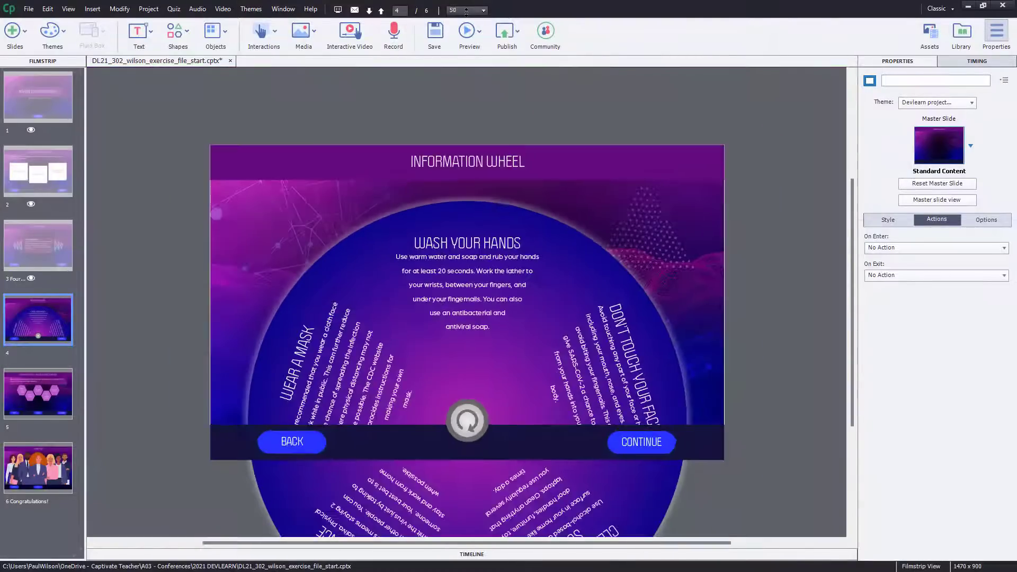
{"action": "scroll", "coordinate": [465, 239], "scroll_direction": "down", "scroll_amount": 1}
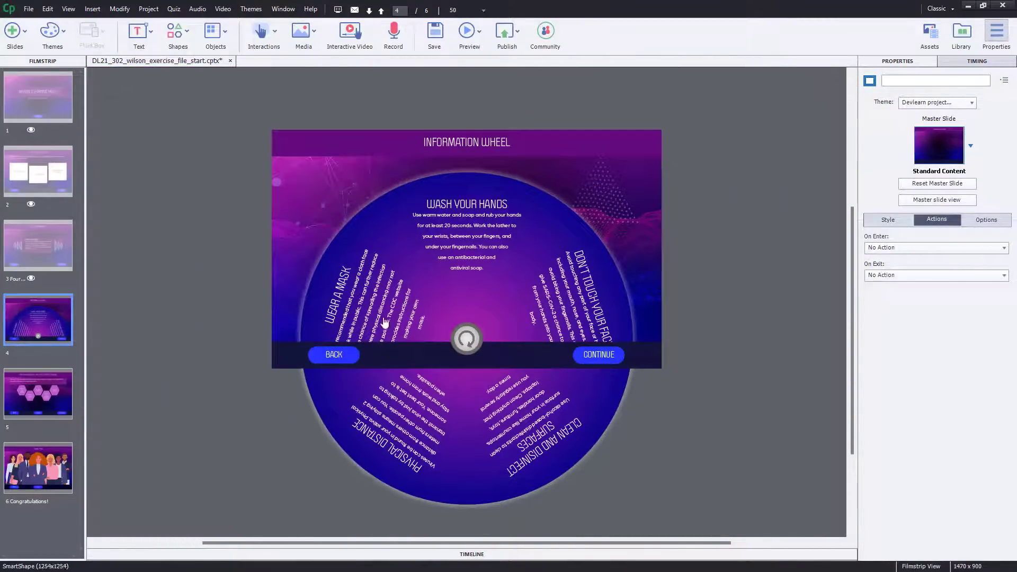
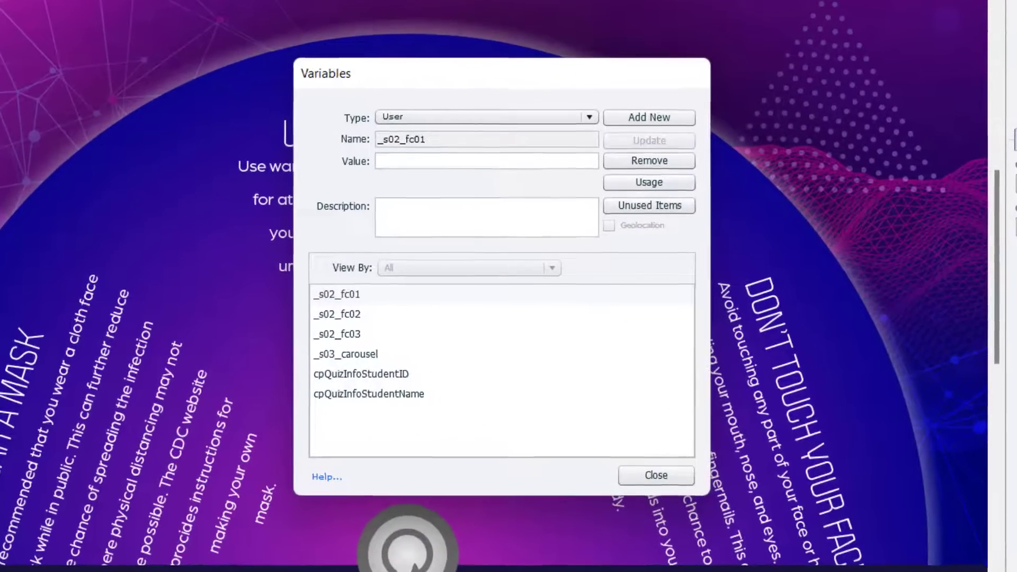
Create the user variable _s04_infor_wheel with a value of 1 and close the Variables dialog
{"action": "left_click", "coordinate": [668, 119]}
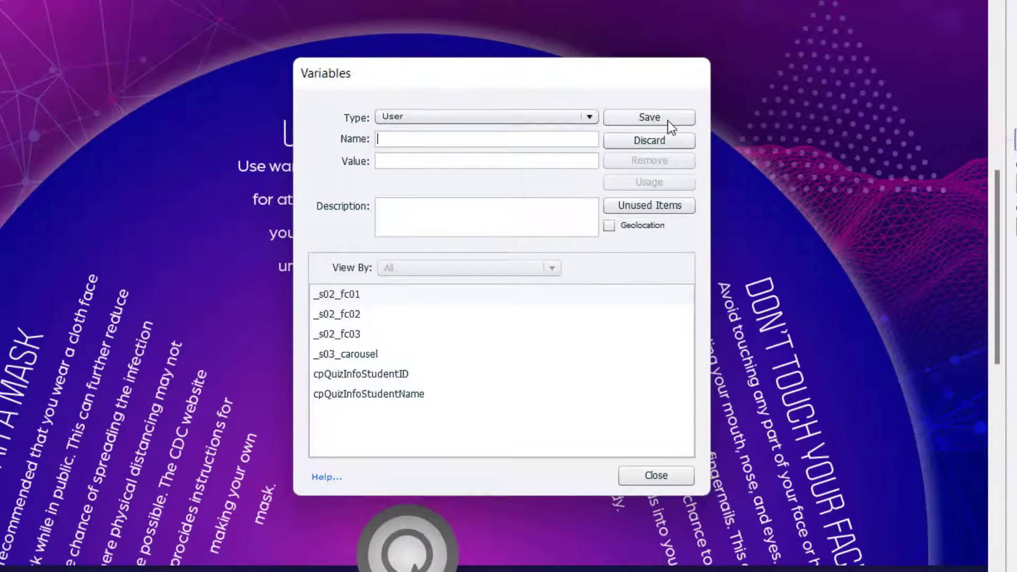
{"action": "type", "text": "_"}
{"action": "type", "text": "s04"}
{"action": "type", "text": "_infor"}
{"action": "type", "text": "_wh"}
{"action": "type", "text": "eel"}
{"action": "type", "text": "1"}
{"action": "left_click", "coordinate": [639, 122]}
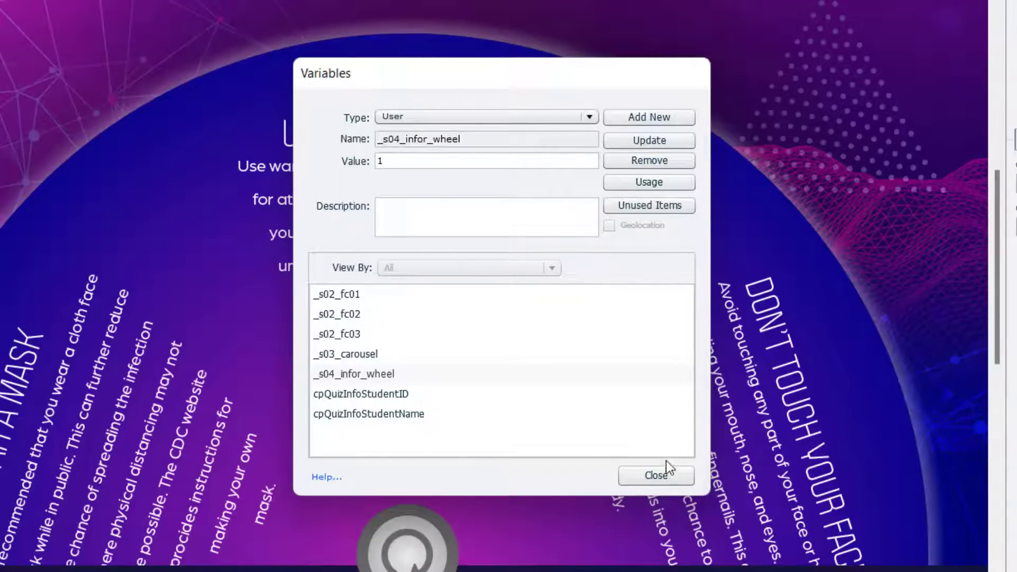
{"action": "left_click", "coordinate": [665, 473]}
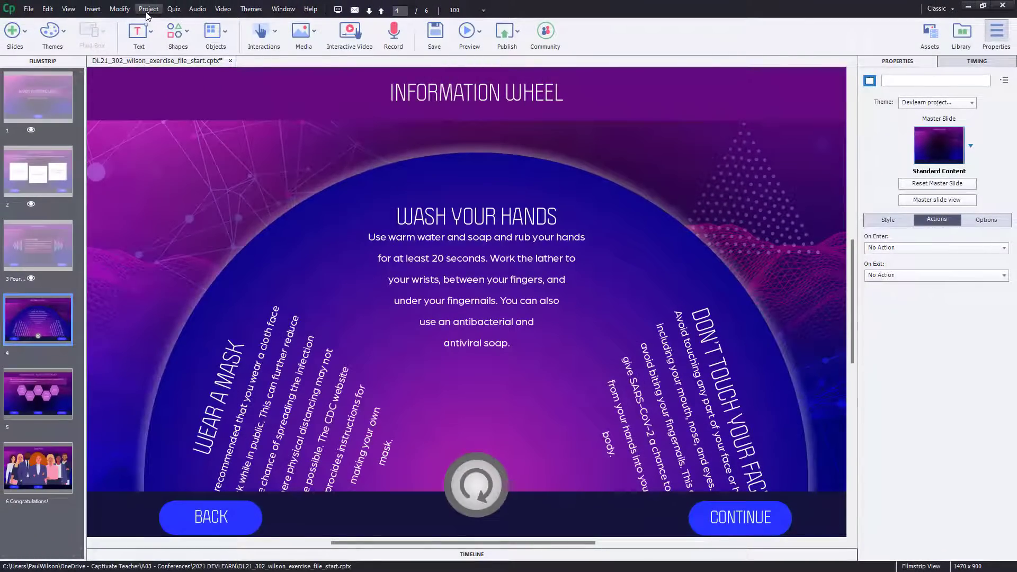
Start a new blank advanced action named s04_rotate_wheel
{"action": "left_click", "coordinate": [147, 9]}
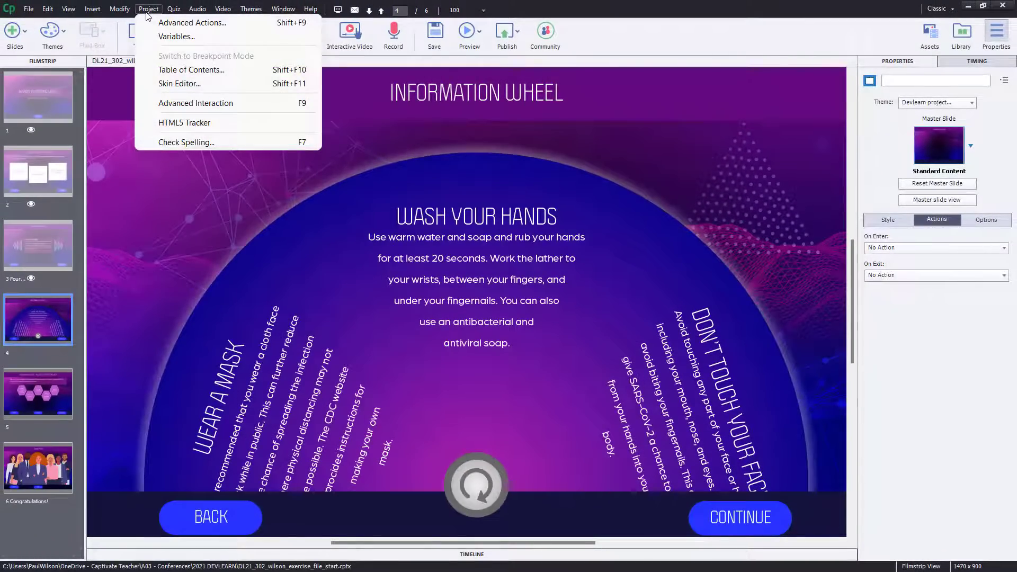
{"action": "left_click", "coordinate": [159, 19]}
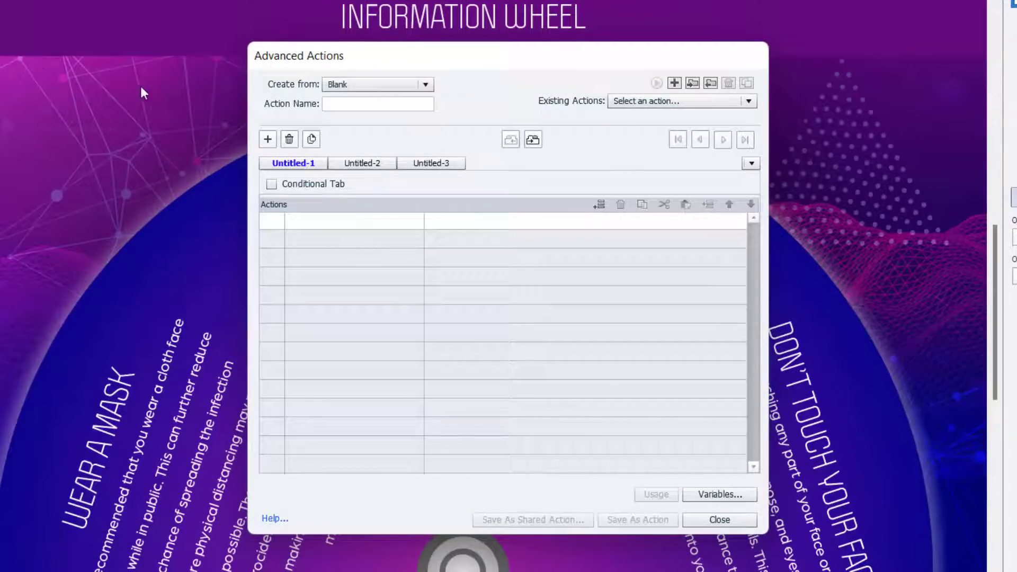
{"action": "left_click", "coordinate": [357, 108]}
{"action": "type", "text": "s04_"}
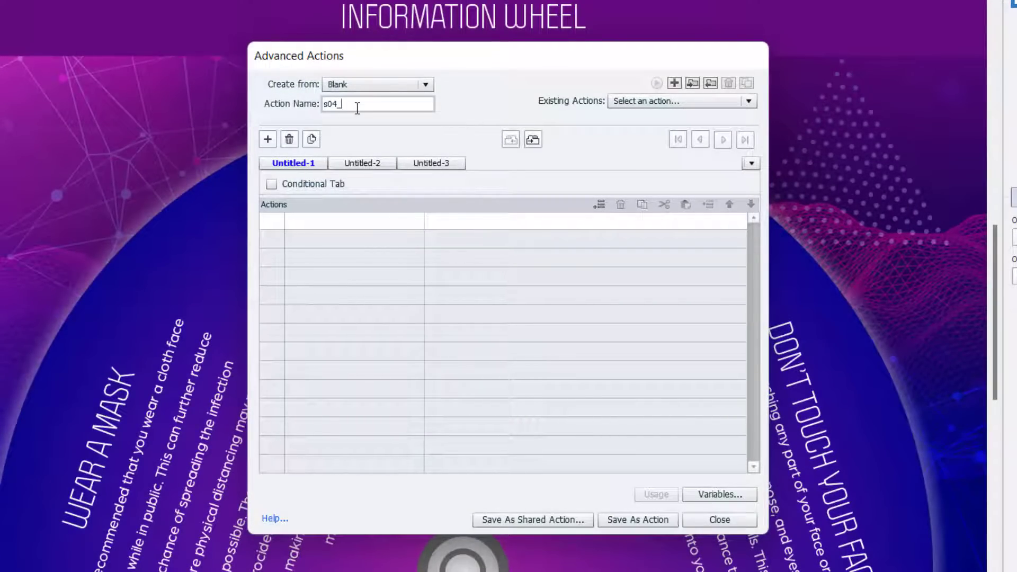
{"action": "type", "text": "rotate_wheel"}
Rename the first tab of the s04_rotate_wheel action to click
{"action": "double_click", "coordinate": [304, 164]}
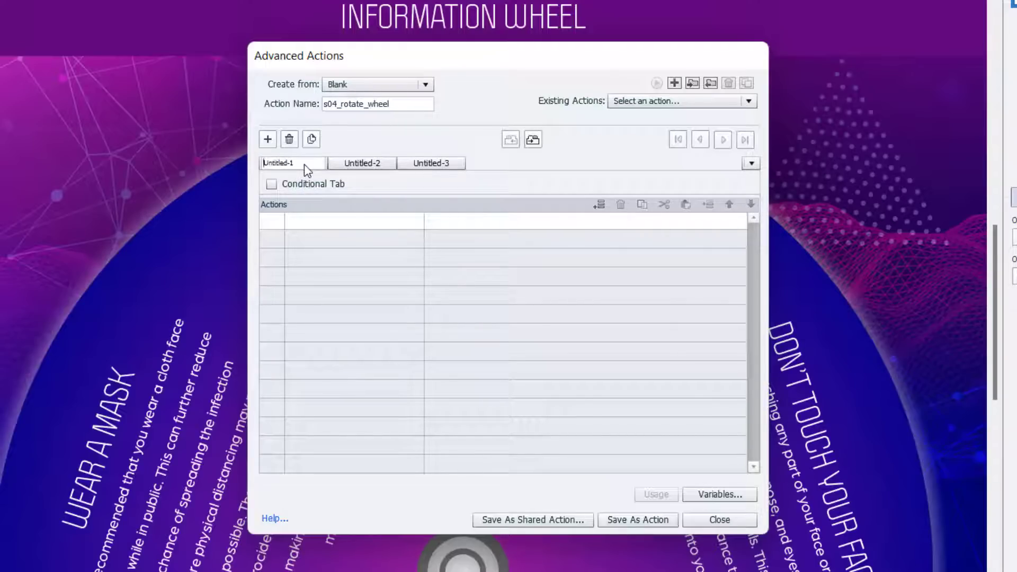
{"action": "key", "text": "ctrl+a"}
{"action": "type", "text": "click"}
{"action": "key", "text": "Return"}
Add an Apply Effect action to the click tab that applies the basic RotateTo effect to information_wheel
{"action": "left_click", "coordinate": [313, 223]}
{"action": "key", "text": "a"}
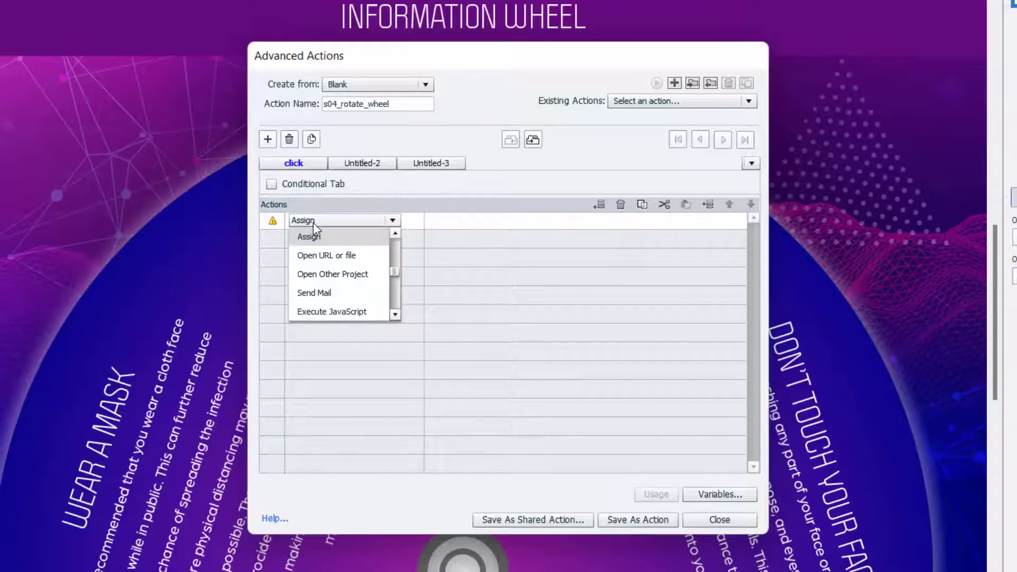
{"action": "key", "text": "a"}
{"action": "left_click", "coordinate": [319, 231]}
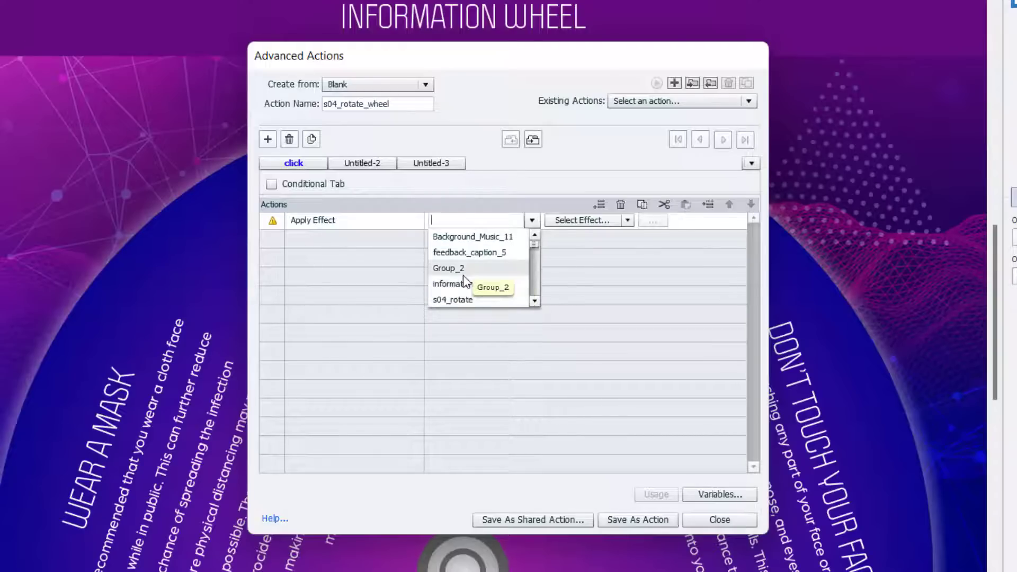
{"action": "type", "text": "inform"}
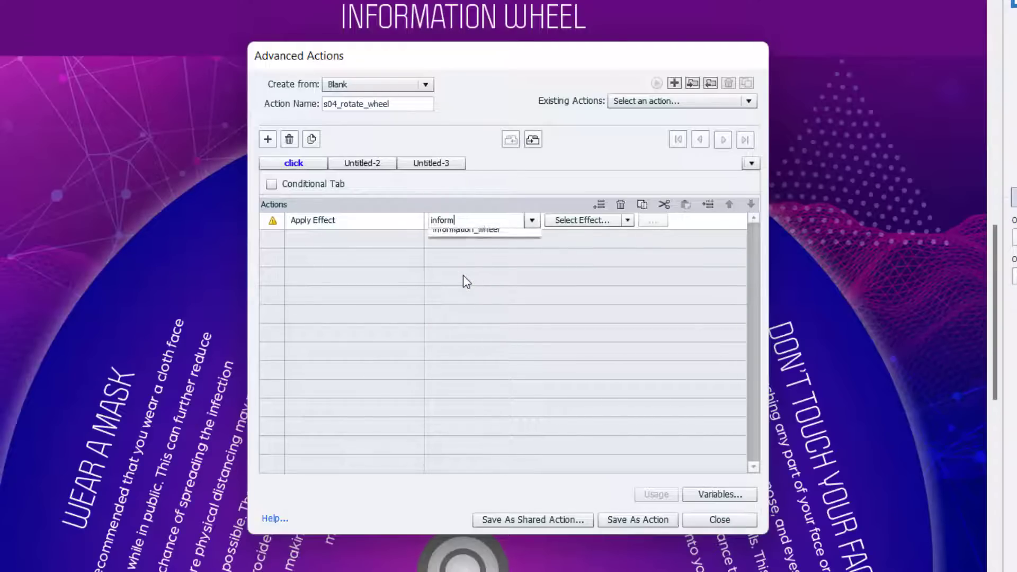
{"action": "key", "text": "Down"}
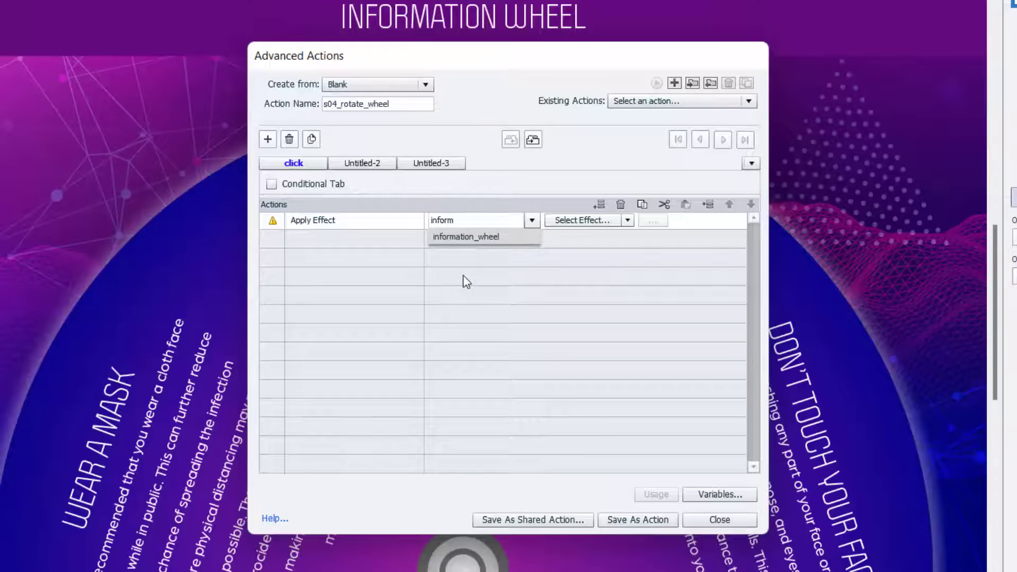
{"action": "key", "text": "Down"}
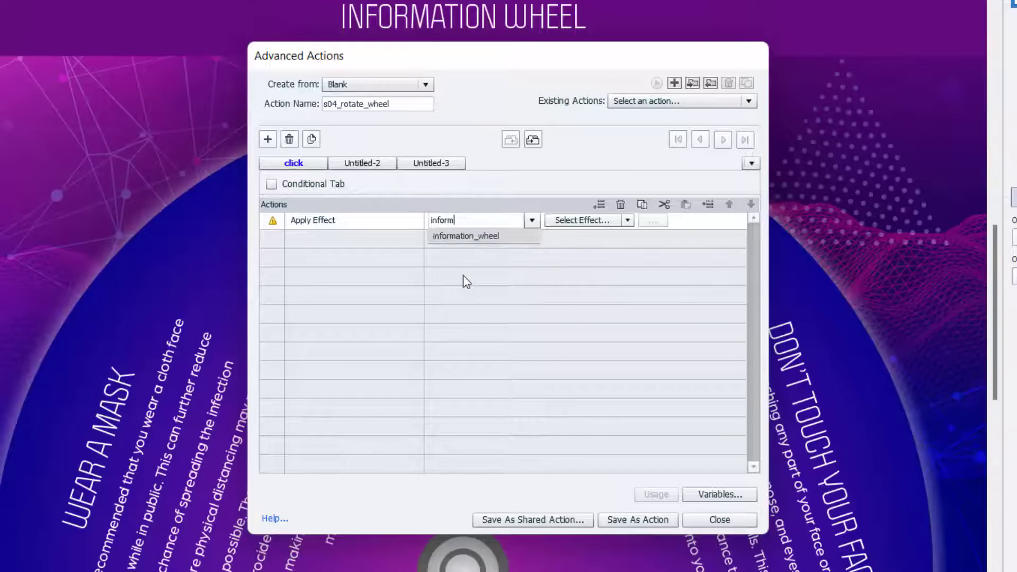
{"action": "key", "text": "Return"}
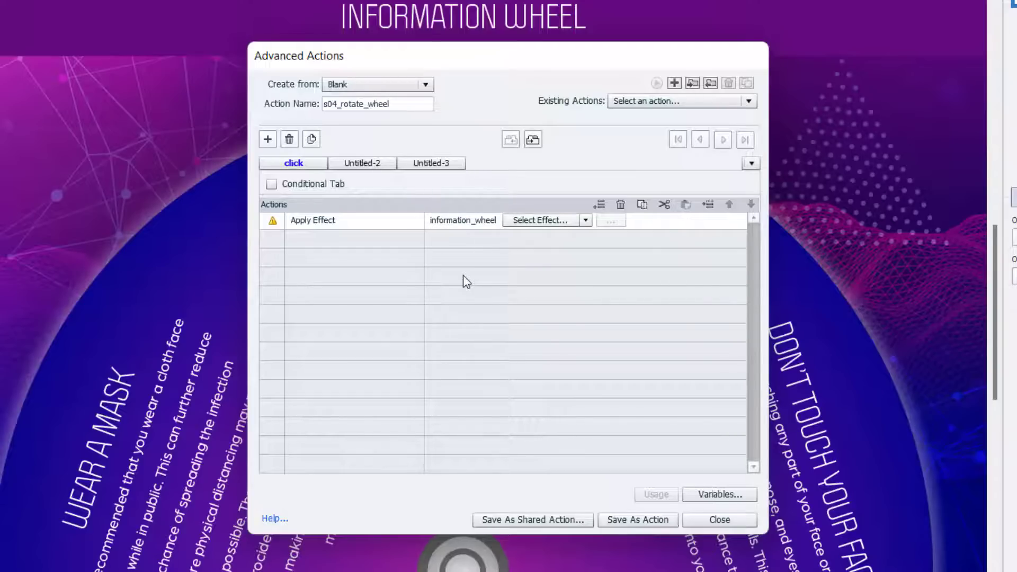
{"action": "left_click", "coordinate": [586, 222]}
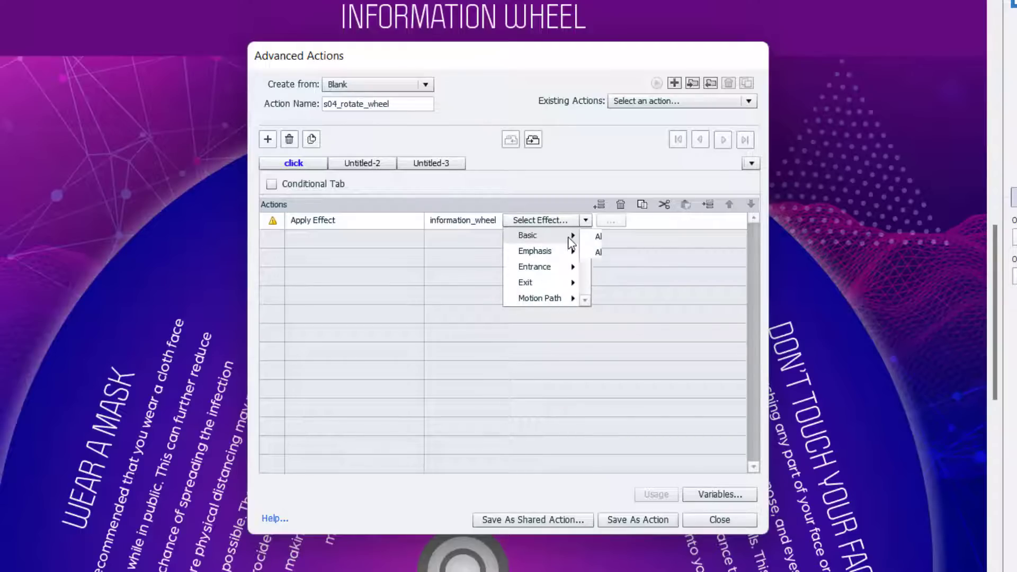
{"action": "mouse_move", "coordinate": [569, 242]}
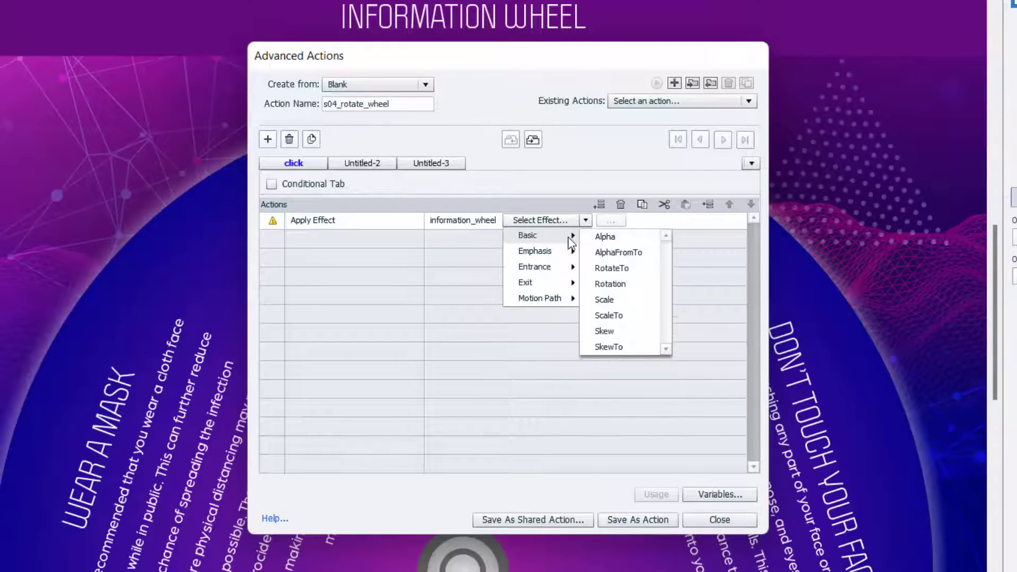
{"action": "left_click", "coordinate": [612, 268]}
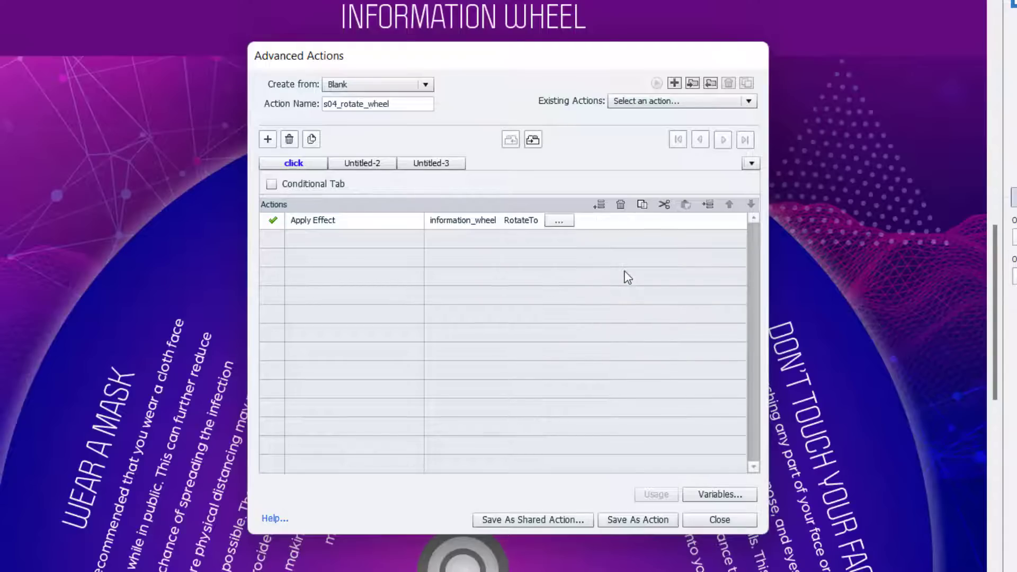
Set the RotateTo effect on information_wheel to a duration of 0.3 sec and a rotation of 72
{"action": "left_click", "coordinate": [563, 223]}
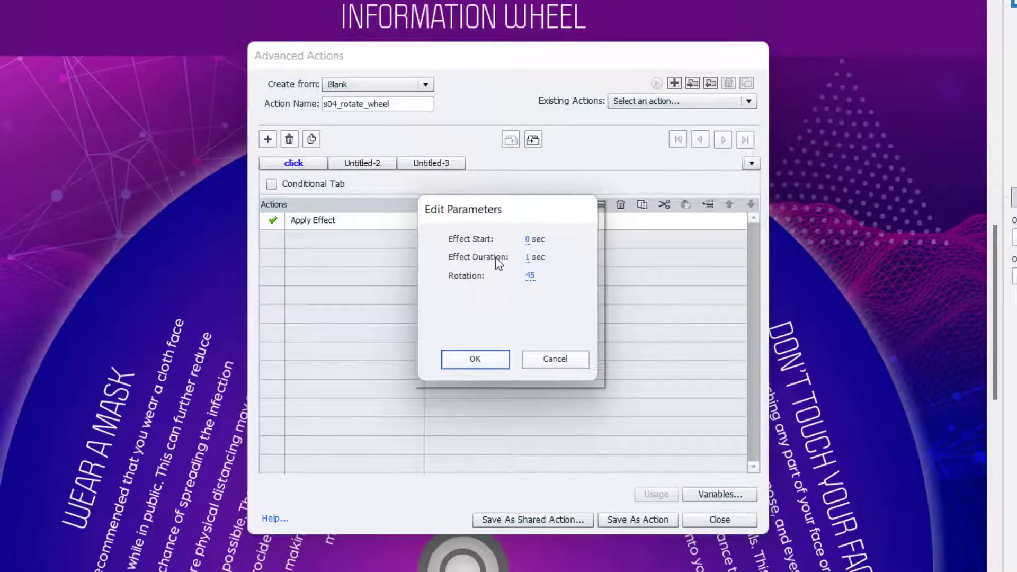
{"action": "left_click", "coordinate": [530, 259]}
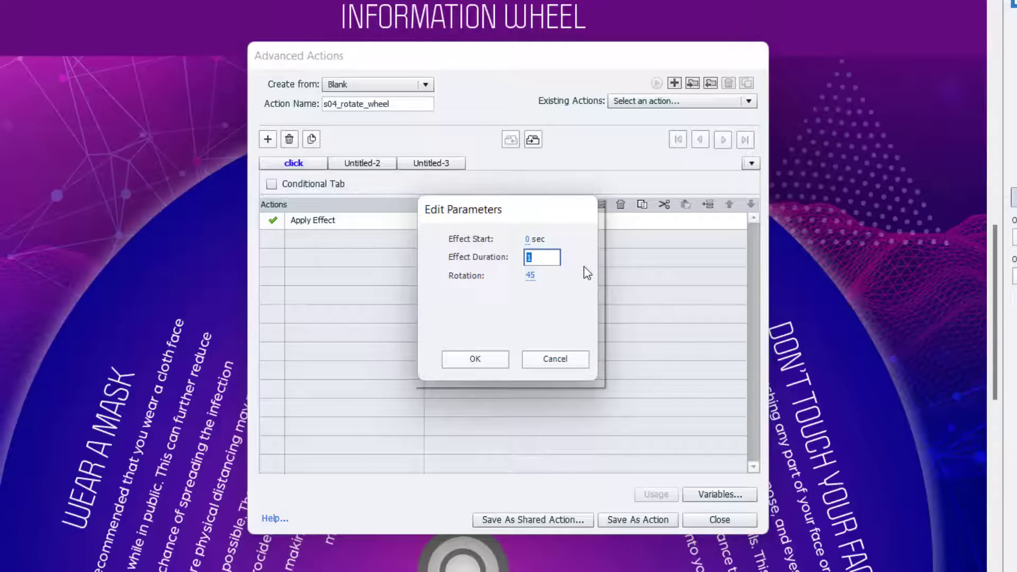
{"action": "type", "text": "0.3"}
{"action": "key", "text": "Return"}
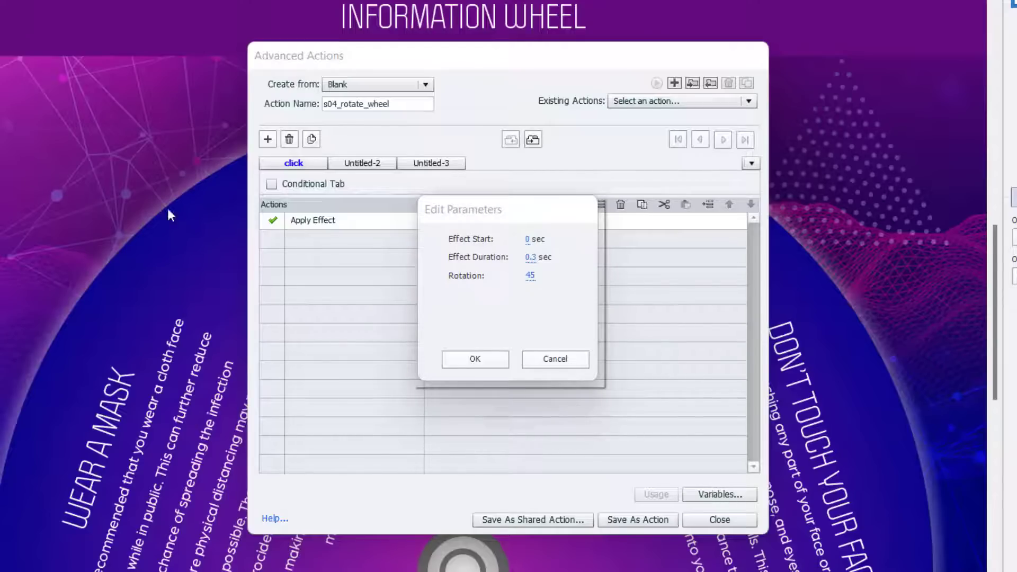
{"action": "left_click", "coordinate": [532, 276]}
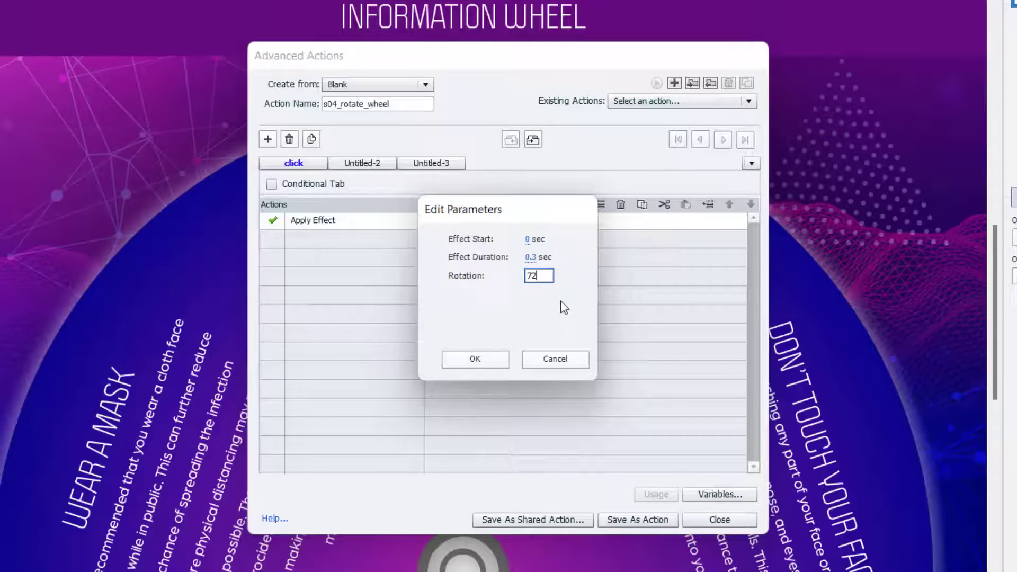
{"action": "key", "text": "Return"}
{"action": "left_click", "coordinate": [475, 358]}
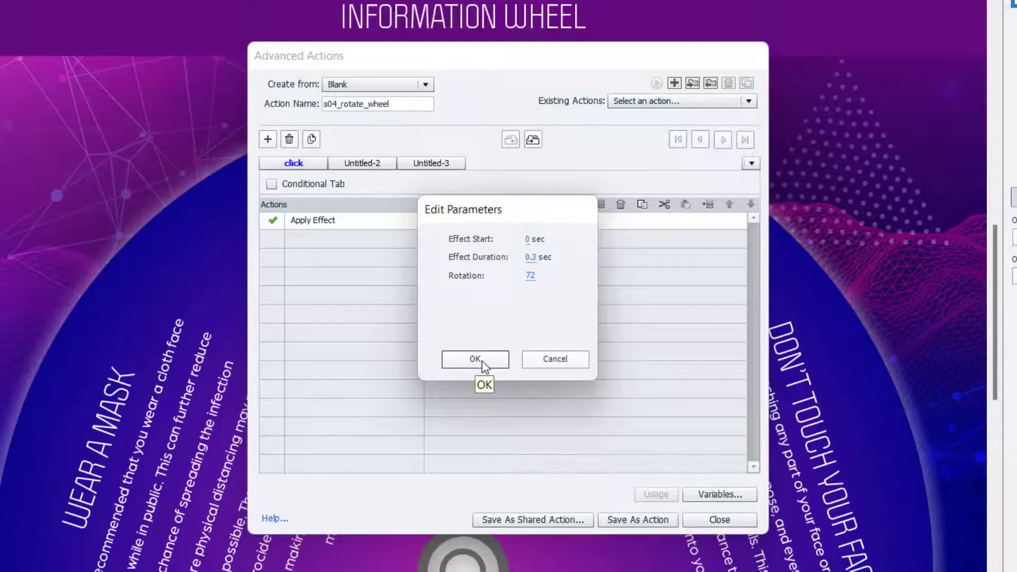
{"action": "left_click", "coordinate": [482, 361]}
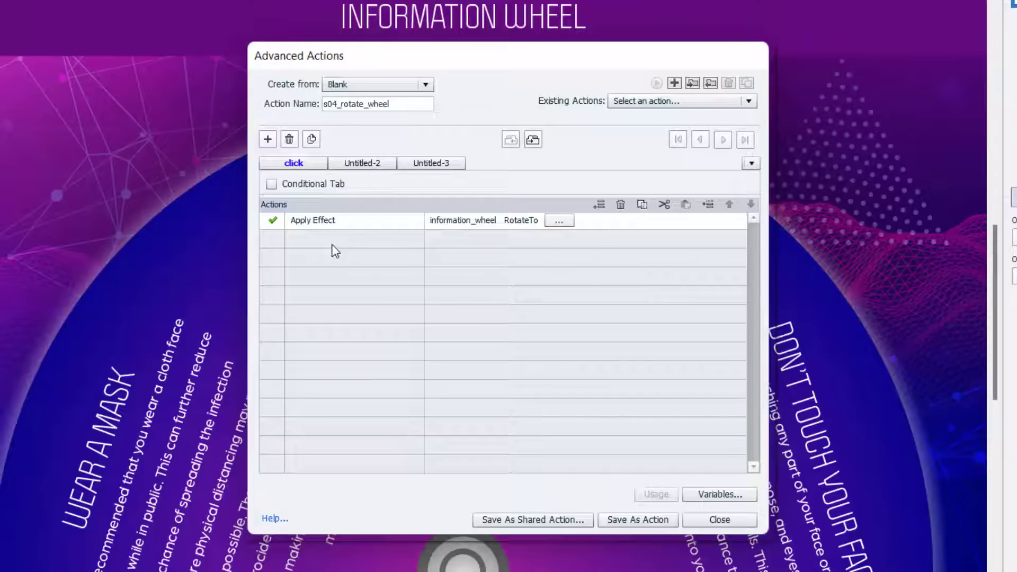
Add an Increment action to the click tab that raises _s04_infor_wheel by 1
{"action": "double_click", "coordinate": [309, 240]}
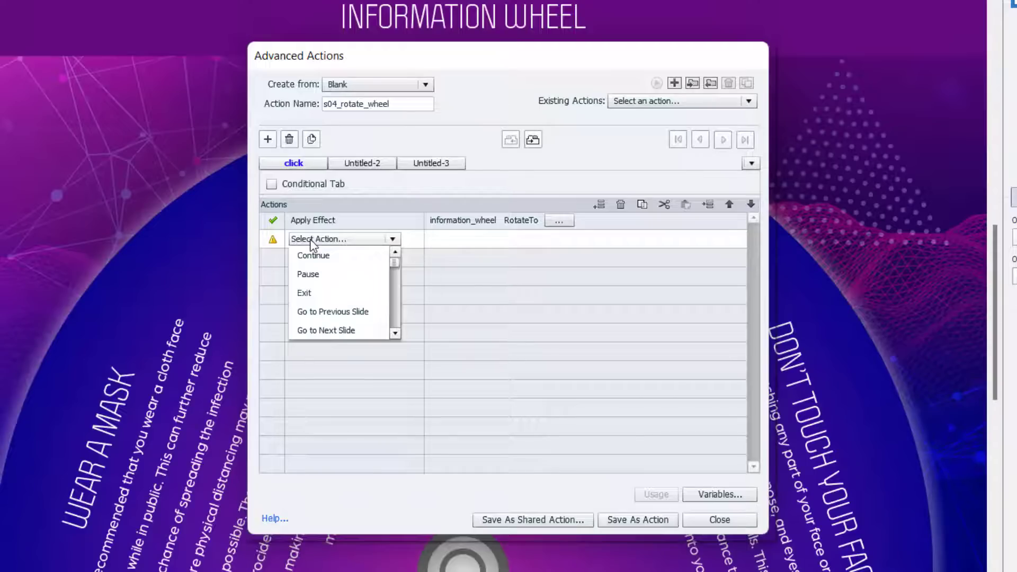
{"action": "key", "text": "i"}
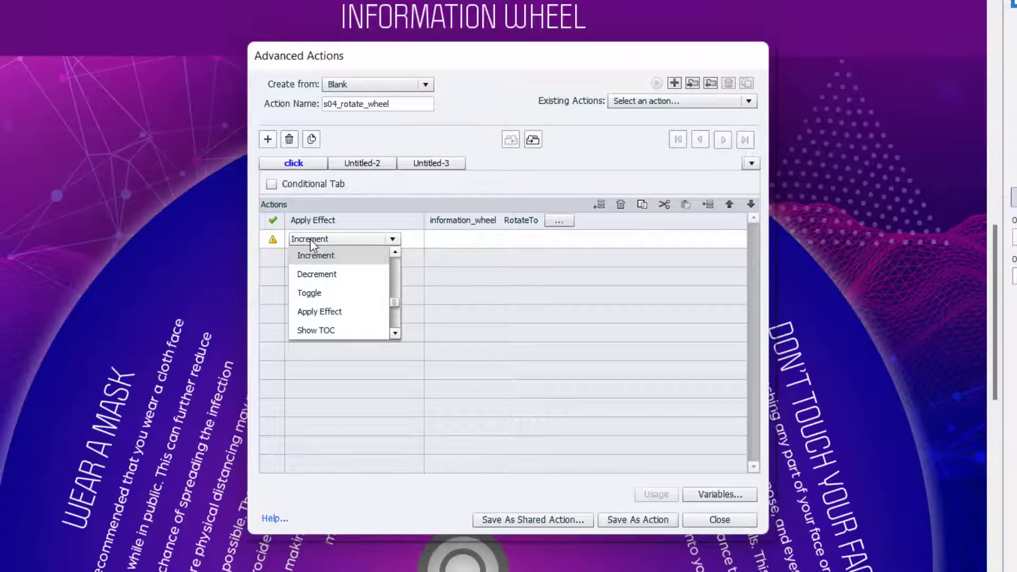
{"action": "key", "text": "Return"}
{"action": "type", "text": "inf"}
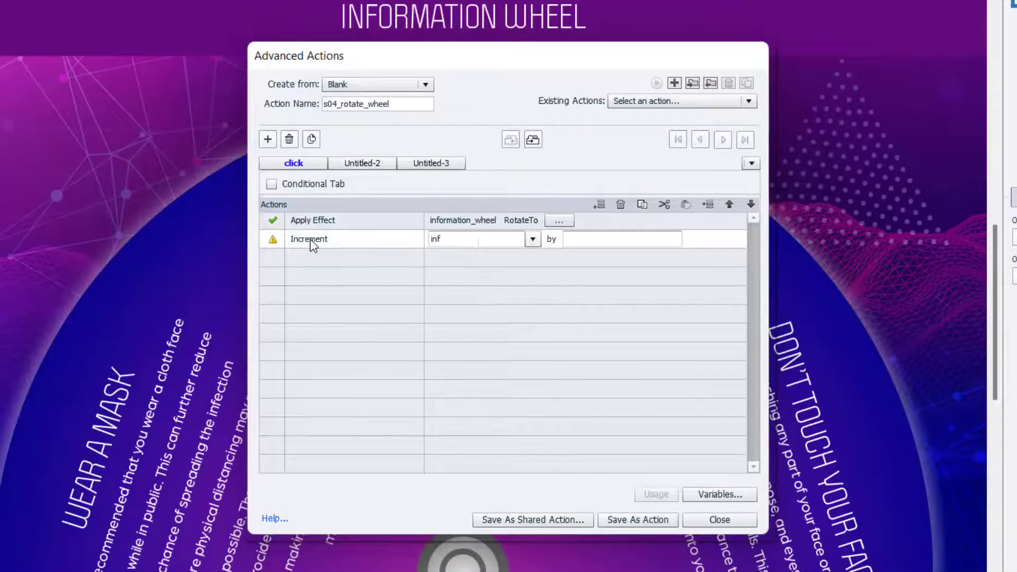
{"action": "type", "text": "o"}
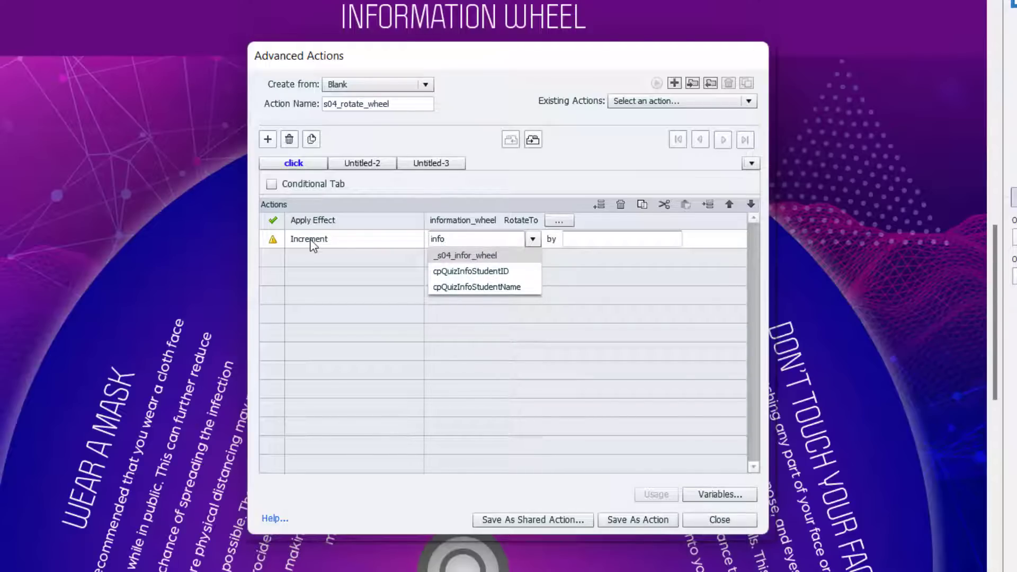
{"action": "key", "text": "Return"}
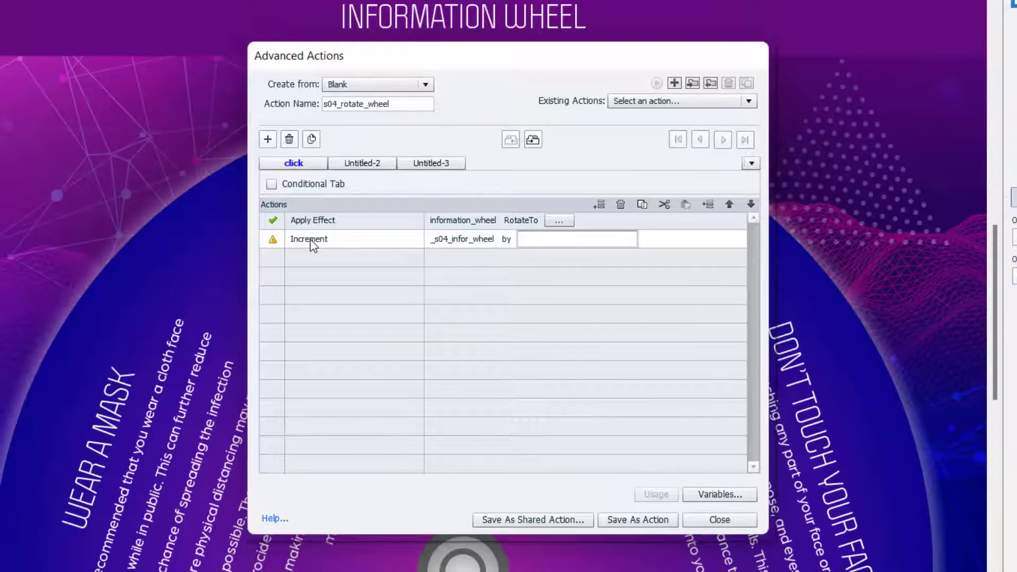
{"action": "type", "text": "1"}
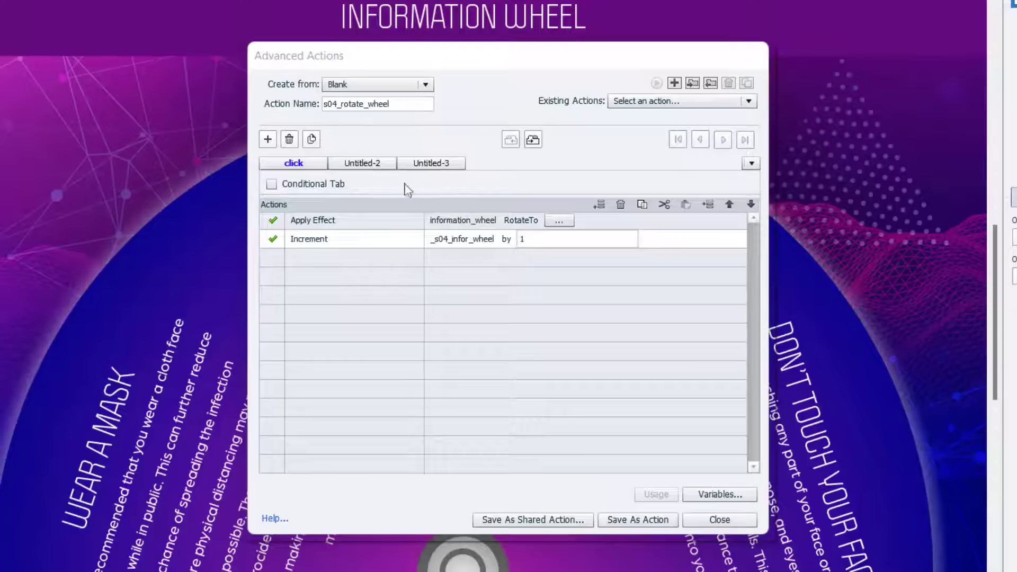
Rename the second tab of the s04_rotate_wheel action to check
{"action": "left_click", "coordinate": [373, 166]}
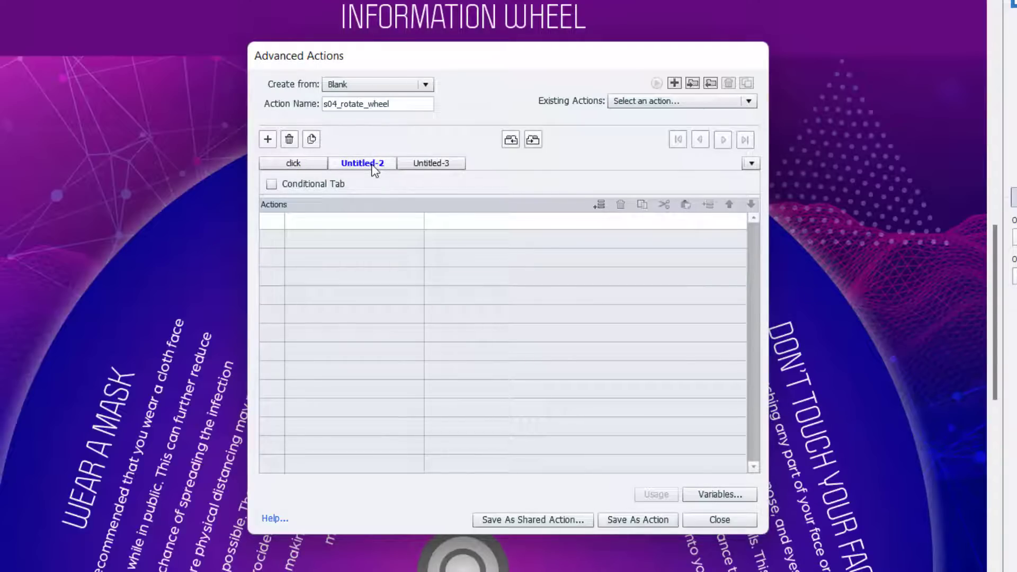
{"action": "double_click", "coordinate": [372, 165]}
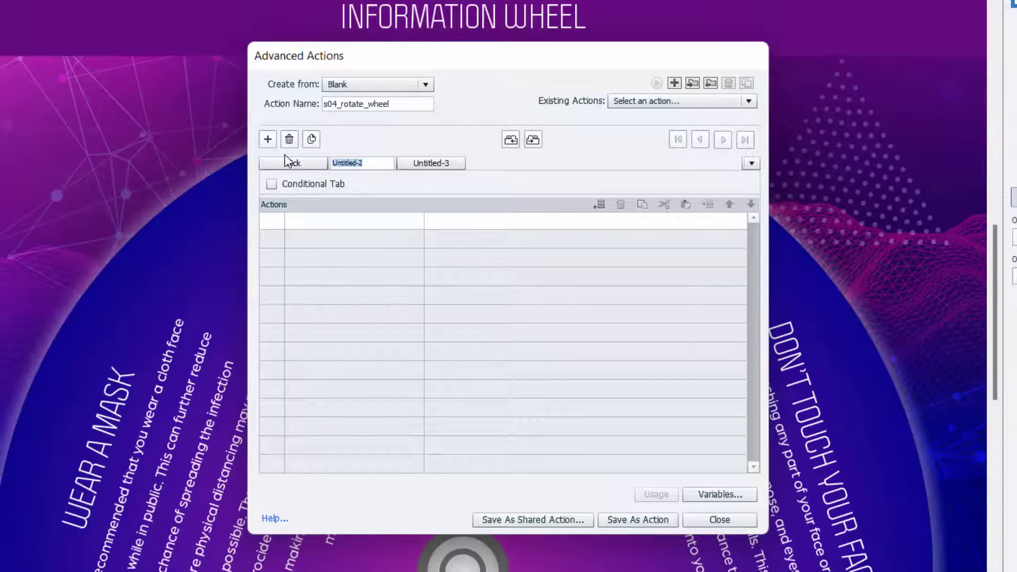
{"action": "type", "text": "check"}
{"action": "key", "text": "Return"}
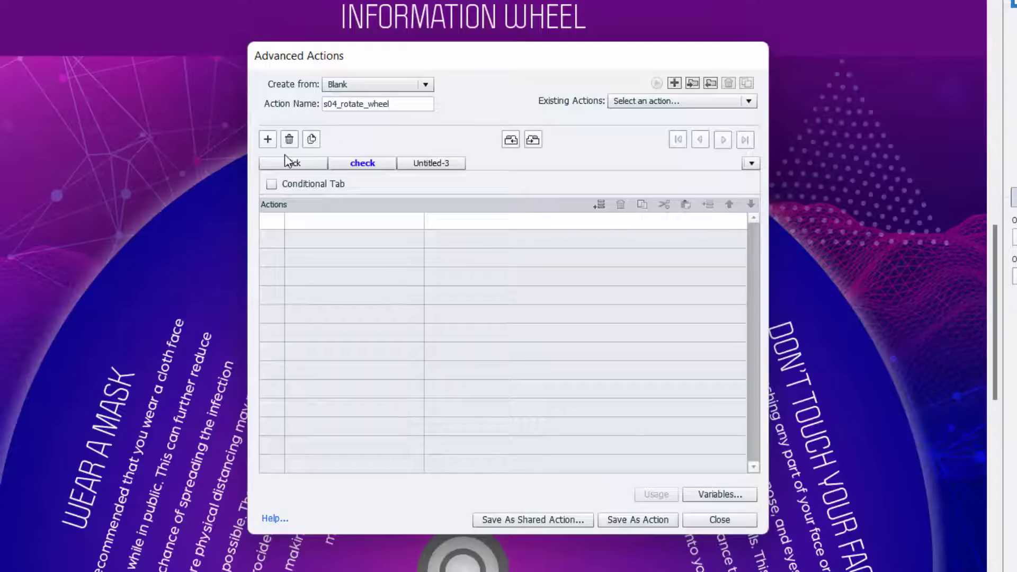
Make the check tab conditional with the condition that _s04_infor_wheel is equal to the literal 5
{"action": "left_click", "coordinate": [284, 184]}
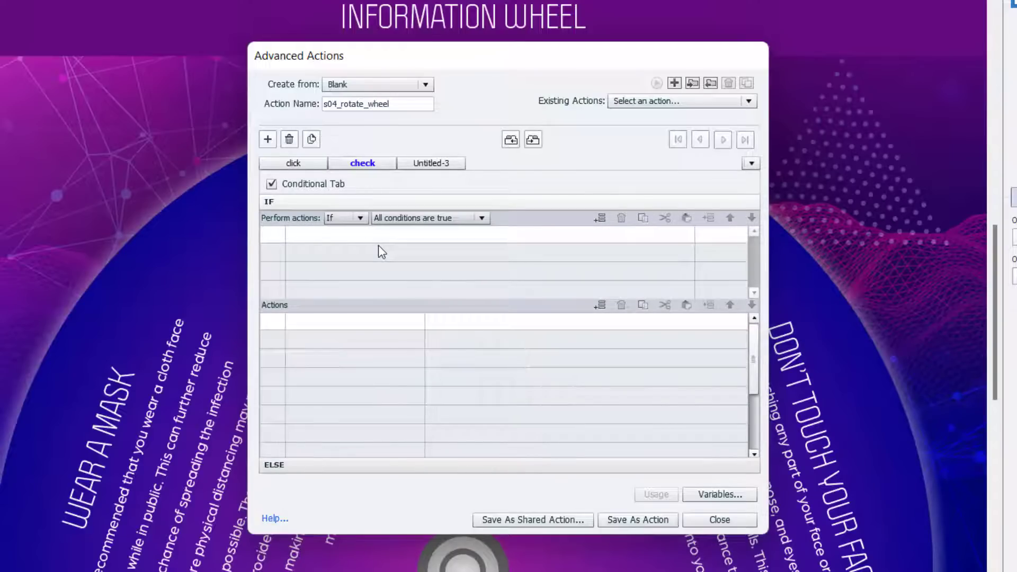
{"action": "double_click", "coordinate": [320, 237]}
{"action": "left_click", "coordinate": [320, 237]}
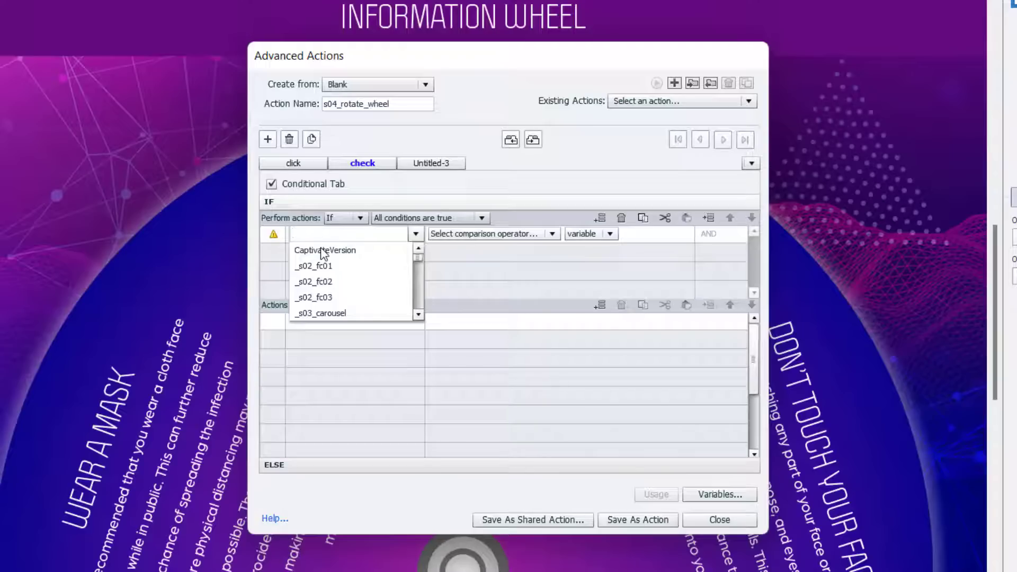
{"action": "type", "text": "info"}
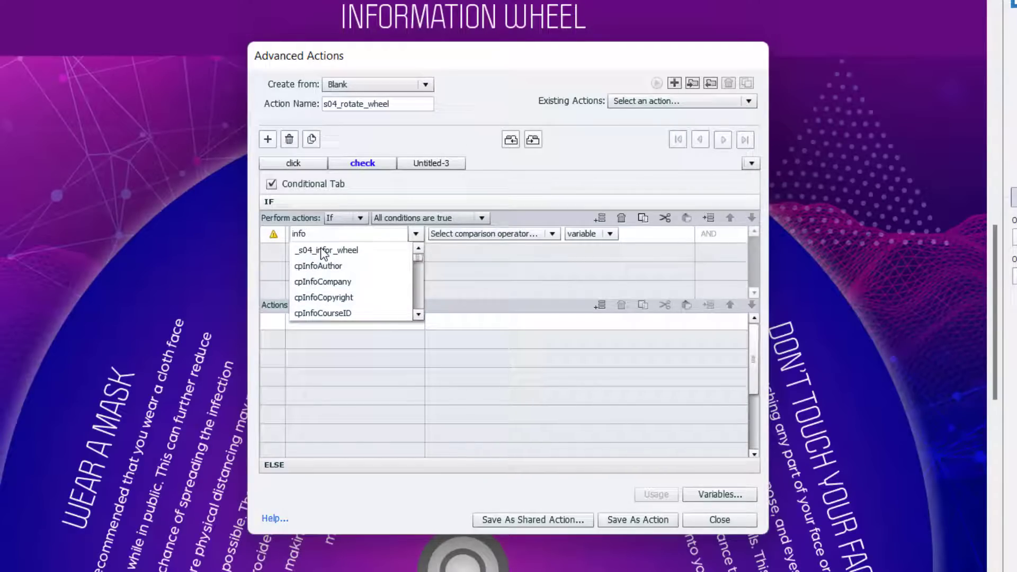
{"action": "left_click", "coordinate": [321, 250]}
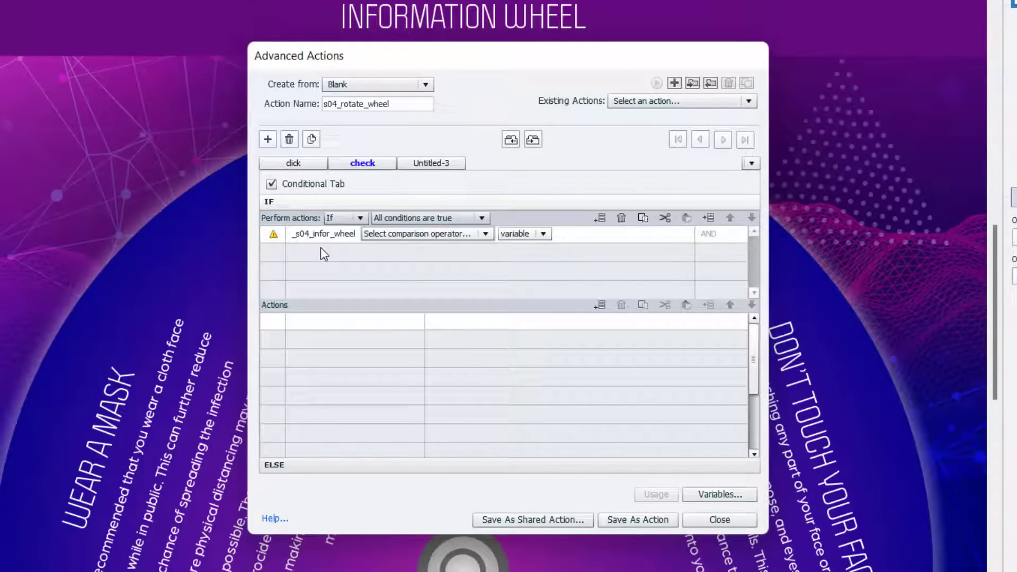
{"action": "left_click", "coordinate": [398, 235]}
{"action": "left_click", "coordinate": [403, 251]}
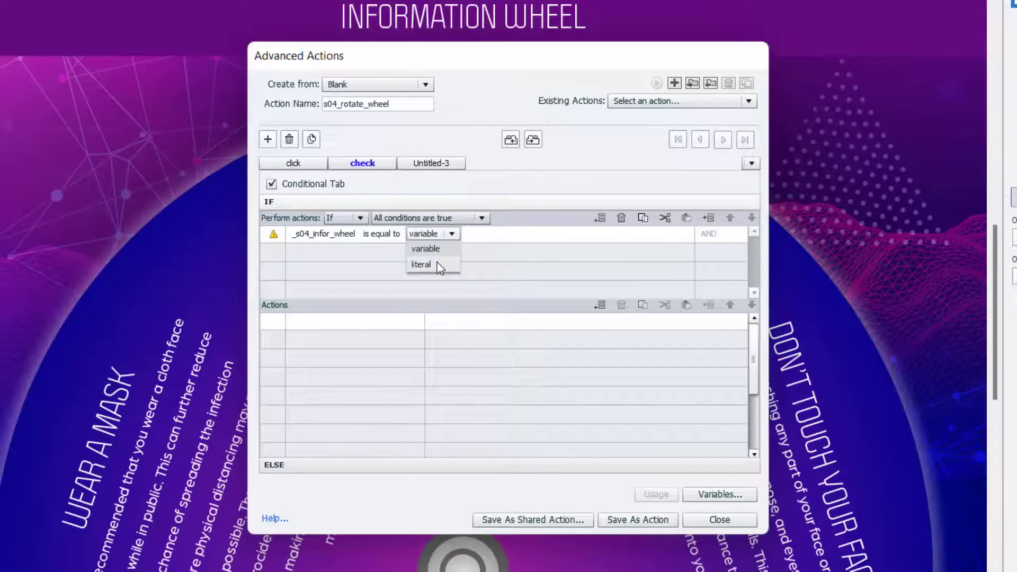
{"action": "left_click", "coordinate": [437, 264]}
{"action": "type", "text": "5"}
{"action": "key", "text": "Return"}
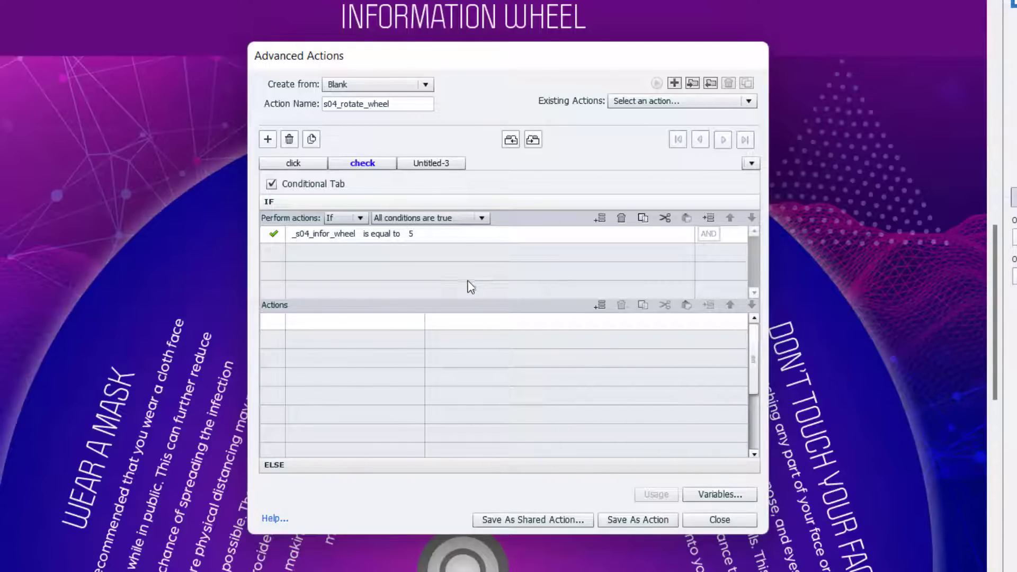
Add a Delay Next Actions By action of .3 seconds to the check tab's IF actions
{"action": "double_click", "coordinate": [309, 320]}
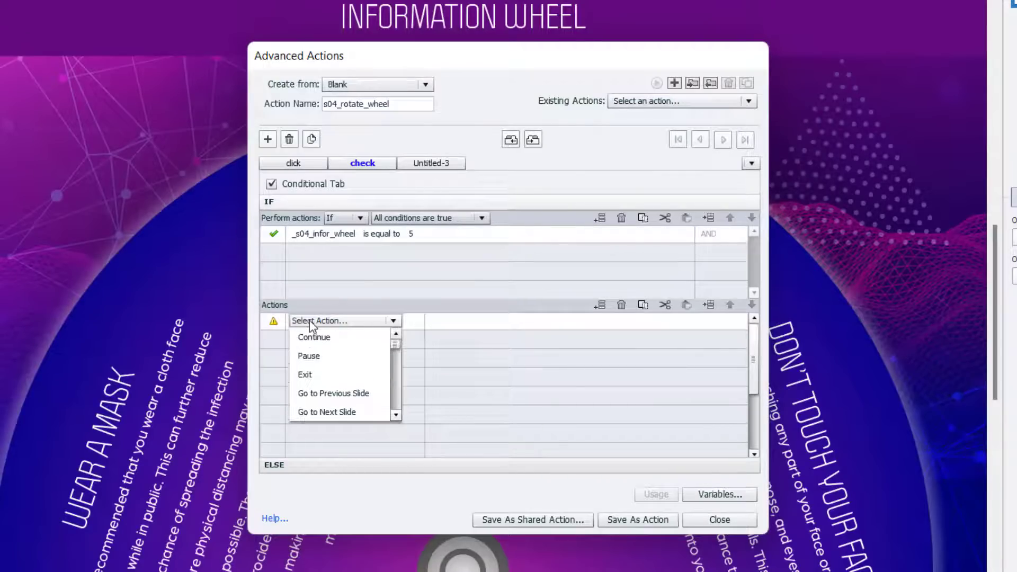
{"action": "key", "text": "d"}
{"action": "key", "text": "d"}
{"action": "key", "text": "d"}
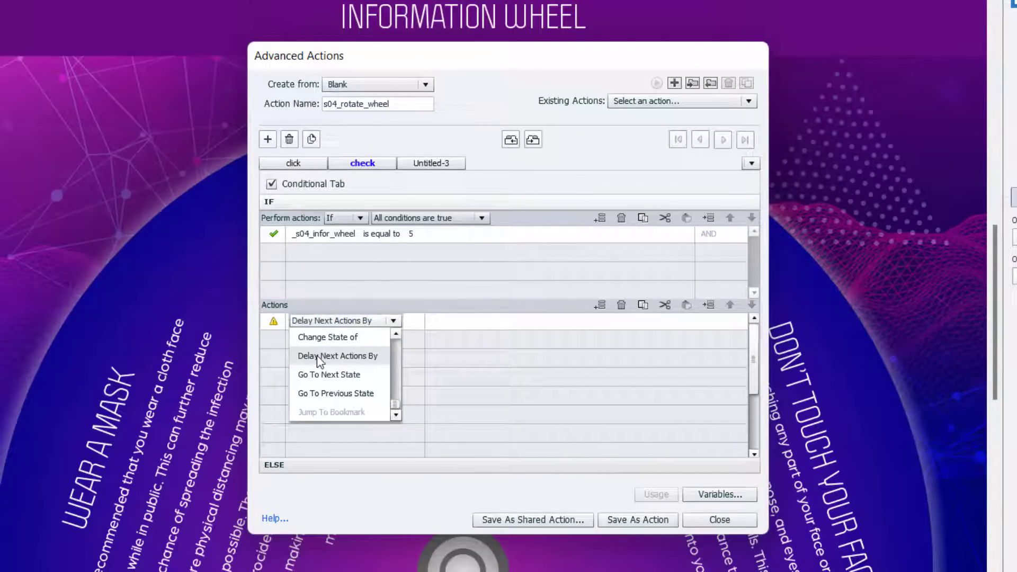
{"action": "left_click", "coordinate": [317, 358]}
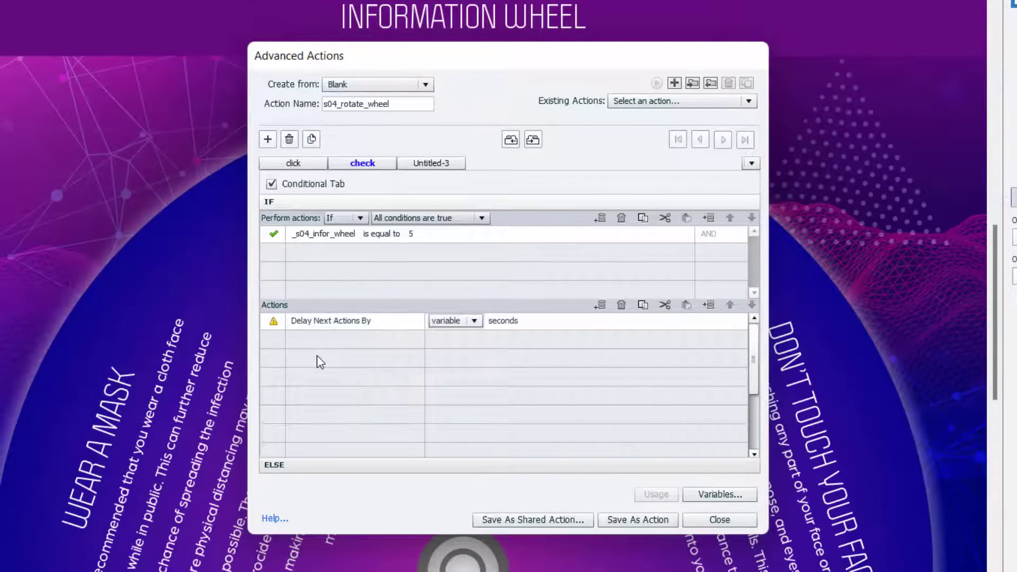
{"action": "left_click", "coordinate": [474, 321]}
{"action": "left_click", "coordinate": [464, 351]}
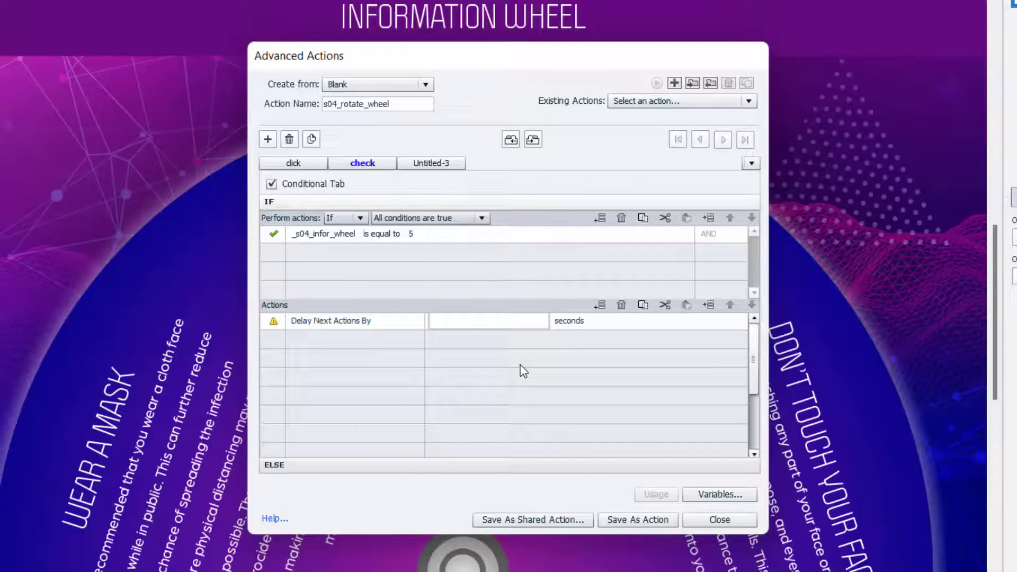
{"action": "type", "text": ".3"}
{"action": "key", "text": "Return"}
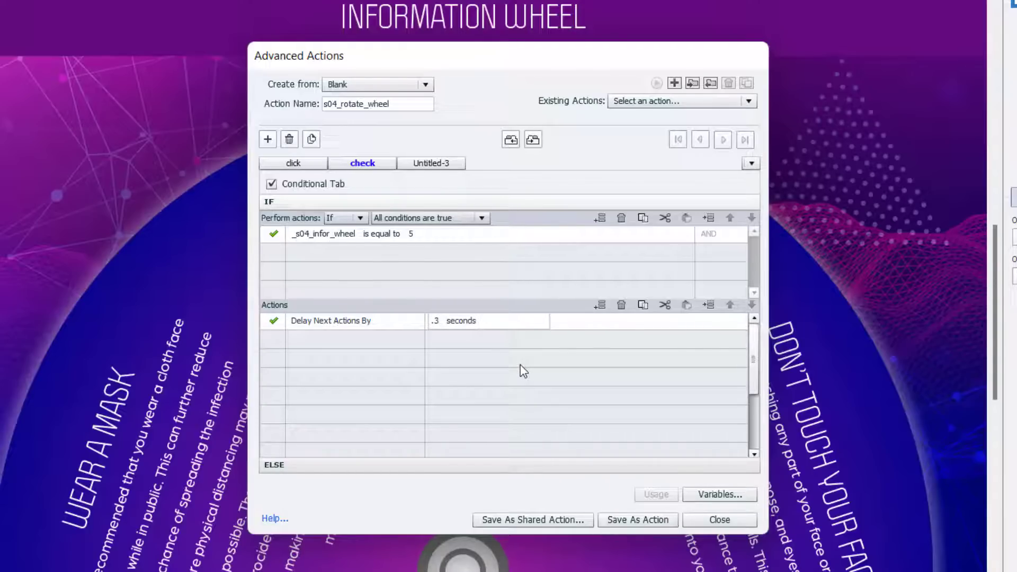
Add a Show action for slide04_continue below the delay in the check tab
{"action": "left_click", "coordinate": [323, 341]}
{"action": "double_click", "coordinate": [323, 341]}
{"action": "key", "text": "s"}
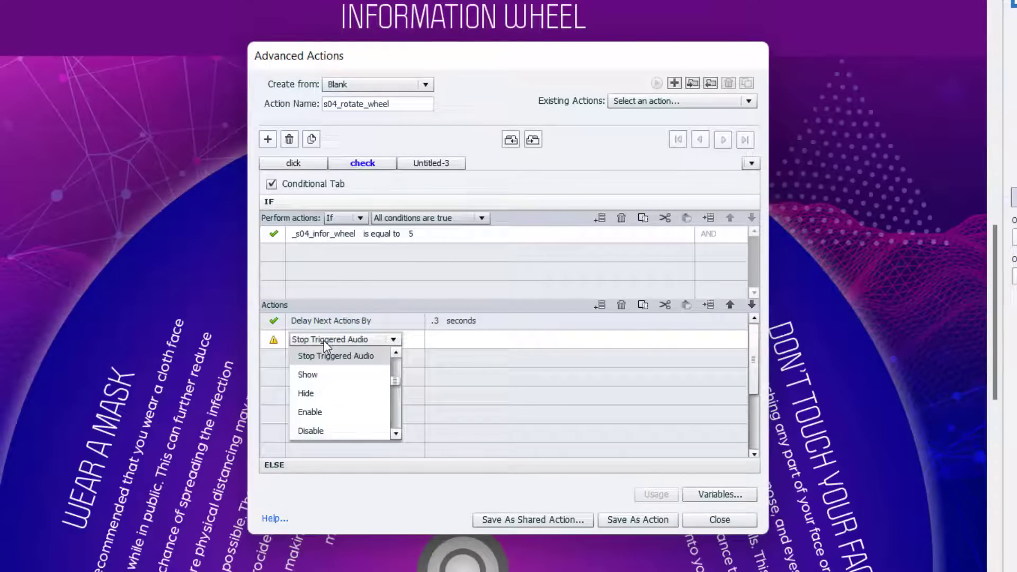
{"action": "key", "text": "s"}
{"action": "left_click", "coordinate": [319, 370]}
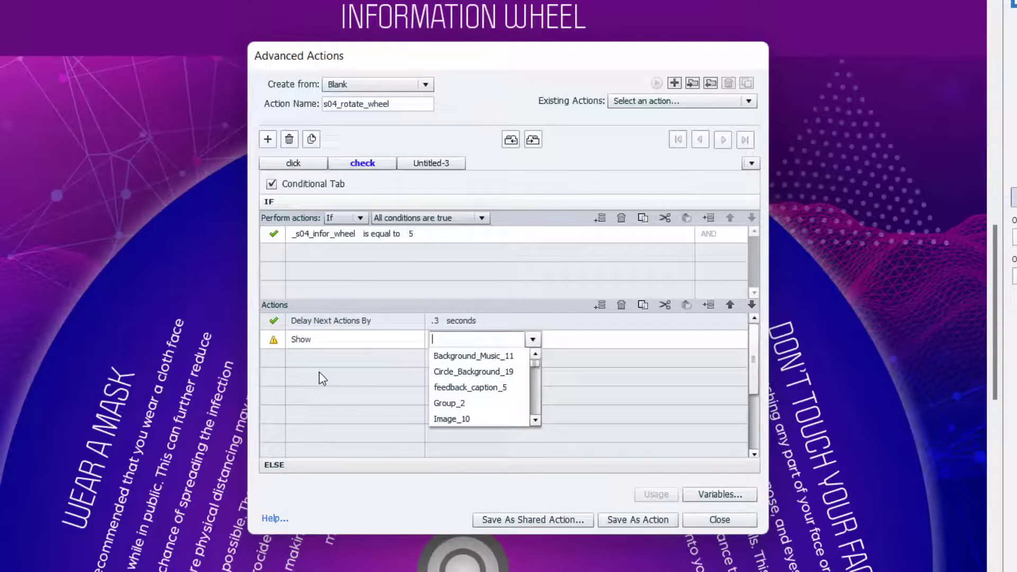
{"action": "type", "text": "contin"}
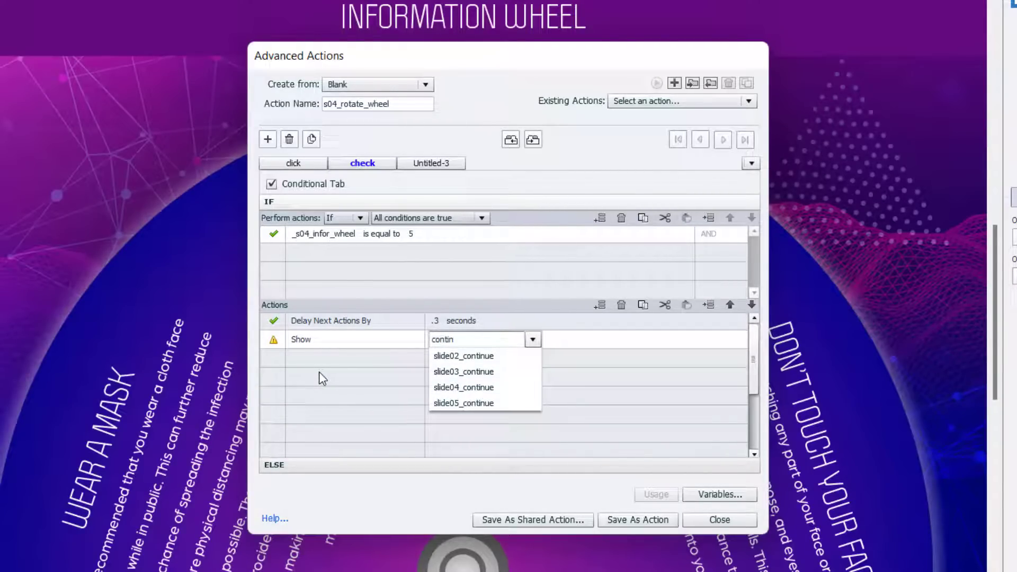
{"action": "key", "text": "Down"}
{"action": "key", "text": "Return"}
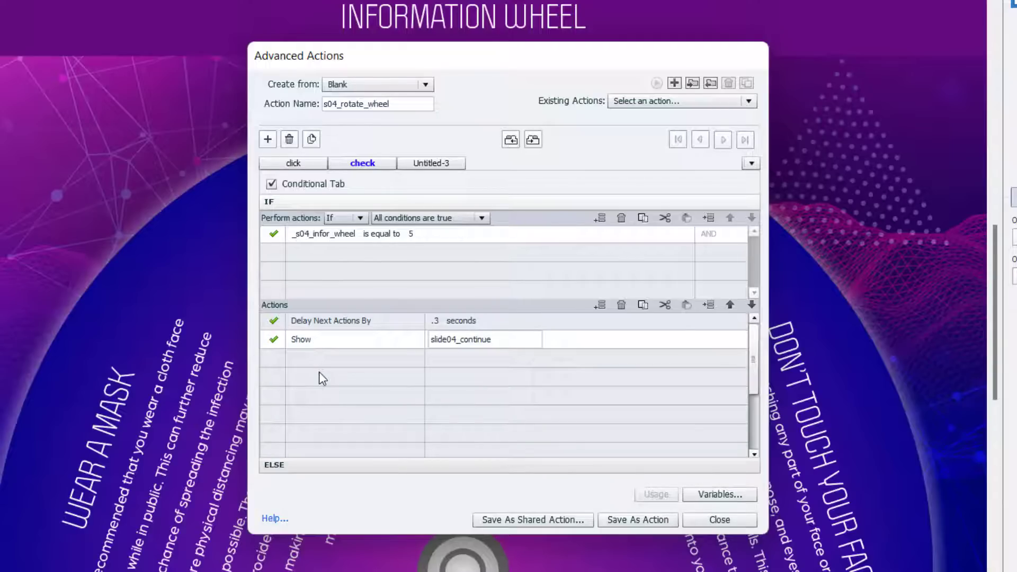
Save the s04_rotate_wheel advanced action and close the Advanced Actions dialog
{"action": "left_click", "coordinate": [644, 520]}
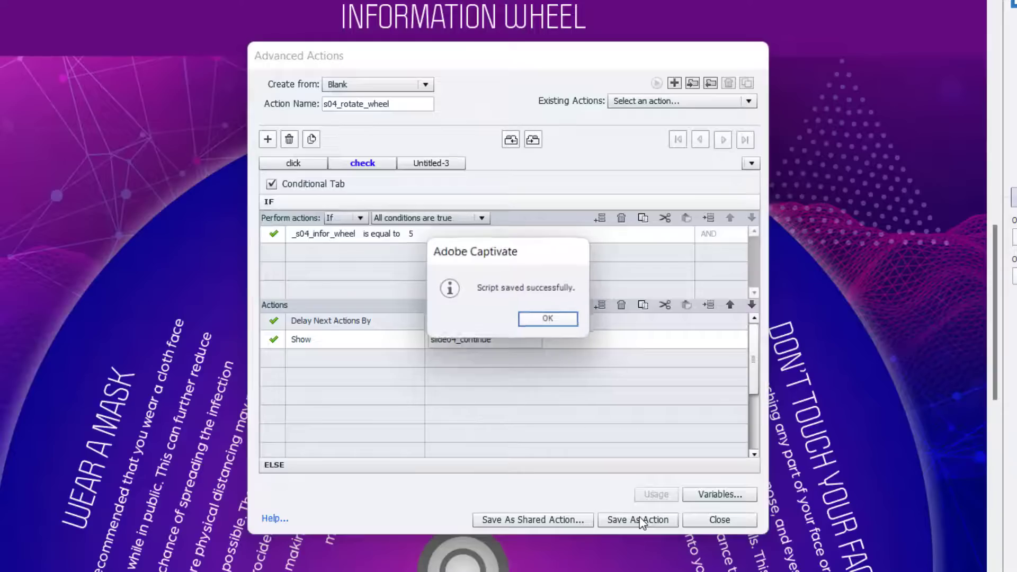
{"action": "left_click", "coordinate": [547, 319]}
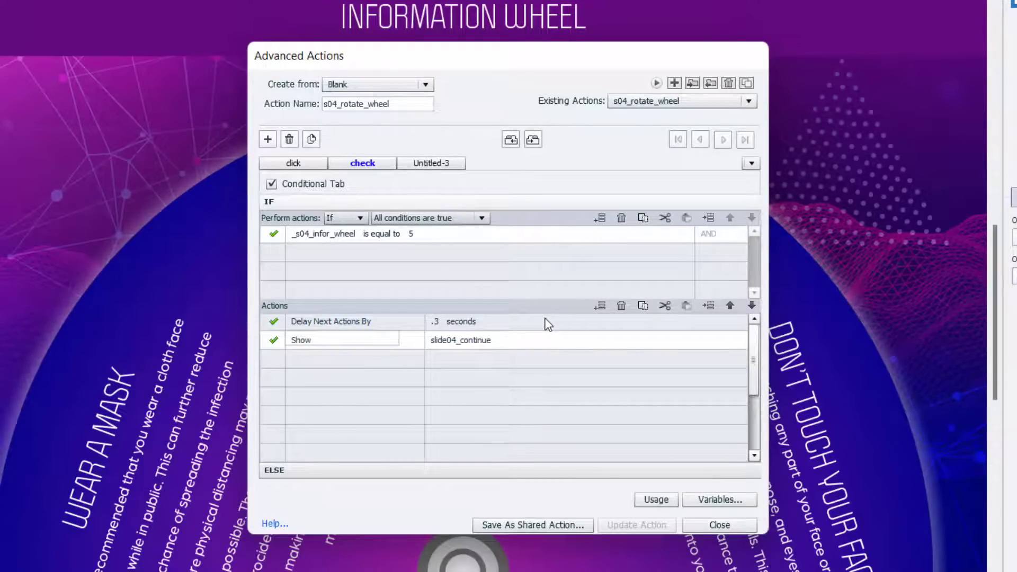
{"action": "left_click", "coordinate": [719, 525]}
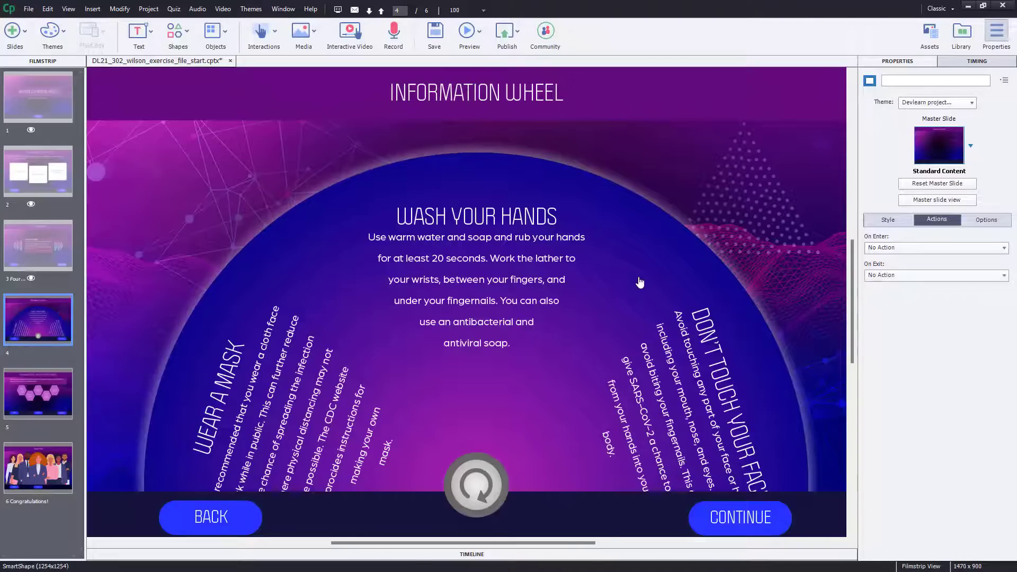
Open the timing and effect settings of the information_wheel shape on slide 4
{"action": "left_click", "coordinate": [646, 223]}
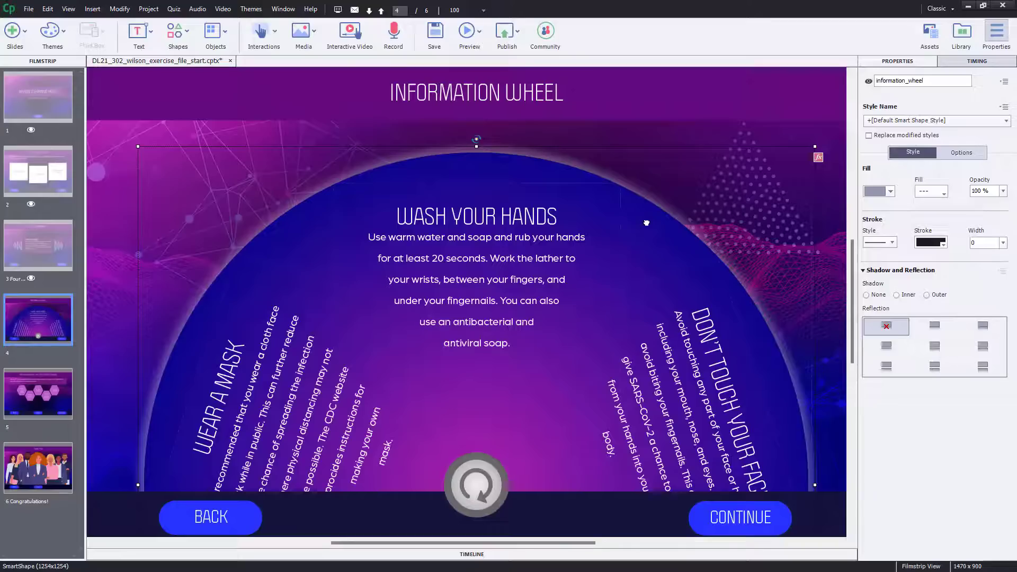
{"action": "left_click", "coordinate": [976, 61]}
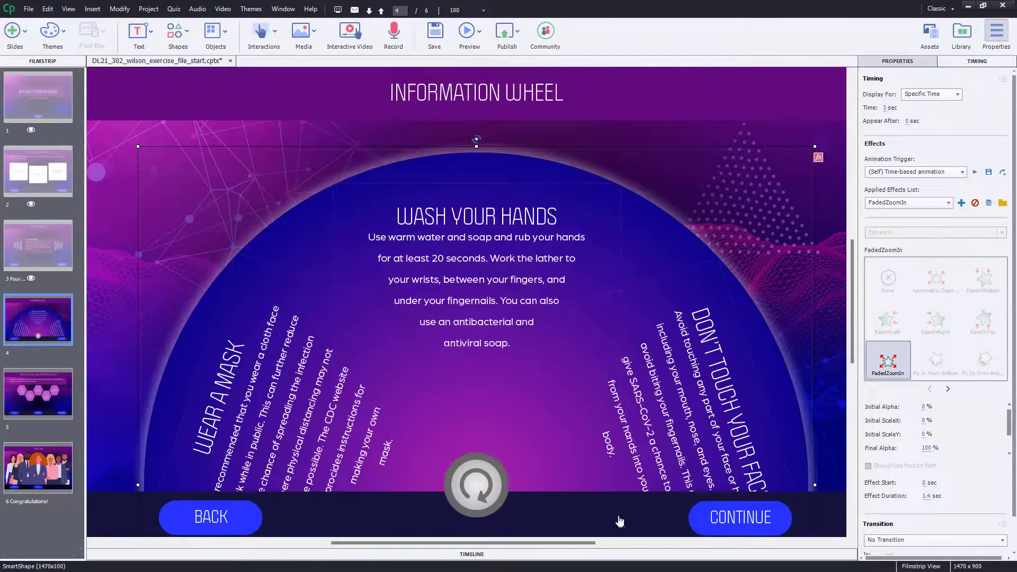
Set the s04_rotate button's success action to execute the s04_rotate_wheel advanced action
{"action": "left_click", "coordinate": [476, 554]}
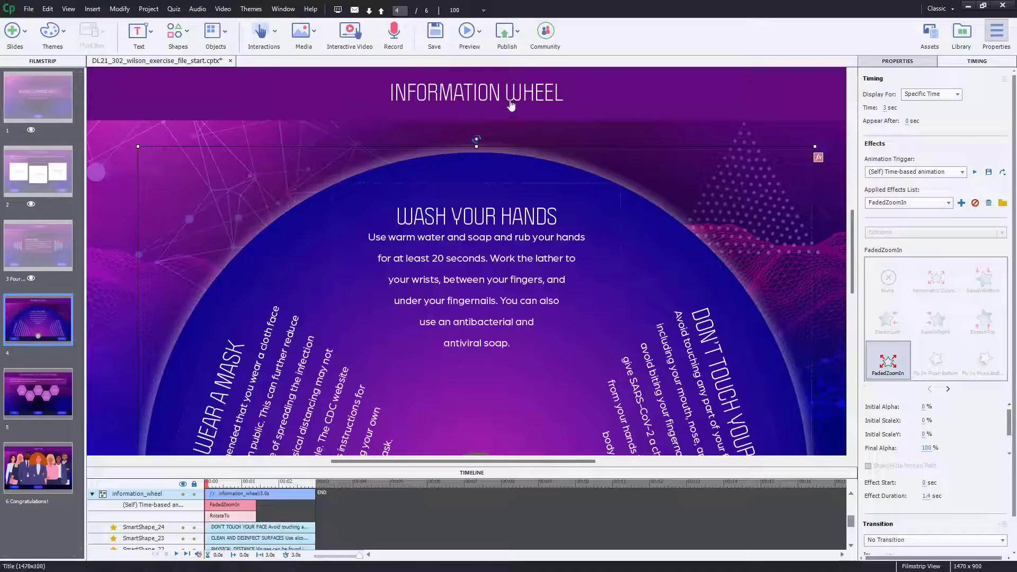
{"action": "left_click", "coordinate": [487, 472]}
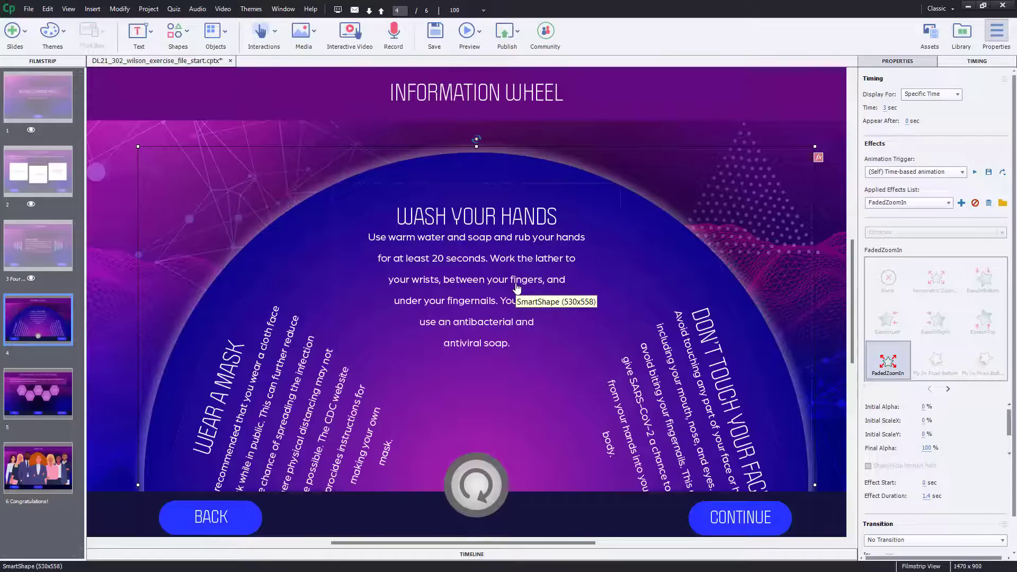
{"action": "left_click", "coordinate": [479, 489]}
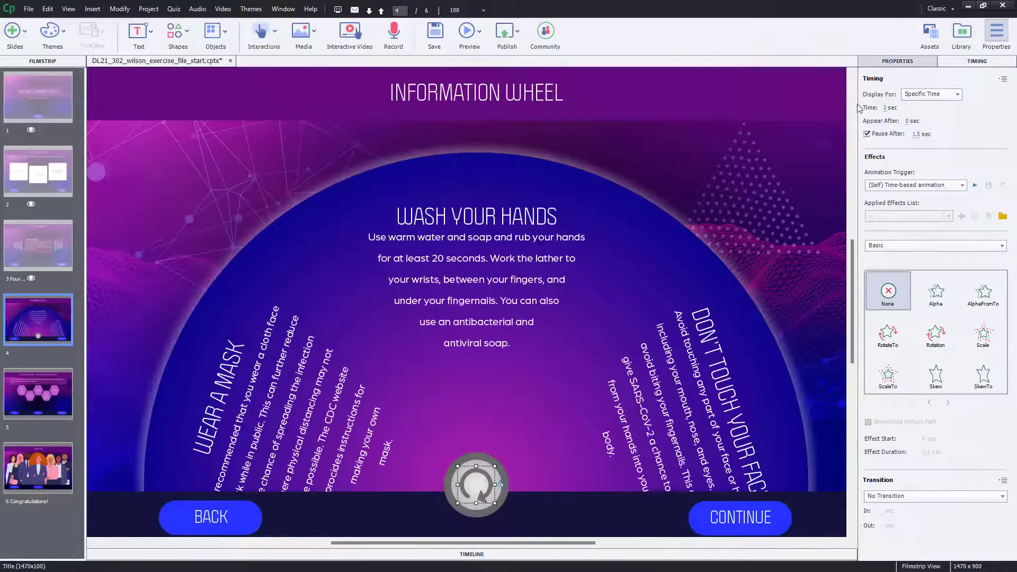
{"action": "left_click", "coordinate": [891, 63]}
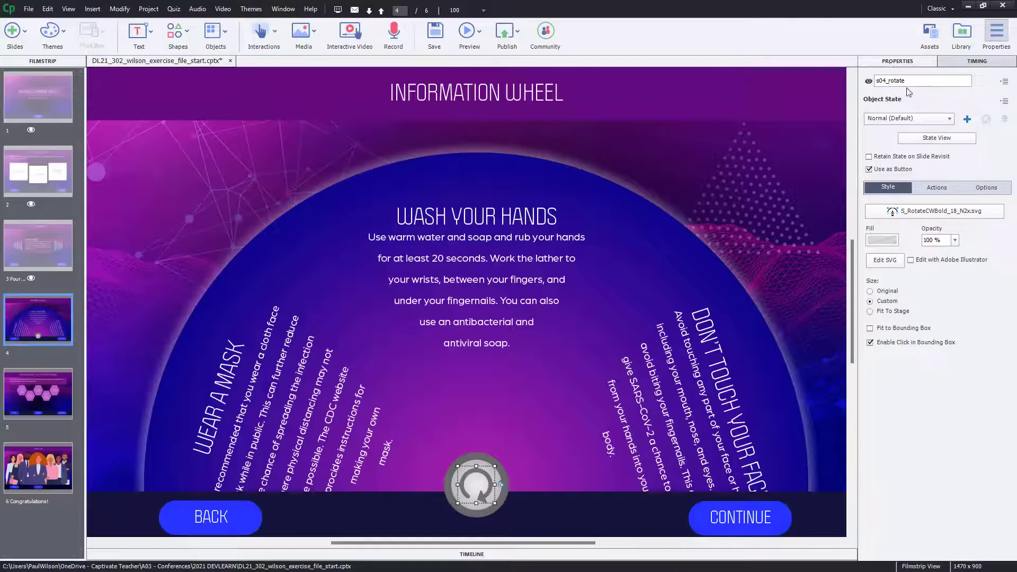
{"action": "left_click", "coordinate": [938, 189]}
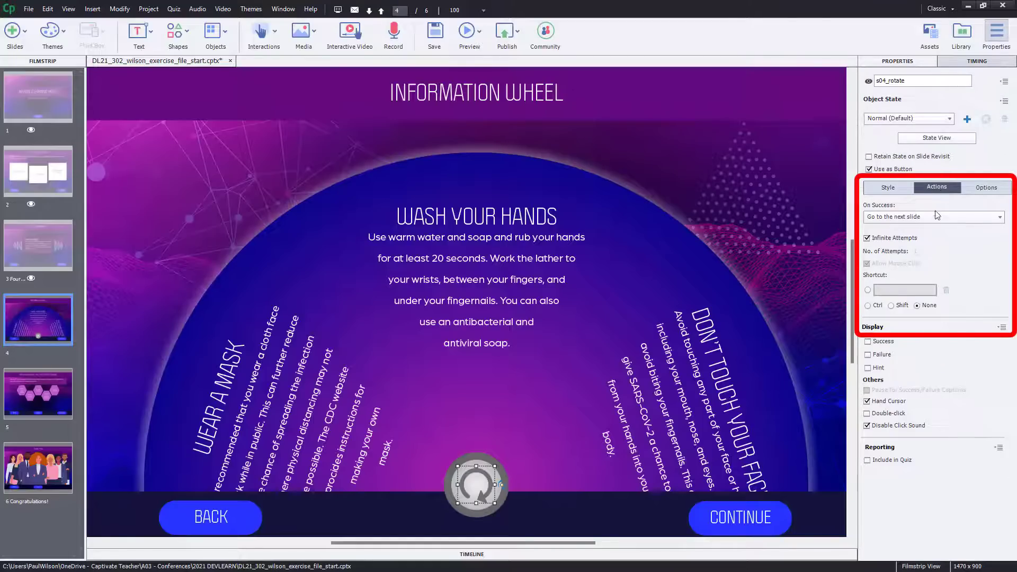
{"action": "left_click", "coordinate": [912, 218]}
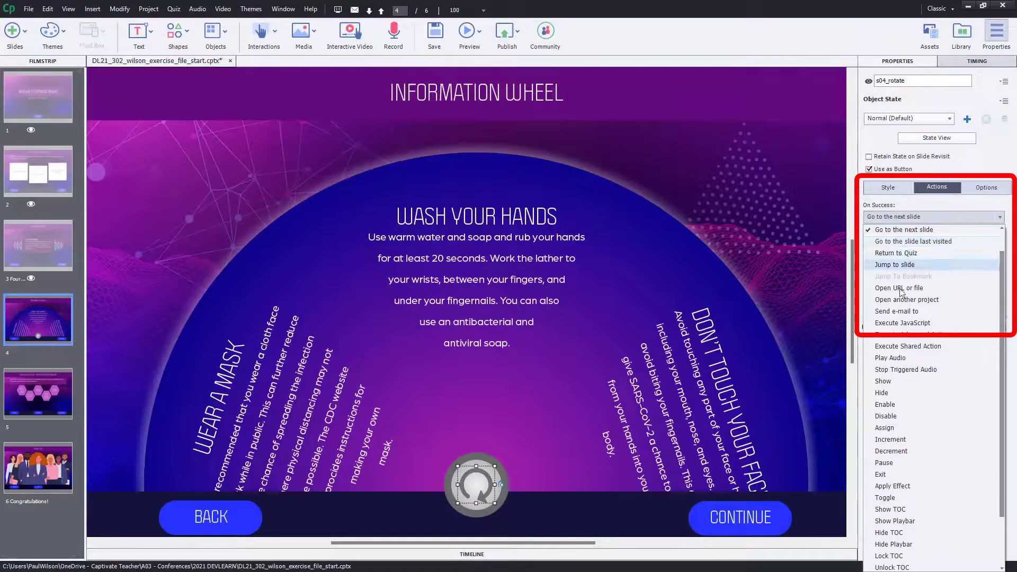
{"action": "left_click", "coordinate": [899, 338]}
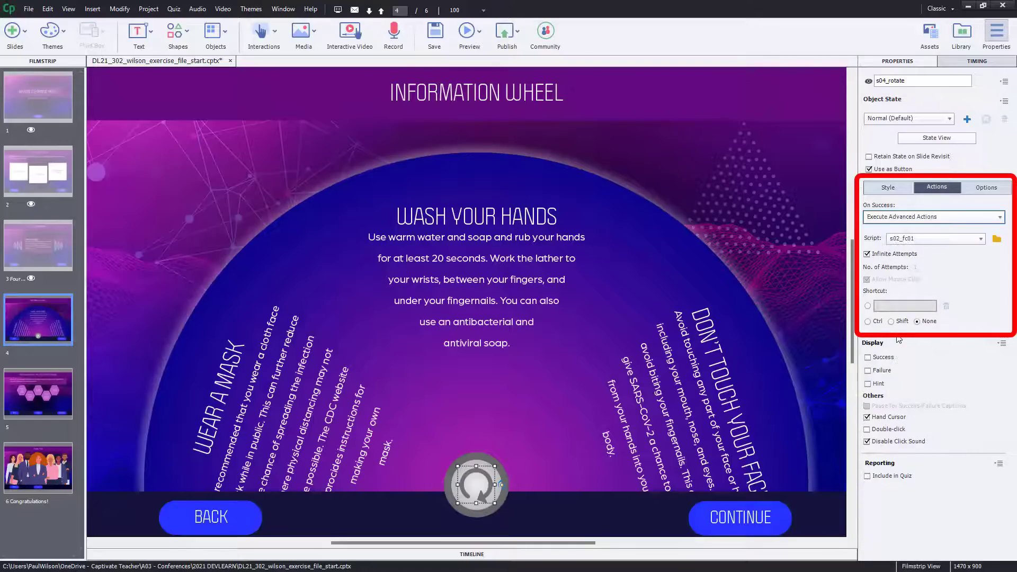
{"action": "left_click", "coordinate": [922, 240]}
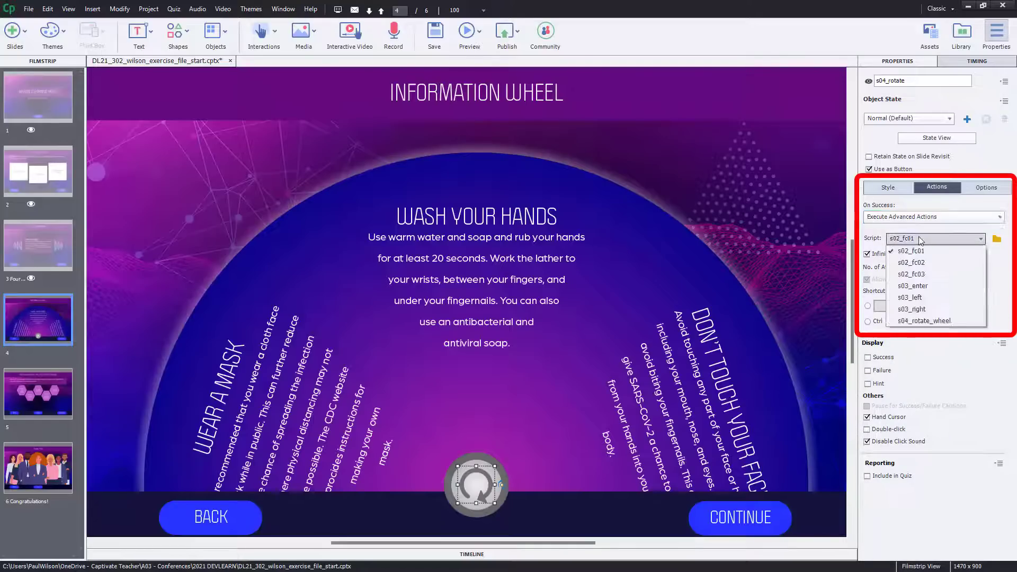
{"action": "left_click", "coordinate": [907, 322]}
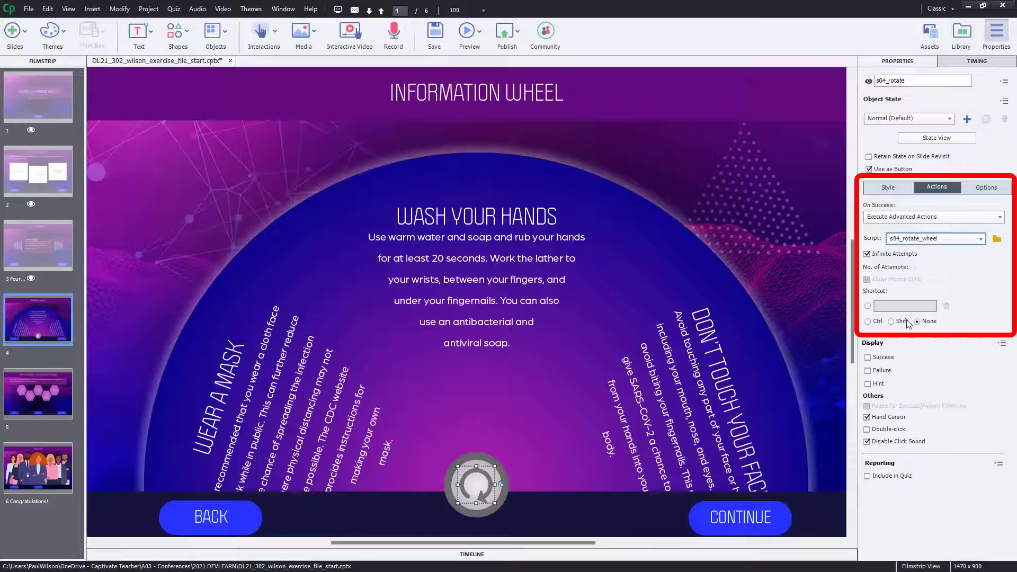
Preview slide 4 as HTML5 in the browser and test the rotate button by rotating the wheel through its information panels
{"action": "left_click", "coordinate": [475, 36]}
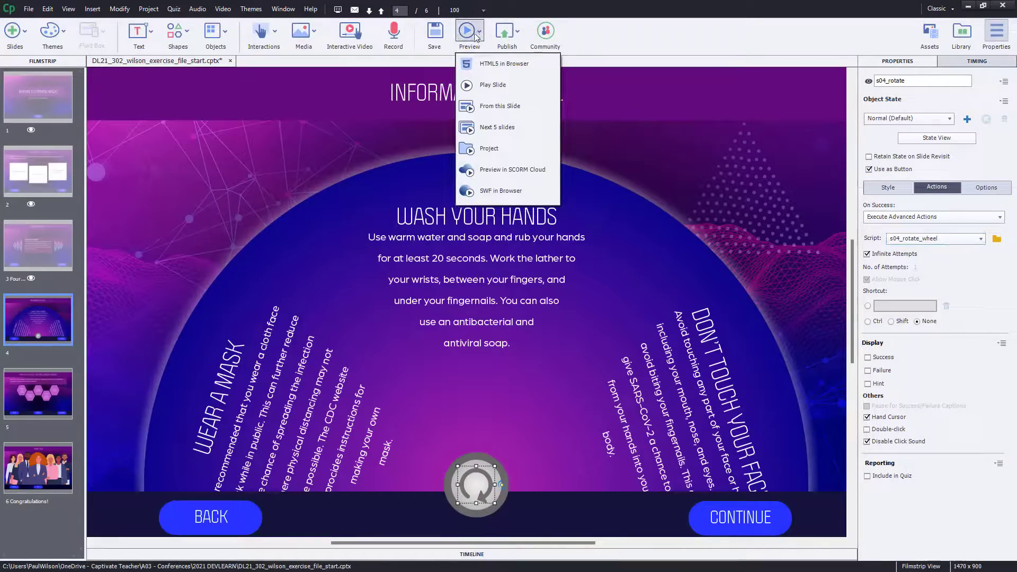
{"action": "left_click", "coordinate": [480, 68]}
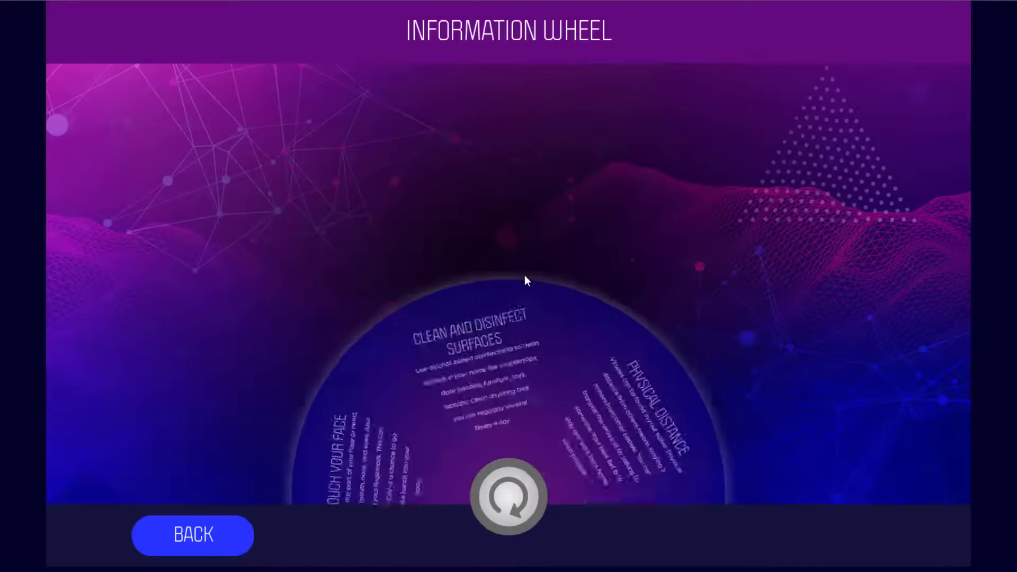
{"action": "left_click", "coordinate": [513, 508]}
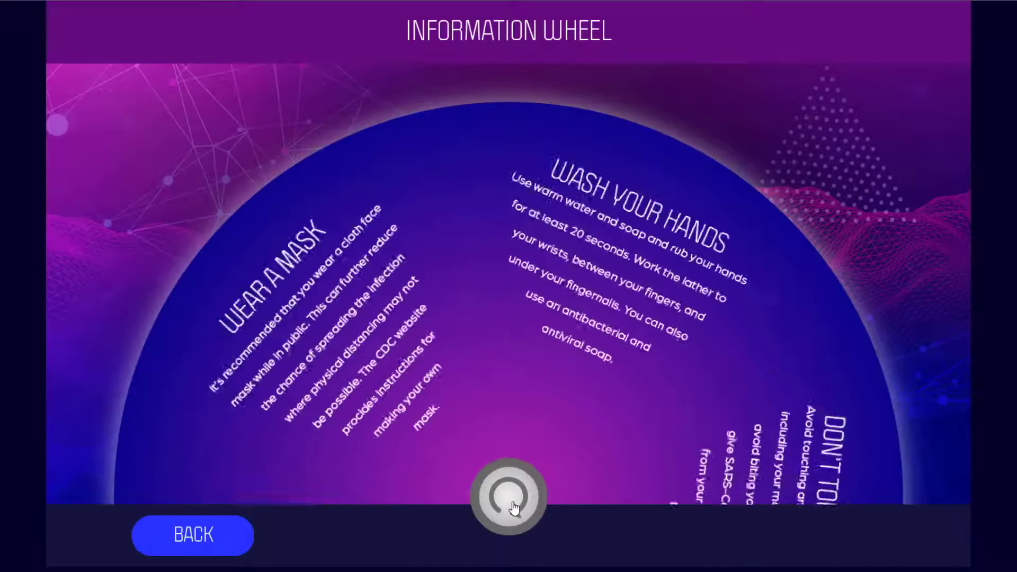
{"action": "left_click", "coordinate": [514, 507]}
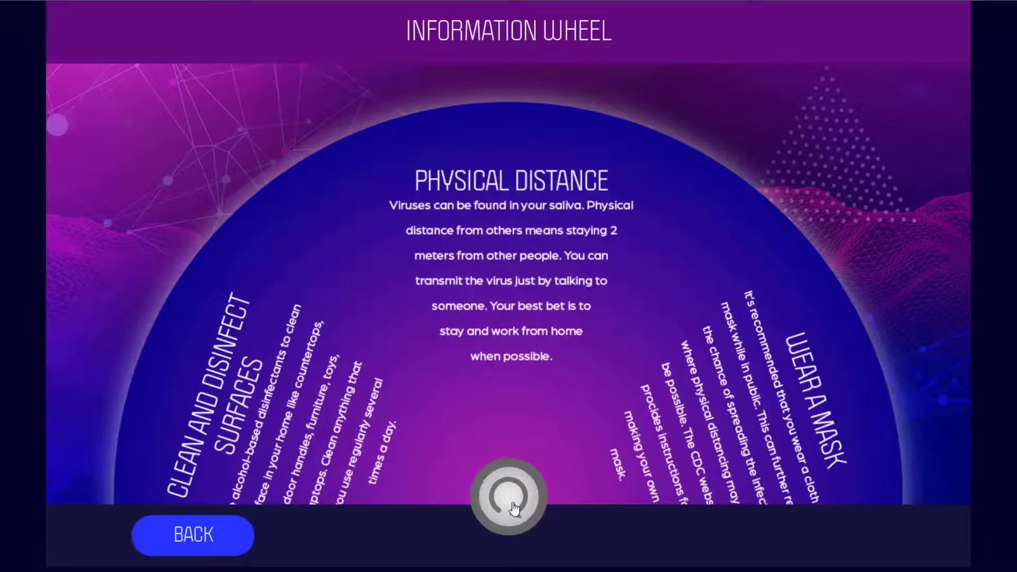
{"action": "left_click", "coordinate": [514, 507]}
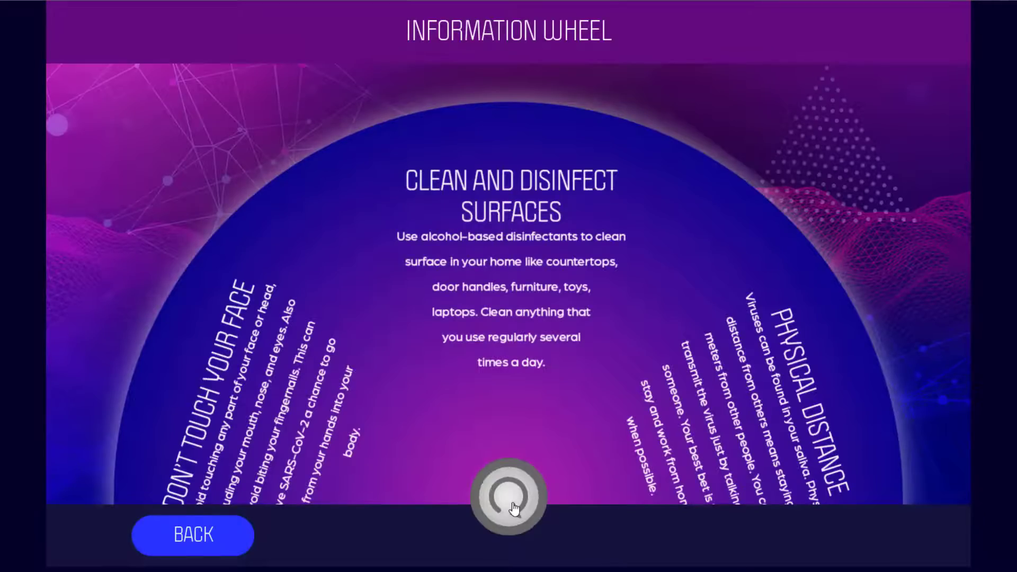
{"action": "left_click", "coordinate": [513, 507]}
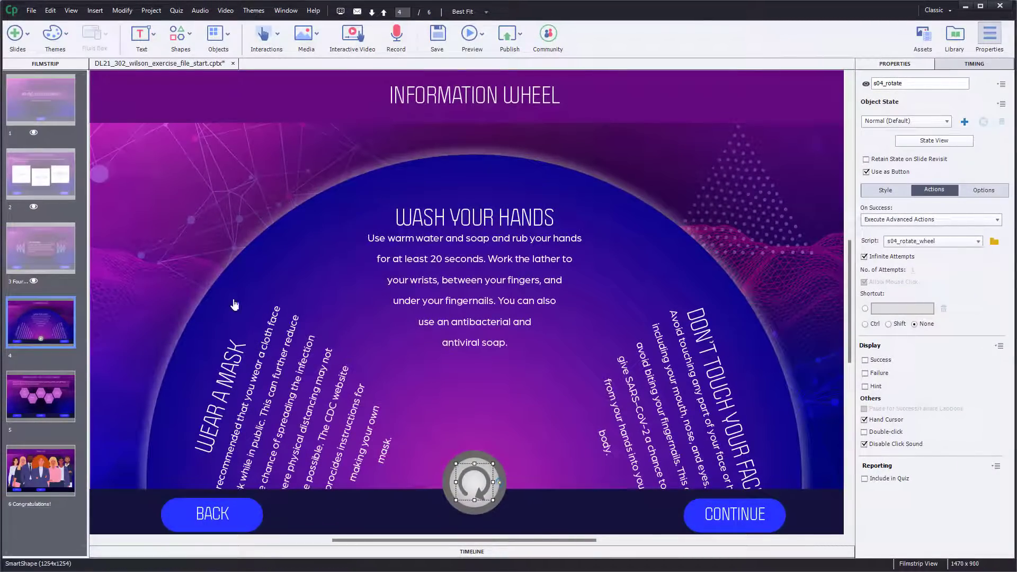
Hide slide 4 and open slide 5, the multiple correct answer knowledge check
{"action": "right_click", "coordinate": [51, 316]}
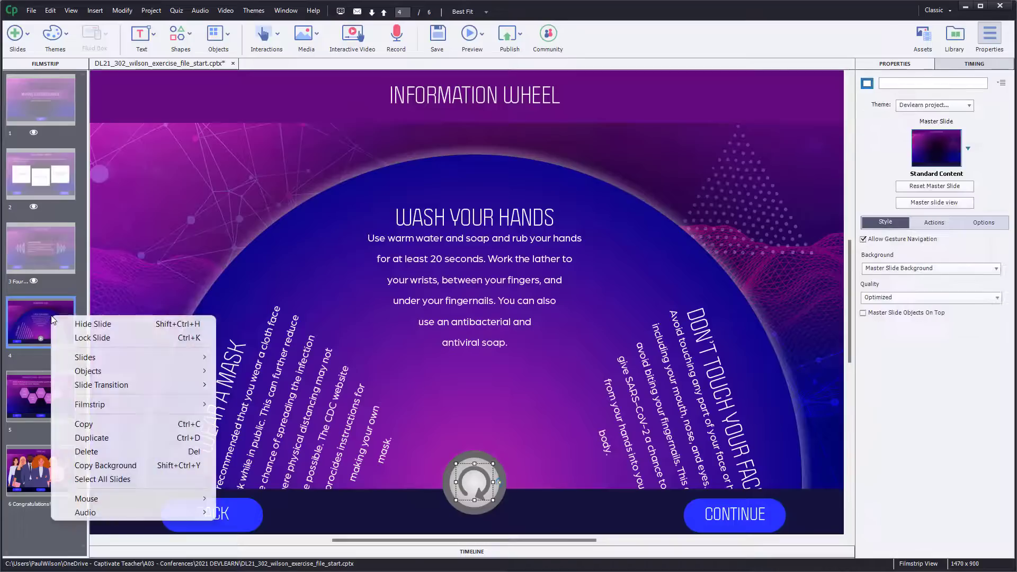
{"action": "left_click", "coordinate": [59, 322]}
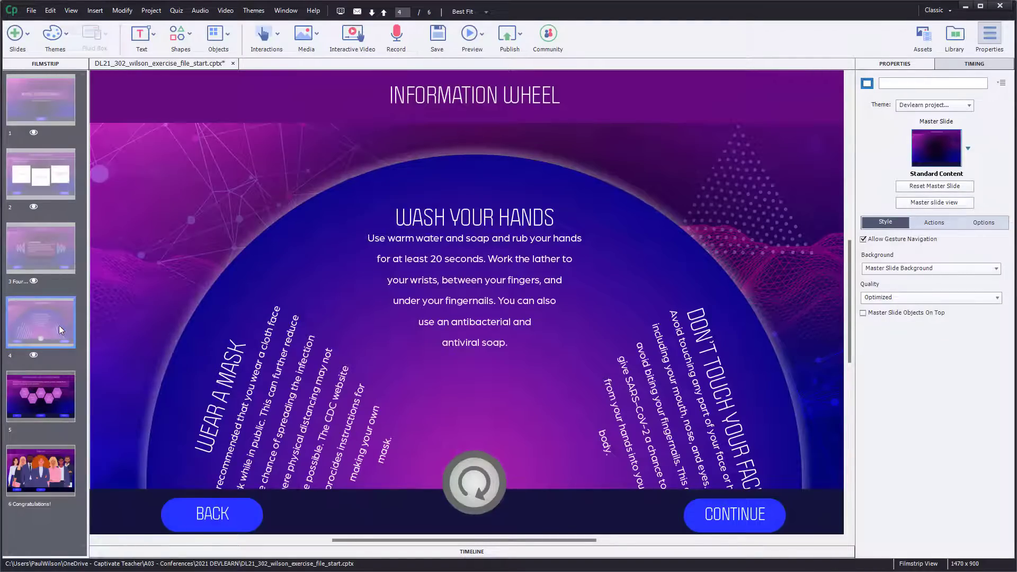
{"action": "left_click", "coordinate": [53, 393]}
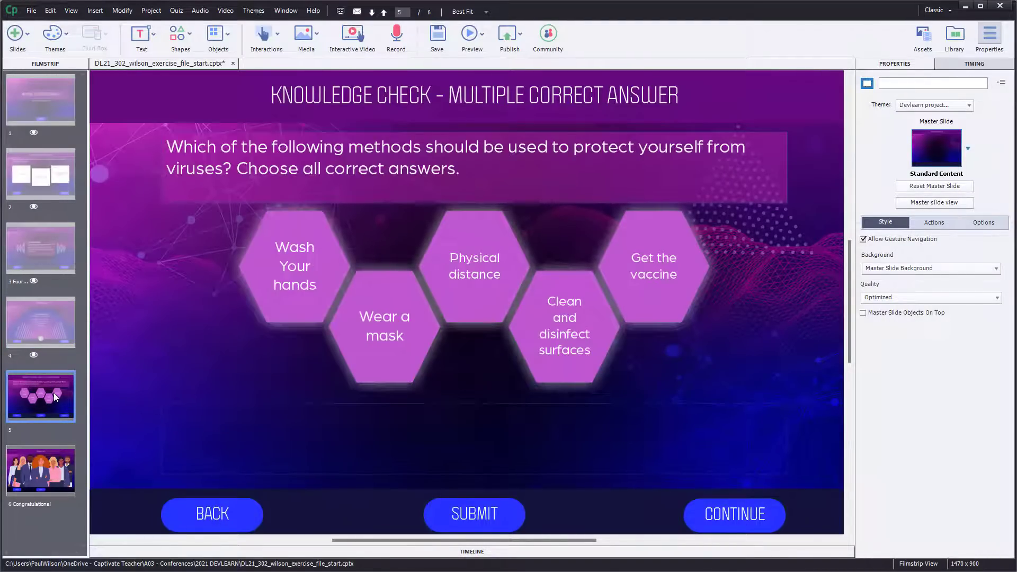
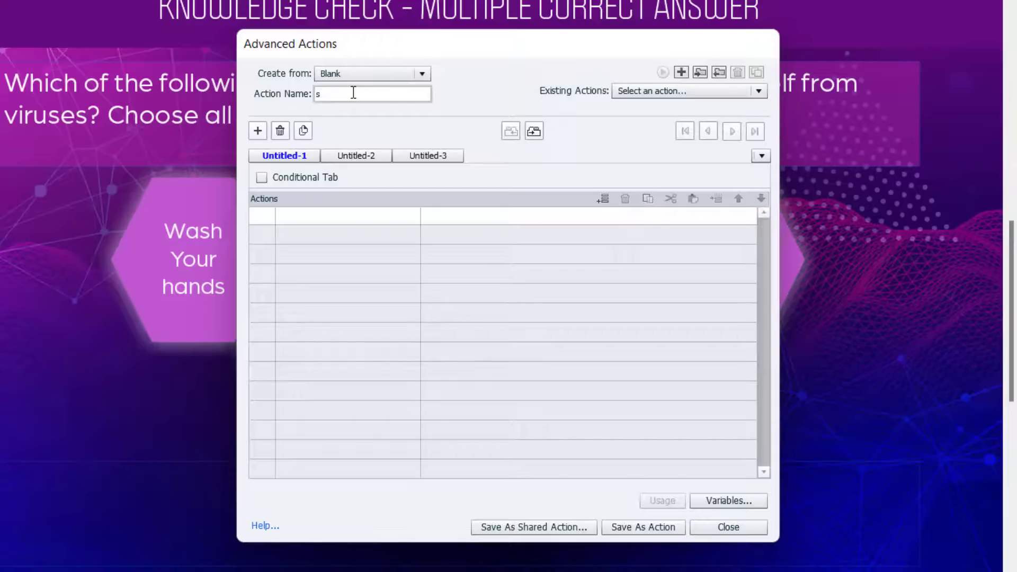
Name the advanced action s05_answer01 and make its first tab conditional on _s05_answer01 being equal to the literal 0
{"action": "type", "text": "_answer01"}
{"action": "left_click", "coordinate": [262, 178]}
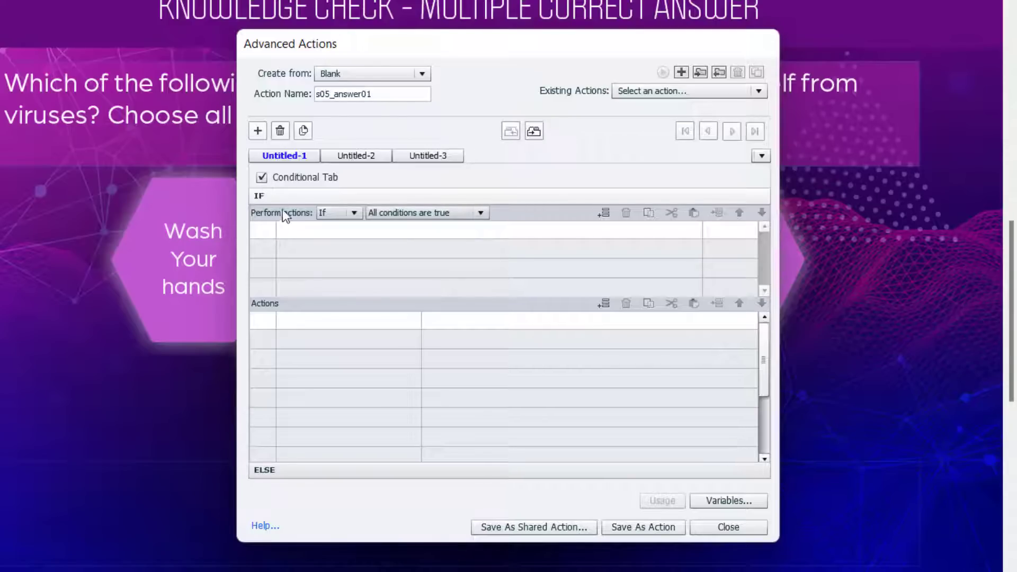
{"action": "left_click", "coordinate": [296, 232]}
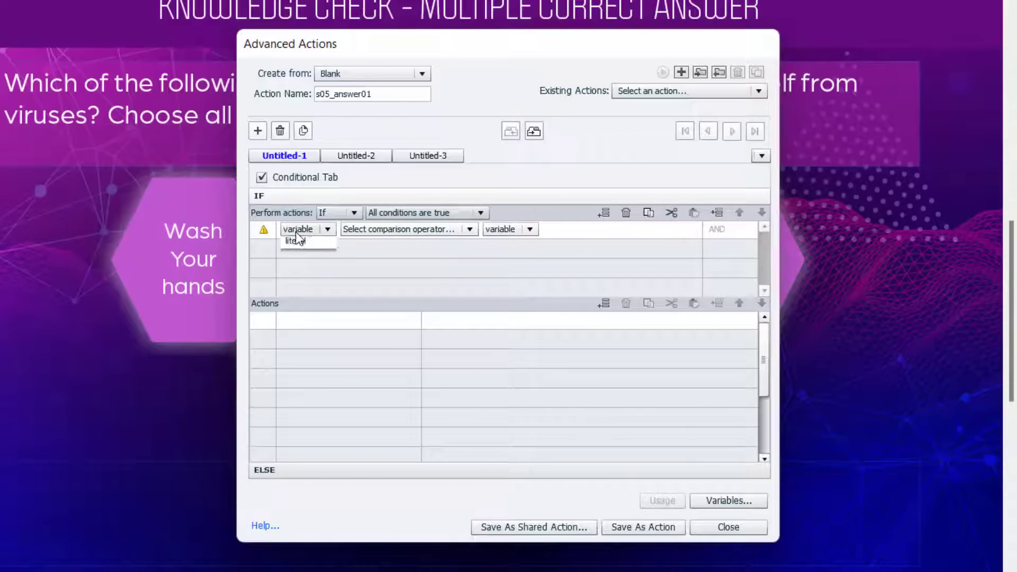
{"action": "left_click", "coordinate": [295, 231]}
{"action": "left_click", "coordinate": [301, 244]}
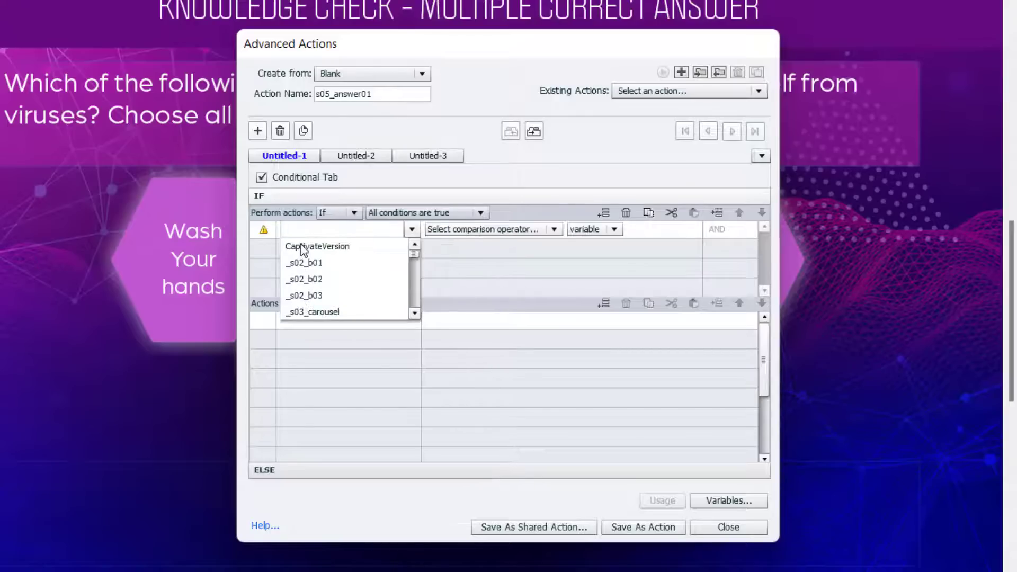
{"action": "type", "text": "05"}
{"action": "key", "text": "Return"}
{"action": "left_click", "coordinate": [403, 231]}
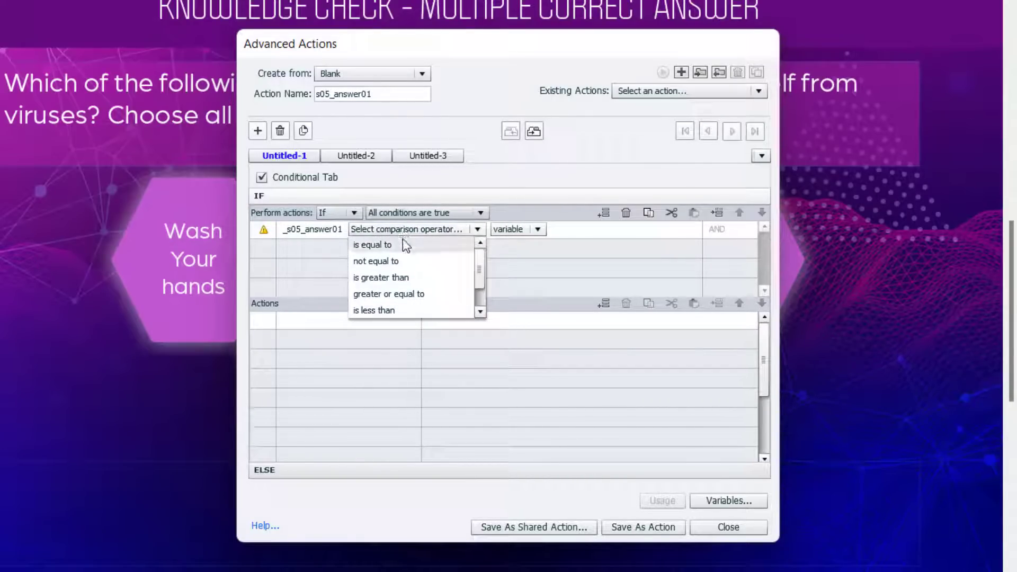
{"action": "left_click", "coordinate": [402, 242]}
{"action": "left_click", "coordinate": [429, 232]}
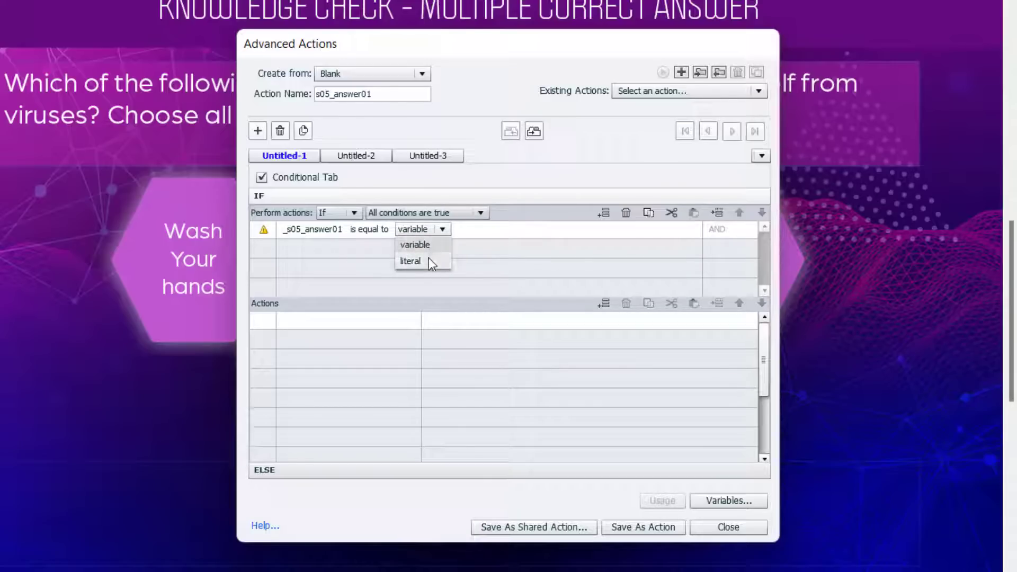
{"action": "left_click", "coordinate": [431, 260]}
{"action": "type", "text": "0"}
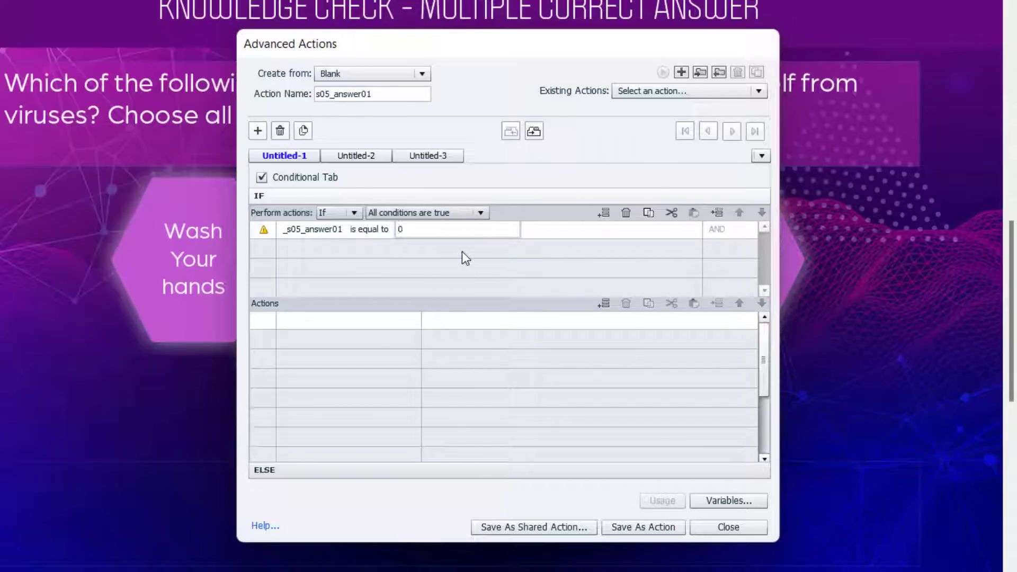
{"action": "key", "text": "Return"}
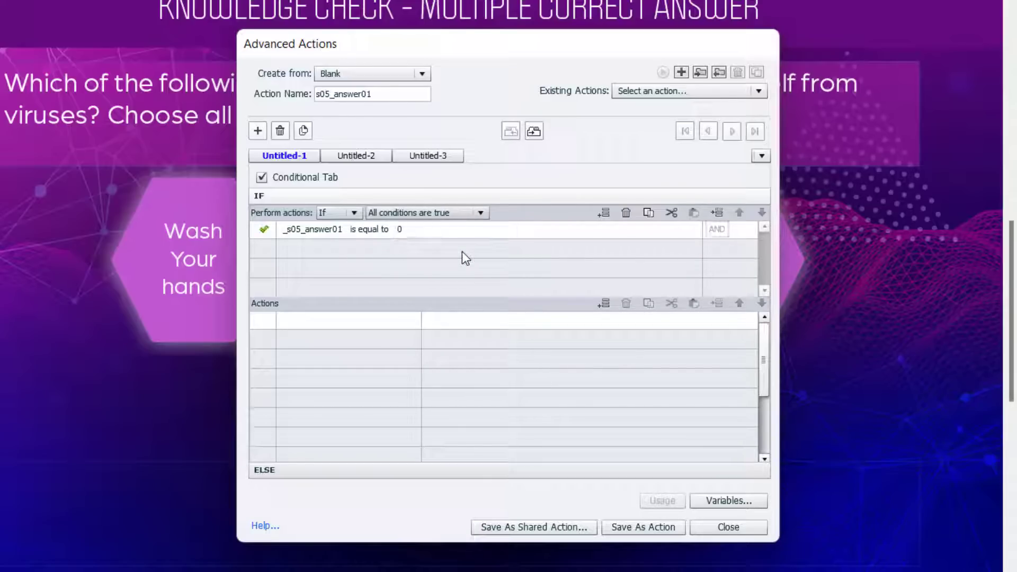
Add an Assign action to the IF section that sets _s05_answer01 to the literal 1
{"action": "double_click", "coordinate": [300, 320]}
{"action": "key", "text": "a"}
{"action": "left_click", "coordinate": [313, 336]}
{"action": "type", "text": "05"}
{"action": "key", "text": "Down"}
{"action": "key", "text": "Return"}
{"action": "left_click", "coordinate": [551, 322]}
{"action": "left_click", "coordinate": [548, 347]}
{"action": "type", "text": "1"}
{"action": "key", "text": "Return"}
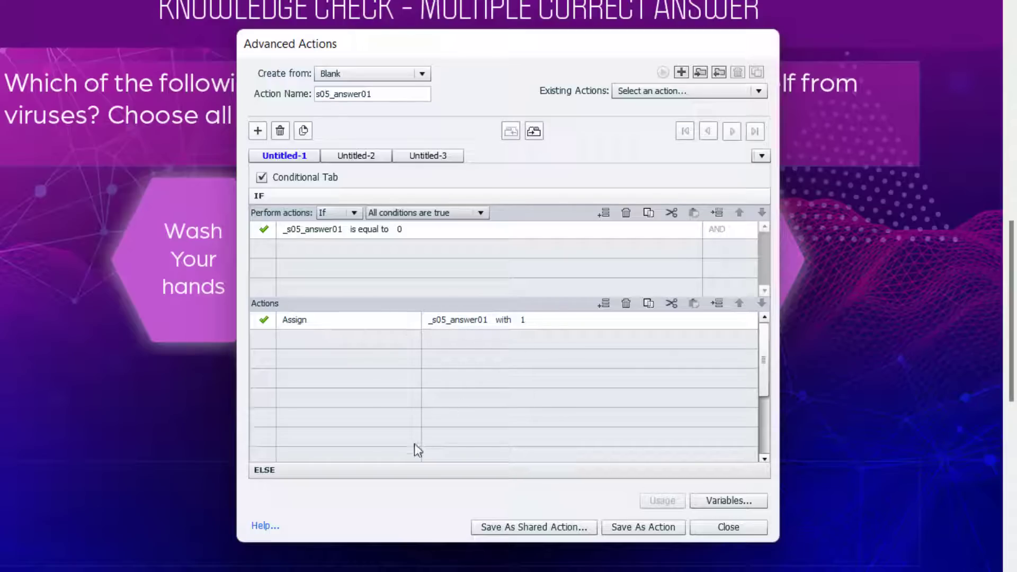
Add an Assign action to the ELSE section that sets _s05_answer01 to the literal 0, and review both sections
{"action": "left_click", "coordinate": [268, 469]}
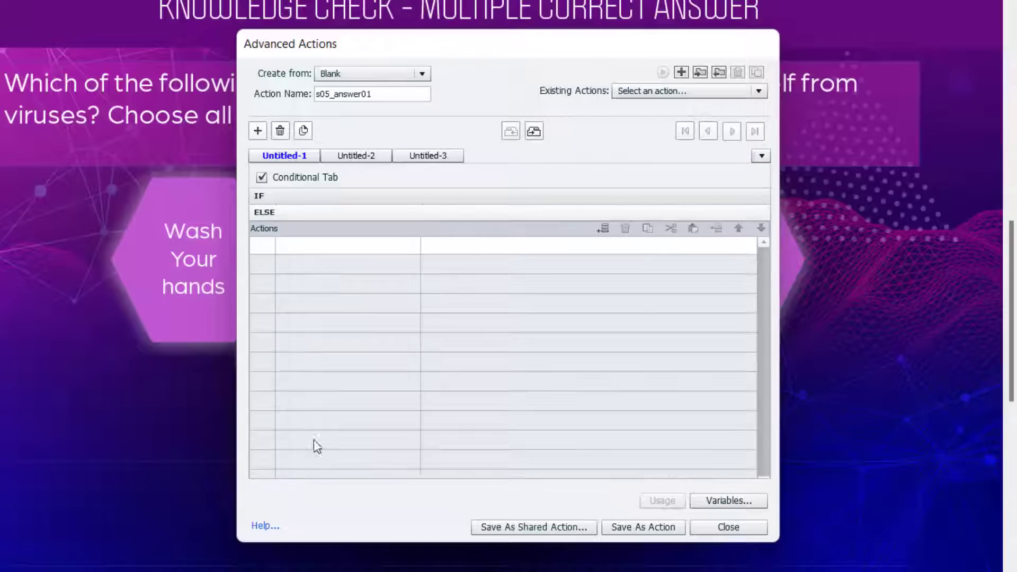
{"action": "double_click", "coordinate": [299, 248]}
{"action": "key", "text": "a"}
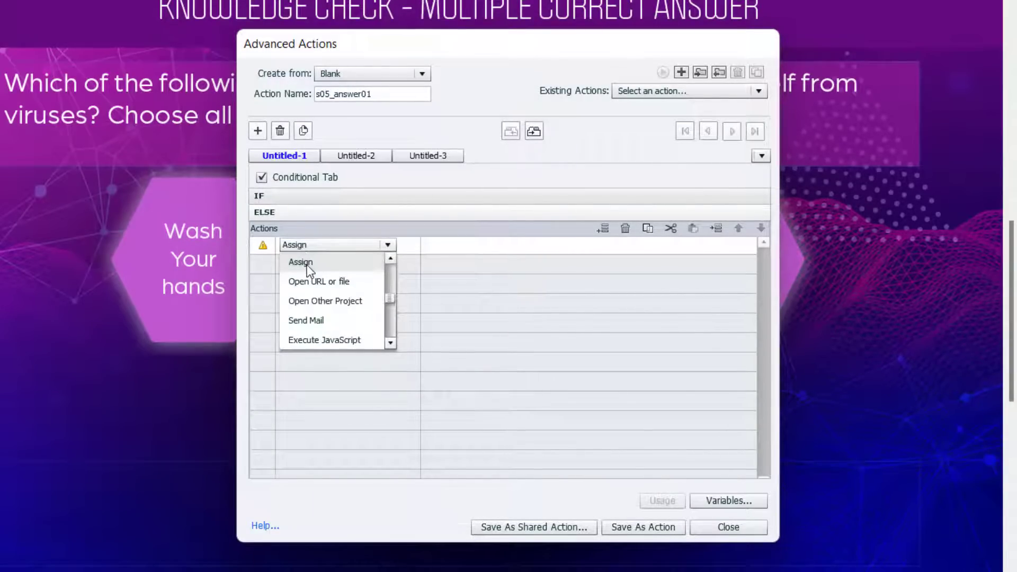
{"action": "left_click", "coordinate": [307, 262]}
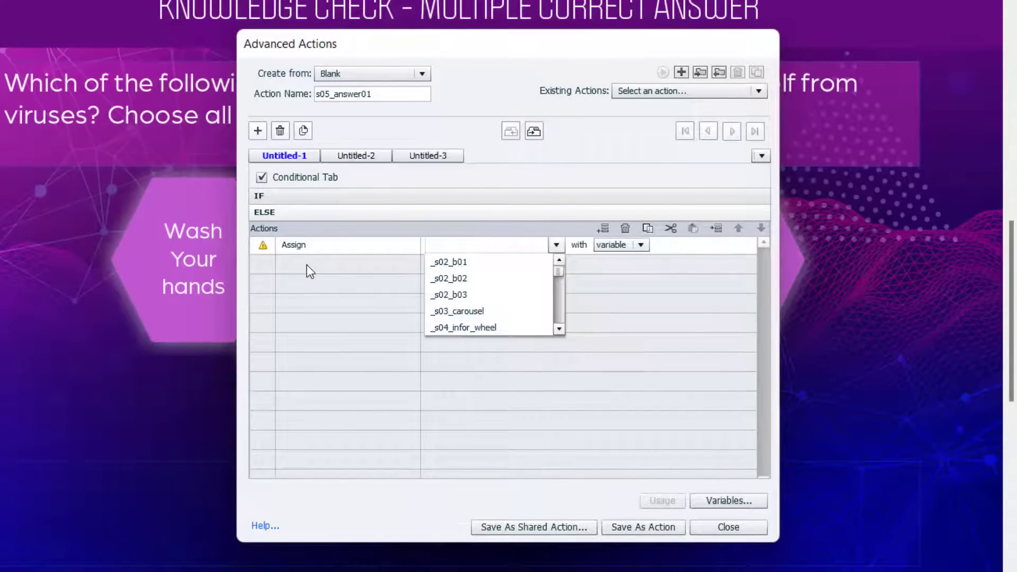
{"action": "type", "text": "_s05_answer01"}
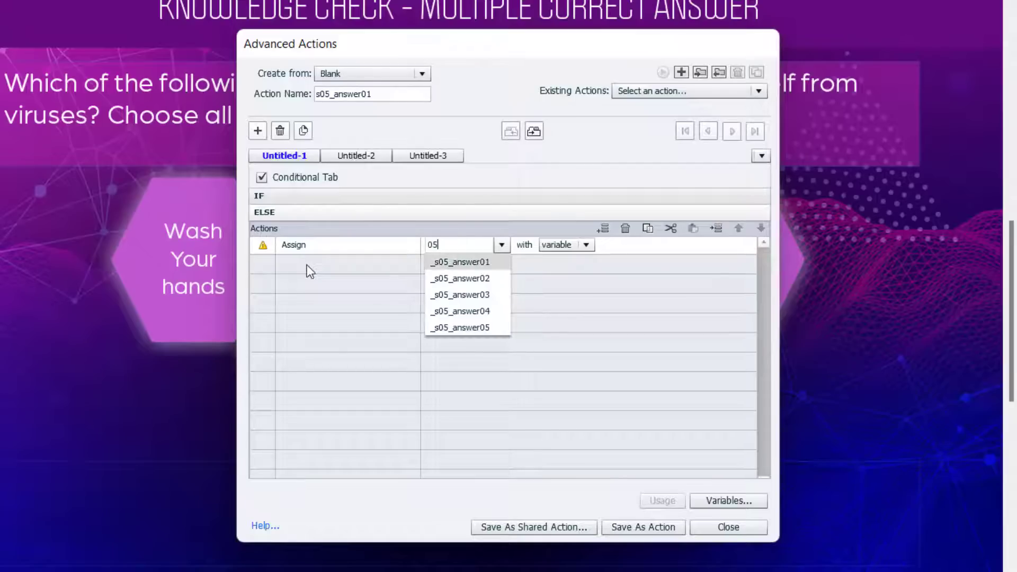
{"action": "key", "text": "Return"}
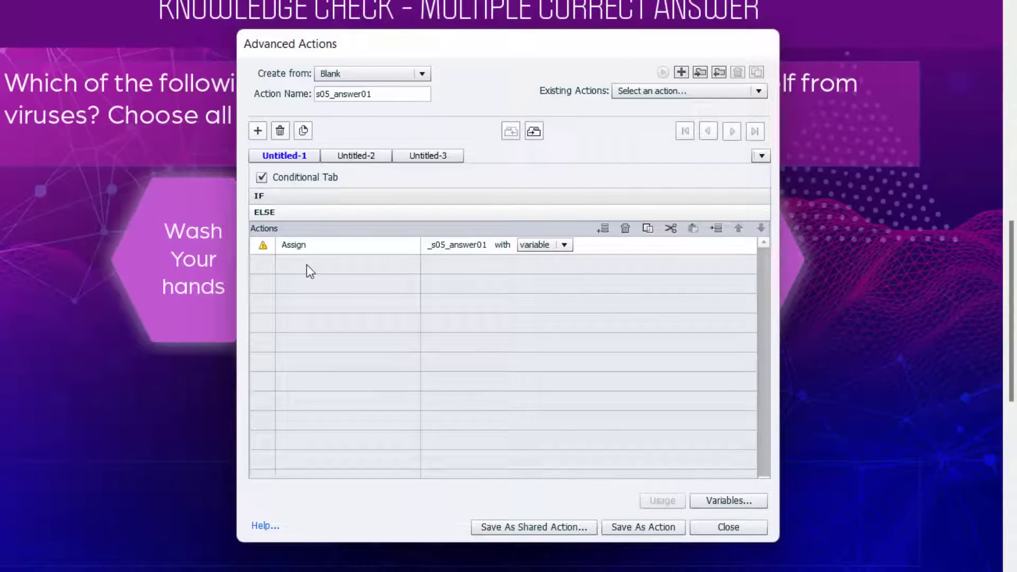
{"action": "left_click", "coordinate": [545, 245]}
{"action": "left_click", "coordinate": [551, 273]}
{"action": "type", "text": "0"}
{"action": "key", "text": "Return"}
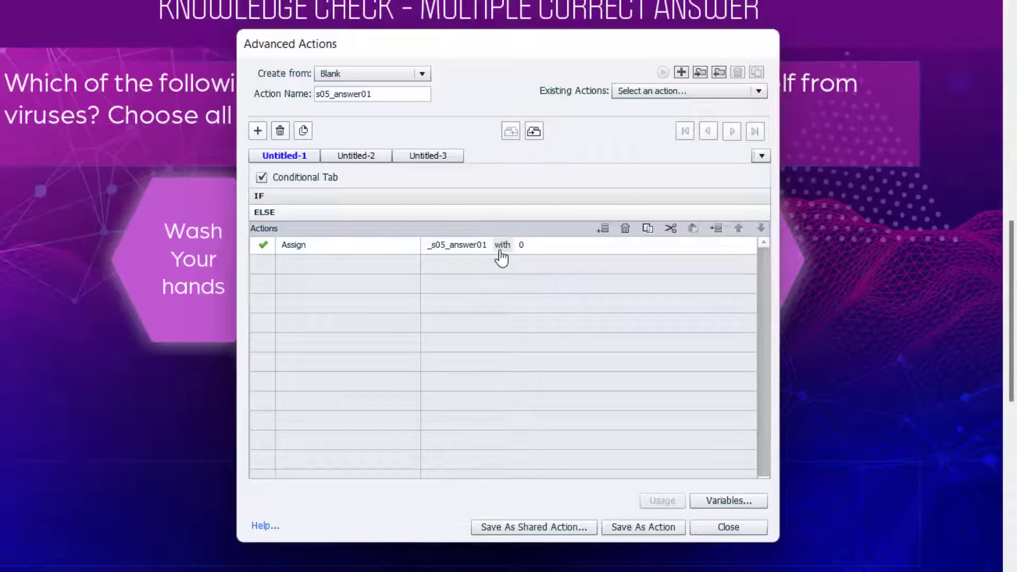
{"action": "left_click", "coordinate": [475, 201]}
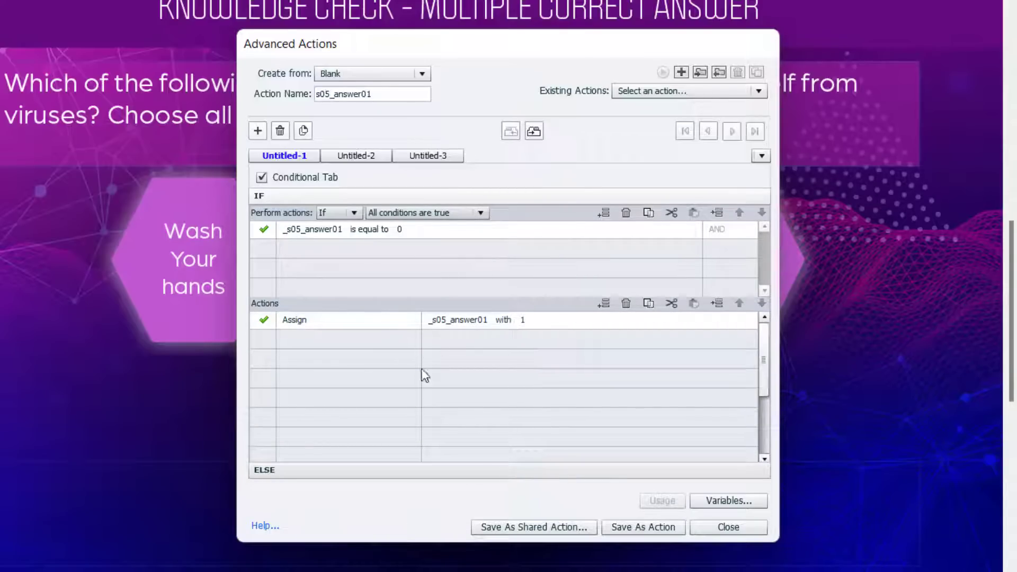
{"action": "left_click", "coordinate": [419, 472]}
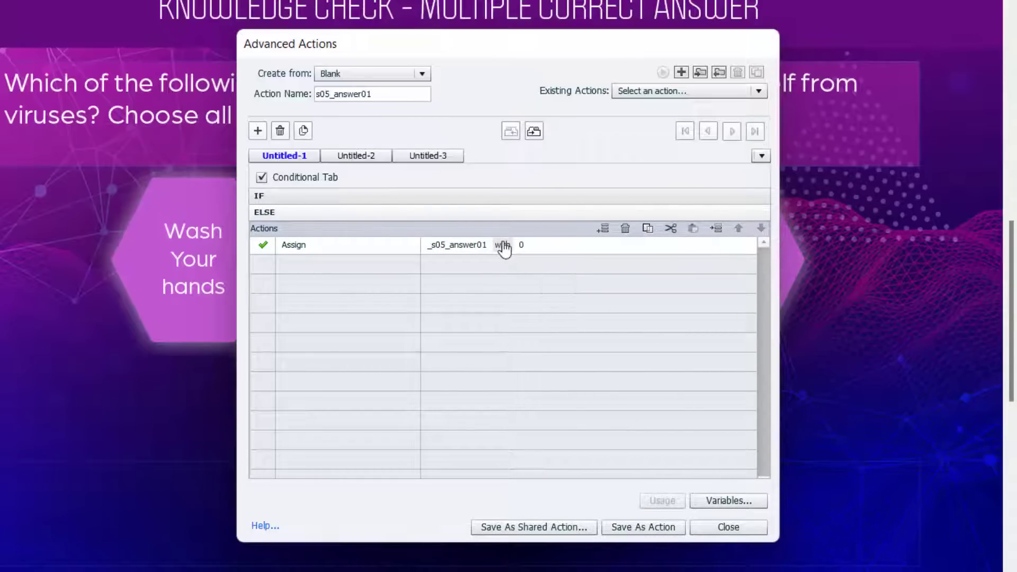
Add a Change State of action to the IF section that sets s05_answer_1 to its selected state
{"action": "left_click", "coordinate": [338, 199]}
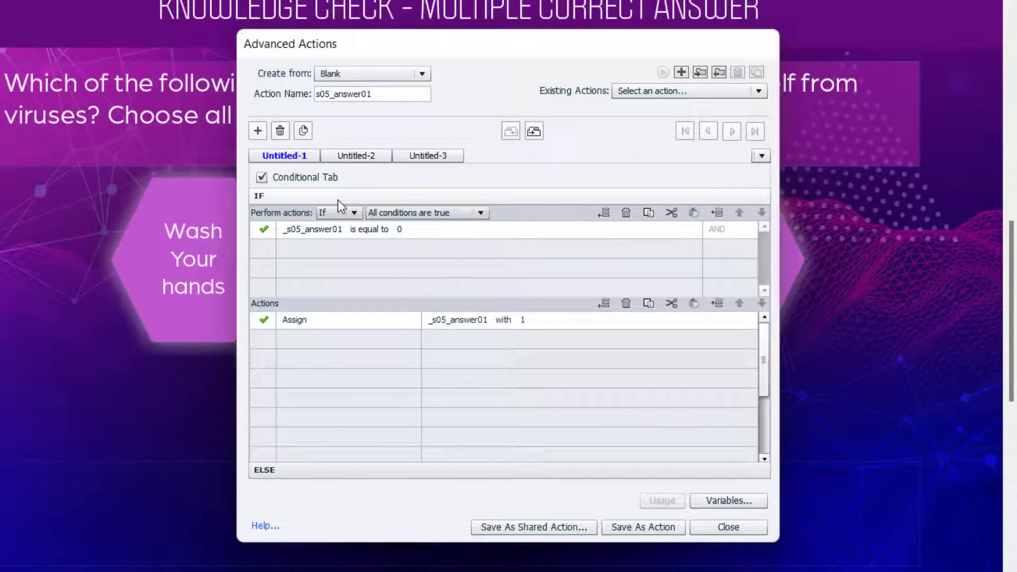
{"action": "left_click", "coordinate": [295, 344]}
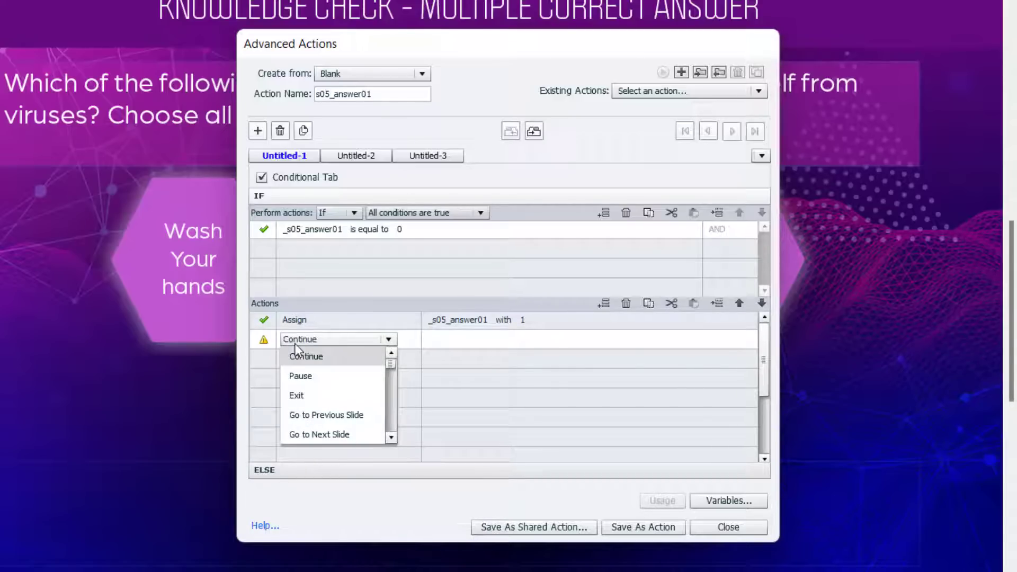
{"action": "scroll", "coordinate": [295, 344], "scroll_direction": "down", "scroll_amount": 3}
{"action": "left_click", "coordinate": [302, 354]}
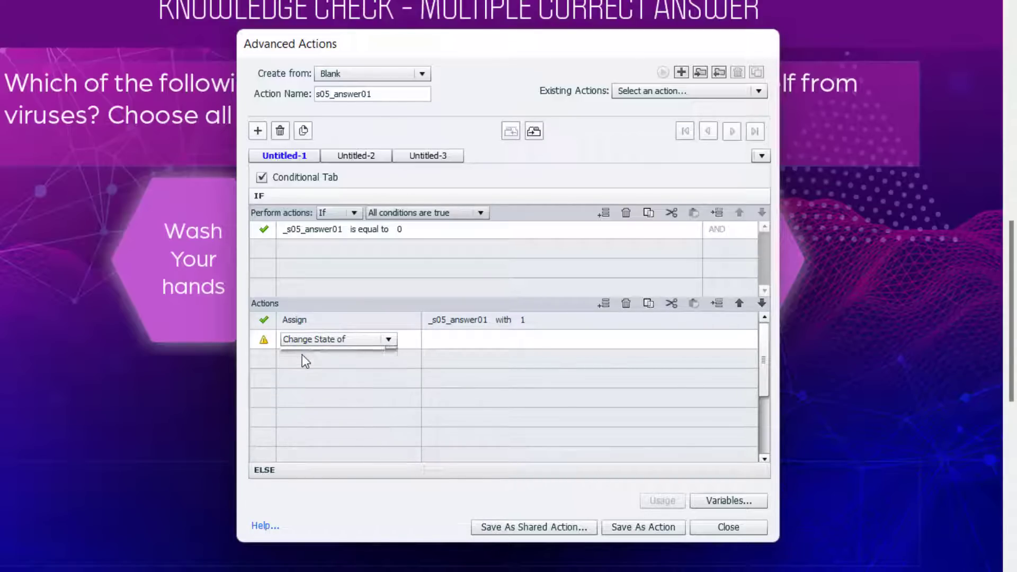
{"action": "type", "text": "05"}
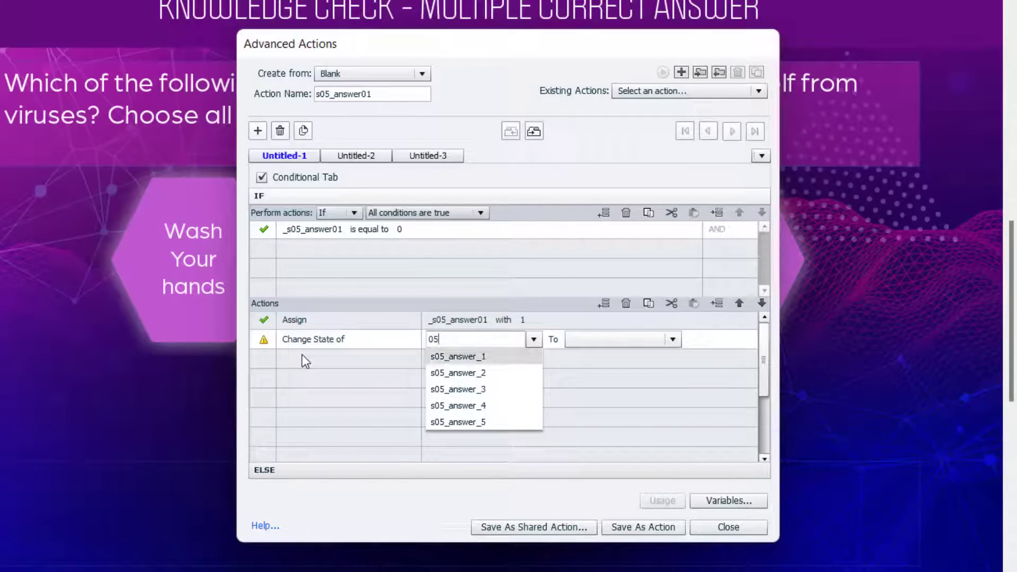
{"action": "key", "text": "Return"}
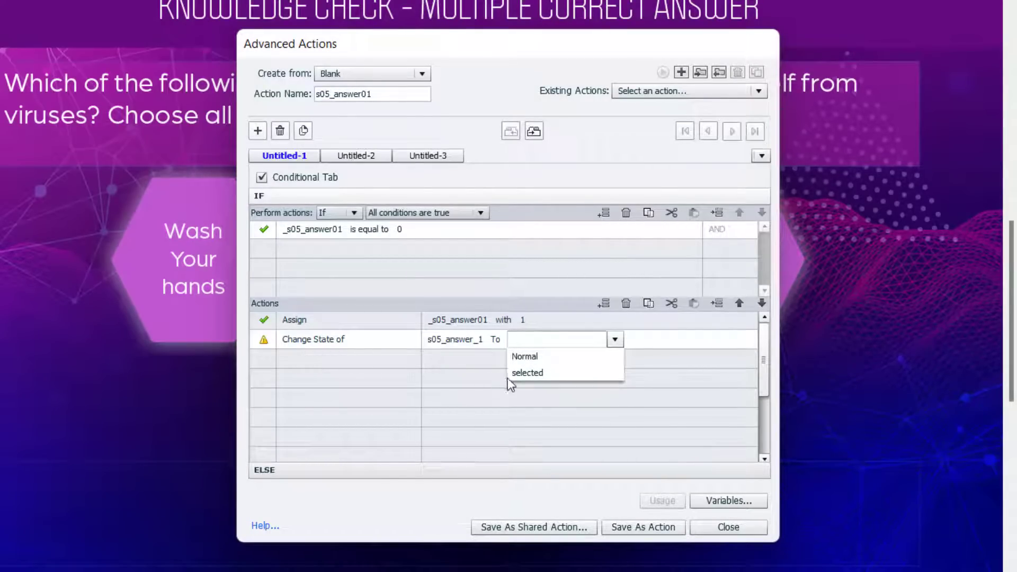
{"action": "left_click", "coordinate": [530, 373]}
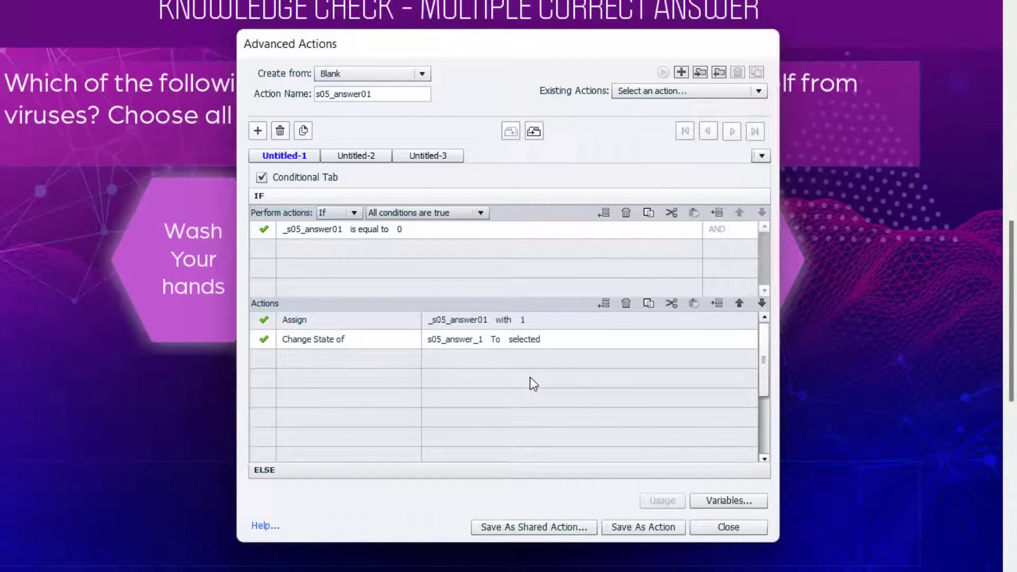
Add a Change State of action to the ELSE section that returns s05_answer_1 to its Normal state
{"action": "left_click", "coordinate": [341, 470]}
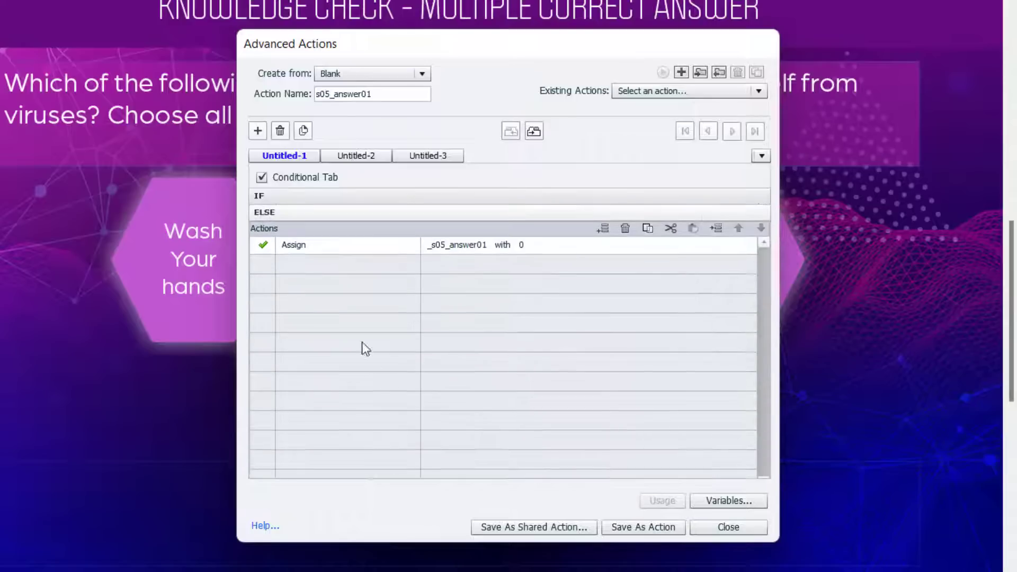
{"action": "left_click", "coordinate": [307, 261]}
{"action": "key", "text": "c"}
{"action": "key", "text": "c"}
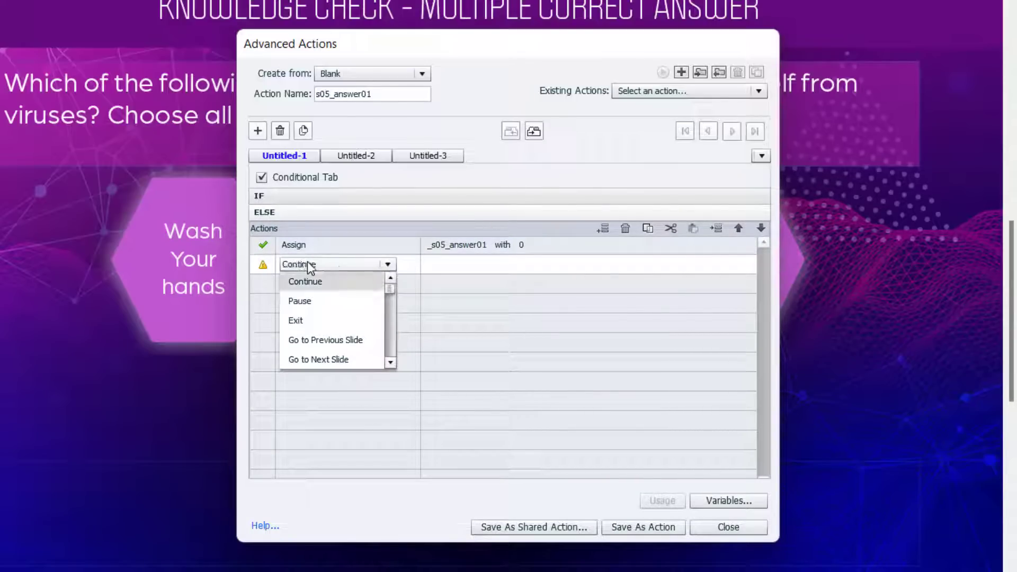
{"action": "left_click", "coordinate": [313, 275]}
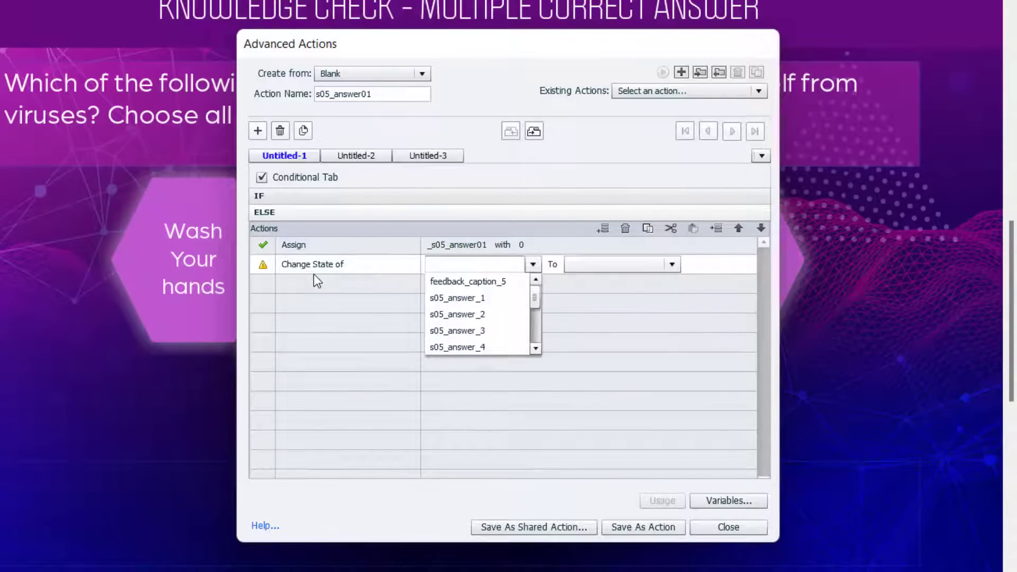
{"action": "type", "text": "05"}
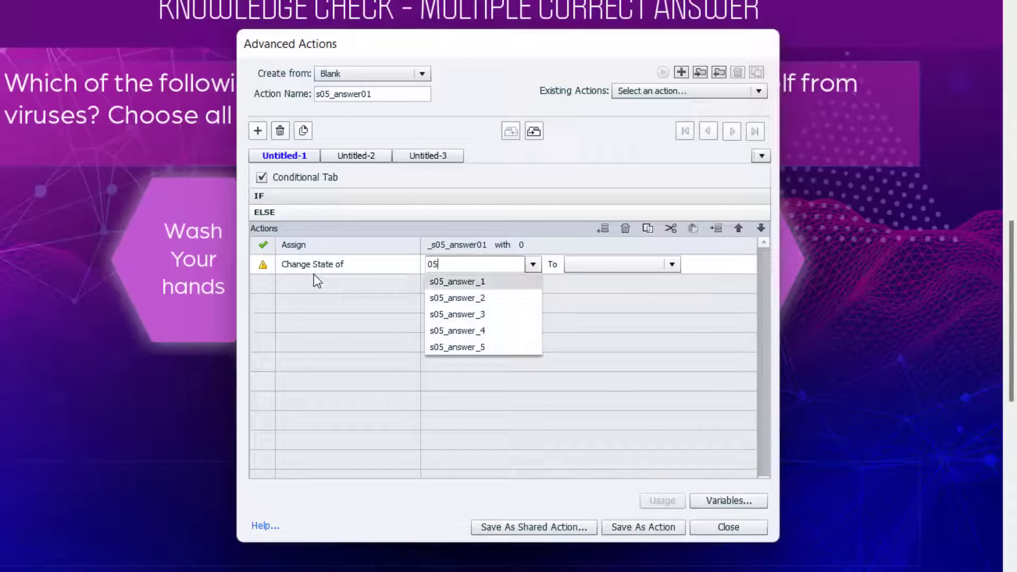
{"action": "key", "text": "Return"}
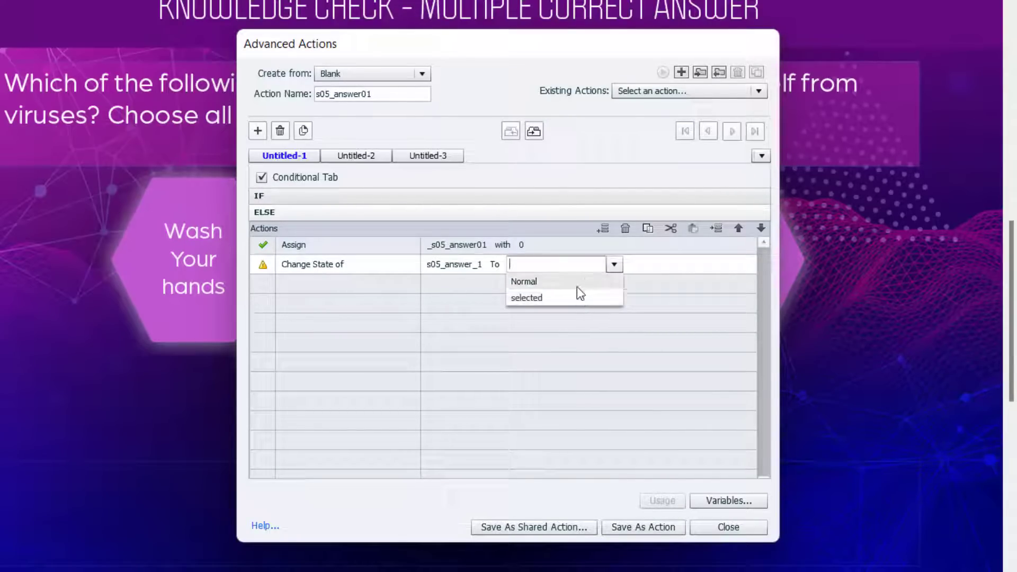
{"action": "left_click", "coordinate": [577, 286]}
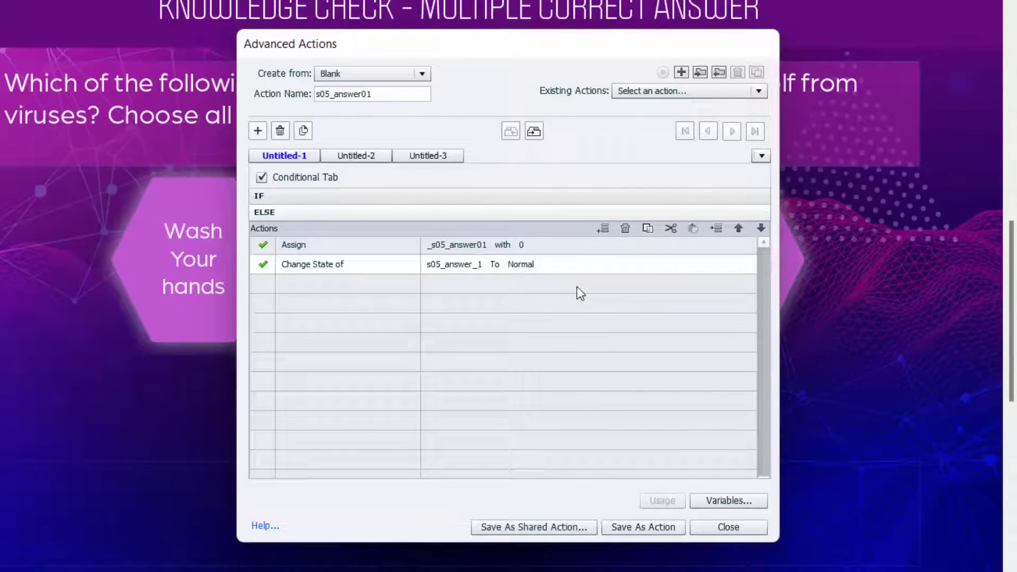
Add a Change State of action to the IF section that sets feedback_caption_5 to Normal
{"action": "left_click", "coordinate": [392, 196]}
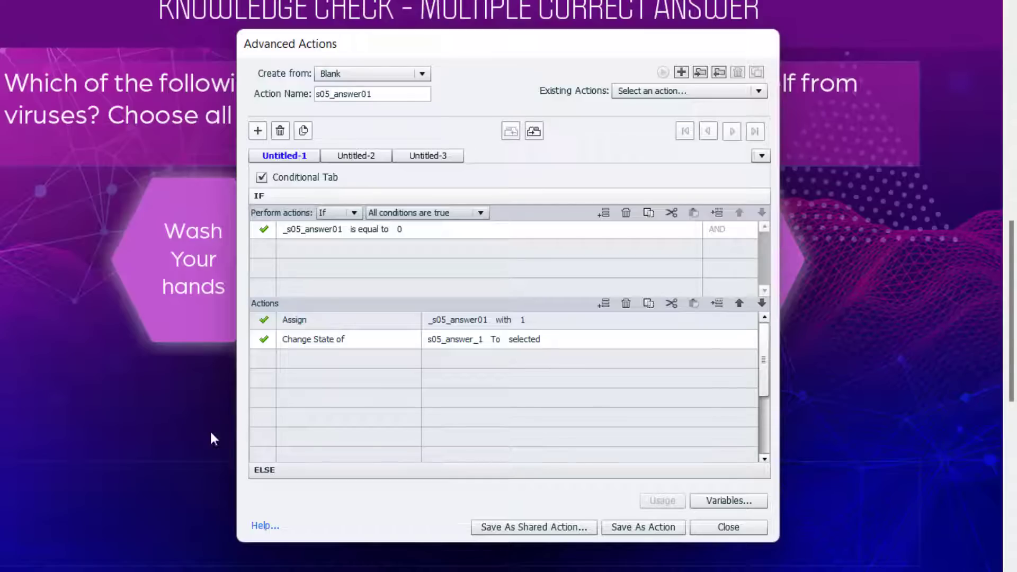
{"action": "left_click", "coordinate": [296, 360]}
{"action": "type", "text": "ch"}
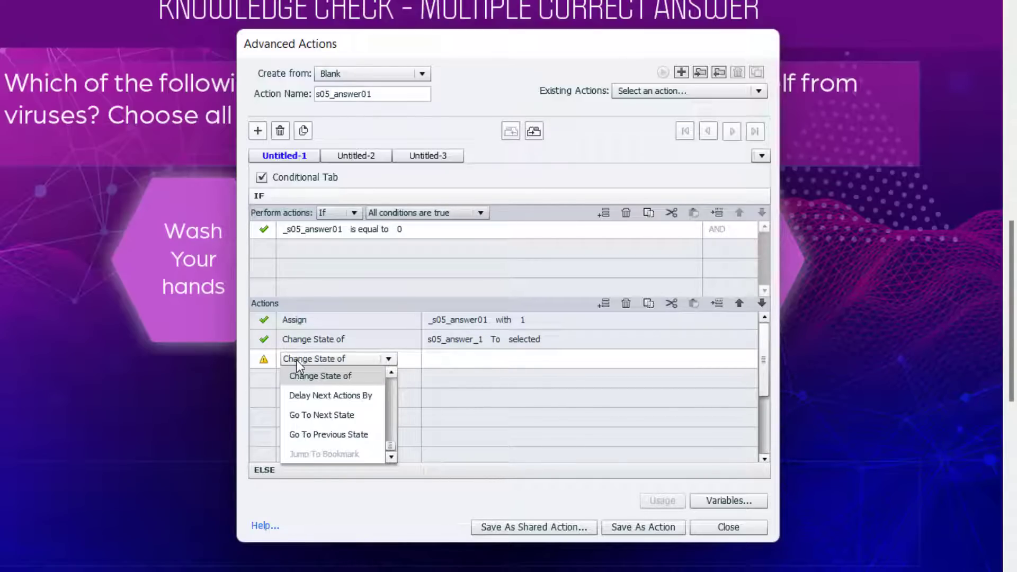
{"action": "left_click", "coordinate": [306, 375]}
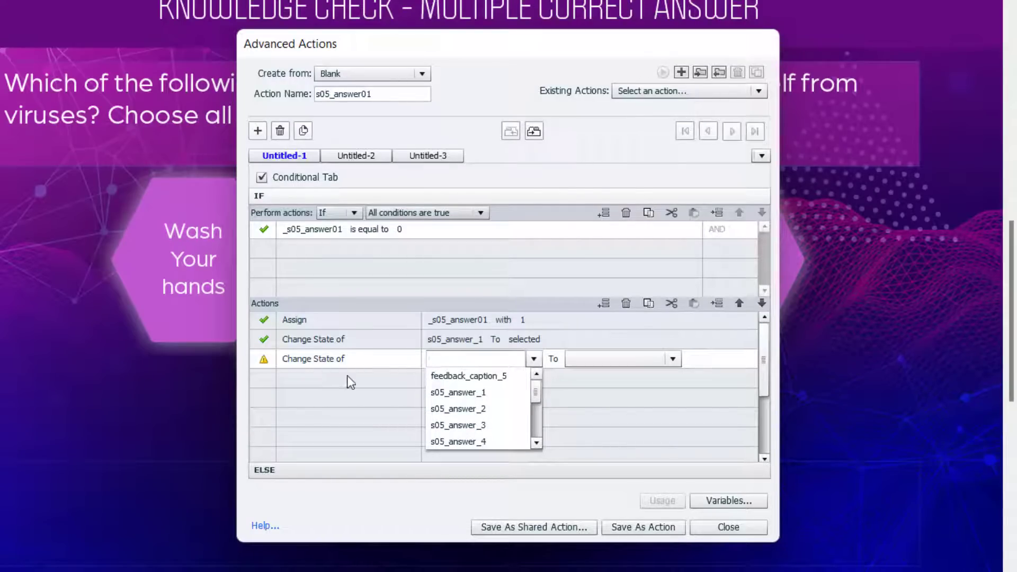
{"action": "left_click", "coordinate": [439, 376]}
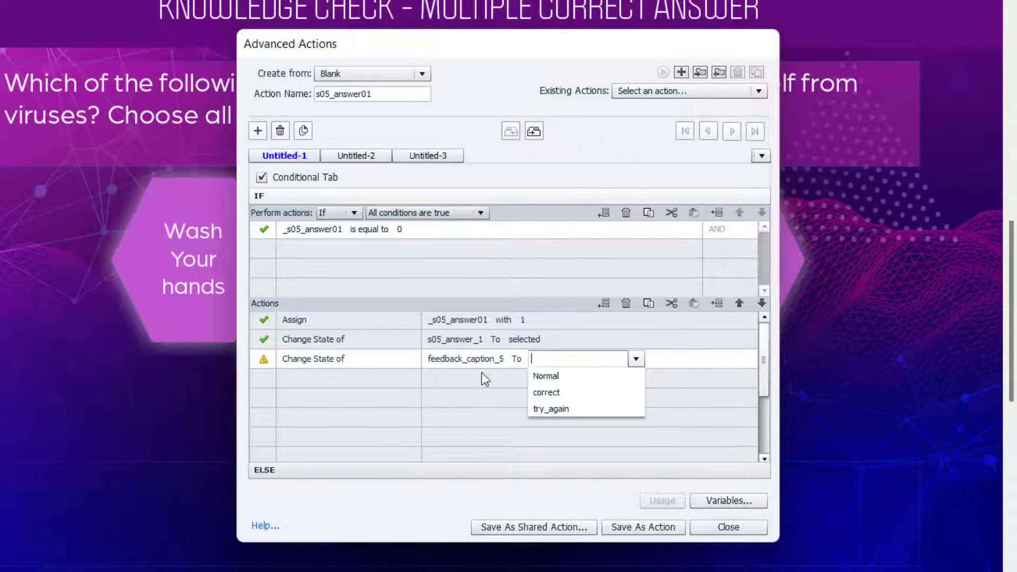
{"action": "left_click", "coordinate": [564, 377]}
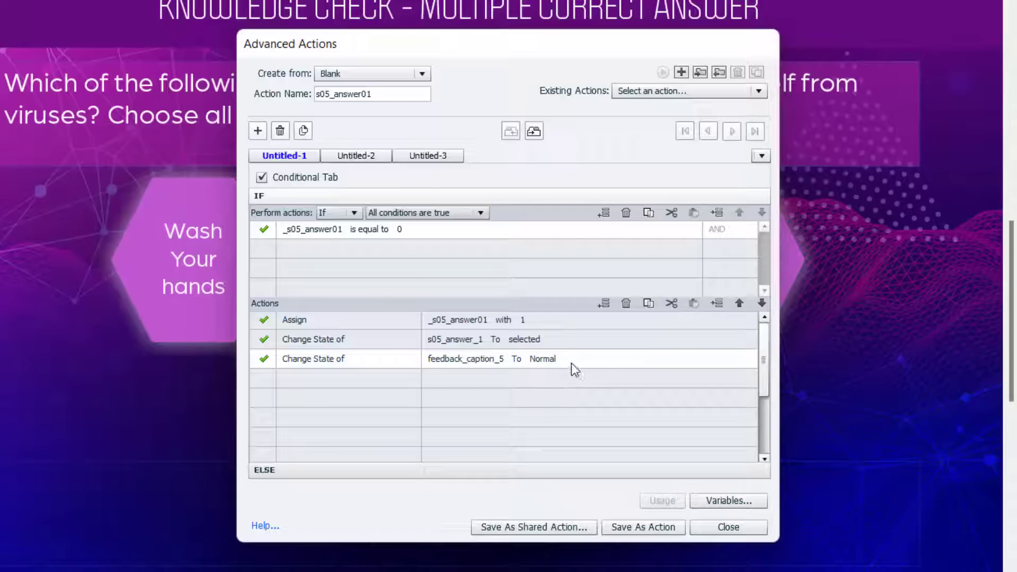
Copy the feedback_caption_5 state change from the IF section into the third action row of the ELSE section
{"action": "left_click", "coordinate": [546, 471]}
{"action": "left_click", "coordinate": [441, 284]}
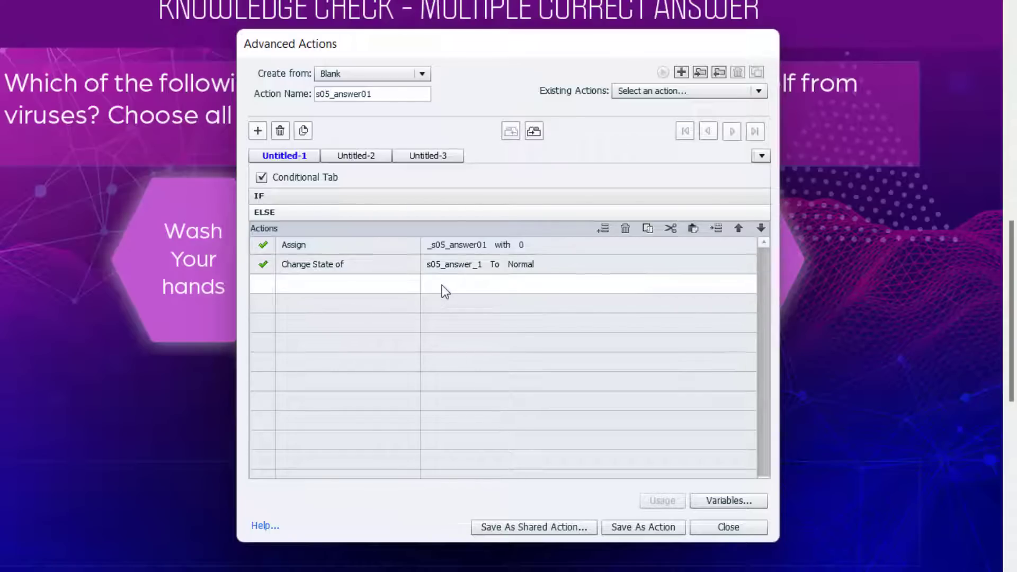
{"action": "left_click", "coordinate": [694, 232]}
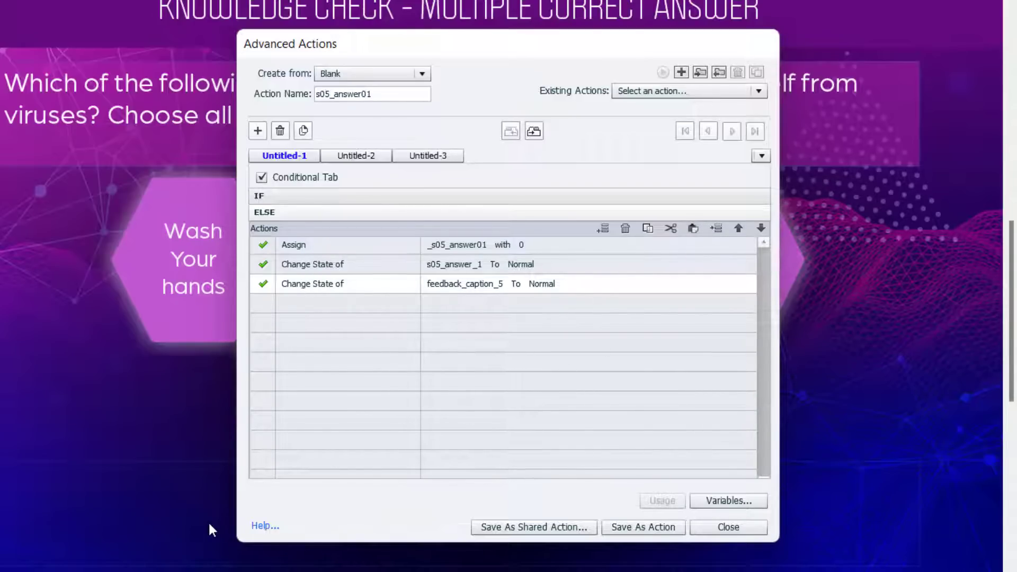
Check the IF section and save the script as the advanced action s05_answer01
{"action": "left_click", "coordinate": [533, 194]}
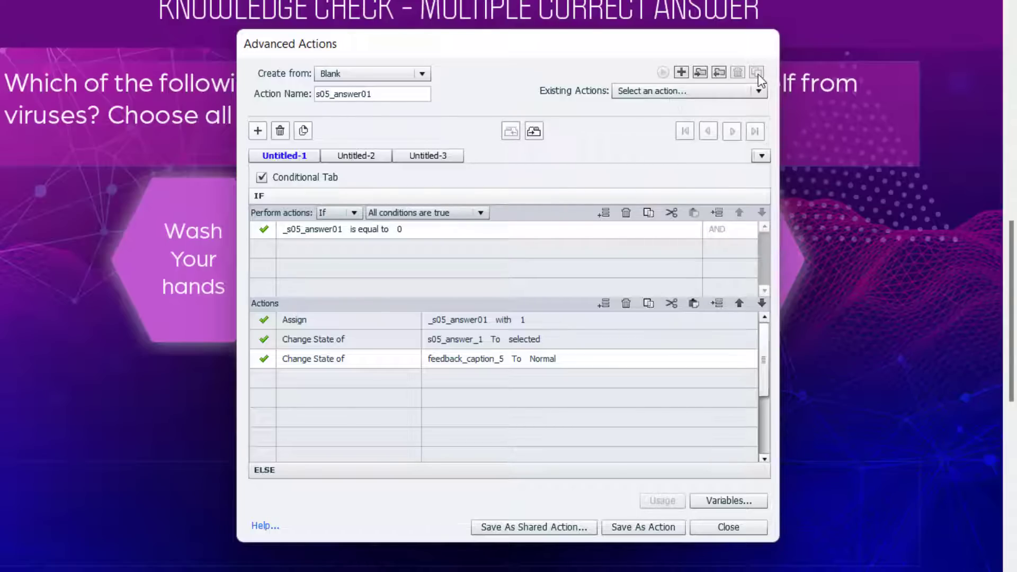
{"action": "left_click", "coordinate": [631, 524]}
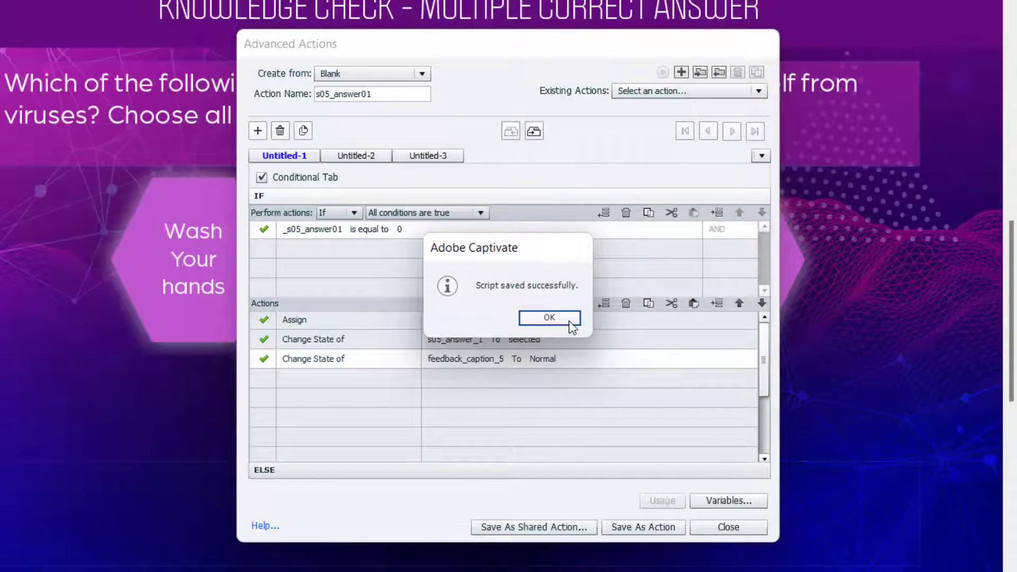
{"action": "left_click", "coordinate": [577, 319]}
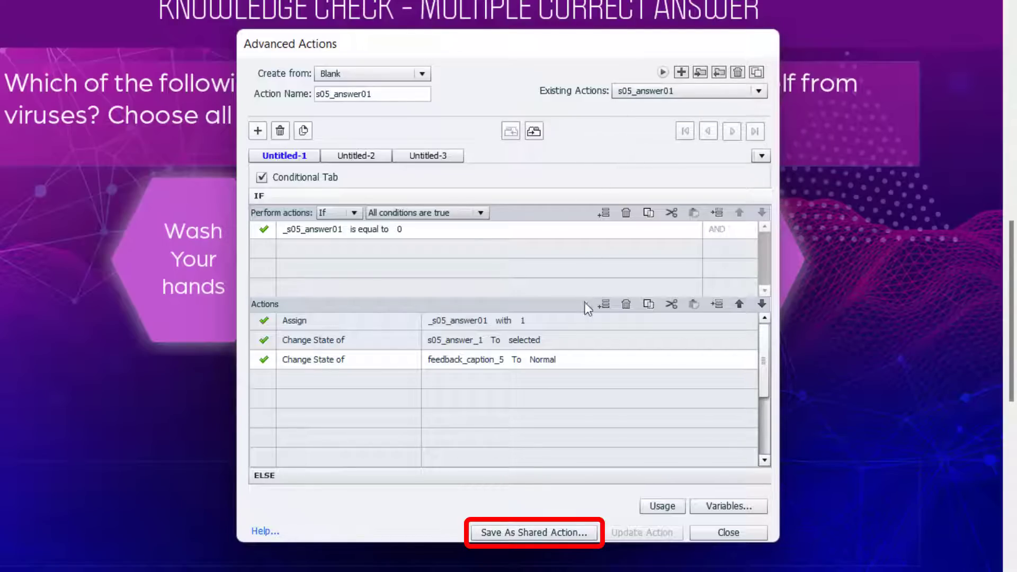
Start saving s05_answer01 as a shared action and name it MultipleChoiceSelection
{"action": "left_click", "coordinate": [532, 530]}
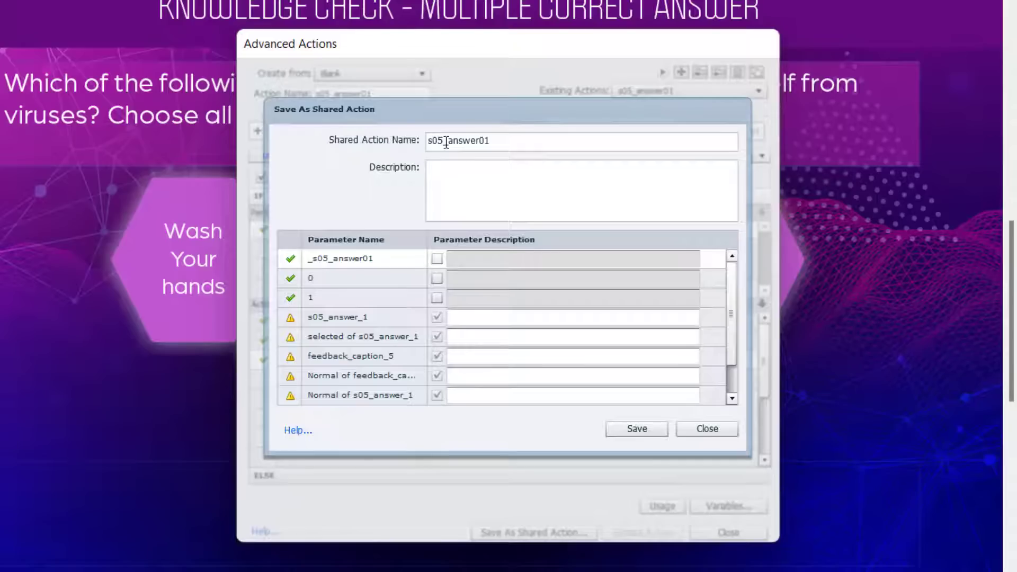
{"action": "left_click", "coordinate": [508, 141]}
{"action": "left_click_drag", "start_coordinate": [509, 140], "coordinate": [395, 141]}
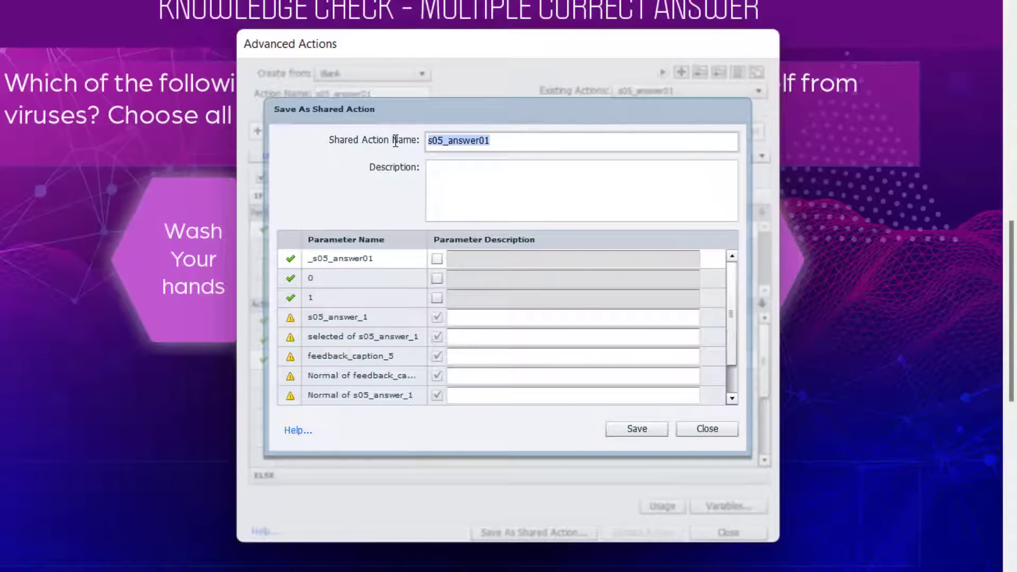
{"action": "type", "text": "Mul"}
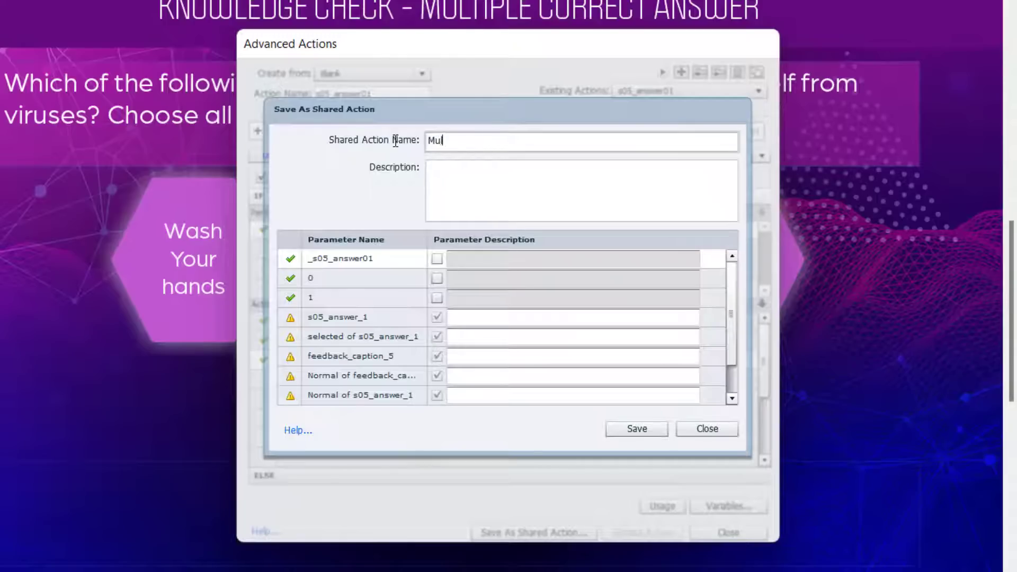
{"action": "type", "text": "tipleChoiceSelection"}
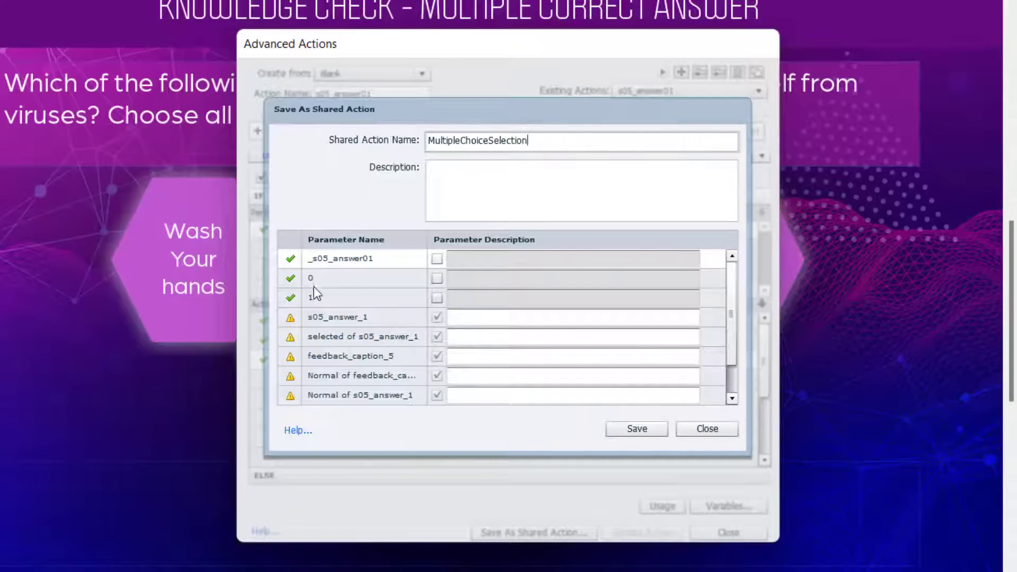
Make the _s05_answer01 variable a parameter of the shared action with the description "Variable used"
{"action": "left_click", "coordinate": [437, 260]}
{"action": "left_click", "coordinate": [493, 255]}
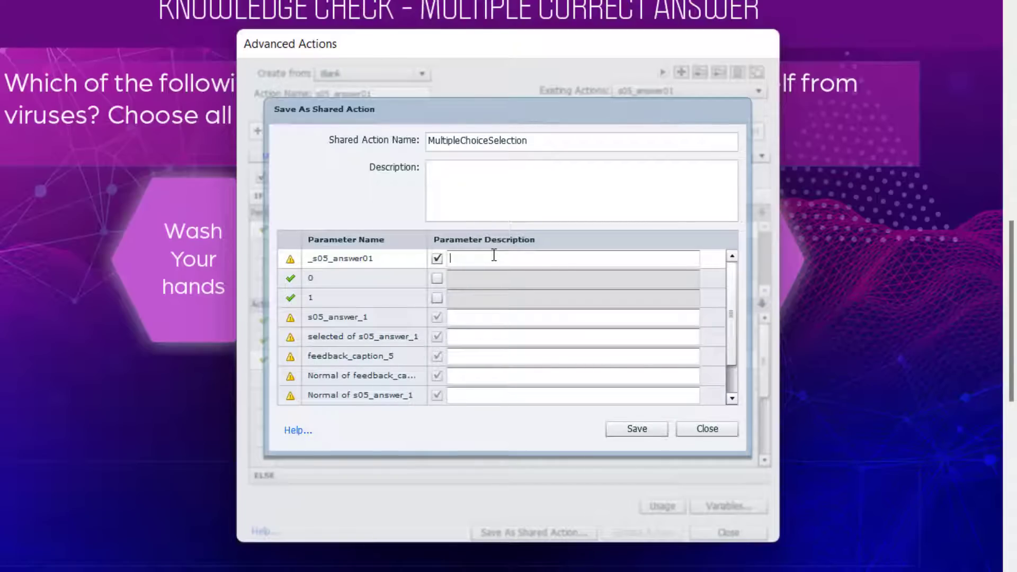
{"action": "type", "text": "Variable used"}
Describe the s05_answer_1 parameter as "Button being pressed" and its selected state as "Selected state of that button"
{"action": "left_click", "coordinate": [487, 317]}
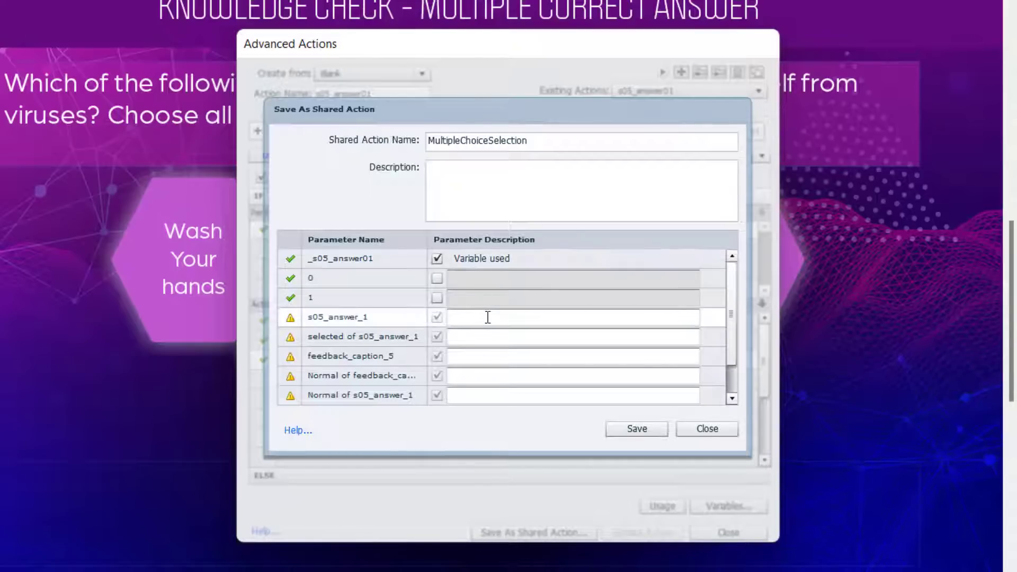
{"action": "type", "text": "Button being pressed"}
{"action": "left_click", "coordinate": [498, 340]}
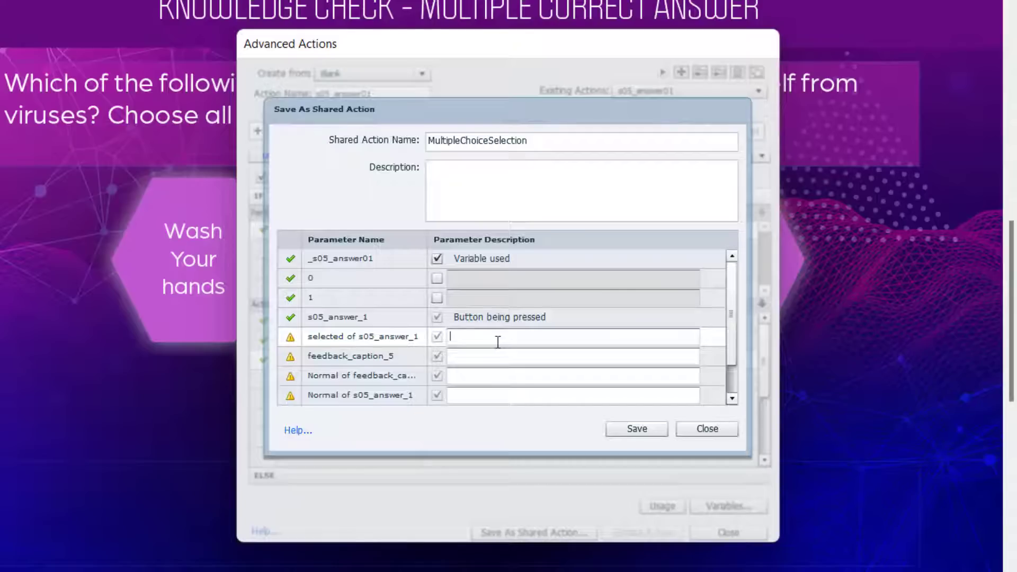
{"action": "type", "text": "Selected state of that button"}
Describe the feedback_caption_5 parameter as "Feedback caption" and its Normal state as "Normal state of the feedback caption"
{"action": "left_click", "coordinate": [508, 352]}
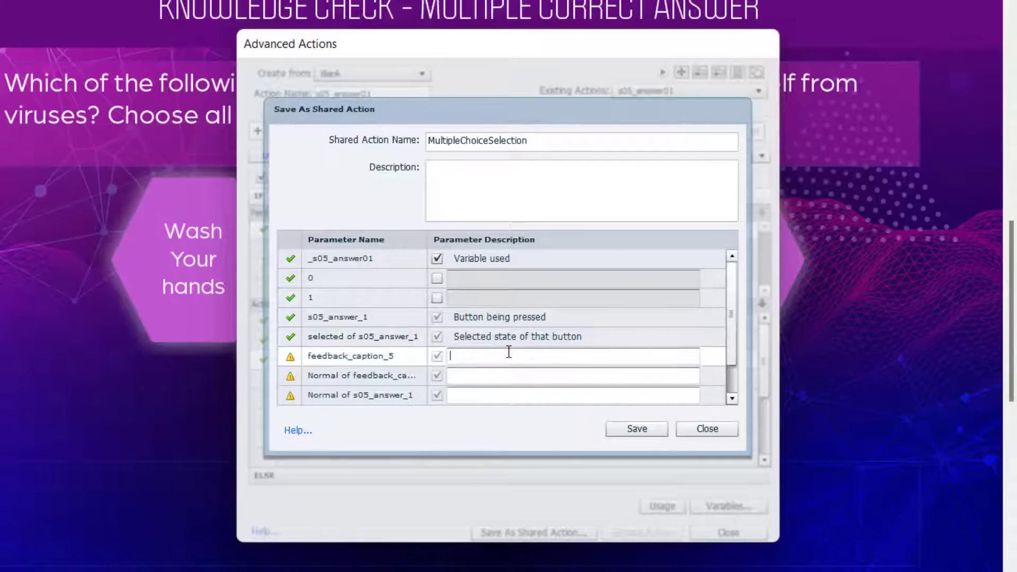
{"action": "type", "text": "Feedback caption"}
{"action": "left_click", "coordinate": [513, 375]}
{"action": "type", "text": "Norma"}
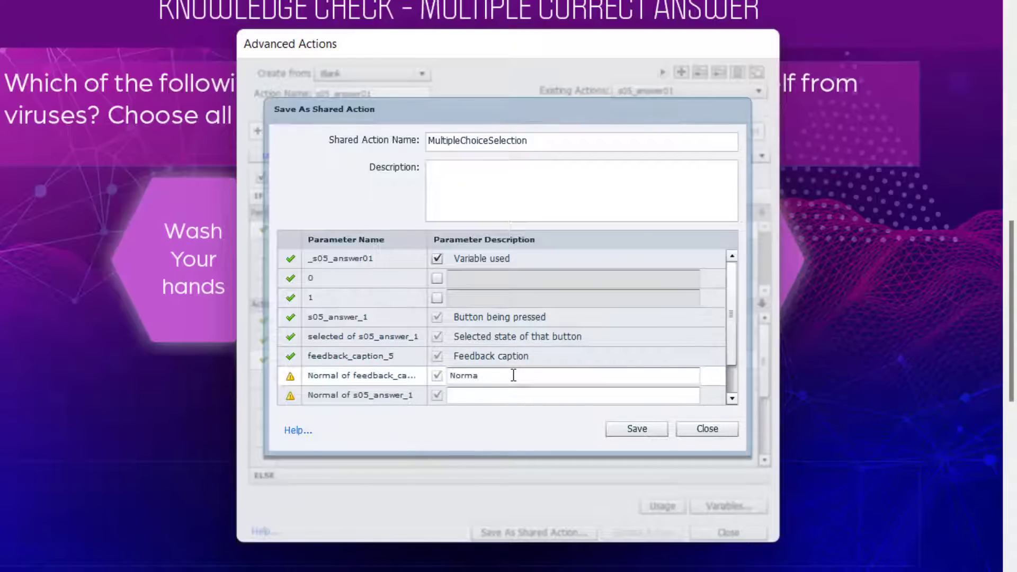
{"action": "type", "text": "l state of the feedback capti0o"}
{"action": "key", "text": "BackSpace"}
{"action": "key", "text": "BackSpace"}
{"action": "key", "text": "BackSpace"}
{"action": "type", "text": "on"}
{"action": "scroll", "coordinate": [643, 376], "scroll_direction": "down", "scroll_amount": 2}
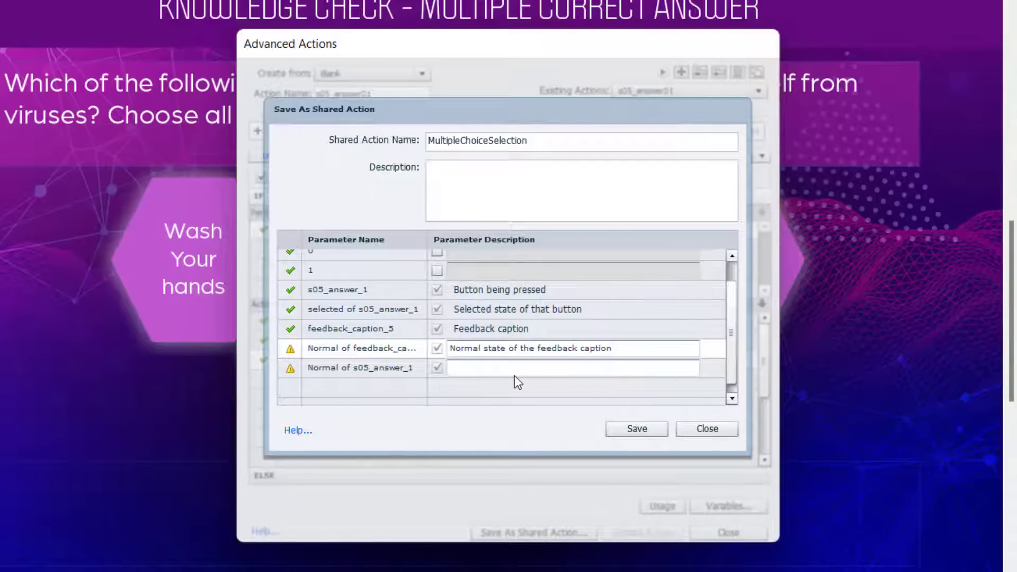
Describe the Normal state of s05_answer_1 as "Normal state of the button being pressed" and review all parameter descriptions
{"action": "left_click", "coordinate": [496, 371]}
{"action": "type", "text": "Normal state of the"}
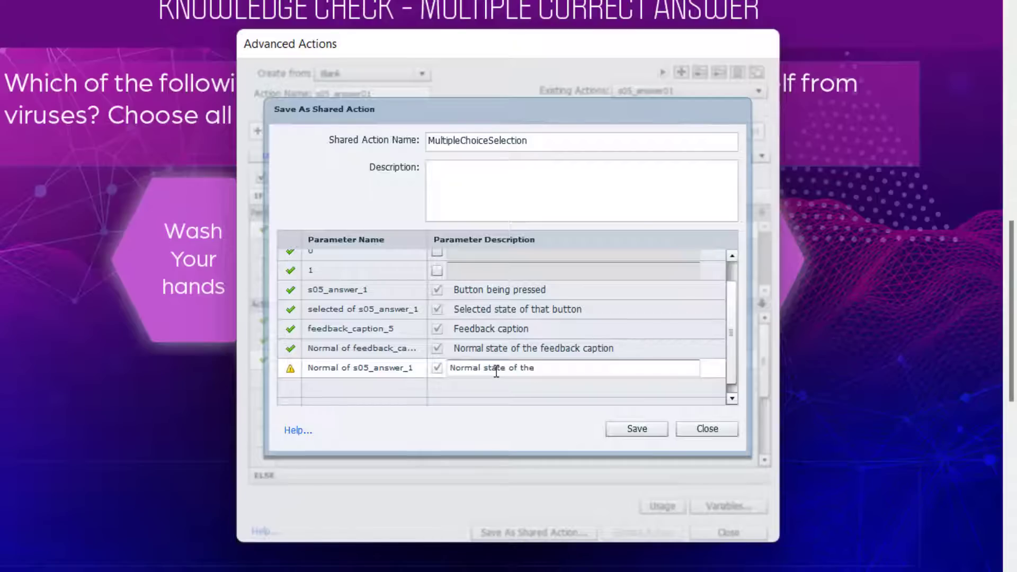
{"action": "type", "text": " button being pressed"}
{"action": "scroll", "coordinate": [545, 363], "scroll_direction": "up", "scroll_amount": 2}
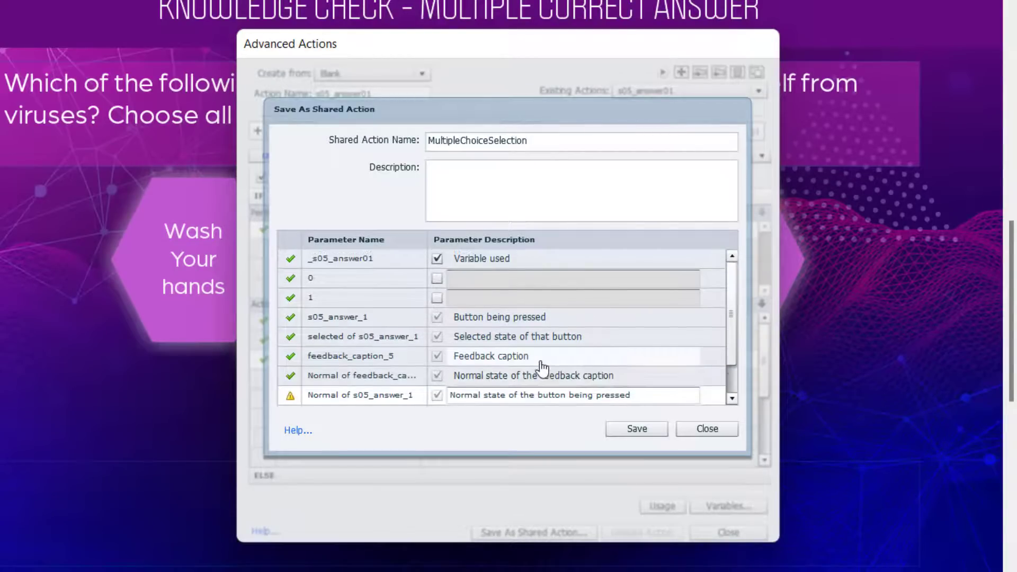
{"action": "scroll", "coordinate": [545, 363], "scroll_direction": "down", "scroll_amount": 2}
{"action": "scroll", "coordinate": [638, 390], "scroll_direction": "up", "scroll_amount": 2}
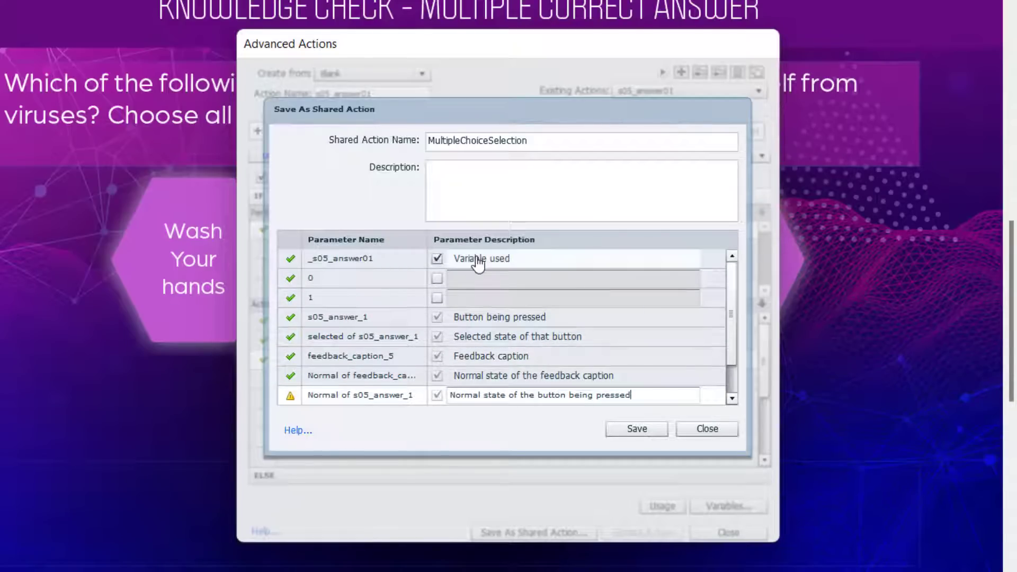
Save the MultipleChoiceSelection shared action with its described parameters and close the Advanced Actions dialog
{"action": "left_click", "coordinate": [639, 428]}
{"action": "left_click", "coordinate": [564, 316]}
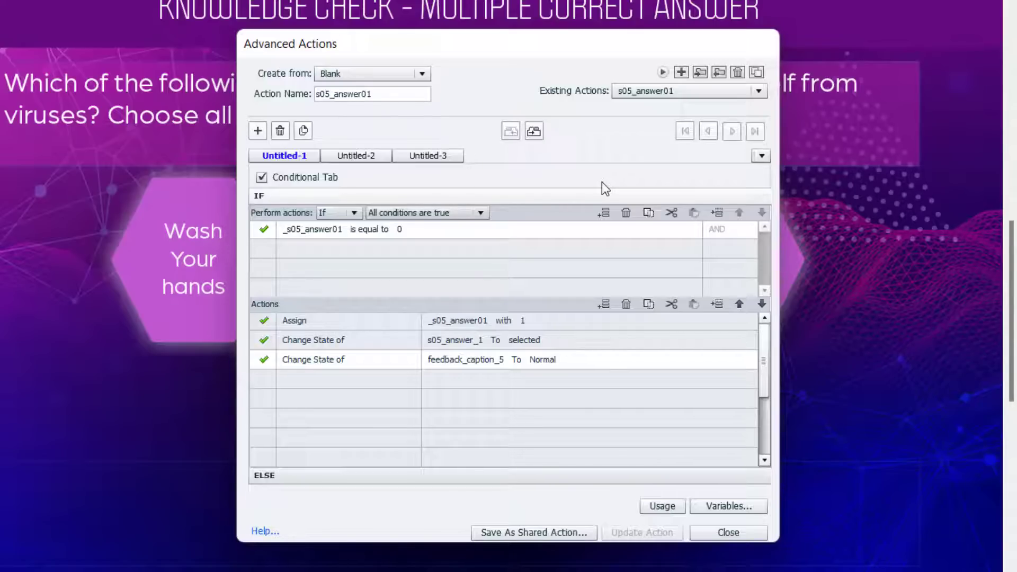
{"action": "left_click", "coordinate": [739, 533]}
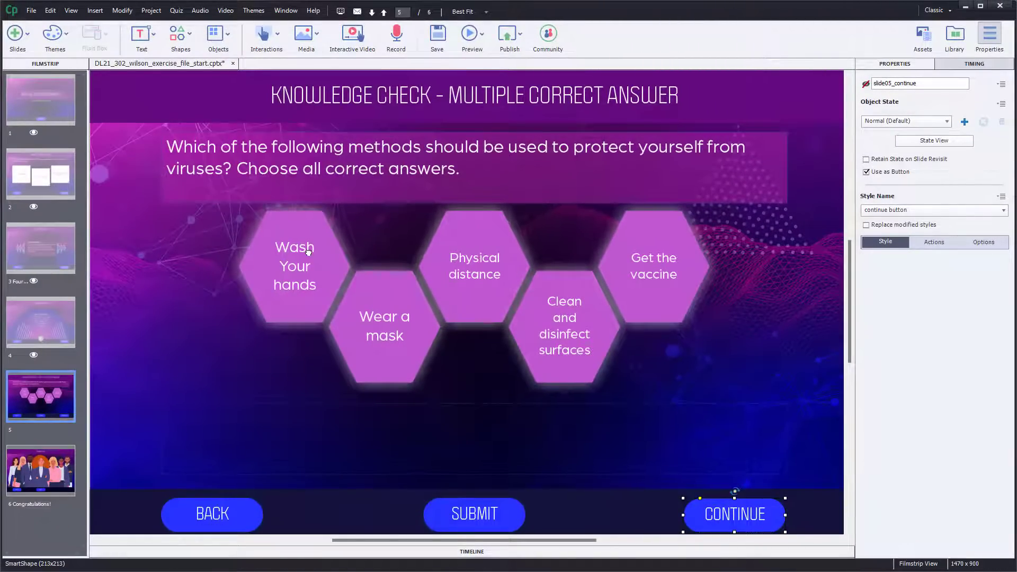
Make the "Wash Your hands" button execute the MultipleChoiceSelection shared action on success and open its parameters
{"action": "left_click", "coordinate": [308, 254]}
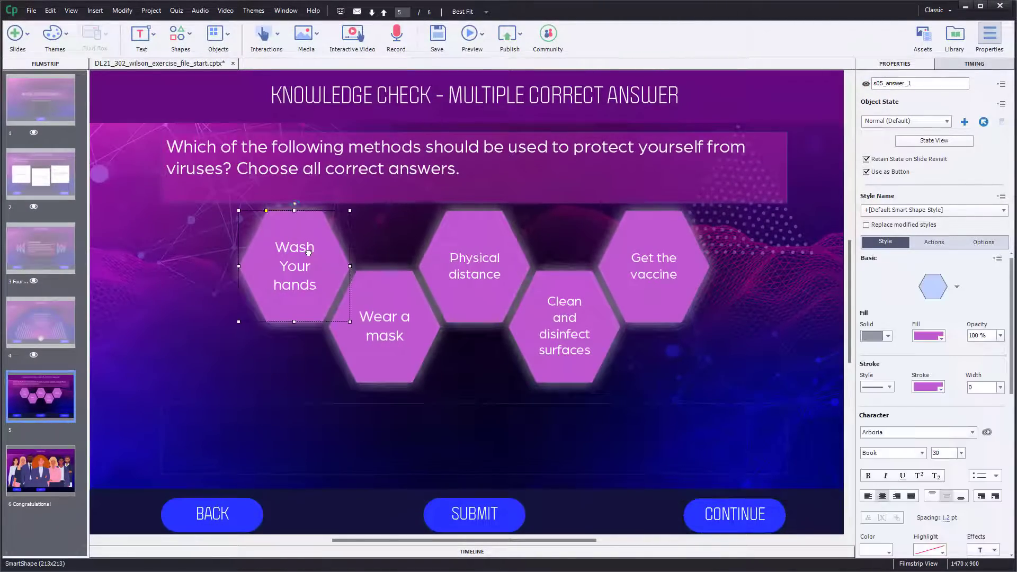
{"action": "left_click", "coordinate": [934, 242]}
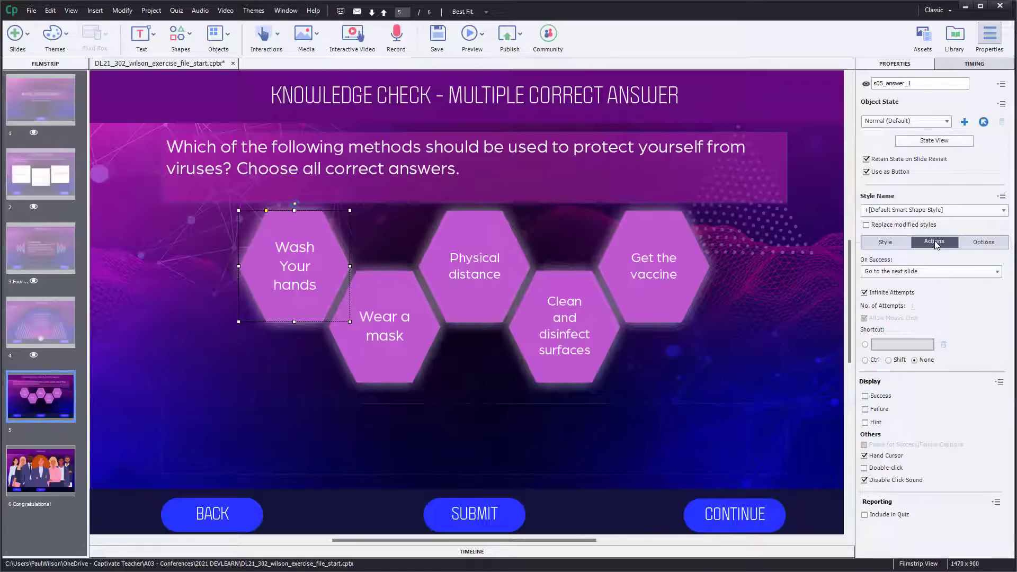
{"action": "left_click", "coordinate": [911, 271]}
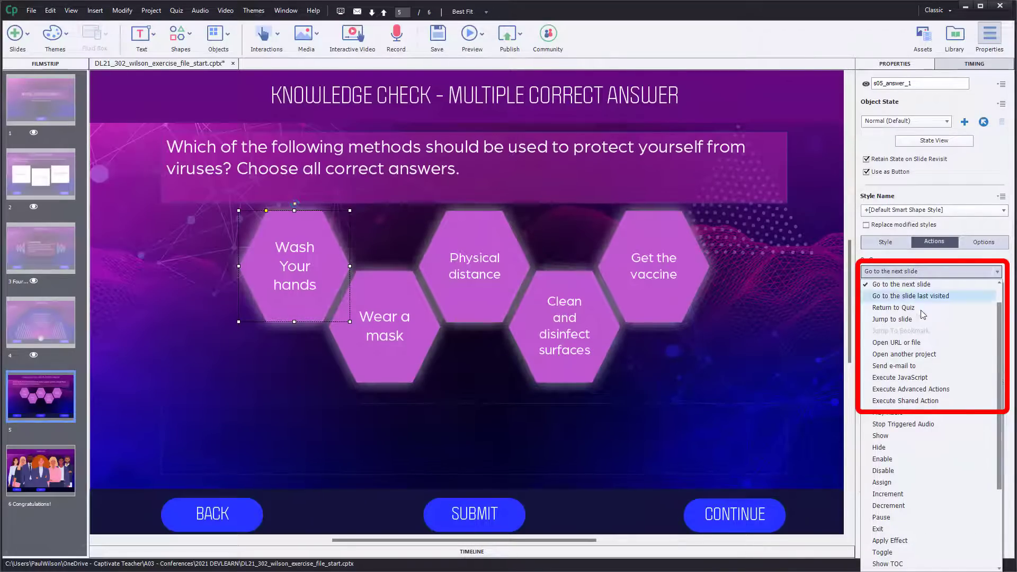
{"action": "left_click", "coordinate": [928, 403]}
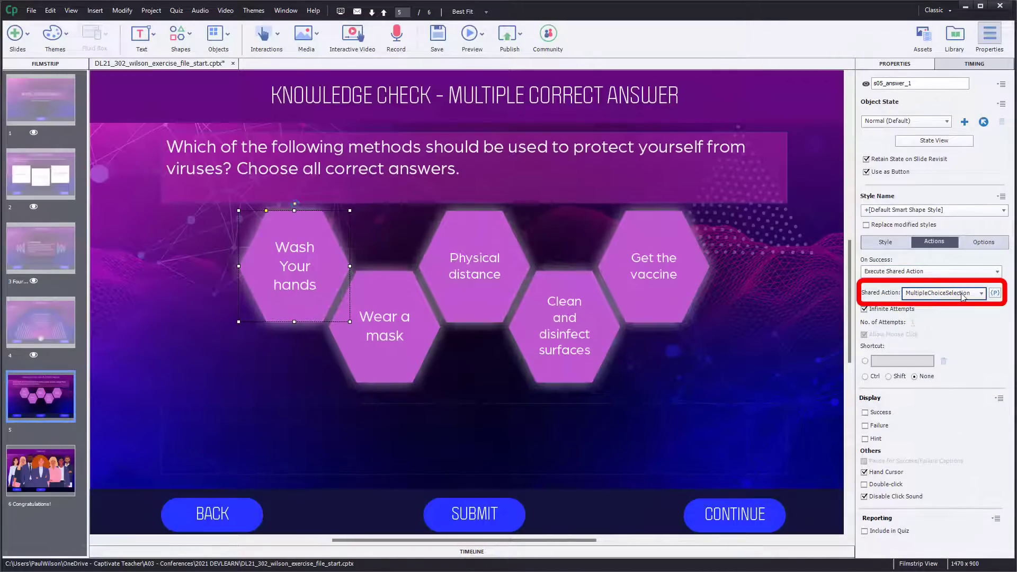
{"action": "left_click", "coordinate": [996, 294]}
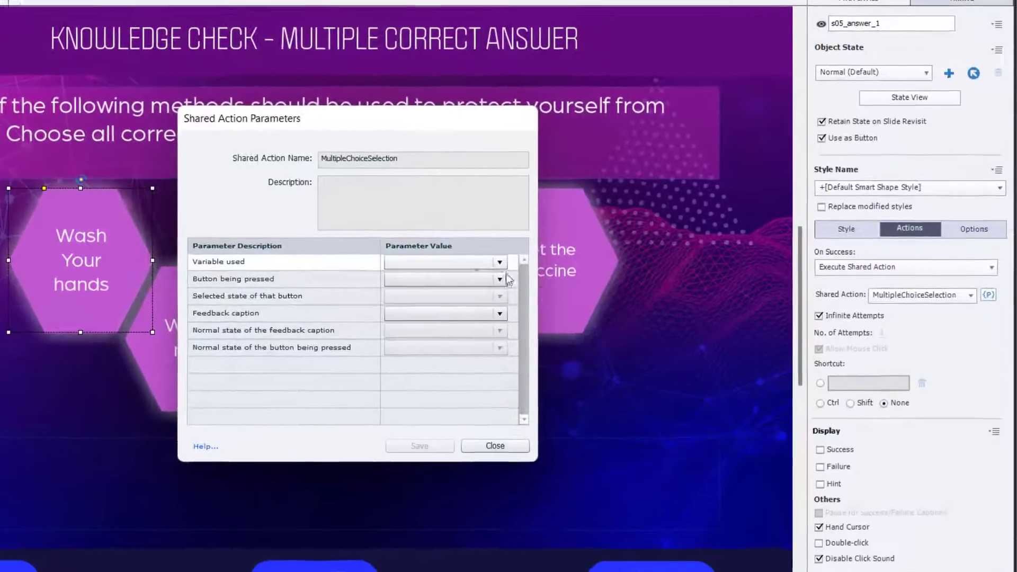
Set the first answer's shared action parameters to variable _s05_answer01, button s05_answer_1 and the button's selected state
{"action": "left_click", "coordinate": [447, 262]}
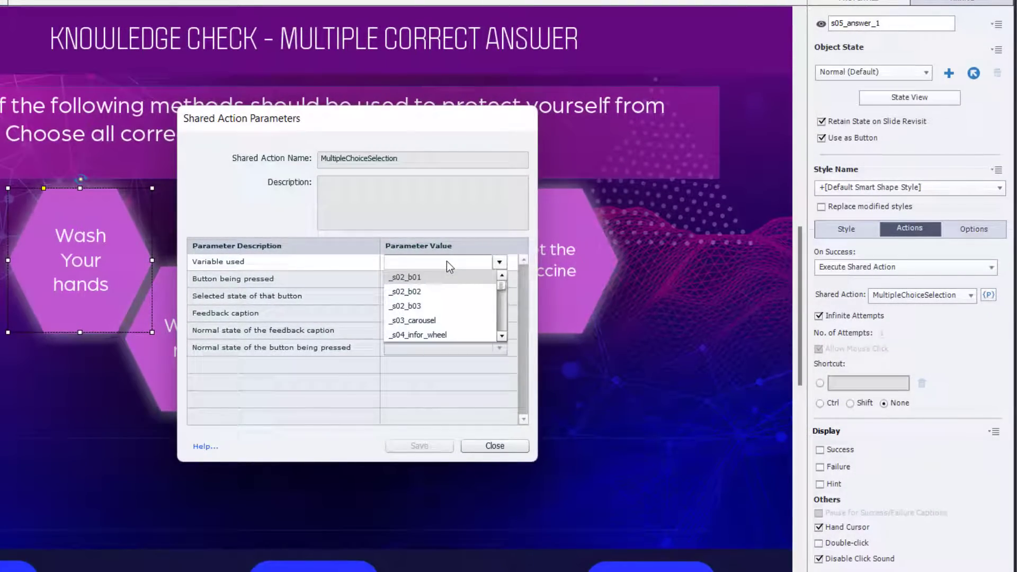
{"action": "scroll", "coordinate": [458, 283], "scroll_direction": "down", "scroll_amount": 3}
{"action": "scroll", "coordinate": [458, 284], "scroll_direction": "up", "scroll_amount": 2}
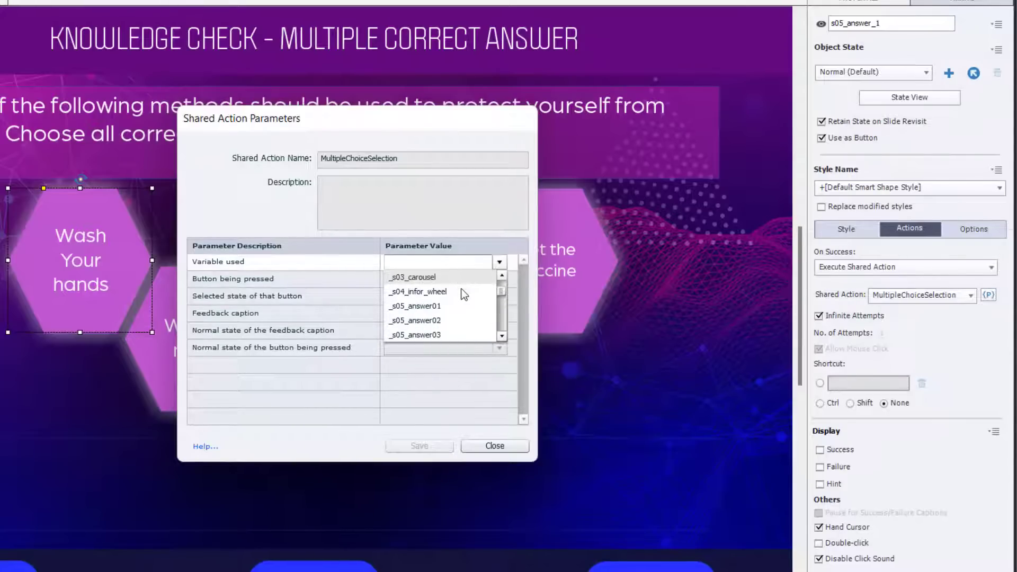
{"action": "left_click", "coordinate": [433, 307]}
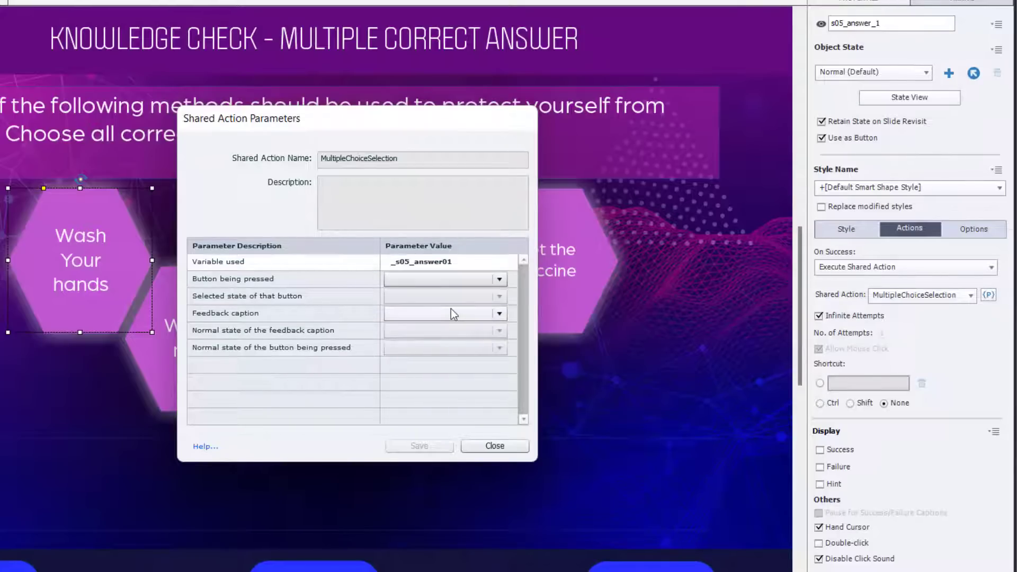
{"action": "left_click", "coordinate": [411, 279]}
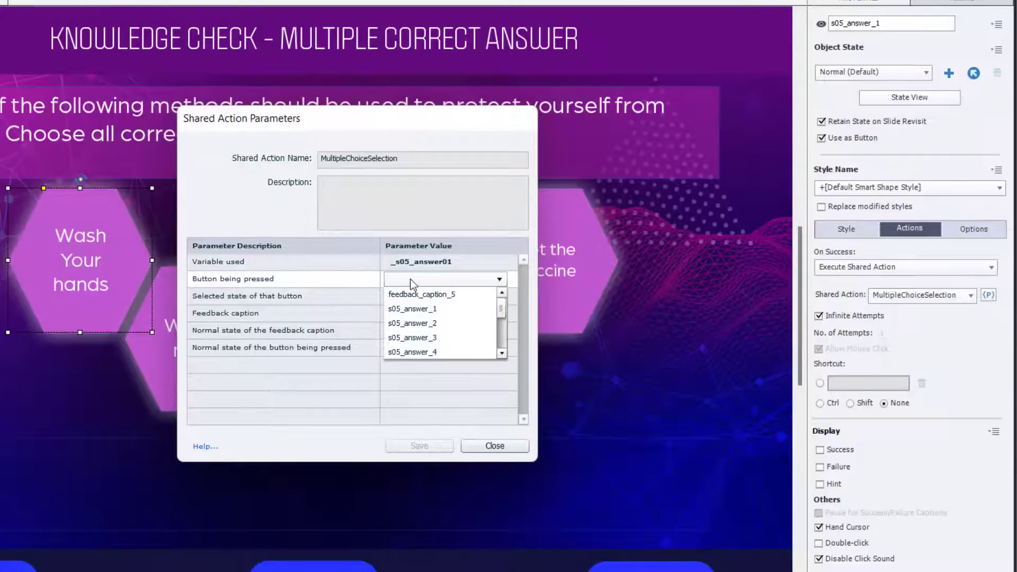
{"action": "left_click", "coordinate": [437, 308]}
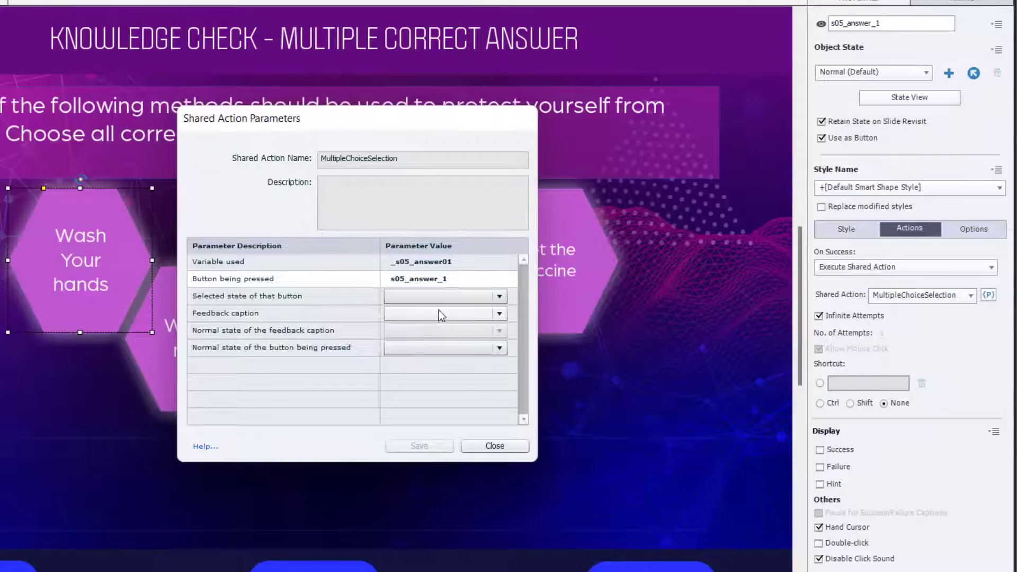
{"action": "left_click", "coordinate": [424, 296]}
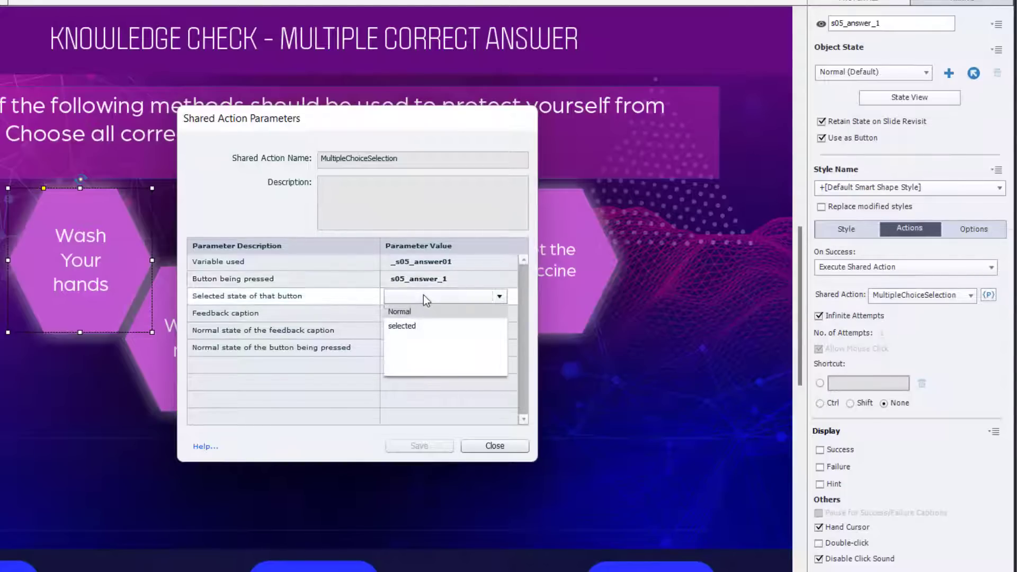
{"action": "left_click", "coordinate": [421, 326]}
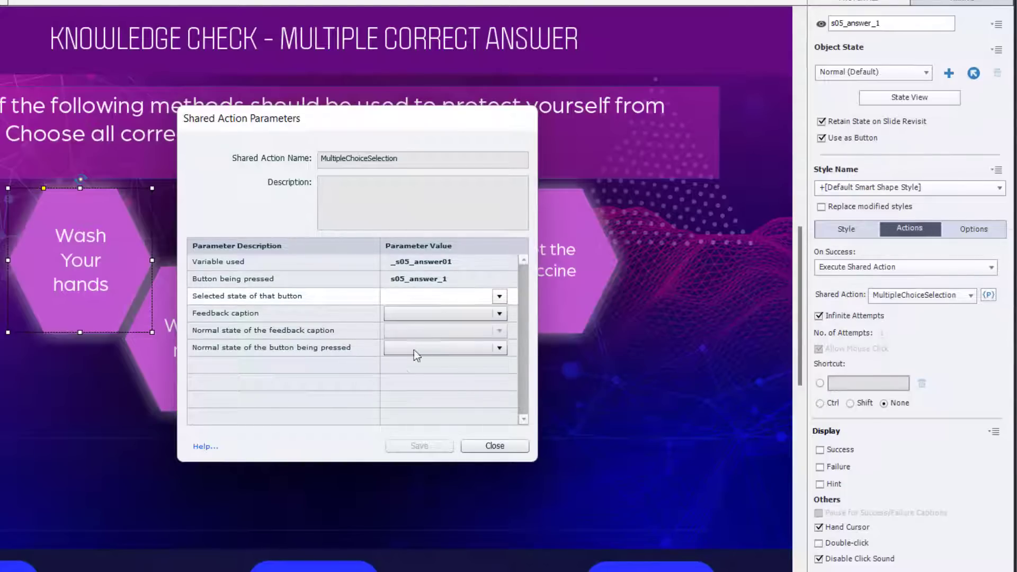
Set the first answer's feedback caption to feedback_caption_5 with Normal for both normal-state parameters, and save the parameters
{"action": "left_click", "coordinate": [424, 313]}
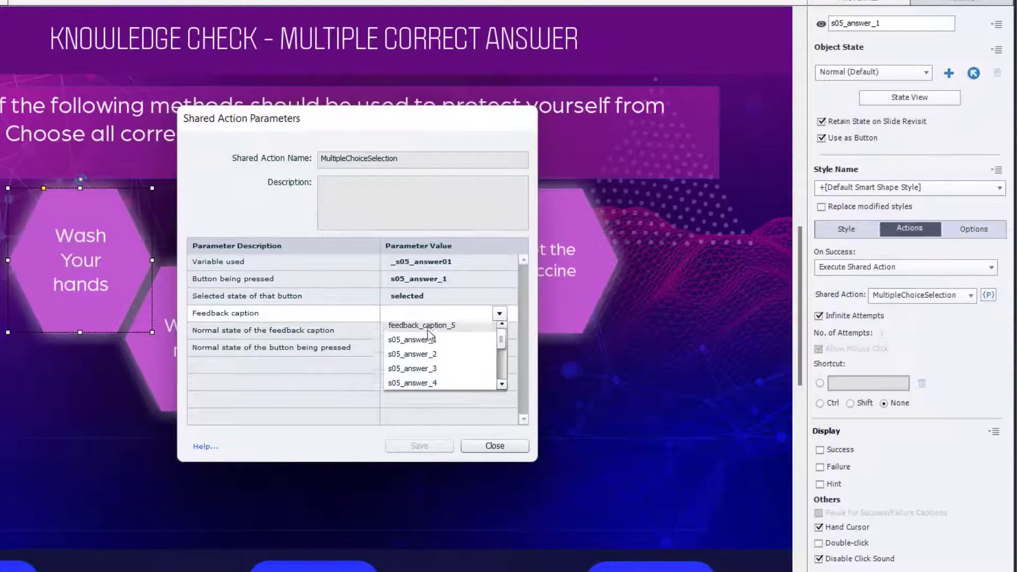
{"action": "left_click", "coordinate": [428, 328]}
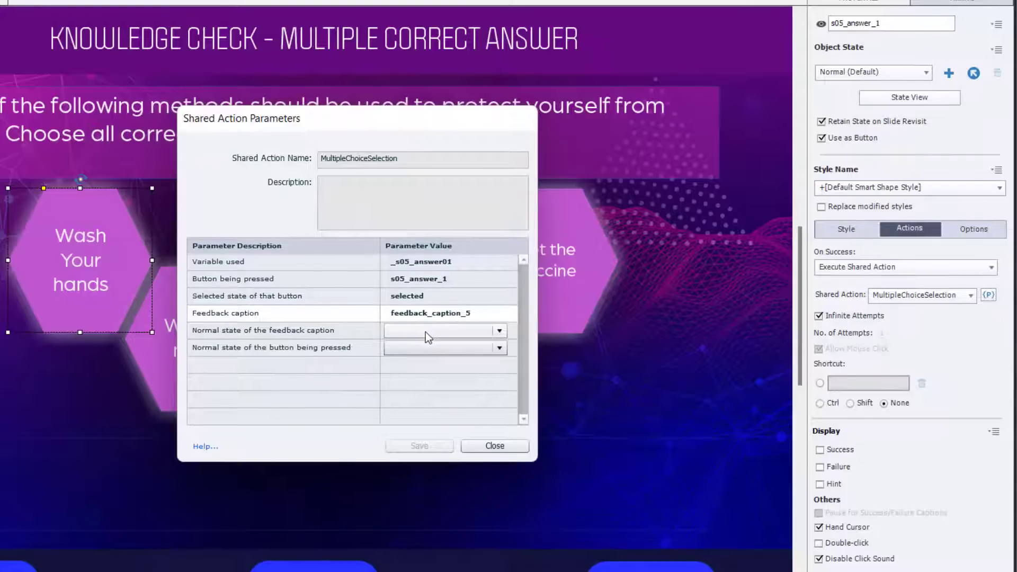
{"action": "left_click", "coordinate": [425, 332]}
{"action": "left_click", "coordinate": [409, 347]}
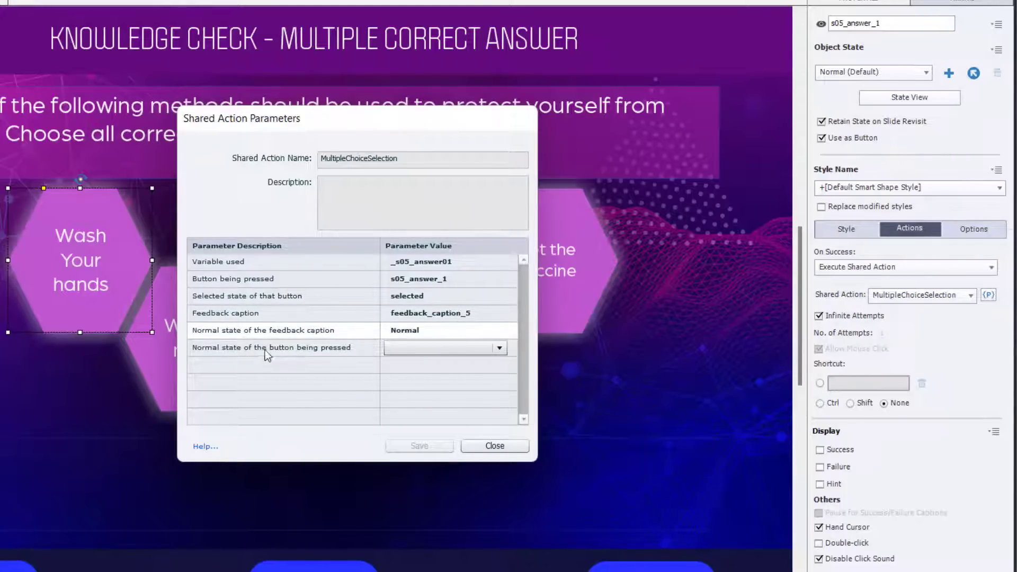
{"action": "left_click", "coordinate": [432, 349]}
{"action": "left_click", "coordinate": [436, 379]}
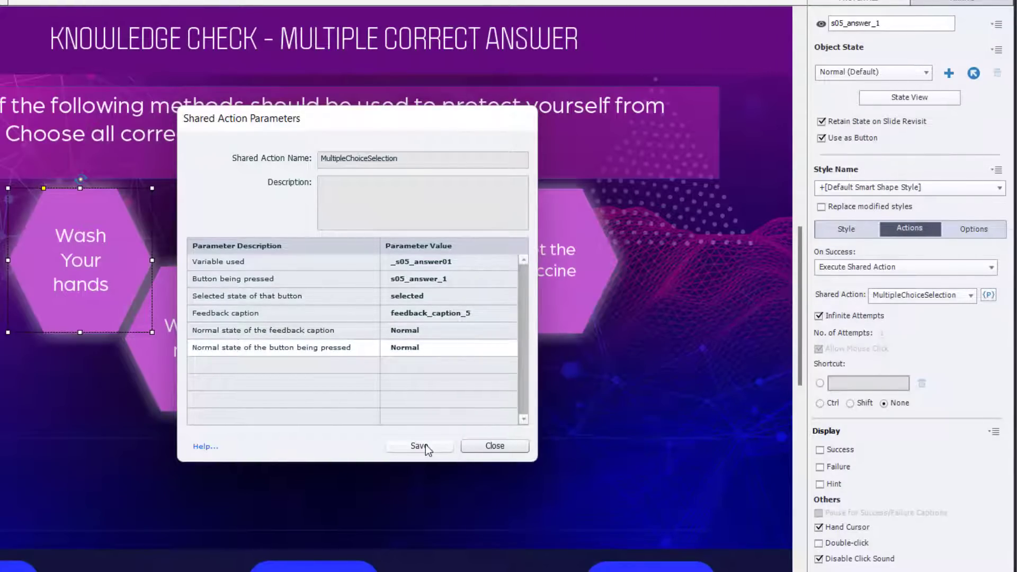
{"action": "left_click", "coordinate": [425, 445]}
Make the "Wear a mask" button execute the MultipleChoiceSelection shared action on success and open its parameters
{"action": "left_click", "coordinate": [215, 352]}
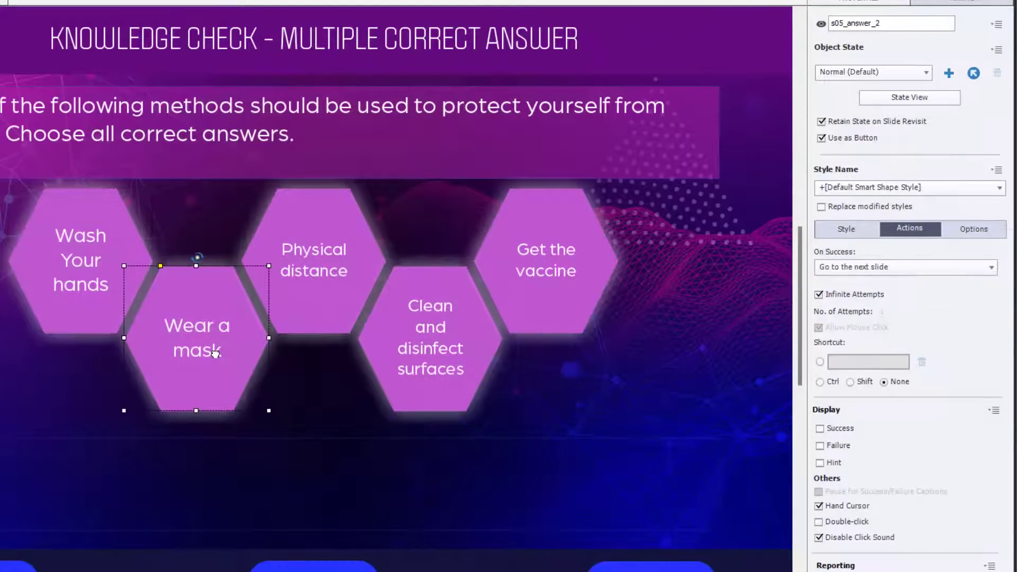
{"action": "left_click", "coordinate": [882, 270]}
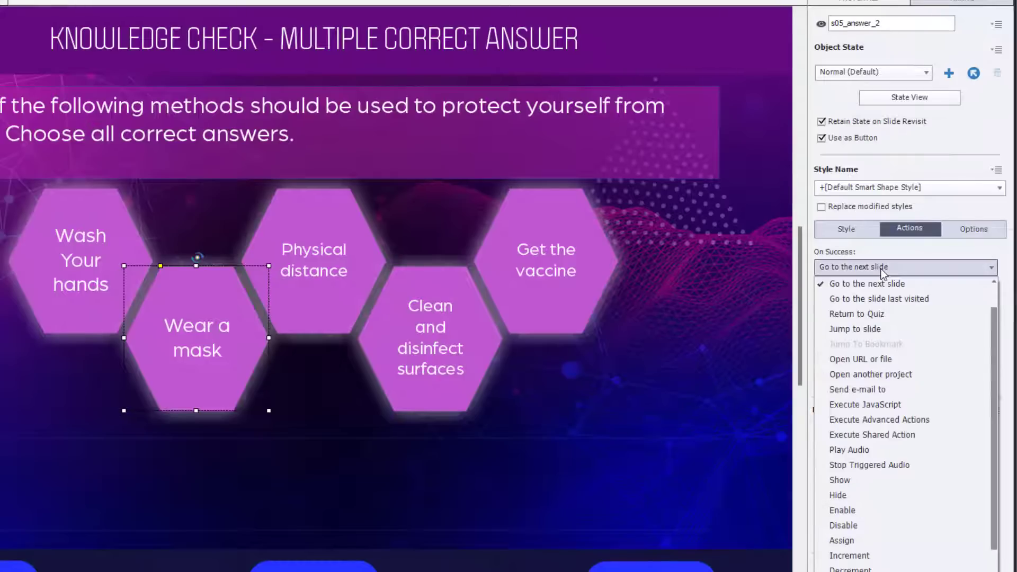
{"action": "left_click", "coordinate": [891, 435]}
{"action": "left_click", "coordinate": [988, 295]}
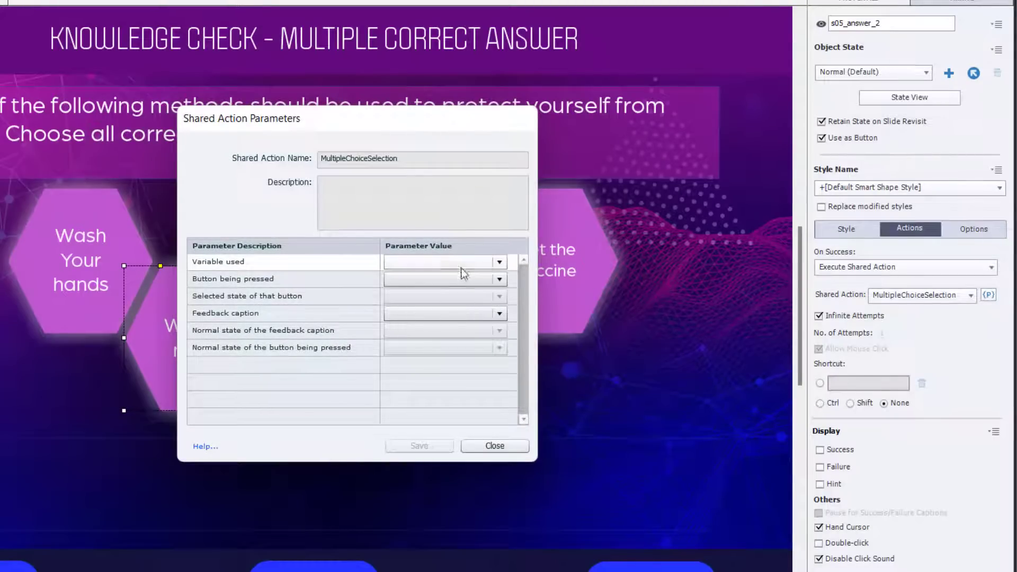
Set the second answer's shared action parameters to variable _s05_answer02, button s05_answer_2 and the button's selected state
{"action": "left_click", "coordinate": [444, 261]}
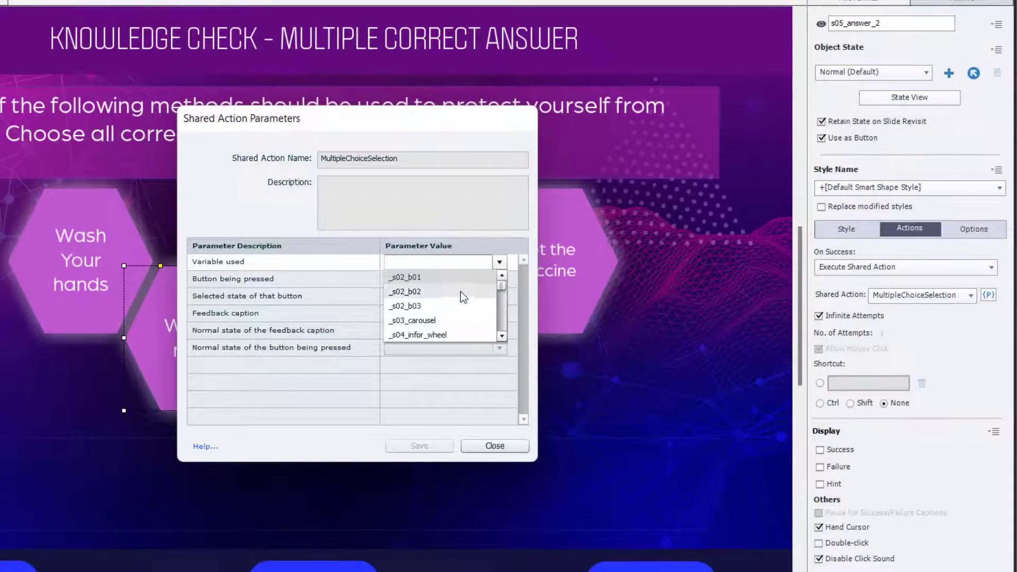
{"action": "left_click", "coordinate": [501, 322]}
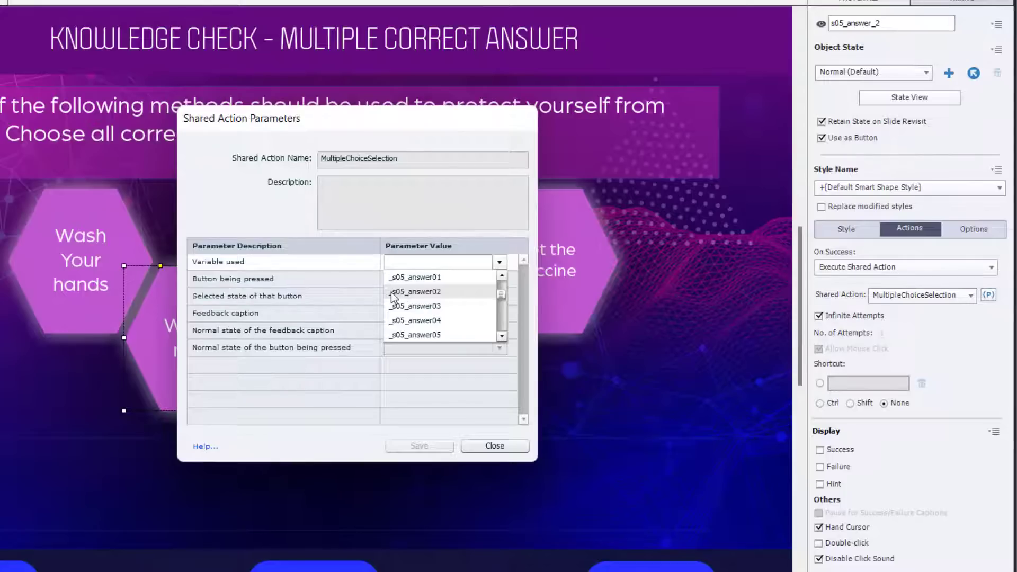
{"action": "left_click", "coordinate": [450, 293]}
{"action": "left_click", "coordinate": [421, 284]}
{"action": "left_click", "coordinate": [421, 283]}
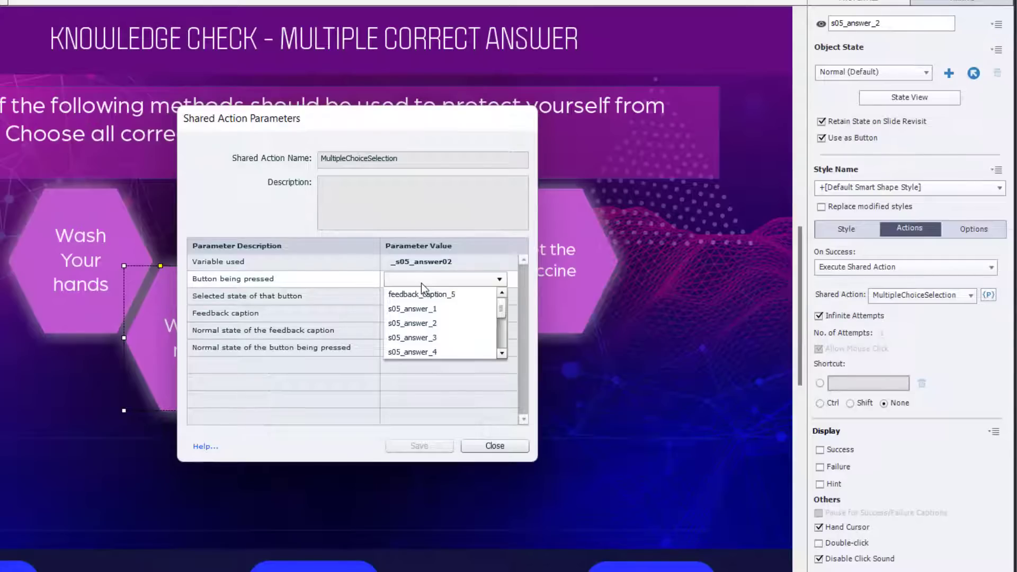
{"action": "left_click", "coordinate": [444, 324]}
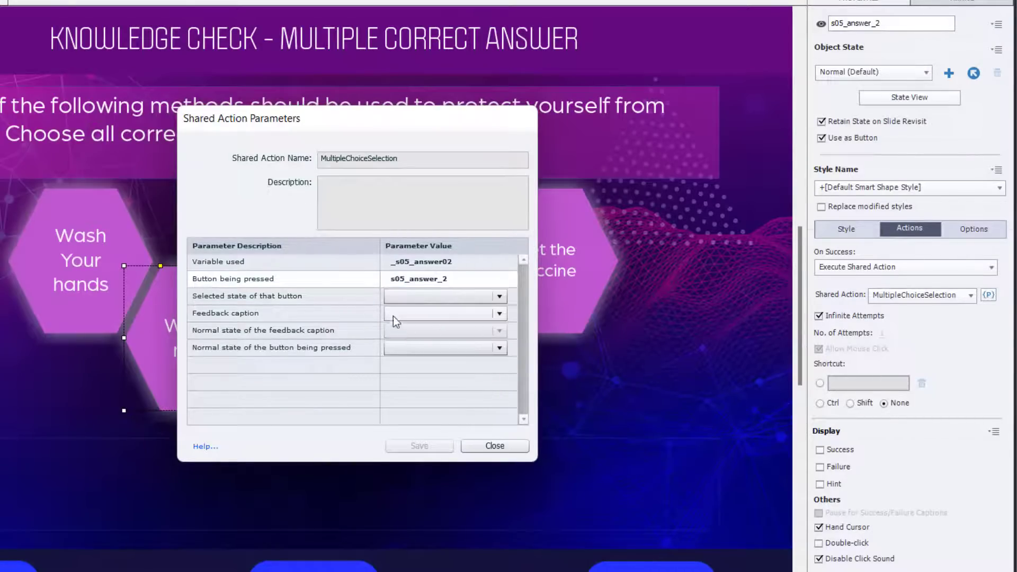
{"action": "left_click", "coordinate": [407, 295]}
{"action": "left_click", "coordinate": [411, 325]}
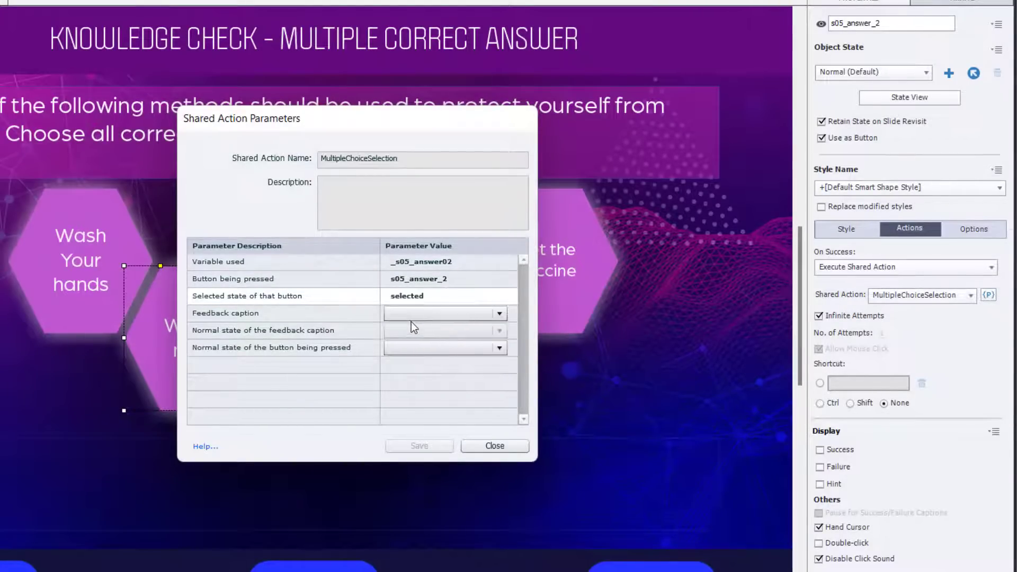
Set the second answer's feedback caption to feedback_caption_5 with Normal for both normal-state parameters, and save the parameters
{"action": "left_click", "coordinate": [411, 313]}
{"action": "left_click", "coordinate": [423, 330]}
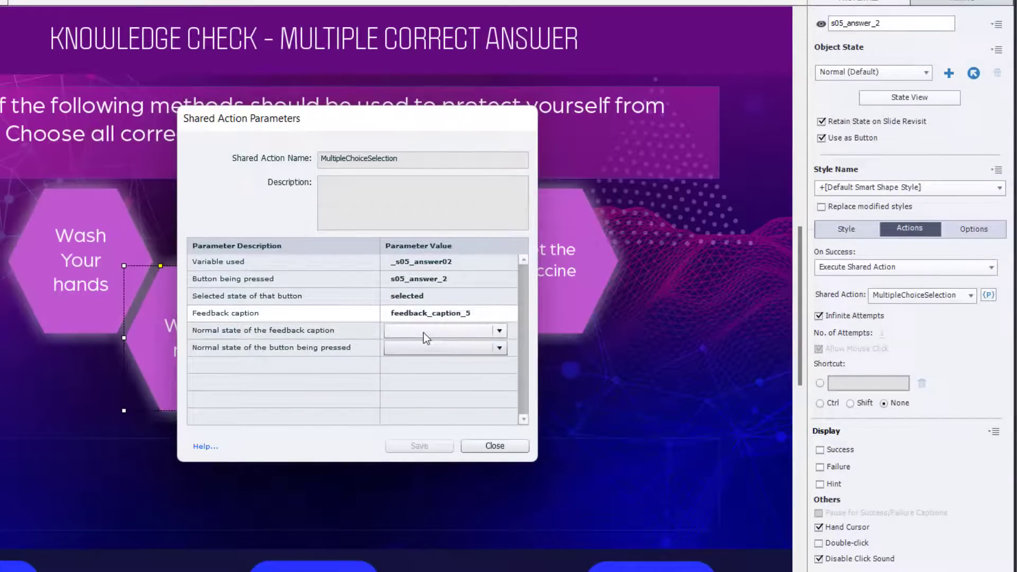
{"action": "left_click", "coordinate": [446, 331]}
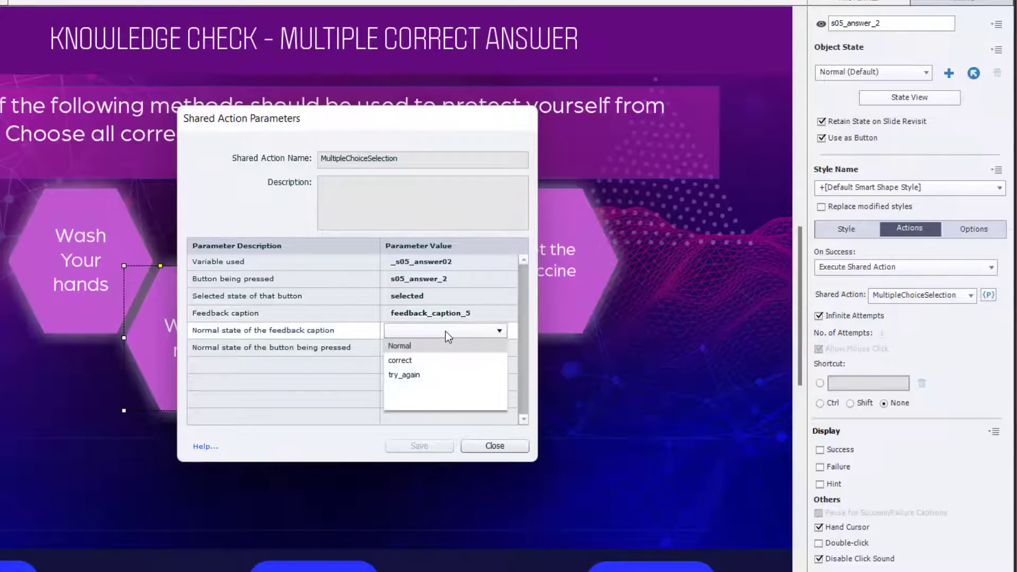
{"action": "left_click", "coordinate": [409, 346]}
{"action": "left_click", "coordinate": [427, 350]}
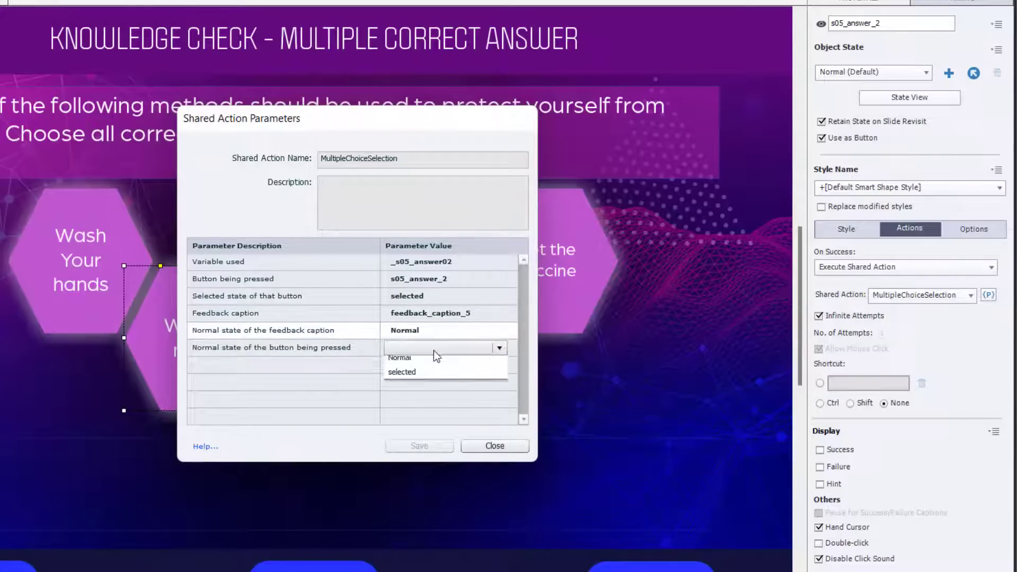
{"action": "left_click", "coordinate": [420, 360]}
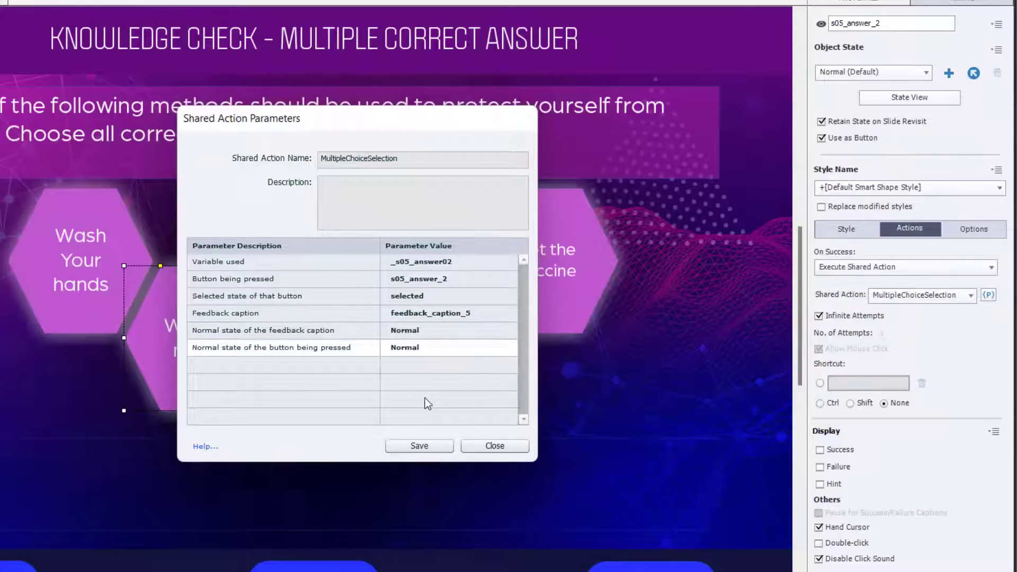
{"action": "left_click", "coordinate": [426, 445]}
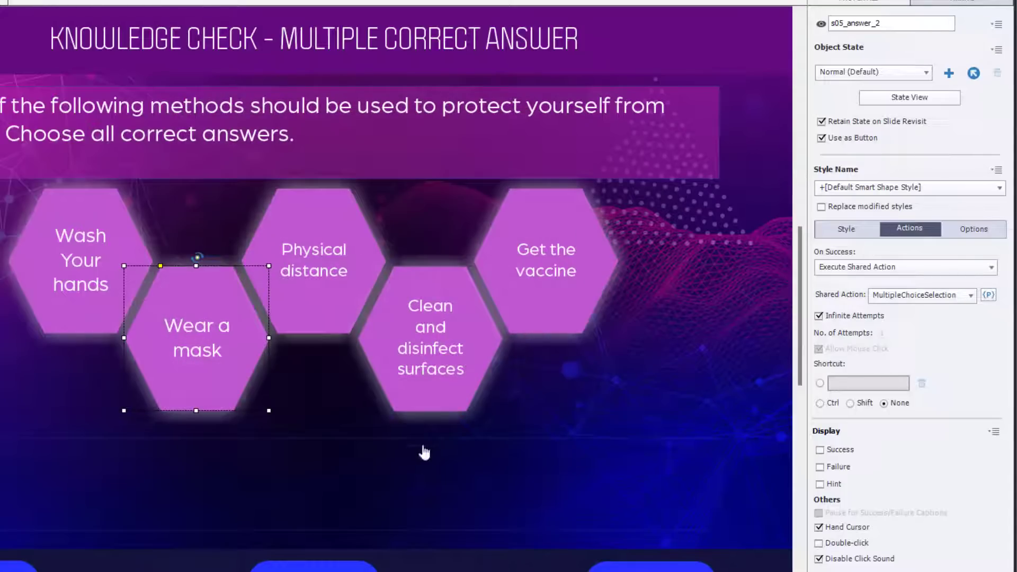
Make the "Physical distance" button execute the MultipleChoiceSelection shared action on success and open its parameters
{"action": "left_click", "coordinate": [348, 308]}
{"action": "left_click", "coordinate": [883, 269]}
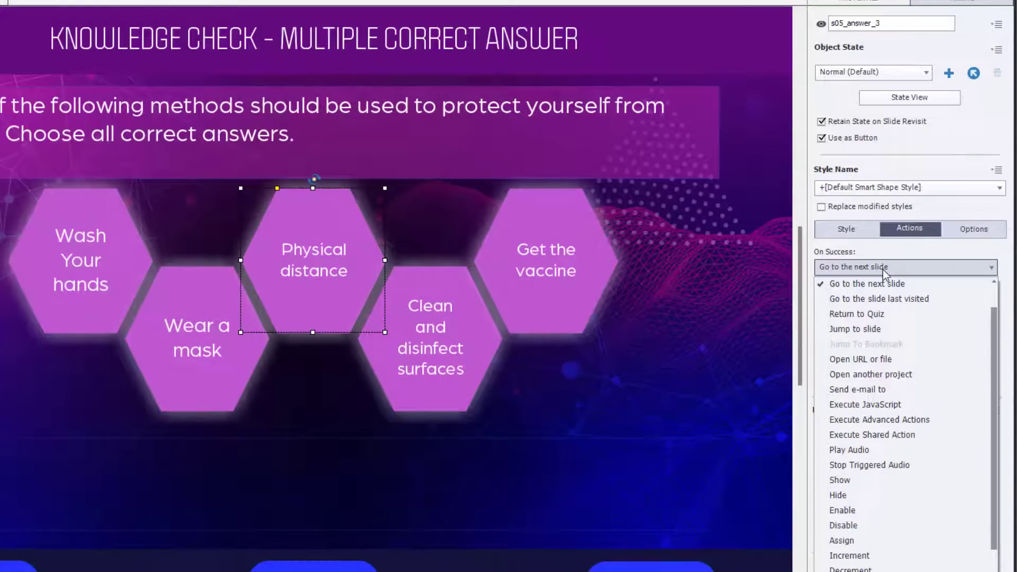
{"action": "left_click", "coordinate": [925, 435]}
{"action": "left_click", "coordinate": [988, 295]}
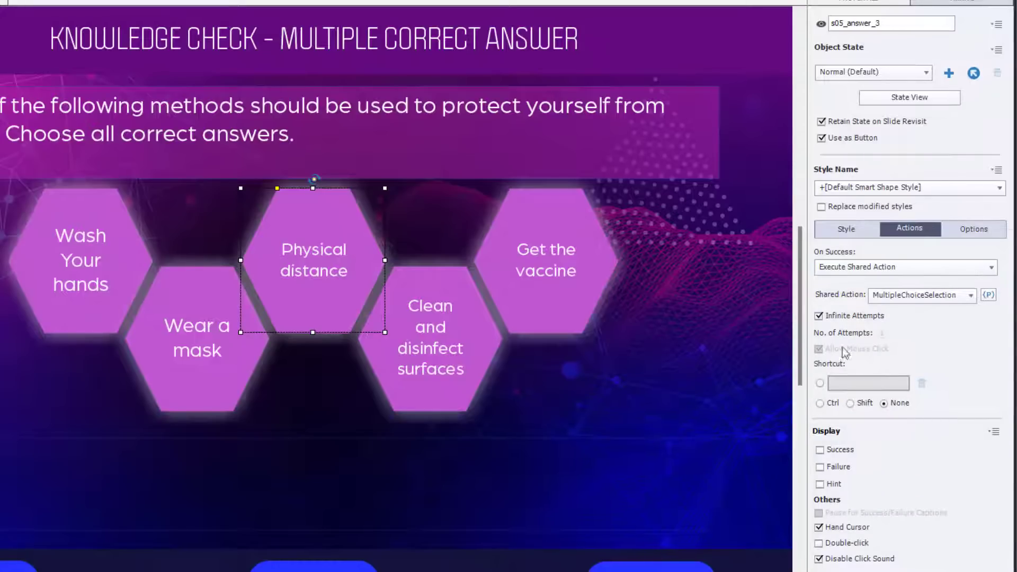
Set the third answer's shared action parameters to variable _s05_answer03, button s05_answer_3 and the button's selected state
{"action": "left_click", "coordinate": [418, 261]}
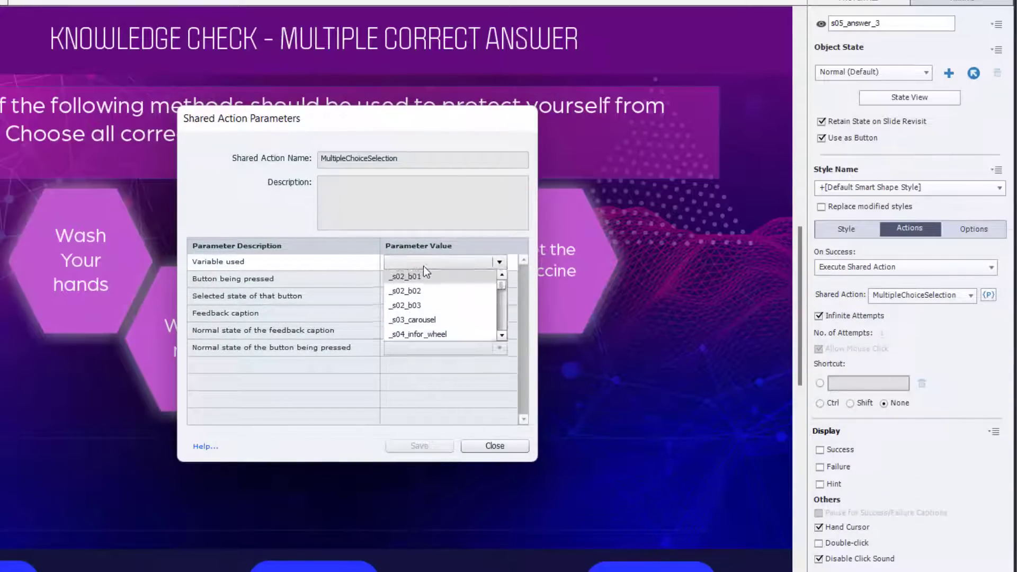
{"action": "scroll", "coordinate": [465, 302], "scroll_direction": "down", "scroll_amount": 1}
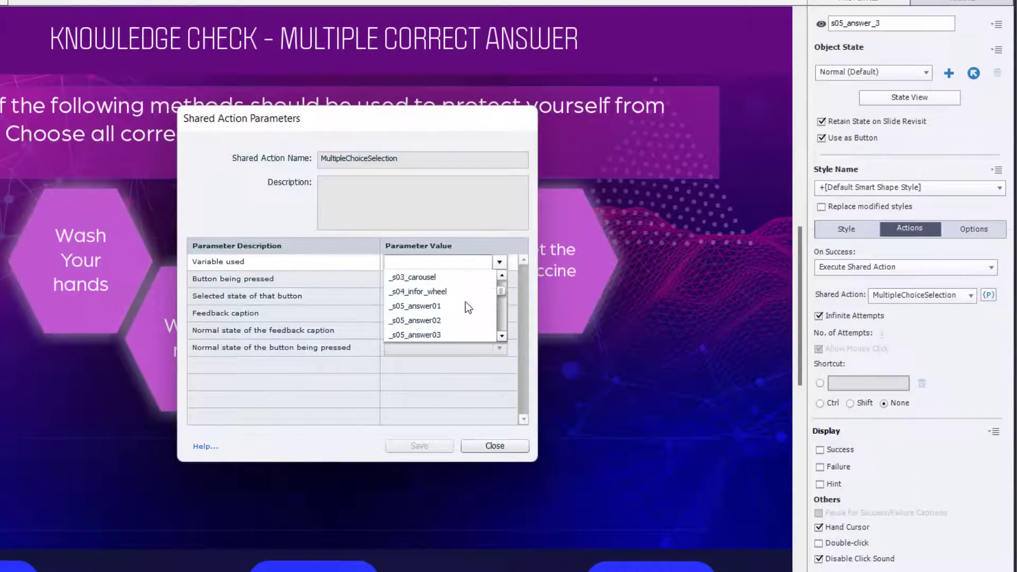
{"action": "left_click", "coordinate": [443, 331]}
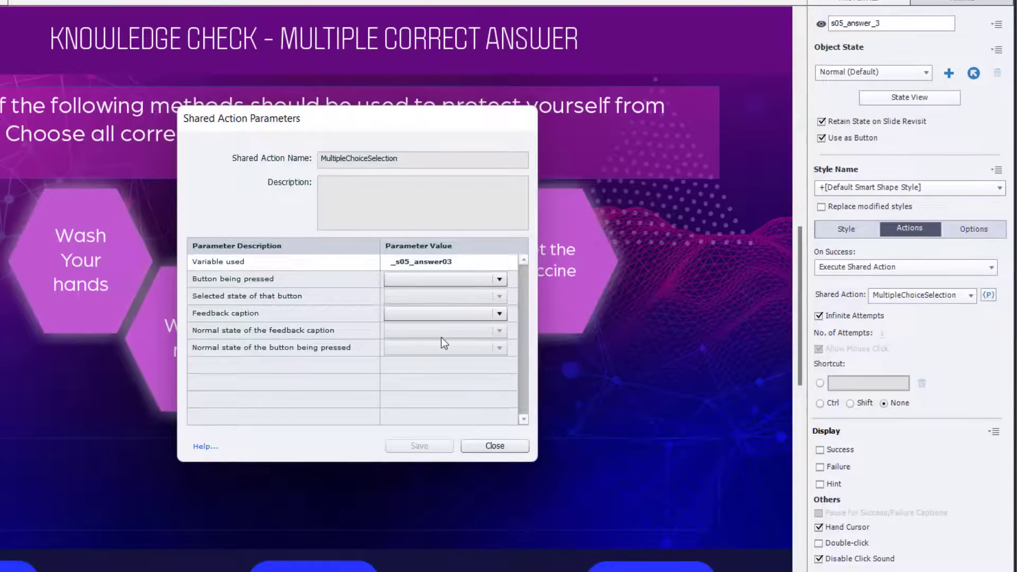
{"action": "left_click", "coordinate": [436, 282]}
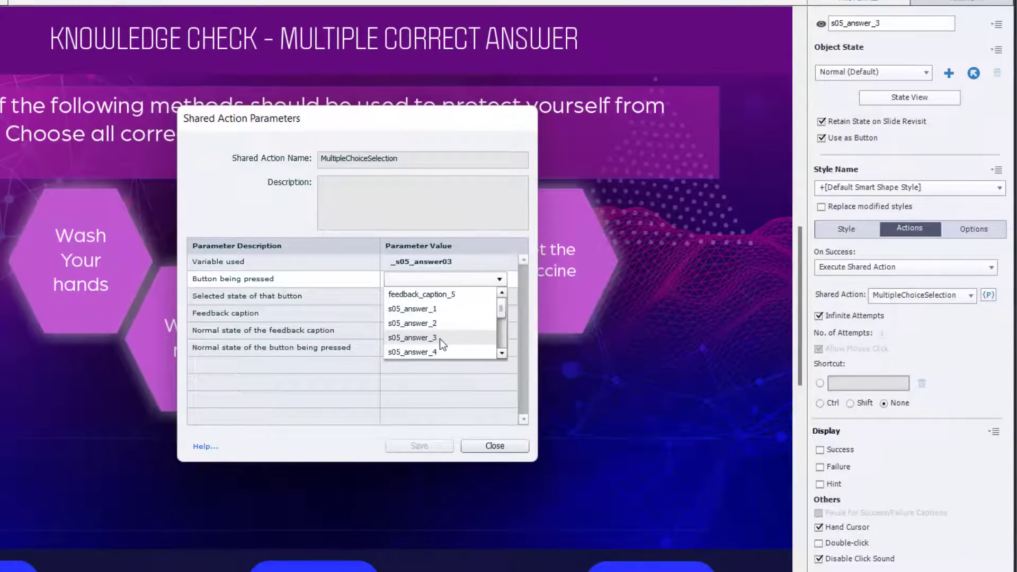
{"action": "left_click", "coordinate": [440, 339]}
{"action": "left_click", "coordinate": [426, 296]}
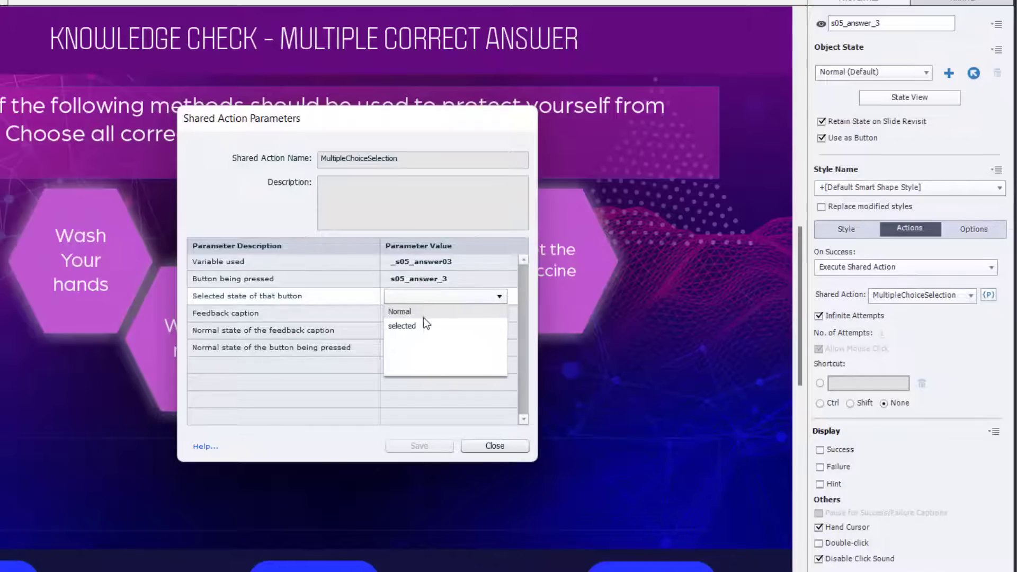
{"action": "left_click", "coordinate": [423, 329]}
Set the third answer's feedback caption to feedback_caption_5 with Normal for both normal-state parameters, and save the parameters
{"action": "left_click", "coordinate": [404, 314]}
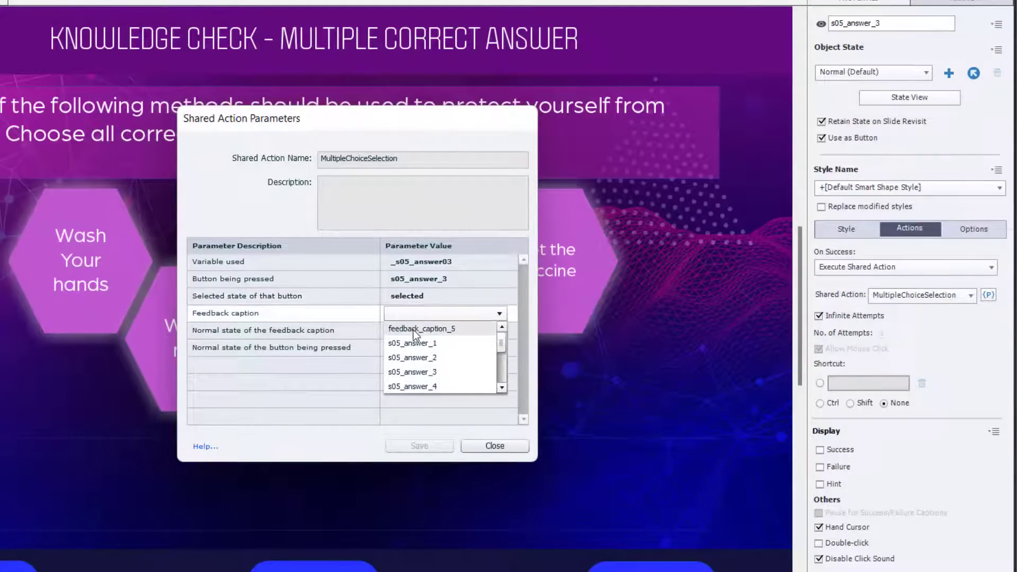
{"action": "scroll", "coordinate": [413, 329], "scroll_direction": "down", "scroll_amount": 2}
{"action": "left_click", "coordinate": [416, 335]}
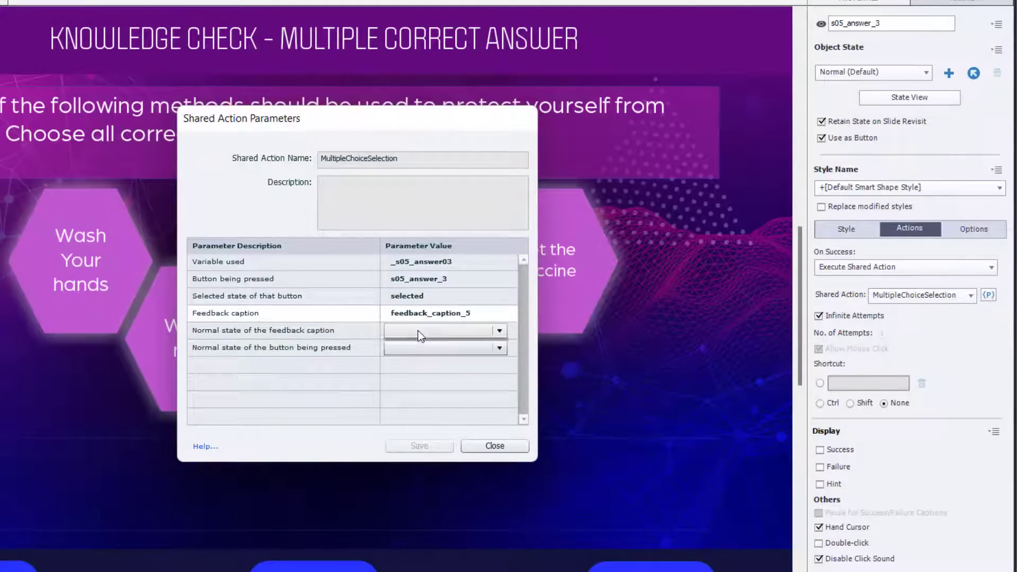
{"action": "left_click", "coordinate": [418, 331]}
{"action": "left_click", "coordinate": [414, 346]}
{"action": "left_click", "coordinate": [415, 351]}
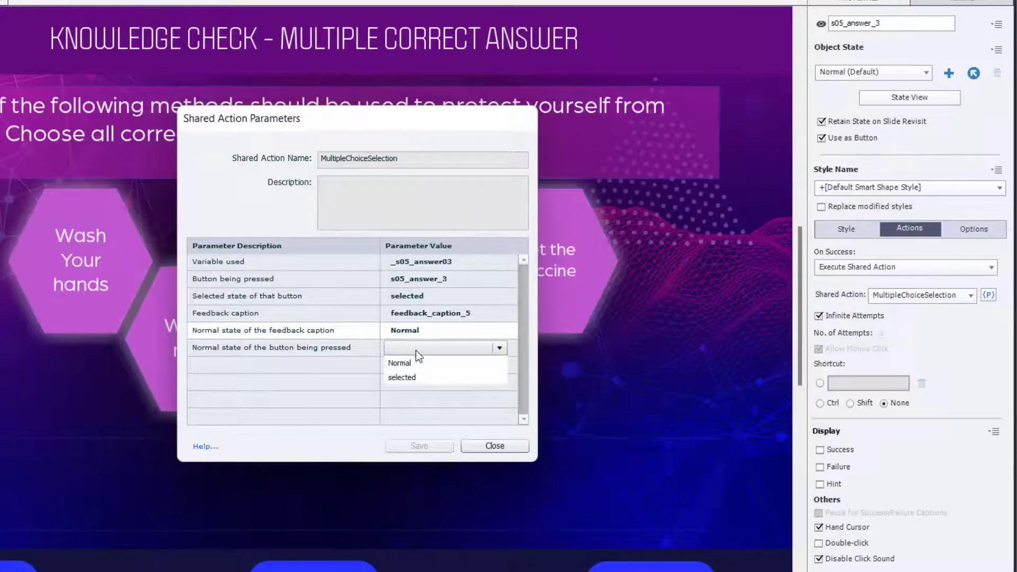
{"action": "left_click", "coordinate": [416, 359]}
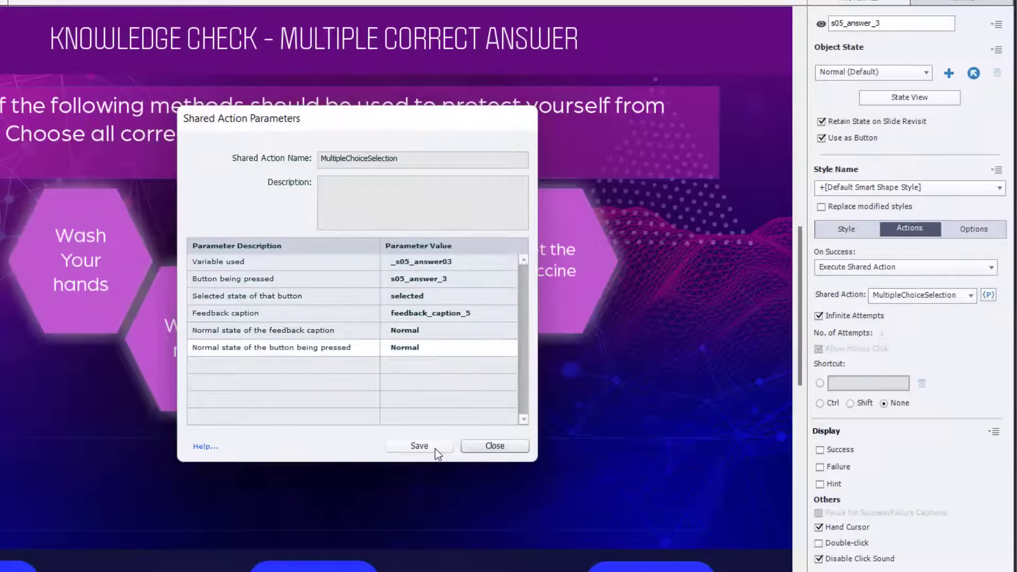
{"action": "left_click", "coordinate": [434, 449]}
Make the "Clean and disinfect surfaces" button execute the MultipleChoiceSelection shared action on success and open its parameters
{"action": "left_click", "coordinate": [422, 364]}
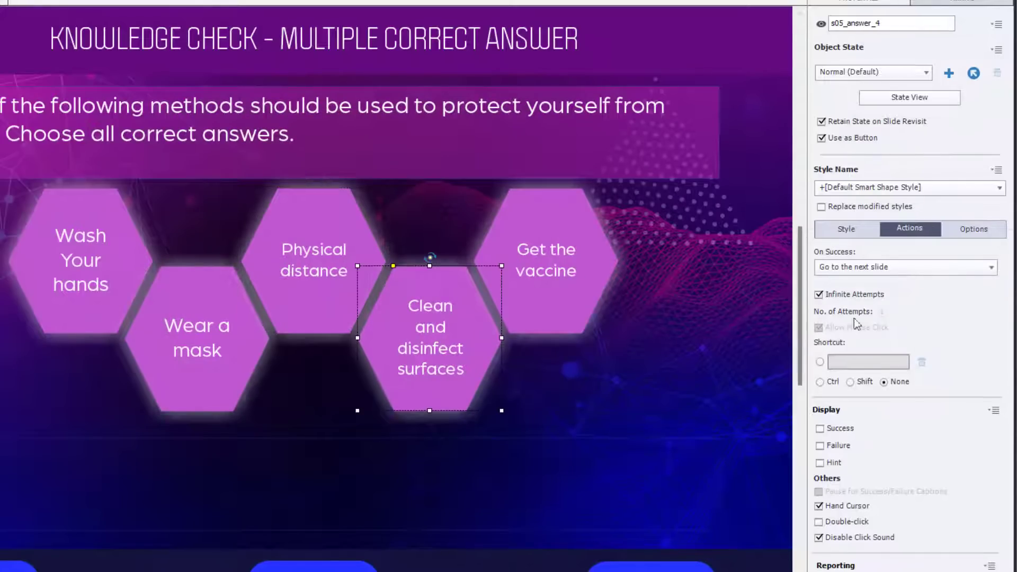
{"action": "left_click", "coordinate": [892, 268]}
{"action": "left_click", "coordinate": [896, 434]}
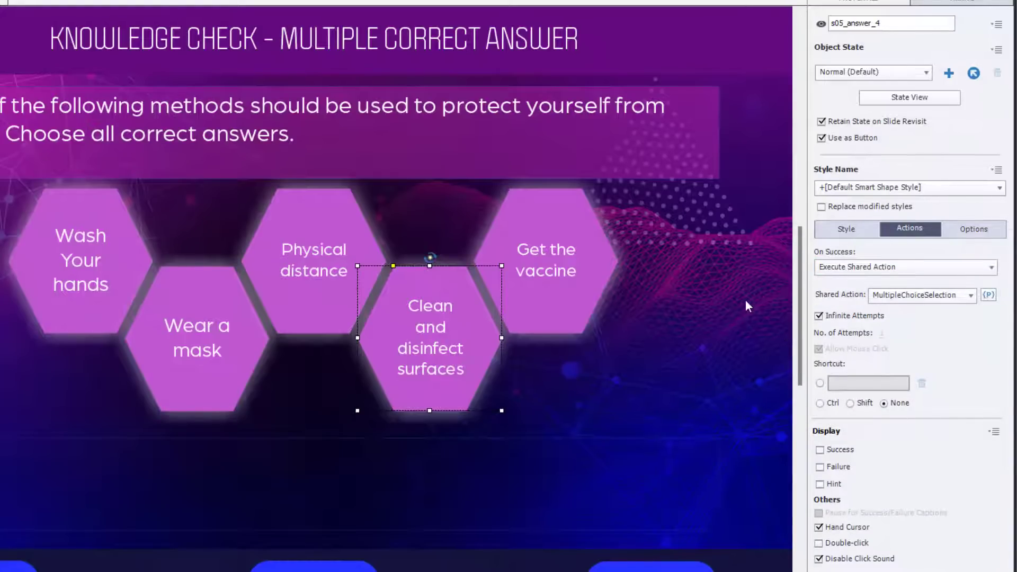
Set the fourth answer's shared action parameters to variable _s05_answer04, button s05_answer_4 and the button's selected state
{"action": "left_click", "coordinate": [418, 262]}
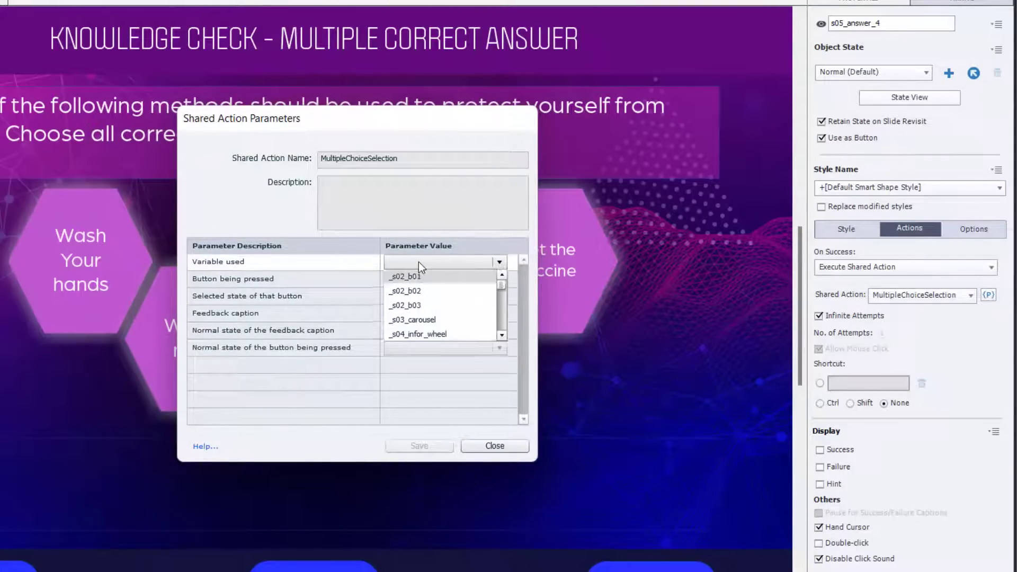
{"action": "scroll", "coordinate": [462, 298], "scroll_direction": "down", "scroll_amount": 1}
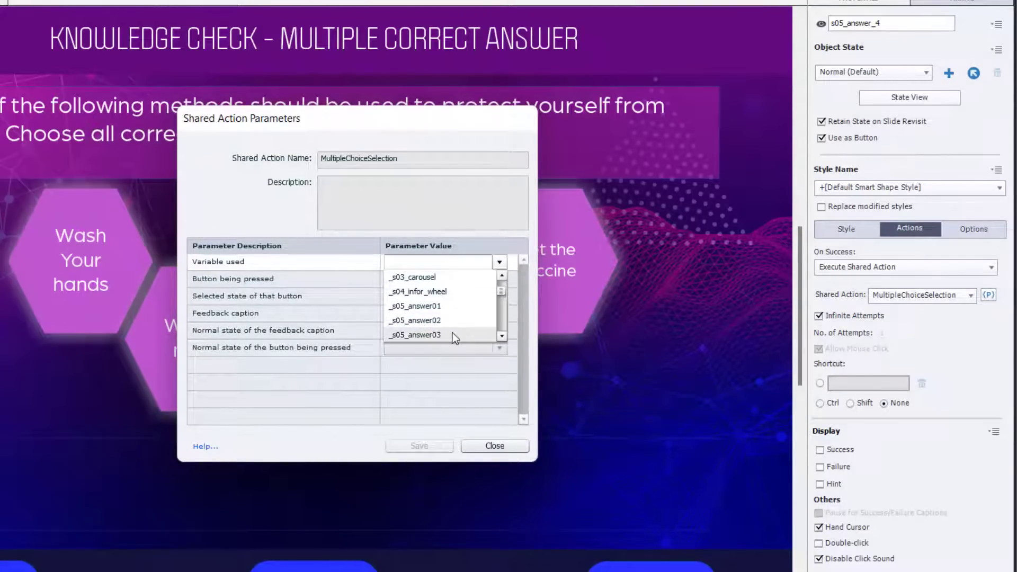
{"action": "scroll", "coordinate": [451, 331], "scroll_direction": "down", "scroll_amount": 1}
{"action": "left_click", "coordinate": [446, 301]}
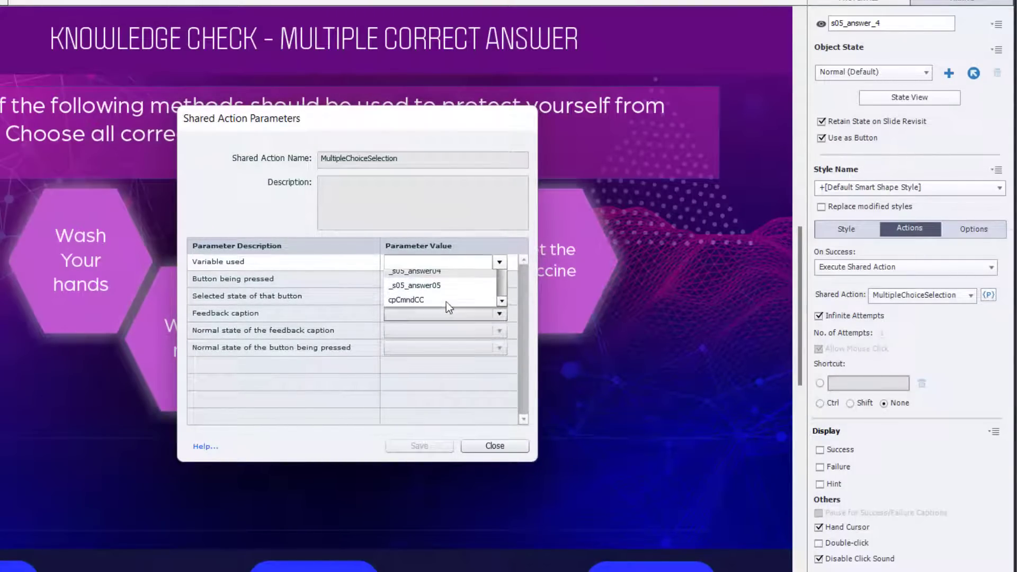
{"action": "left_click", "coordinate": [428, 279]}
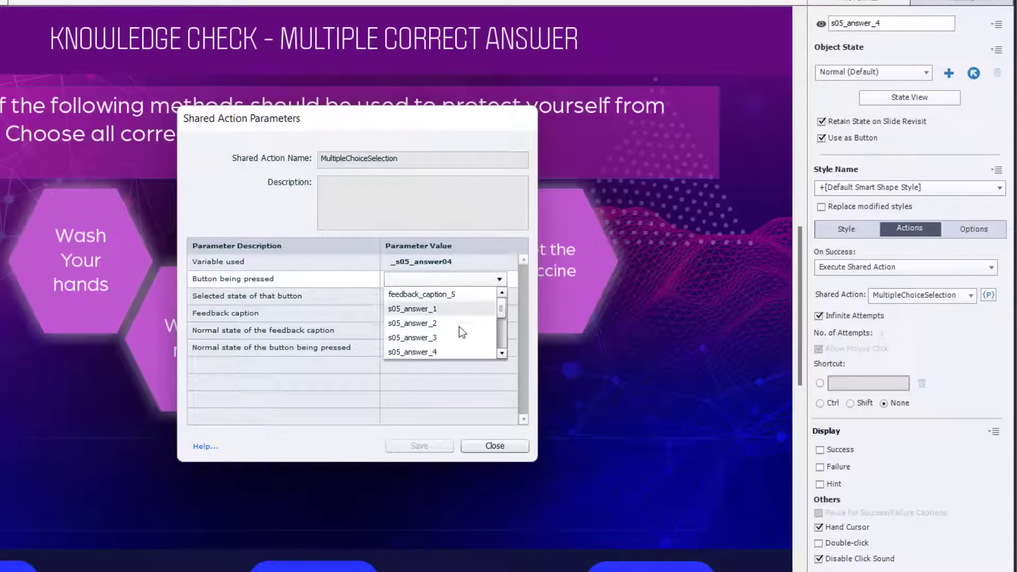
{"action": "left_click", "coordinate": [456, 354]}
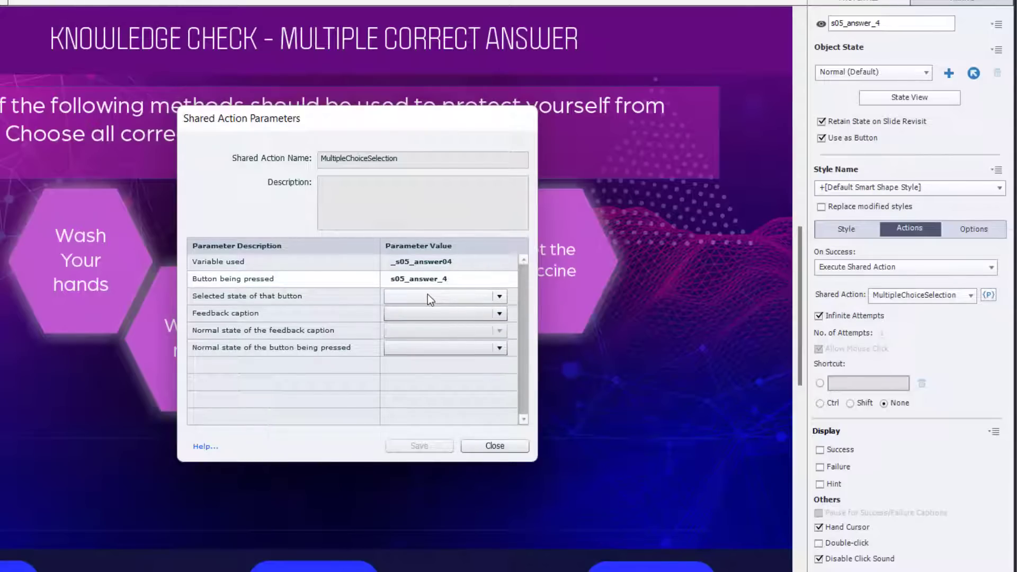
{"action": "left_click", "coordinate": [428, 295]}
{"action": "left_click", "coordinate": [425, 326]}
Set the fourth answer's feedback caption to feedback_caption_5 with Normal for both normal-state parameters, and save the parameters
{"action": "left_click", "coordinate": [402, 312]}
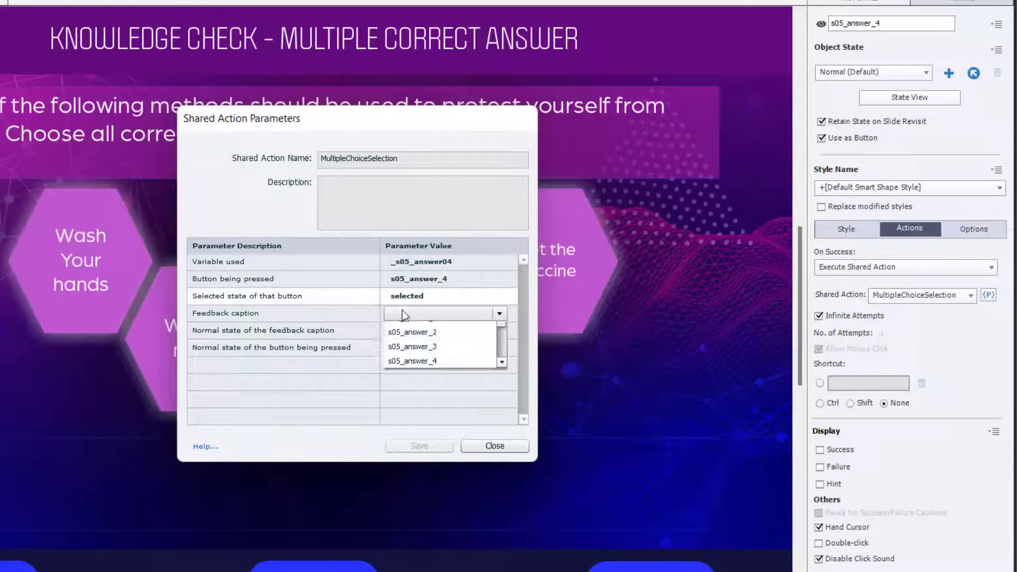
{"action": "left_click", "coordinate": [422, 329]}
{"action": "left_click", "coordinate": [400, 331]}
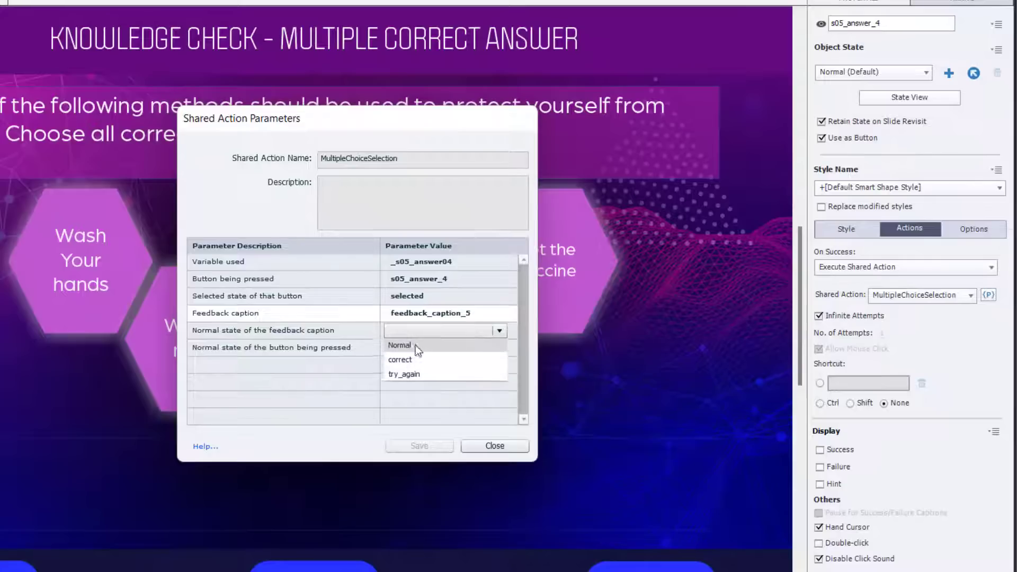
{"action": "left_click", "coordinate": [415, 348]}
{"action": "left_click", "coordinate": [411, 343]}
{"action": "left_click", "coordinate": [411, 347]}
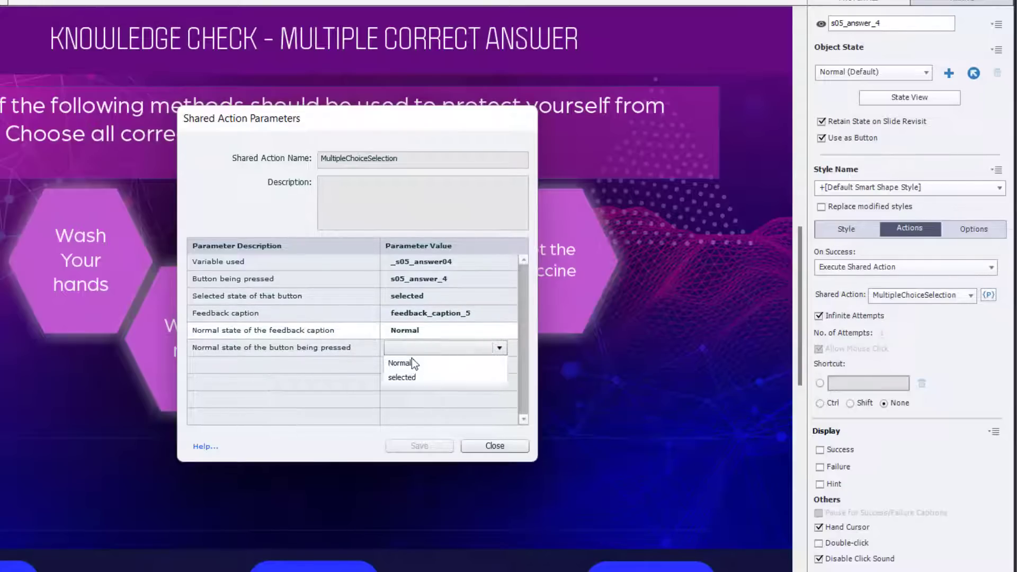
{"action": "left_click", "coordinate": [415, 360]}
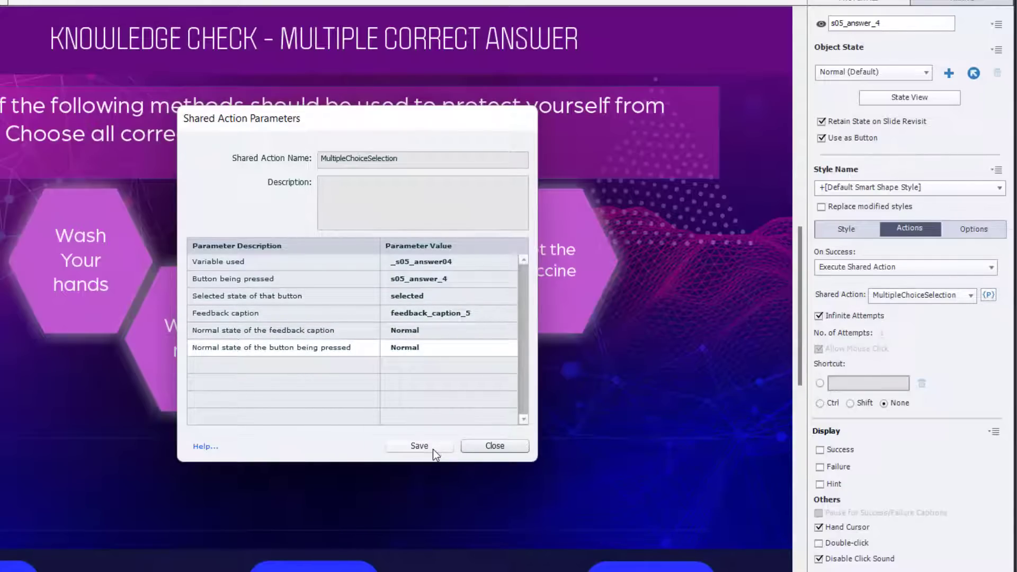
{"action": "left_click", "coordinate": [433, 449]}
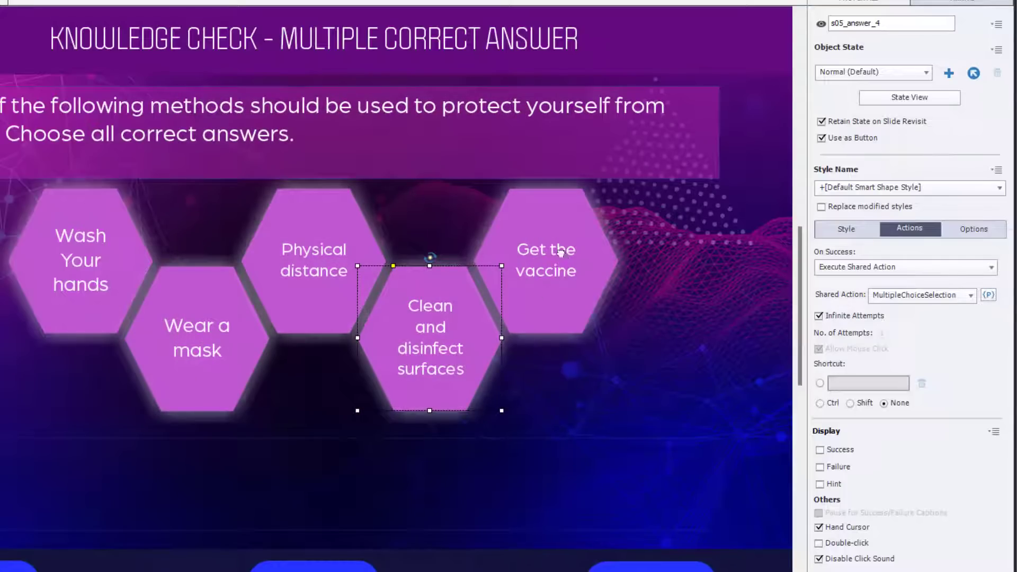
Make the "Get the vaccine" button execute the MultipleChoiceSelection shared action on success and open its parameters
{"action": "left_click", "coordinate": [560, 252]}
{"action": "left_click", "coordinate": [878, 266]}
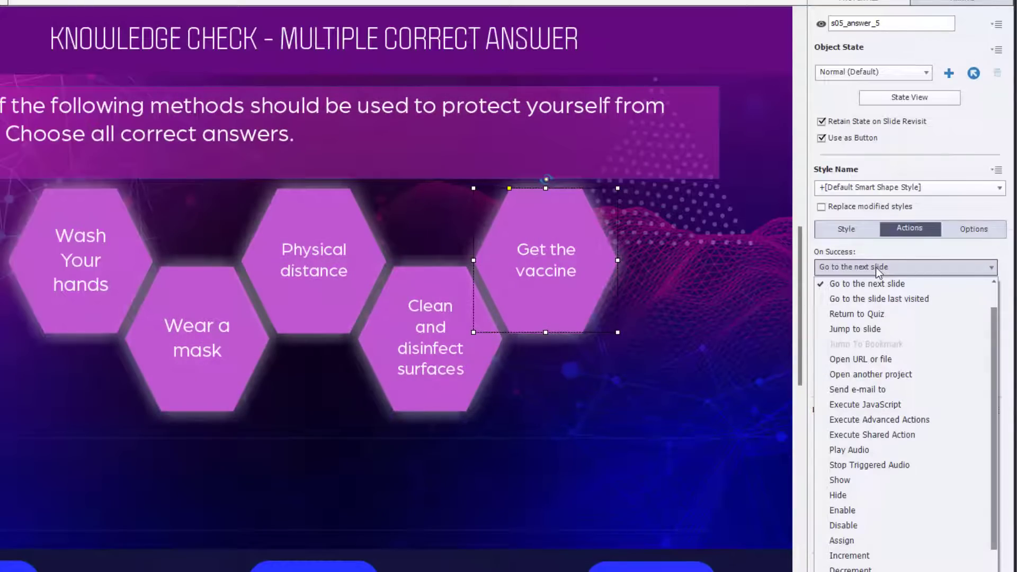
{"action": "left_click", "coordinate": [878, 435]}
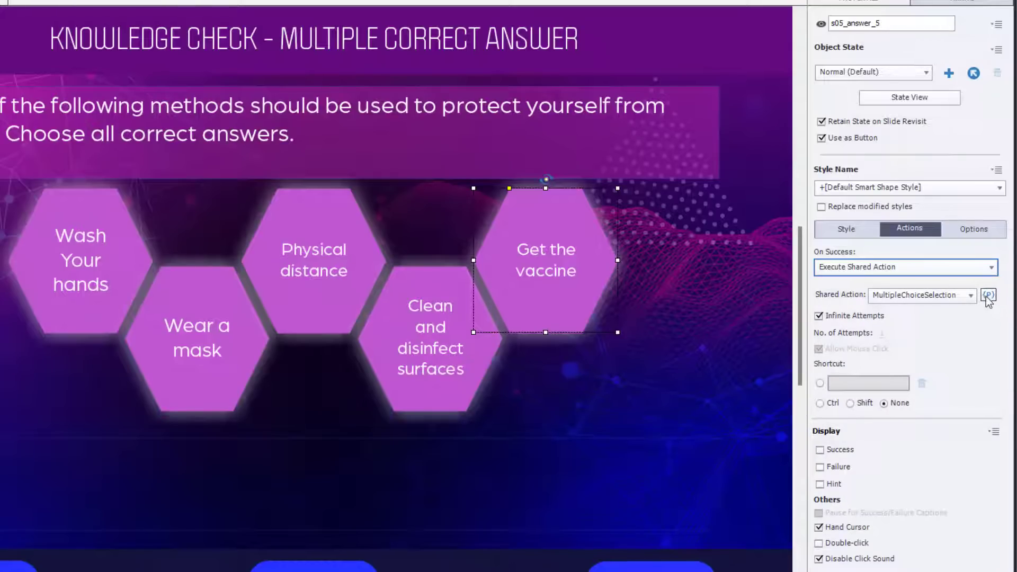
{"action": "left_click", "coordinate": [988, 296]}
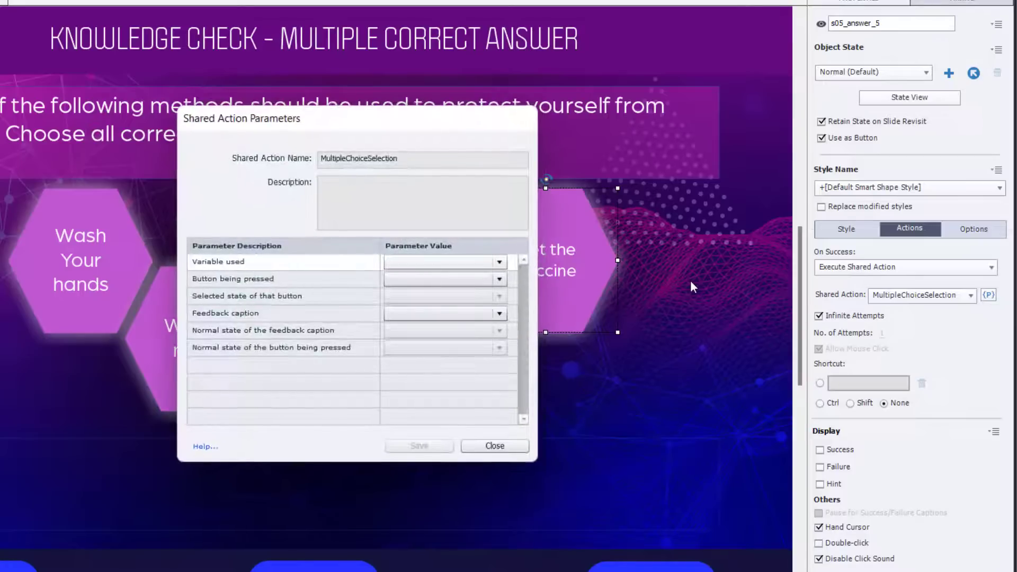
Set the fifth answer's shared action parameters to variable _s05_answer05, button s05_answer_5 and the button's selected state
{"action": "left_click", "coordinate": [409, 262]}
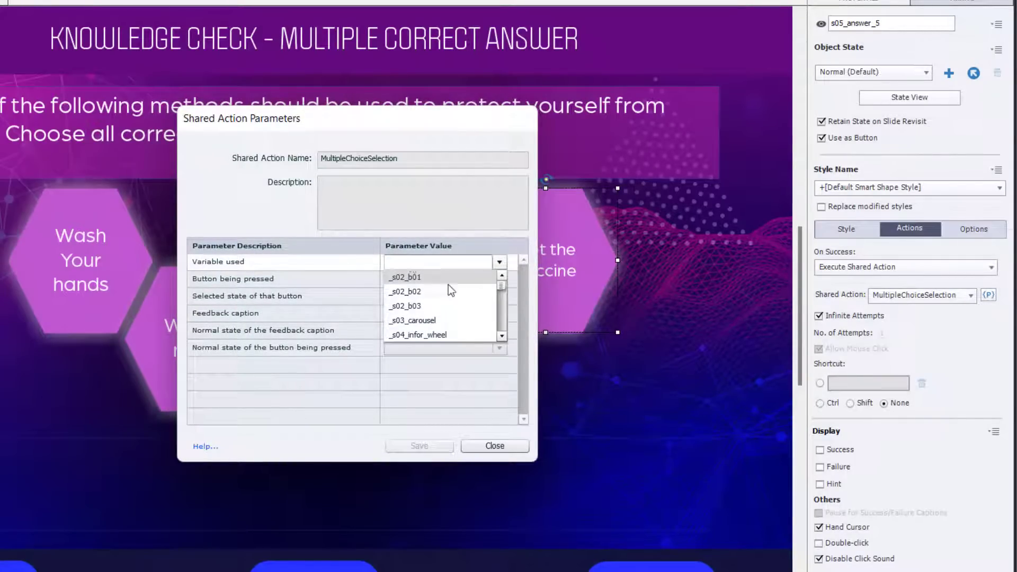
{"action": "scroll", "coordinate": [441, 297], "scroll_direction": "down", "scroll_amount": 2}
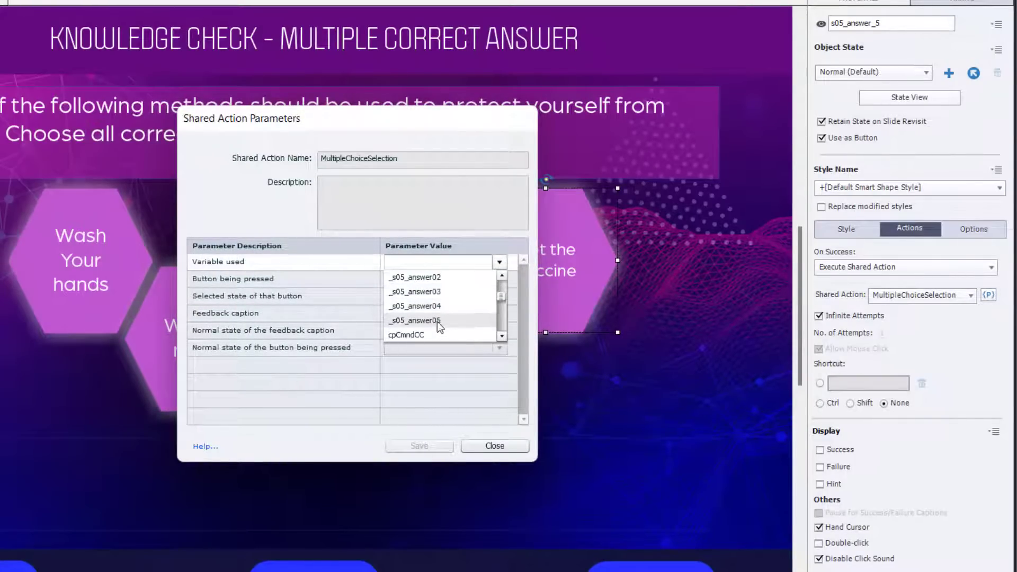
{"action": "left_click", "coordinate": [438, 321]}
{"action": "left_click", "coordinate": [426, 277]}
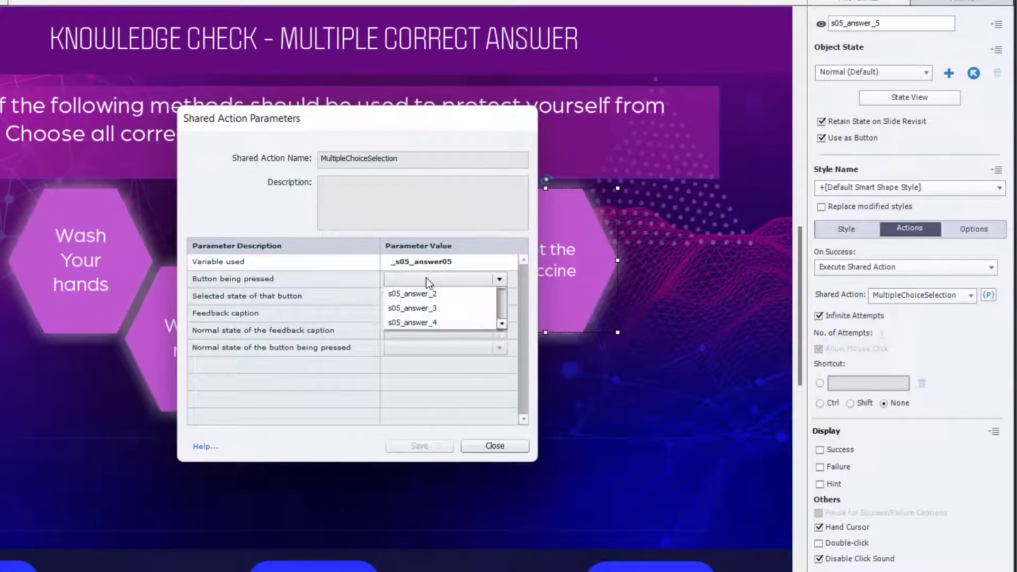
{"action": "scroll", "coordinate": [461, 317], "scroll_direction": "down", "scroll_amount": 1}
{"action": "left_click", "coordinate": [441, 323]}
{"action": "left_click", "coordinate": [433, 295]}
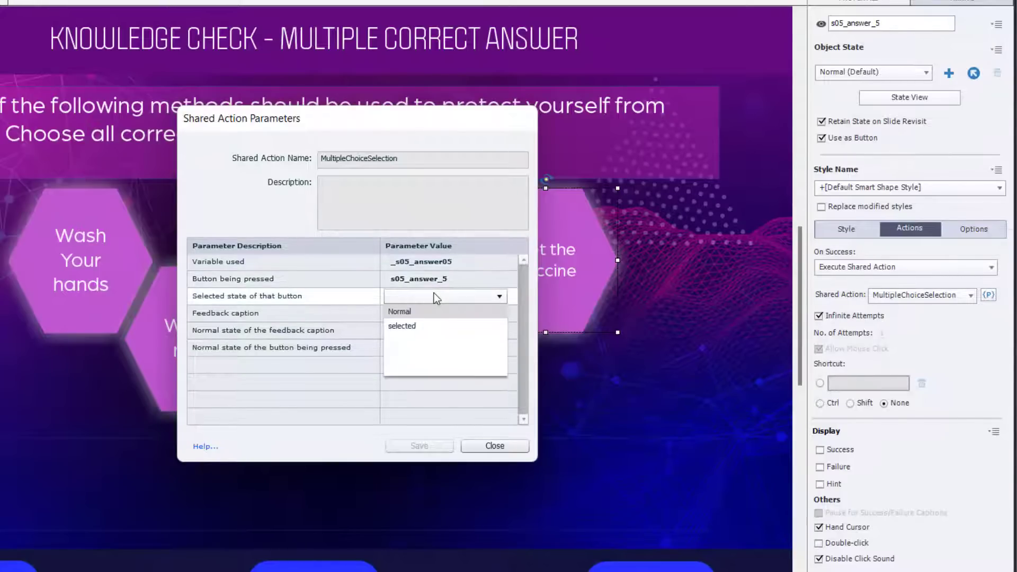
{"action": "left_click", "coordinate": [405, 326]}
Set the fifth answer's feedback caption to feedback_caption_5 with its normal state as Normal, and open the choices for the button's normal state
{"action": "left_click", "coordinate": [402, 313]}
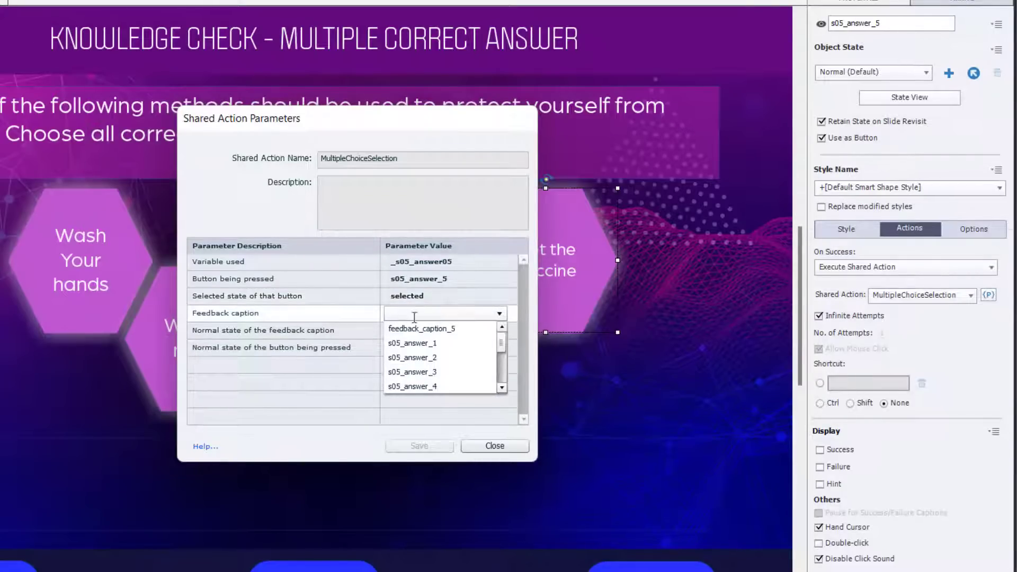
{"action": "left_click", "coordinate": [442, 329]}
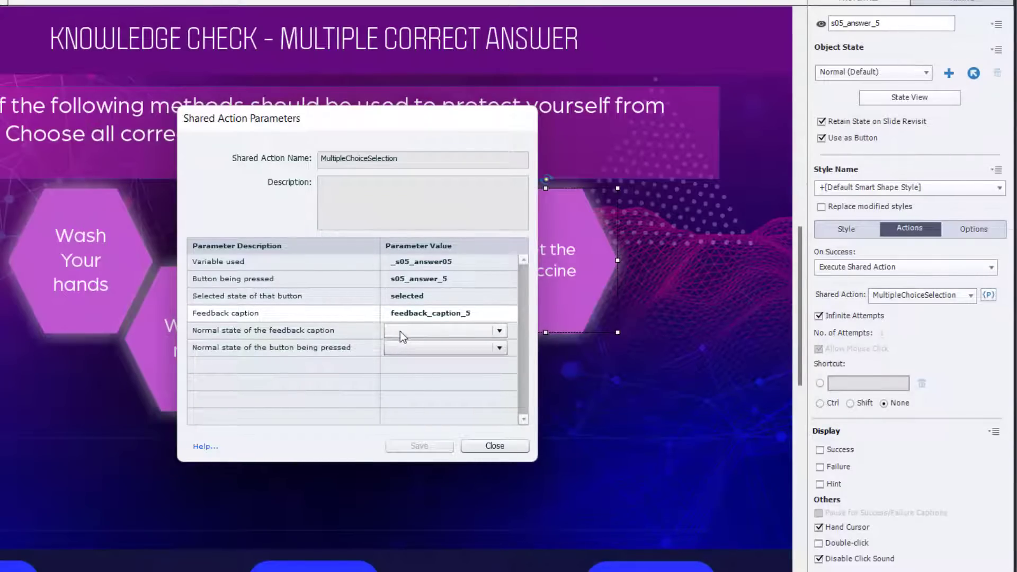
{"action": "left_click", "coordinate": [399, 332]}
{"action": "left_click", "coordinate": [411, 344]}
{"action": "left_click", "coordinate": [411, 348]}
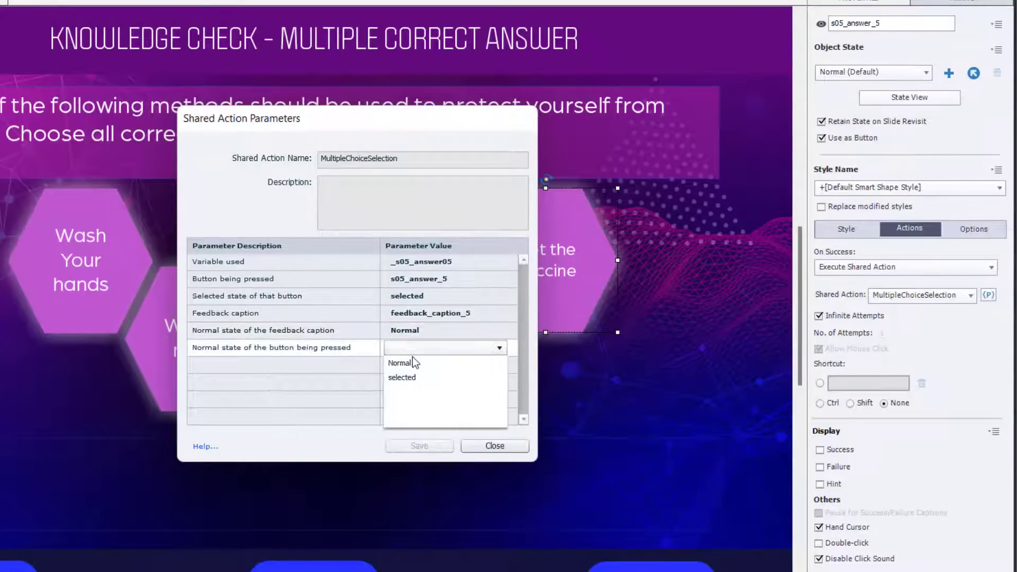
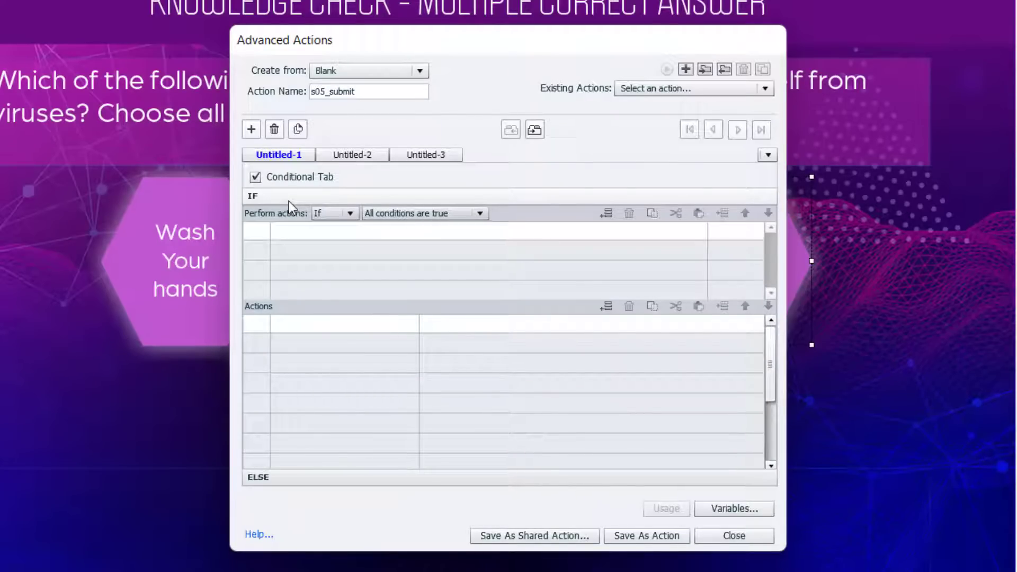
Add an IF condition to s05_submit requiring the variable _s05_answer01 to be equal to the literal 1
{"action": "left_click", "coordinate": [288, 230]}
{"action": "left_click", "coordinate": [289, 231]}
{"action": "left_click", "coordinate": [297, 245]}
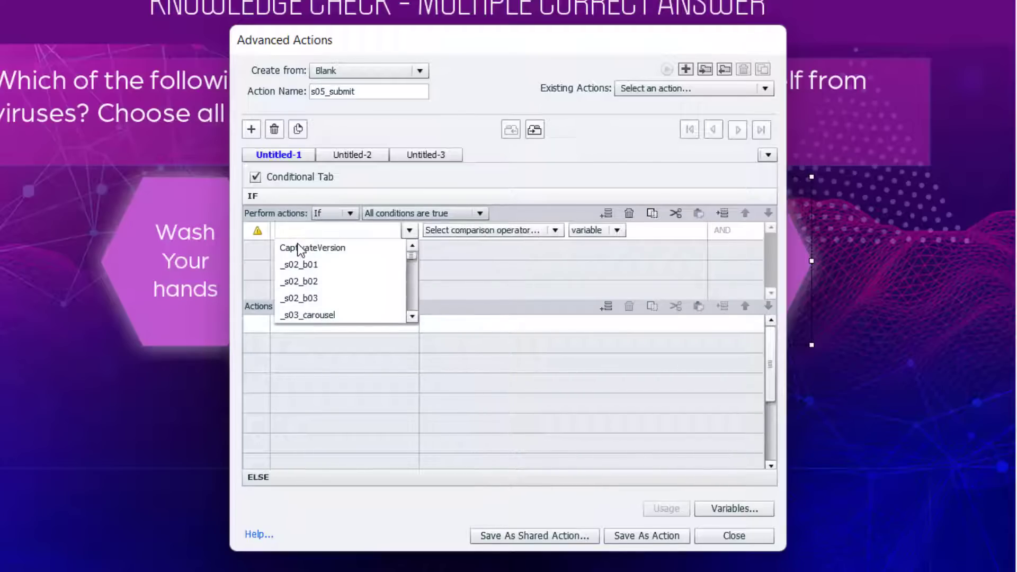
{"action": "type", "text": "05"}
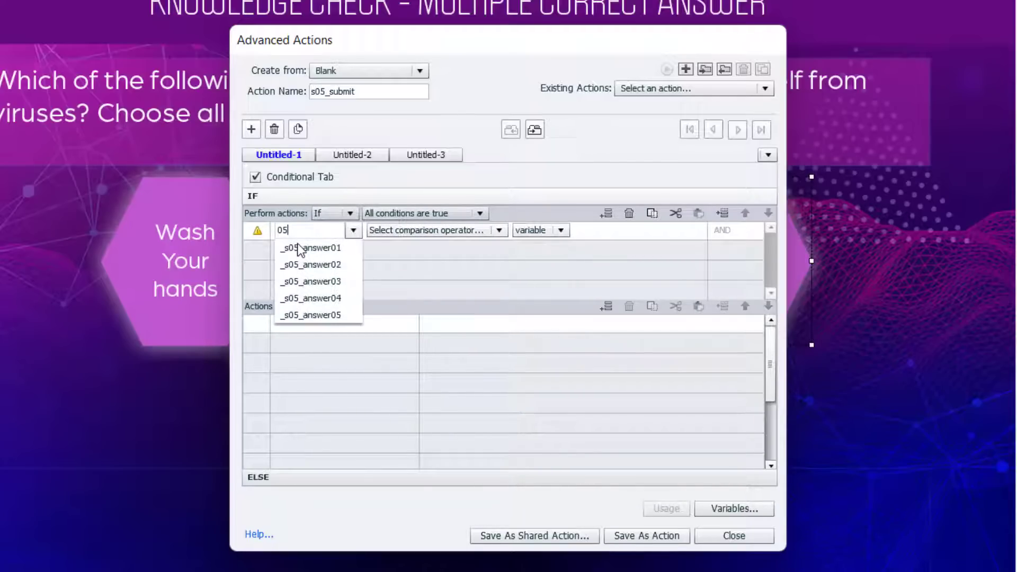
{"action": "left_click", "coordinate": [297, 244]}
{"action": "left_click", "coordinate": [395, 230]}
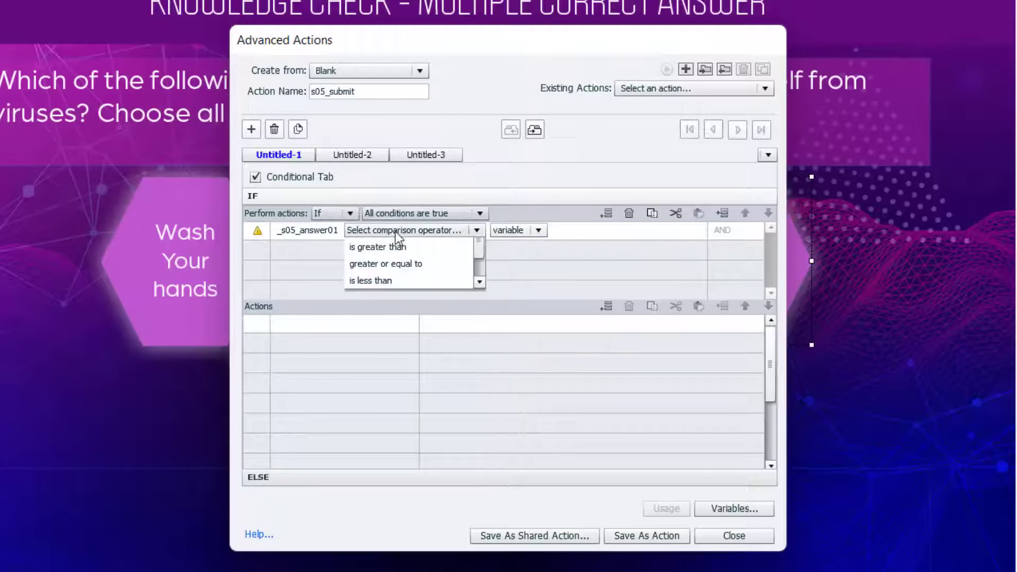
{"action": "left_click", "coordinate": [396, 246]}
{"action": "left_click", "coordinate": [442, 233]}
{"action": "left_click", "coordinate": [446, 259]}
{"action": "type", "text": "1"}
{"action": "key", "text": "Return"}
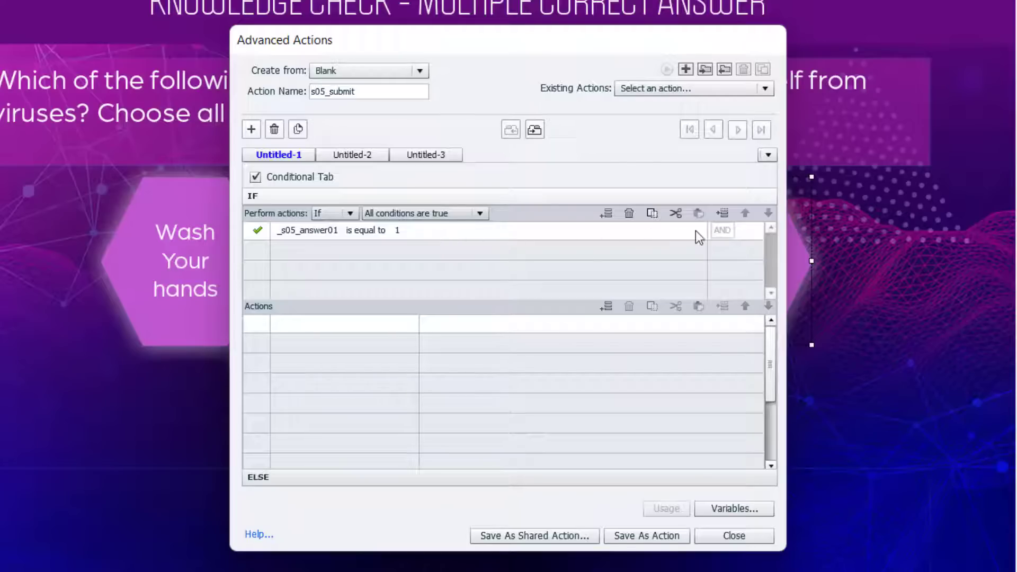
Duplicate the _s05_answer01 condition four times so the IF section has five condition rows
{"action": "left_click", "coordinate": [651, 214]}
{"action": "left_click", "coordinate": [699, 213]}
{"action": "left_click", "coordinate": [698, 213]}
{"action": "left_click", "coordinate": [395, 290]}
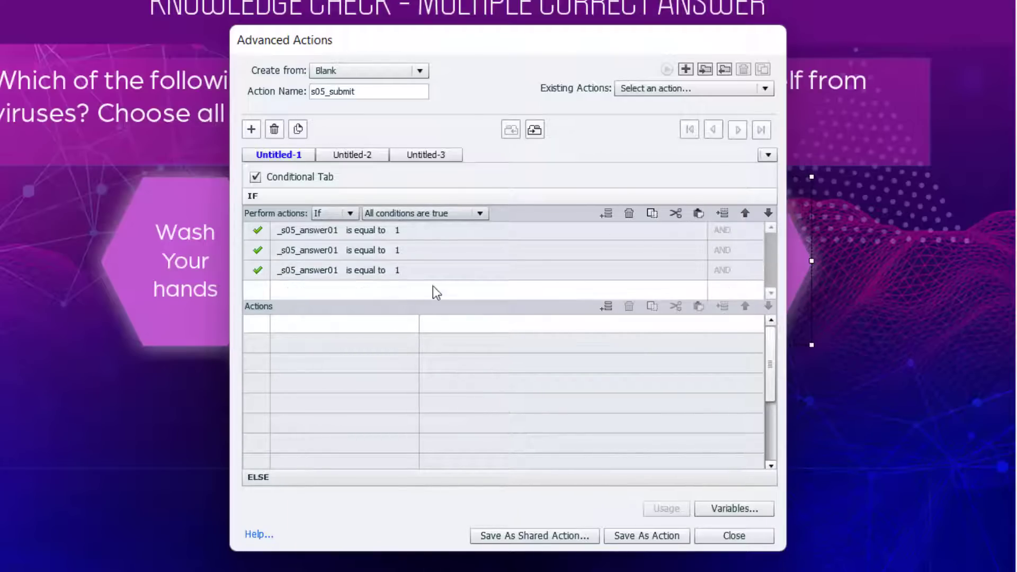
{"action": "left_click", "coordinate": [699, 213]}
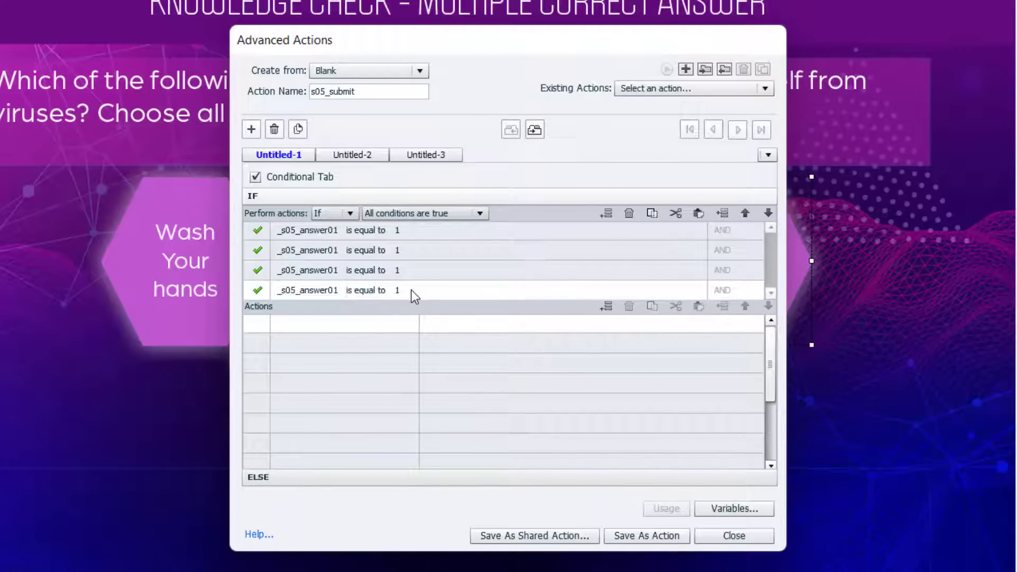
{"action": "left_click", "coordinate": [606, 214]}
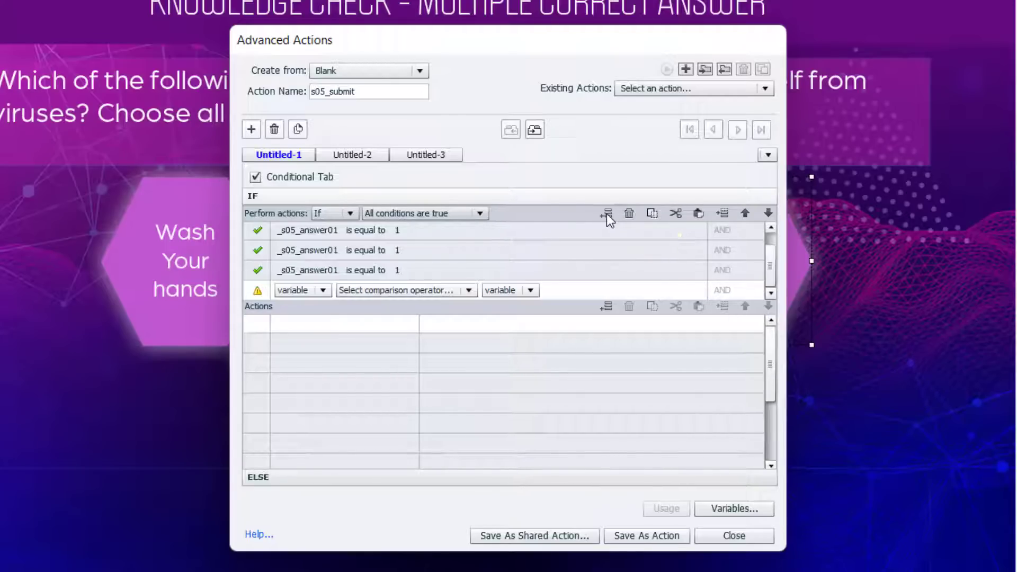
{"action": "left_click", "coordinate": [698, 213]}
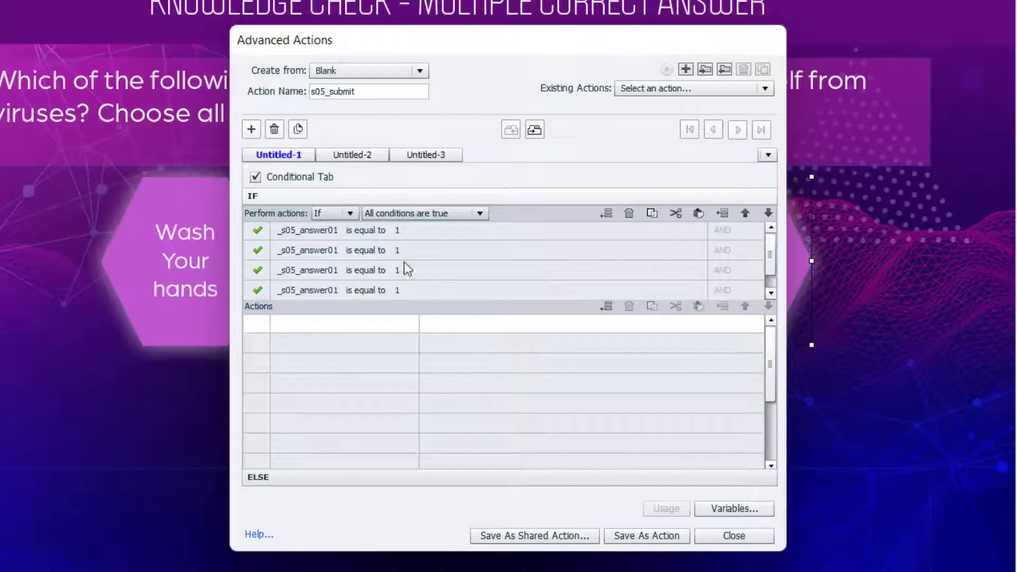
Change the second condition's variable to _s05_answer02
{"action": "left_click", "coordinate": [314, 250]}
{"action": "left_click", "coordinate": [315, 250]}
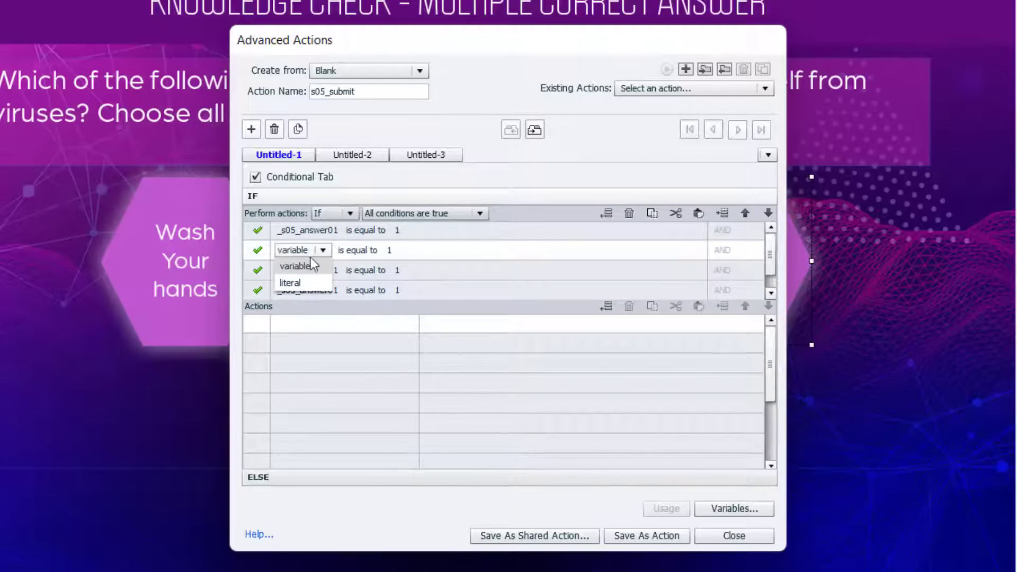
{"action": "left_click", "coordinate": [311, 266]}
{"action": "type", "text": "05"}
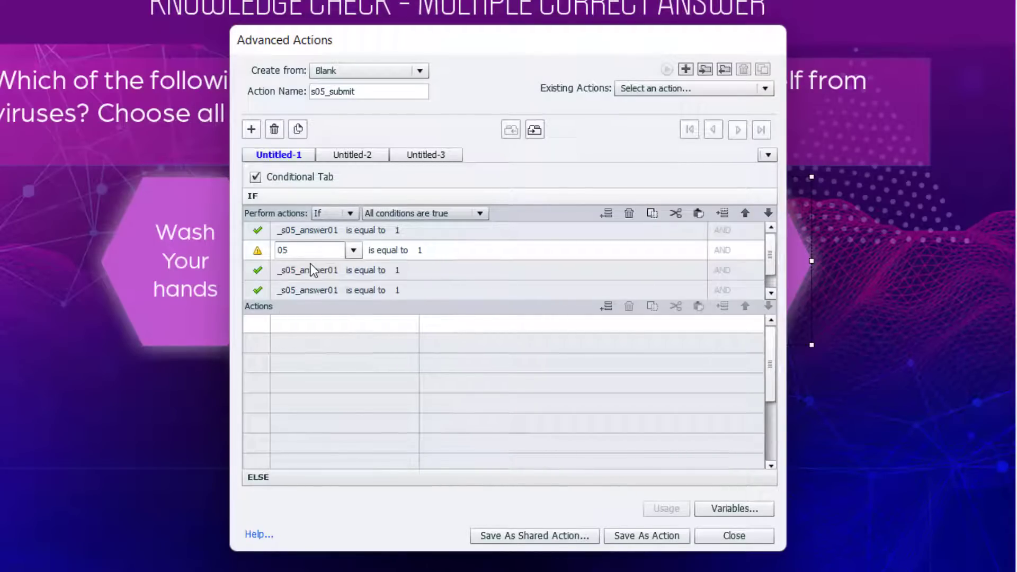
{"action": "key", "text": "Down"}
{"action": "key", "text": "Down"}
{"action": "key", "text": "Return"}
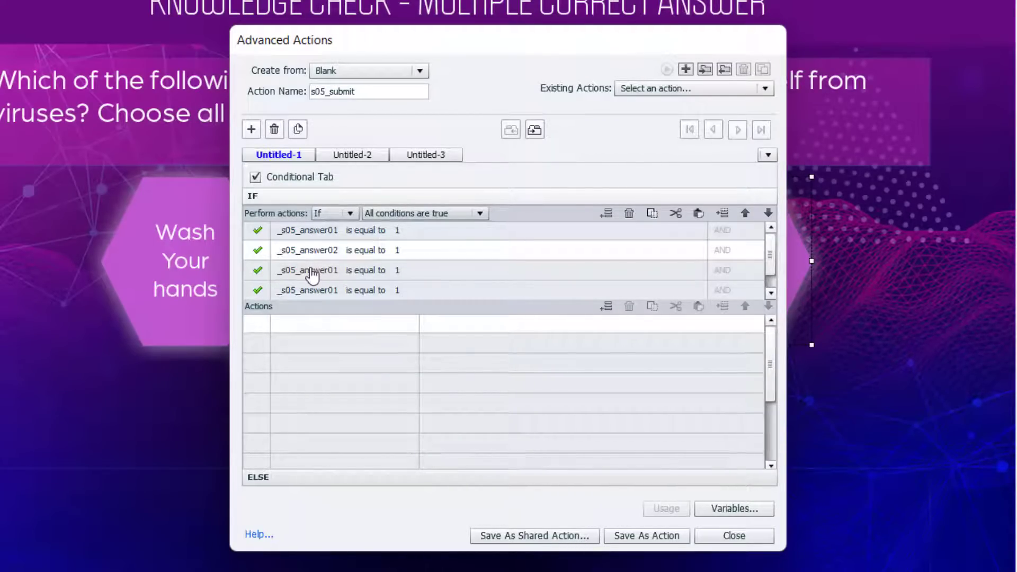
Change the third condition's variable to _s05_answer03
{"action": "left_click", "coordinate": [311, 265]}
{"action": "left_click", "coordinate": [311, 269]}
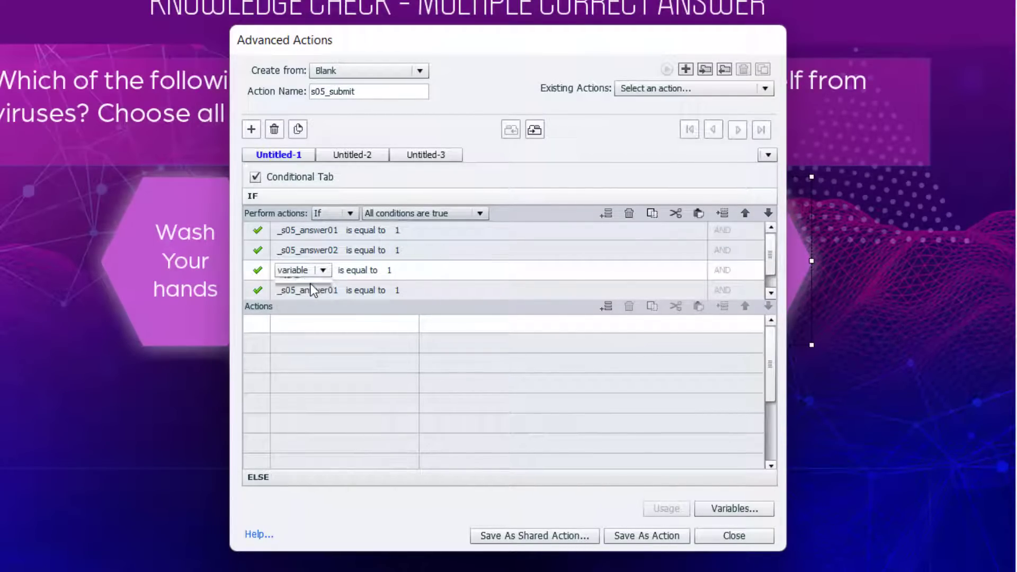
{"action": "left_click", "coordinate": [311, 286]}
{"action": "type", "text": "05"}
{"action": "key", "text": "Down"}
{"action": "key", "text": "Down"}
{"action": "key", "text": "Down"}
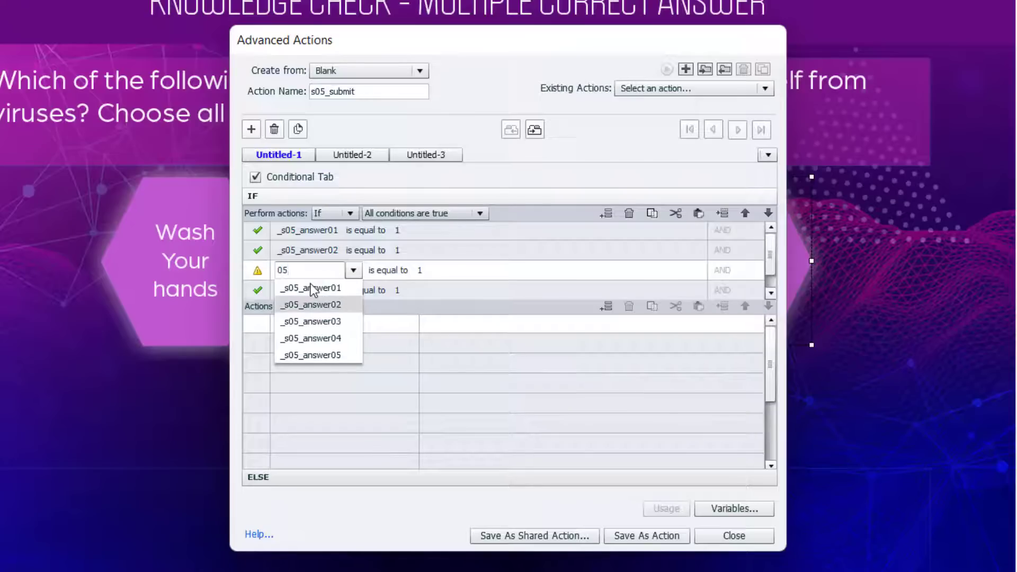
{"action": "key", "text": "Return"}
Change the fourth condition's variable to _s05_answer04
{"action": "left_click", "coordinate": [314, 291]}
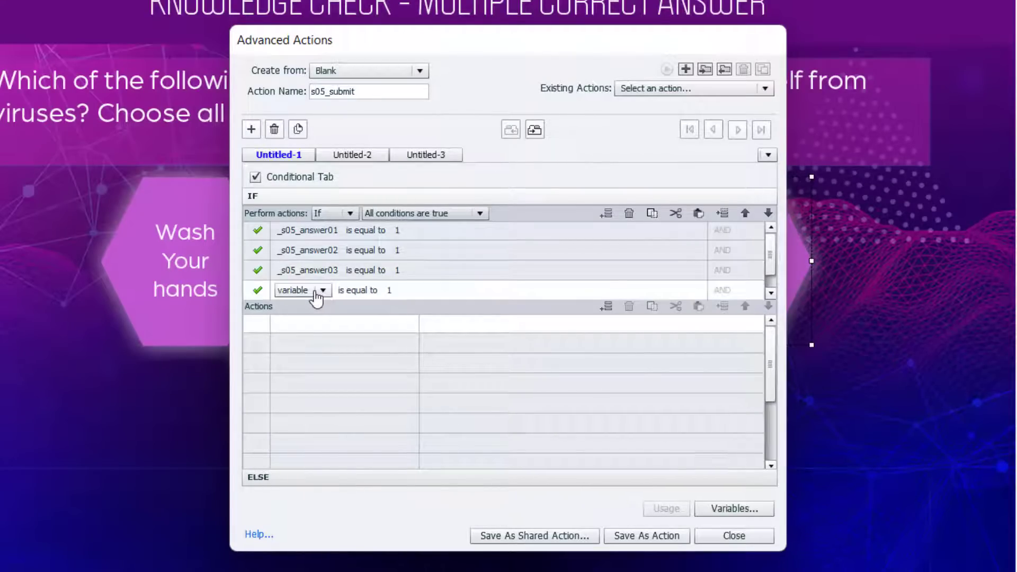
{"action": "left_click", "coordinate": [313, 292]}
{"action": "left_click", "coordinate": [313, 306]}
{"action": "type", "text": "05"}
{"action": "key", "text": "Down"}
{"action": "key", "text": "Return"}
Change the fifth condition's variable to _s05_answer05
{"action": "scroll", "coordinate": [334, 280], "scroll_direction": "down", "scroll_amount": 1}
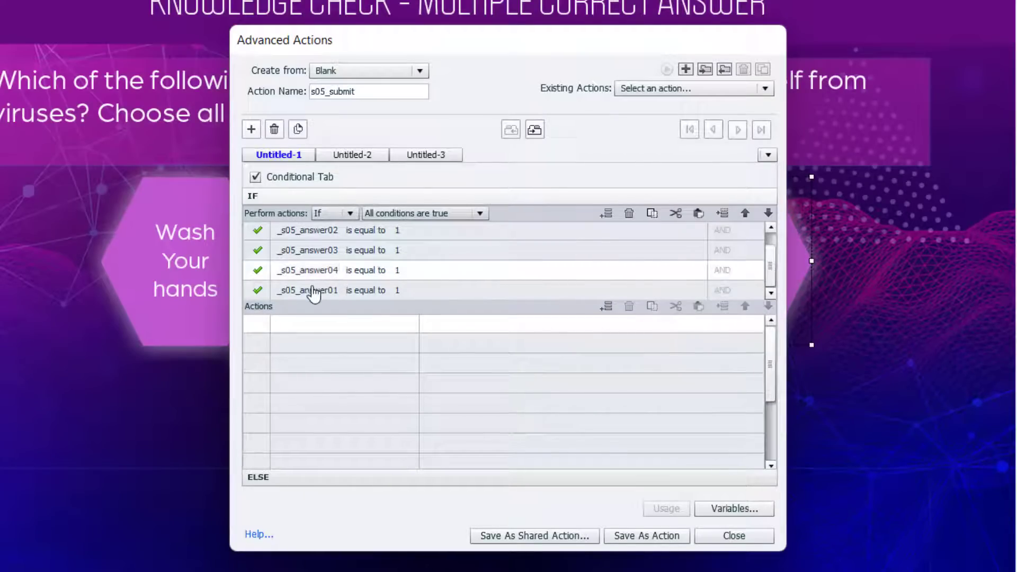
{"action": "left_click", "coordinate": [312, 290]}
{"action": "left_click", "coordinate": [307, 293]}
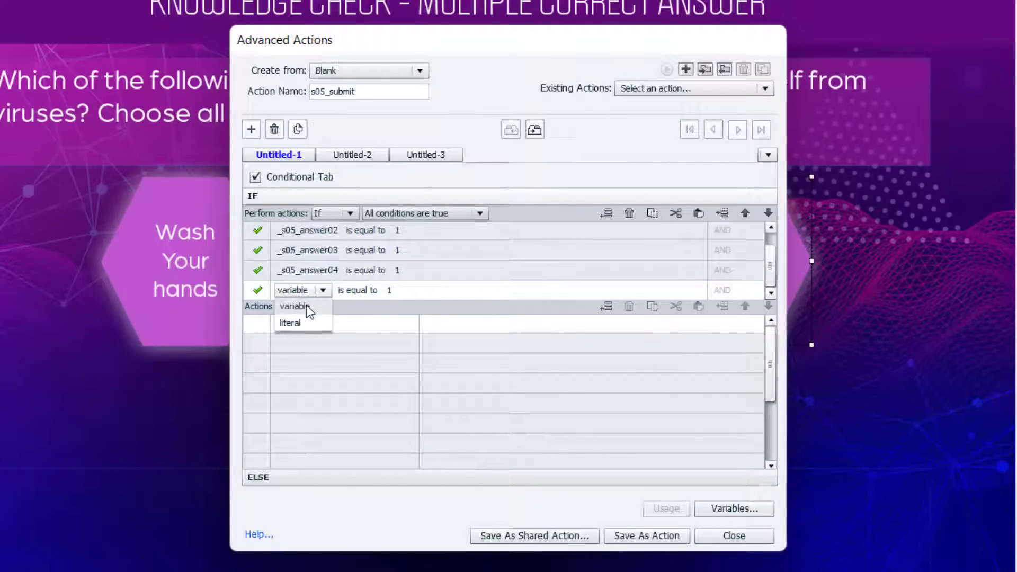
{"action": "left_click", "coordinate": [306, 305]}
{"action": "type", "text": "05"}
{"action": "key", "text": "Down"}
{"action": "key", "text": "Down"}
{"action": "key", "text": "Down"}
{"action": "key", "text": "Down"}
{"action": "key", "text": "Down"}
{"action": "key", "text": "Return"}
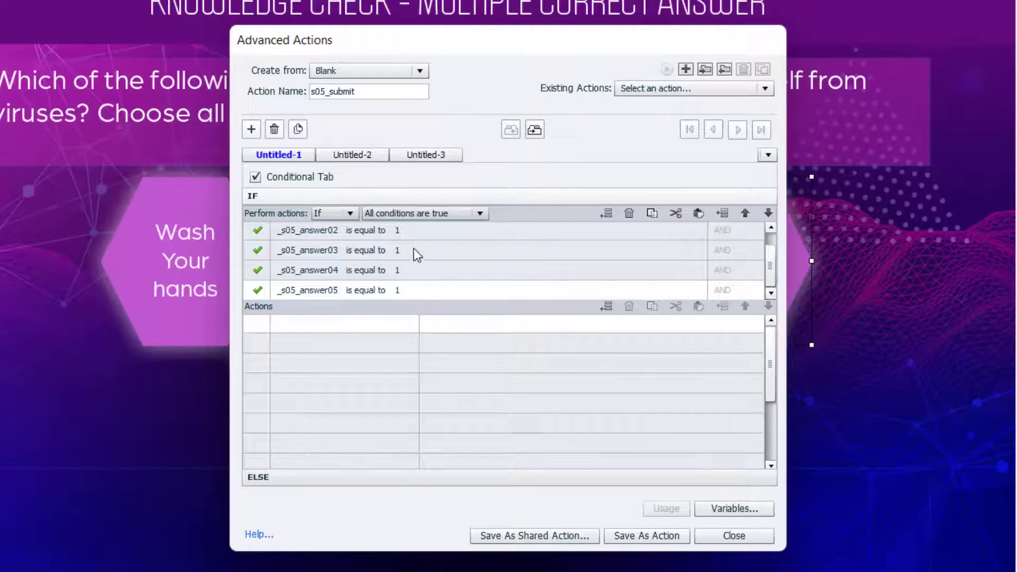
Add an action under the IF conditions that changes the state of feedback_caption_5 to correct
{"action": "left_click", "coordinate": [308, 327]}
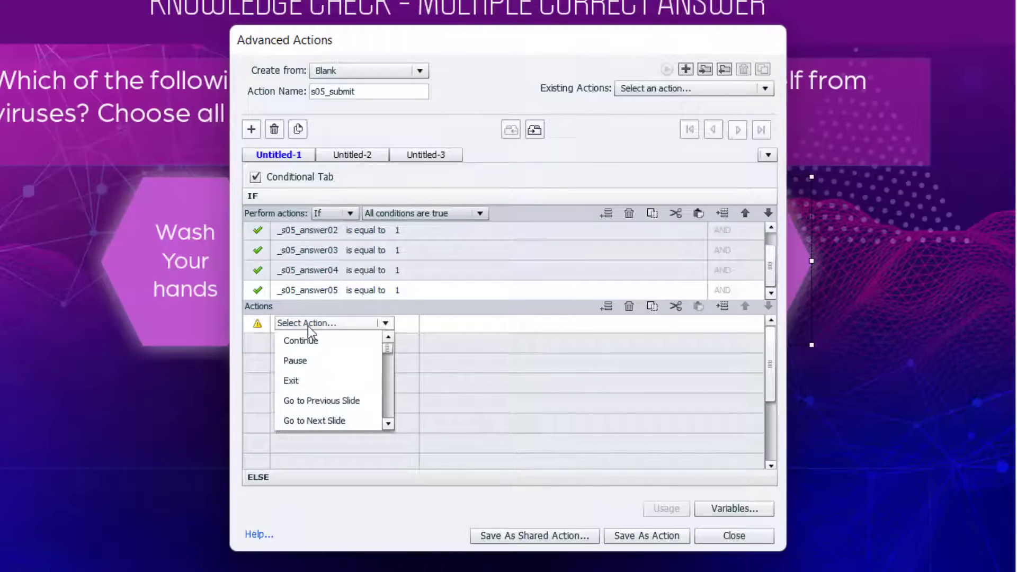
{"action": "key", "text": "c"}
{"action": "key", "text": "c"}
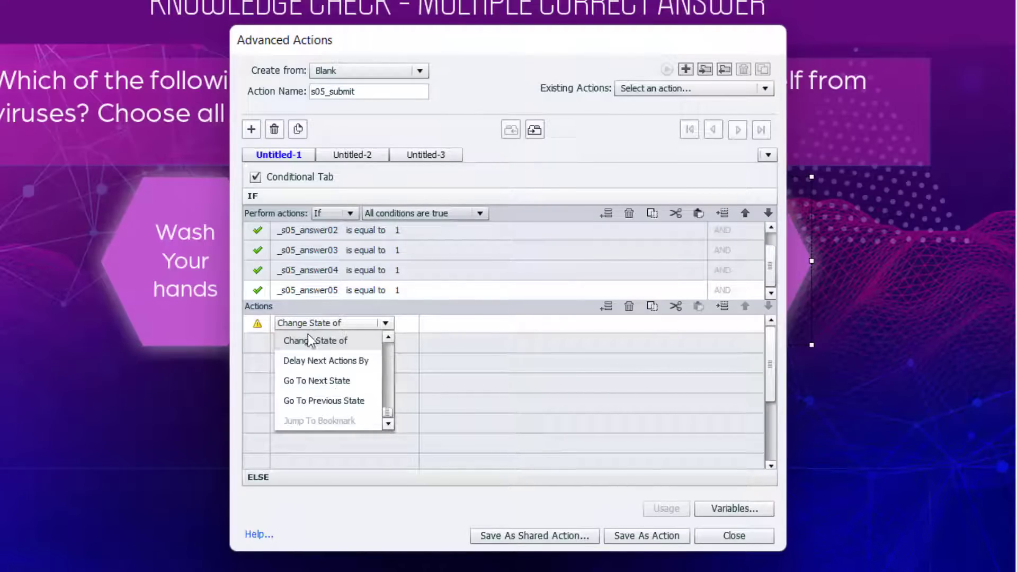
{"action": "left_click", "coordinate": [310, 340]}
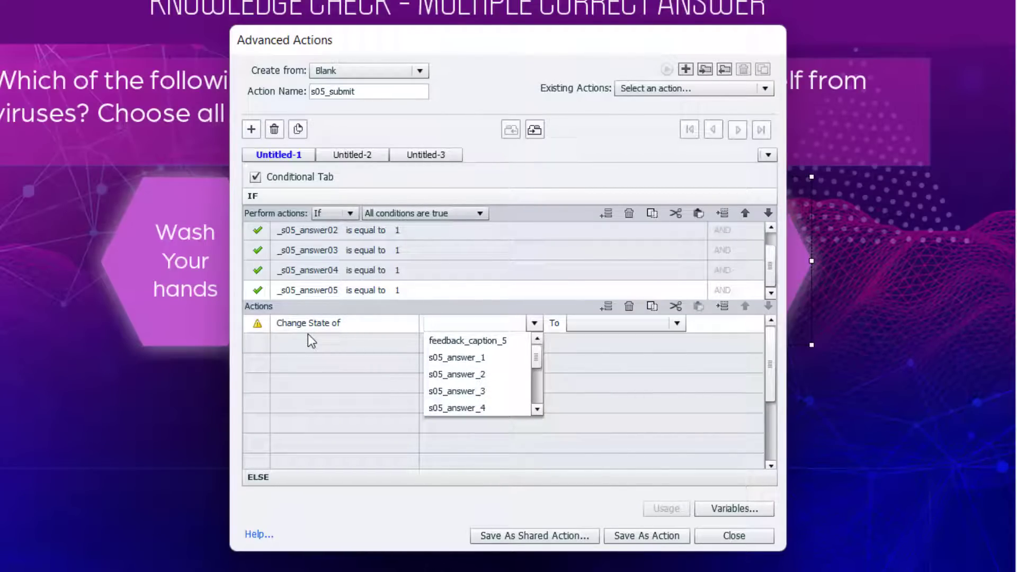
{"action": "left_click", "coordinate": [445, 340]}
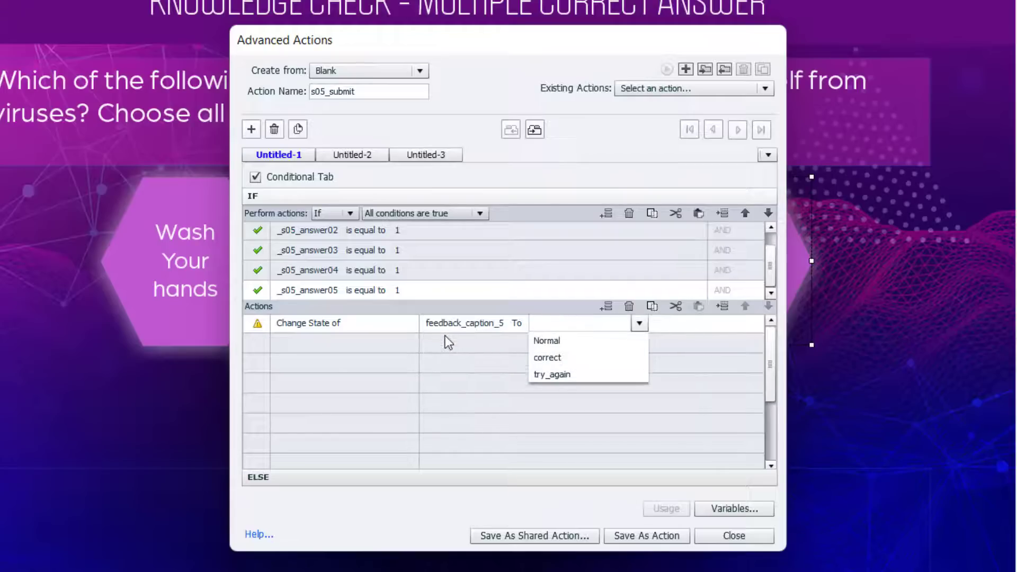
{"action": "left_click", "coordinate": [556, 356]}
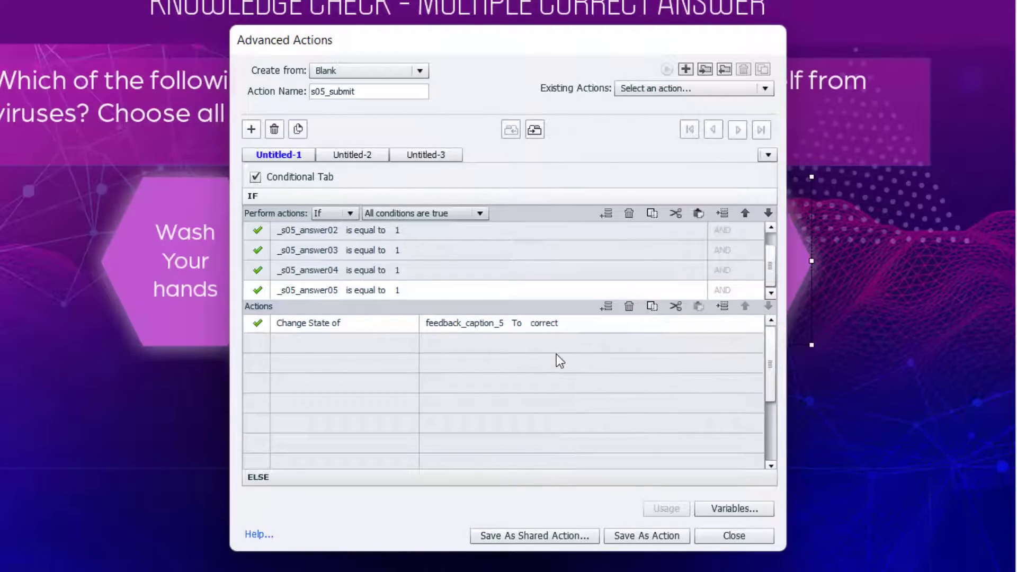
Add a second action under the IF conditions that shows slide05_continue
{"action": "left_click", "coordinate": [299, 344]}
{"action": "left_click", "coordinate": [298, 344]}
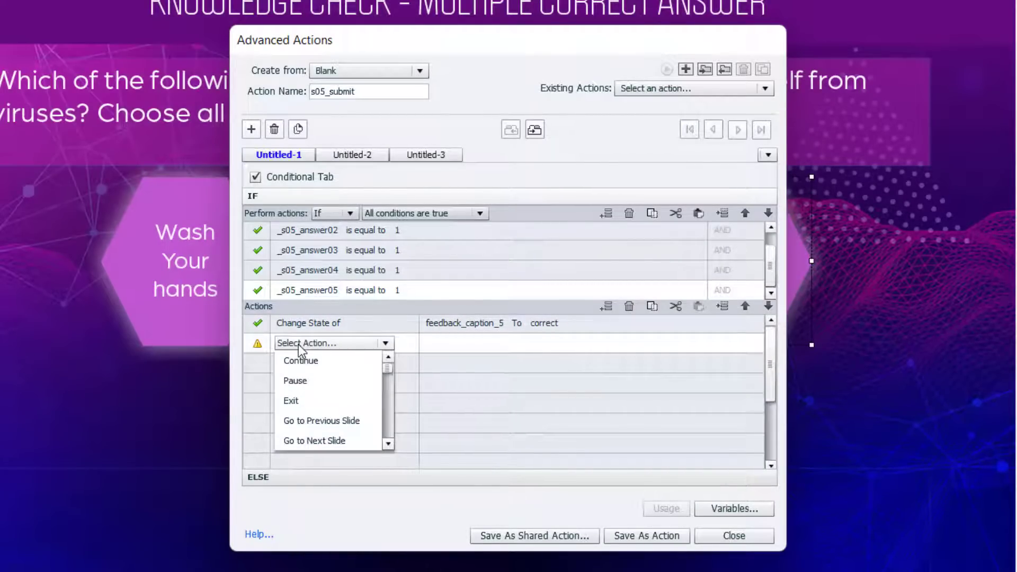
{"action": "key", "text": "s"}
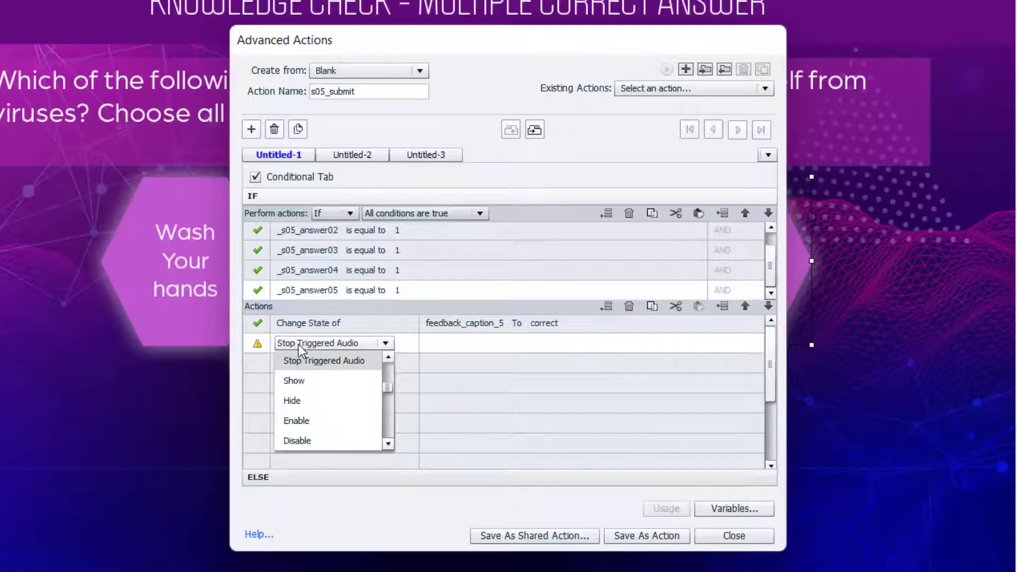
{"action": "key", "text": "s"}
{"action": "left_click", "coordinate": [309, 380]}
{"action": "type", "text": "continue"}
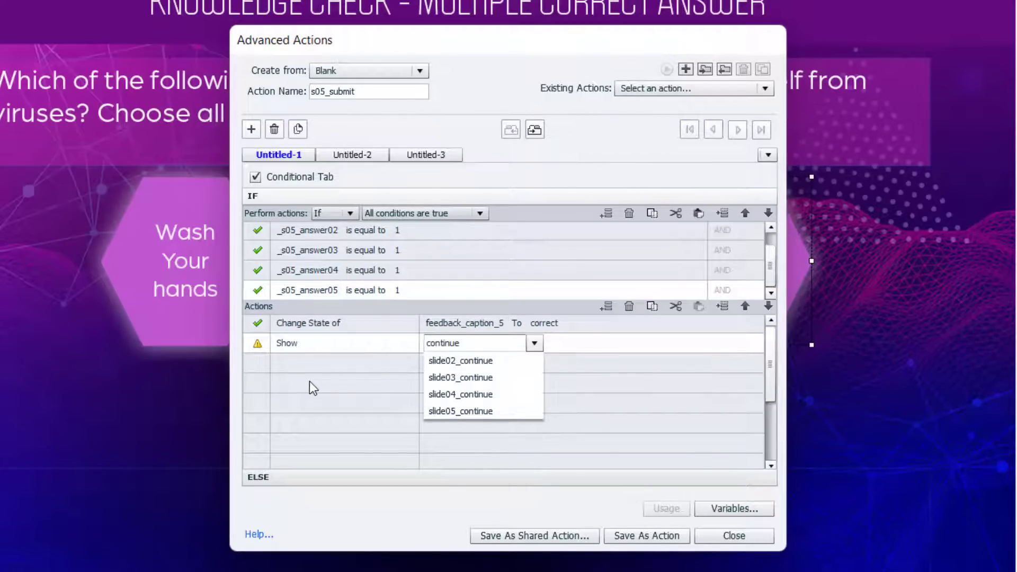
{"action": "key", "text": "Down"}
{"action": "key", "text": "Down"}
{"action": "key", "text": "Down"}
{"action": "key", "text": "Down"}
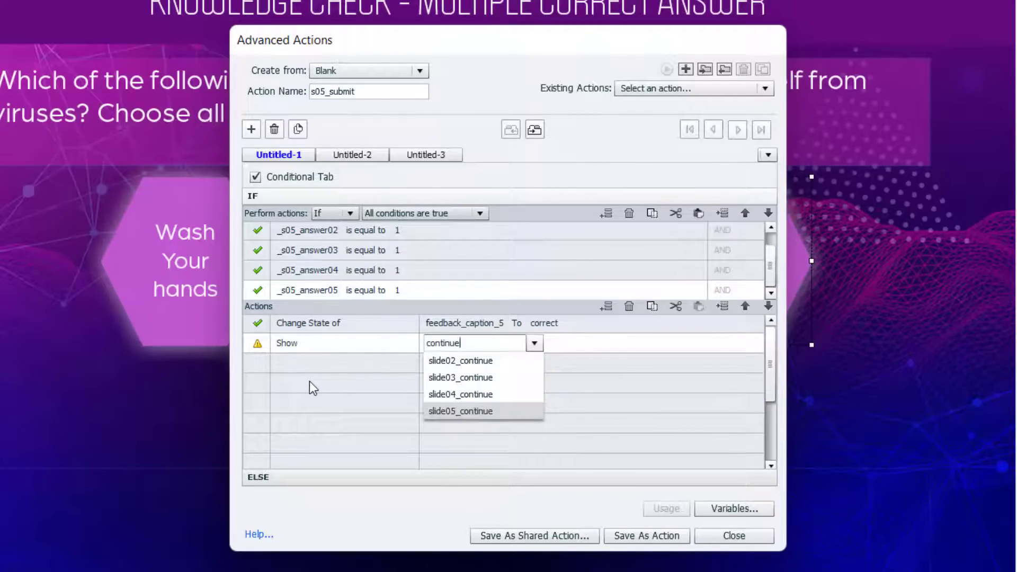
{"action": "key", "text": "Return"}
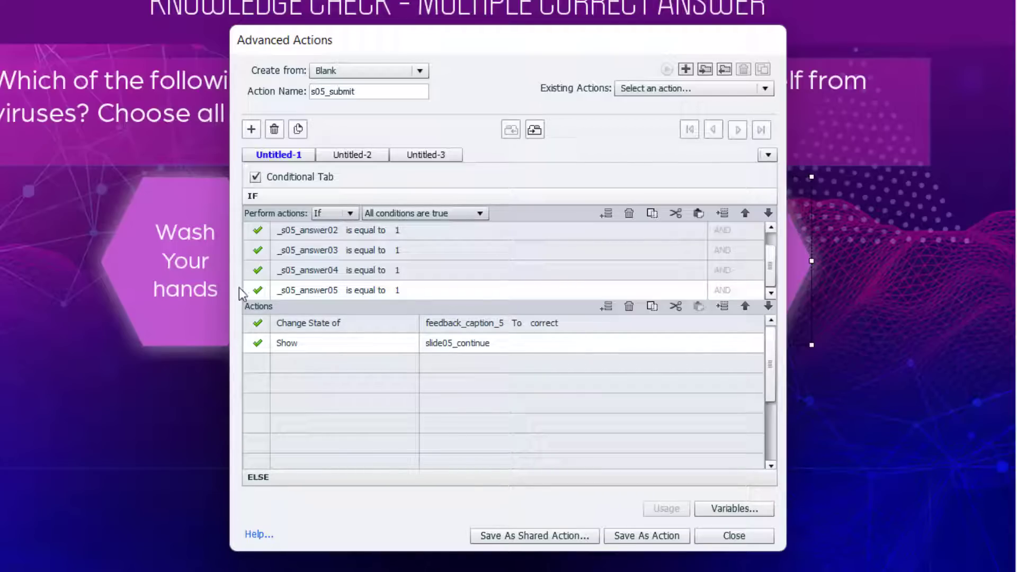
Add a third action under the IF conditions that disables s05_answer_1
{"action": "double_click", "coordinate": [293, 360]}
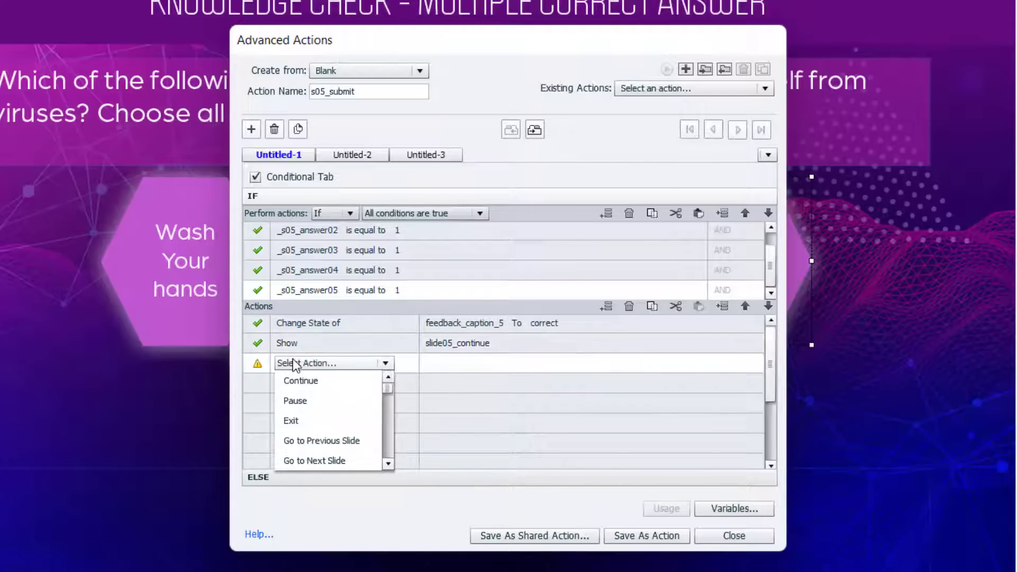
{"action": "key", "text": "d"}
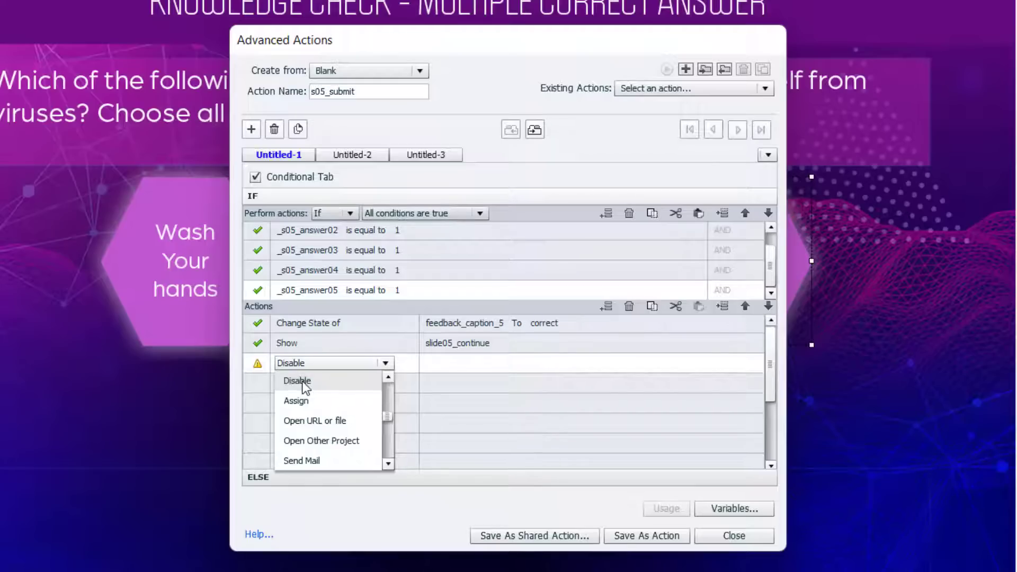
{"action": "left_click", "coordinate": [302, 381]}
{"action": "type", "text": "05"}
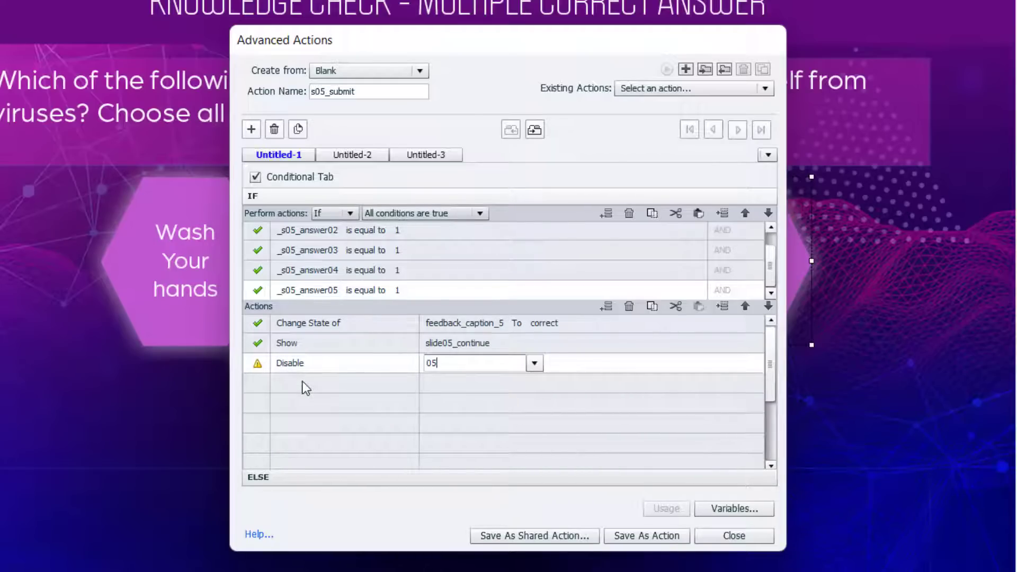
{"action": "key", "text": "Return"}
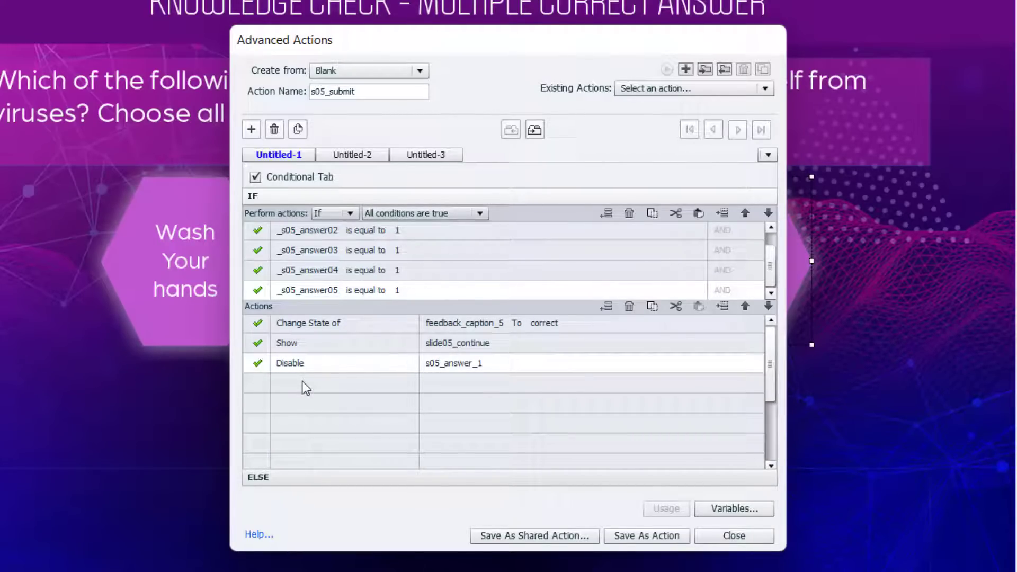
Copy the Disable s05_answer_1 action and paste four duplicates below it in the IF actions
{"action": "left_click", "coordinate": [653, 306]}
{"action": "left_click", "coordinate": [490, 378]}
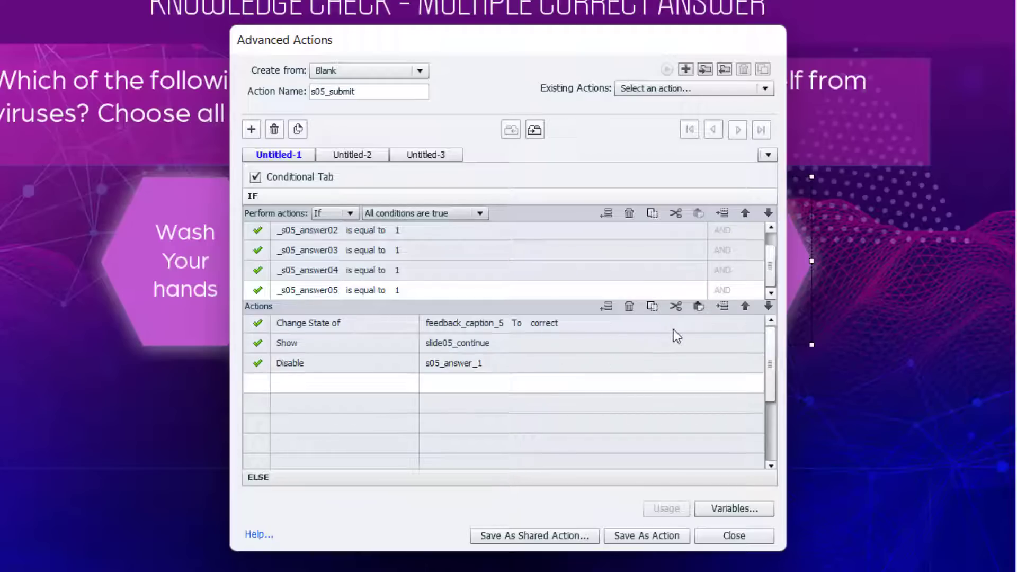
{"action": "left_click", "coordinate": [698, 306]}
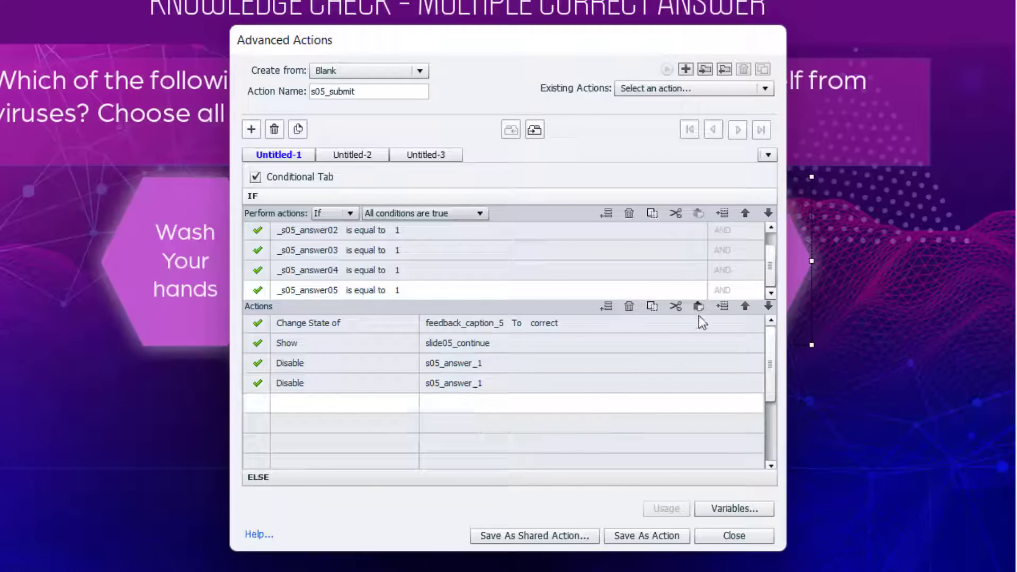
{"action": "left_click", "coordinate": [698, 306]}
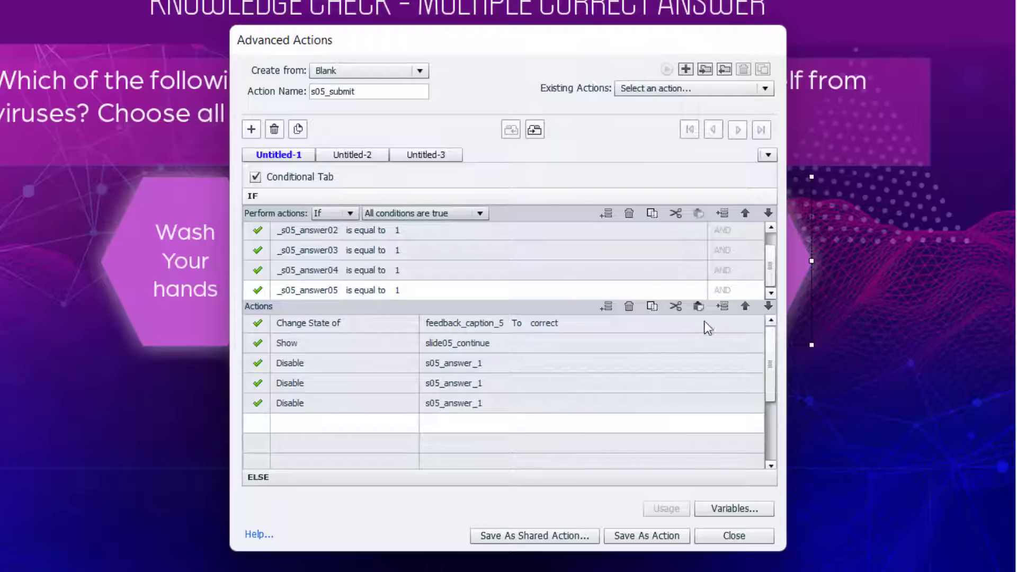
{"action": "left_click", "coordinate": [697, 307]}
{"action": "left_click", "coordinate": [482, 446]}
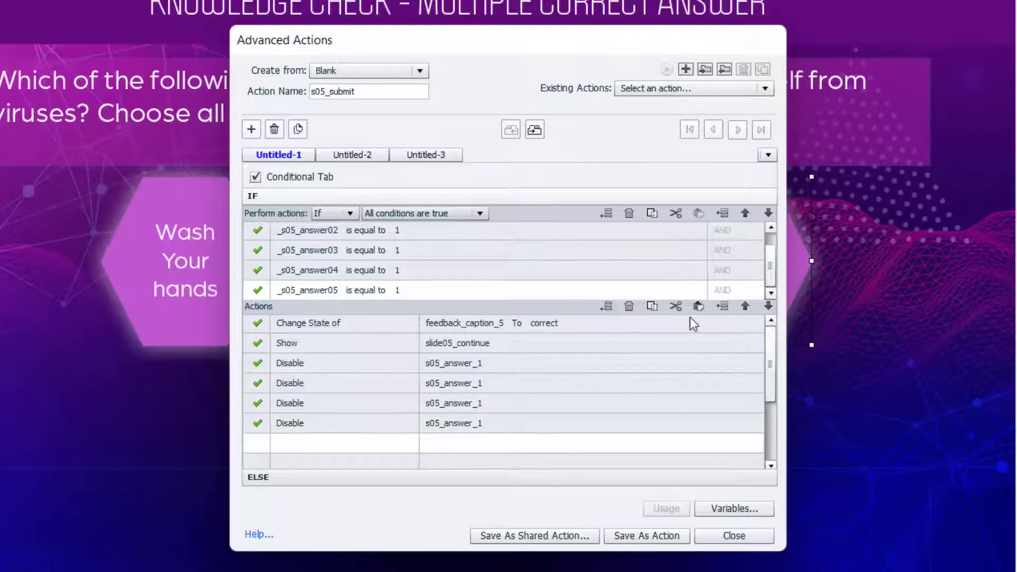
{"action": "left_click", "coordinate": [695, 309]}
Change the target of the second Disable action to s05_answer_2
{"action": "left_click", "coordinate": [476, 386]}
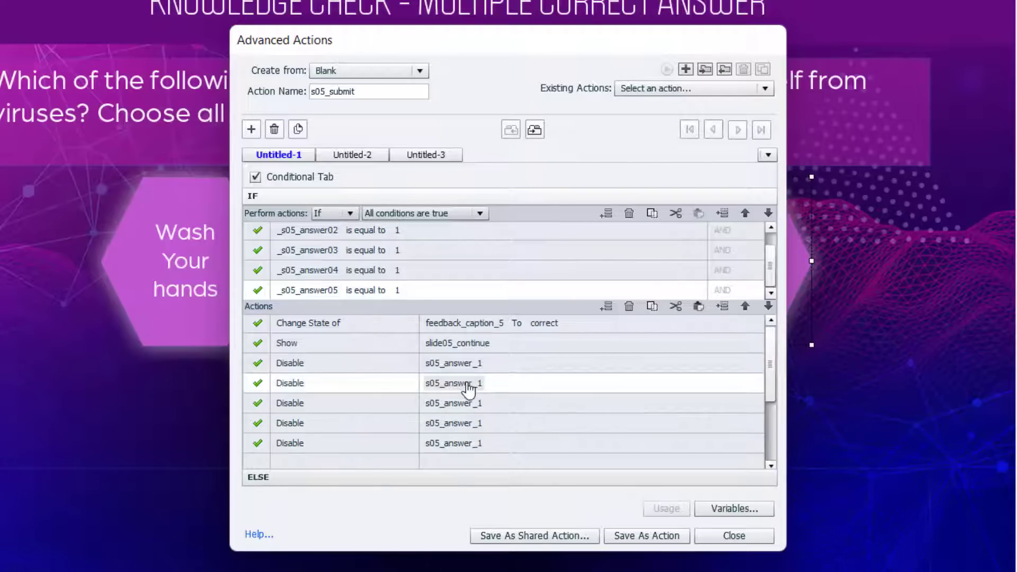
{"action": "left_click", "coordinate": [468, 384]}
{"action": "type", "text": "05"}
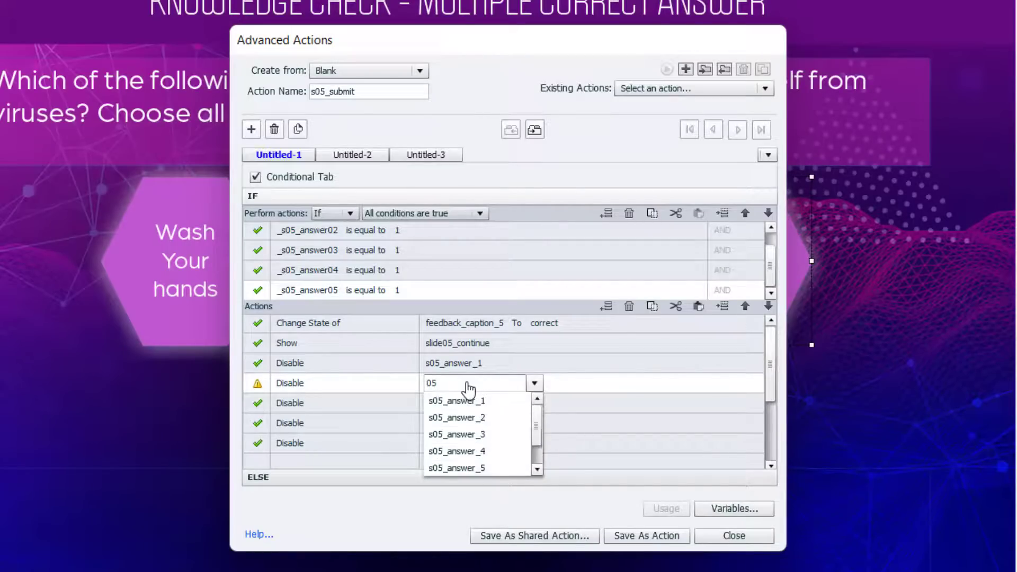
{"action": "key", "text": "Return"}
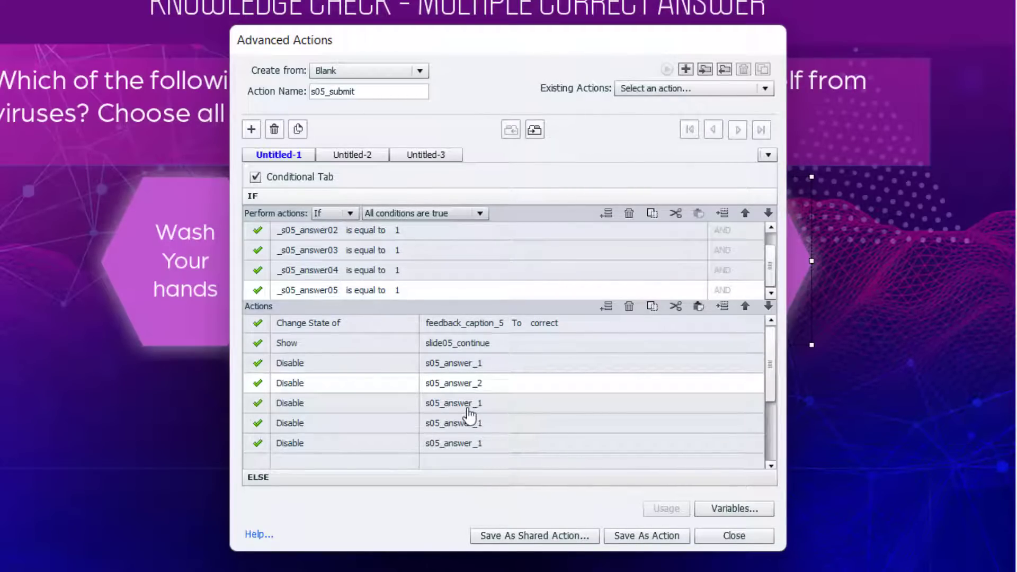
Change the target of the third Disable action to s05_answer_3
{"action": "left_click", "coordinate": [468, 409]}
{"action": "left_click", "coordinate": [469, 413]}
{"action": "type", "text": "05"}
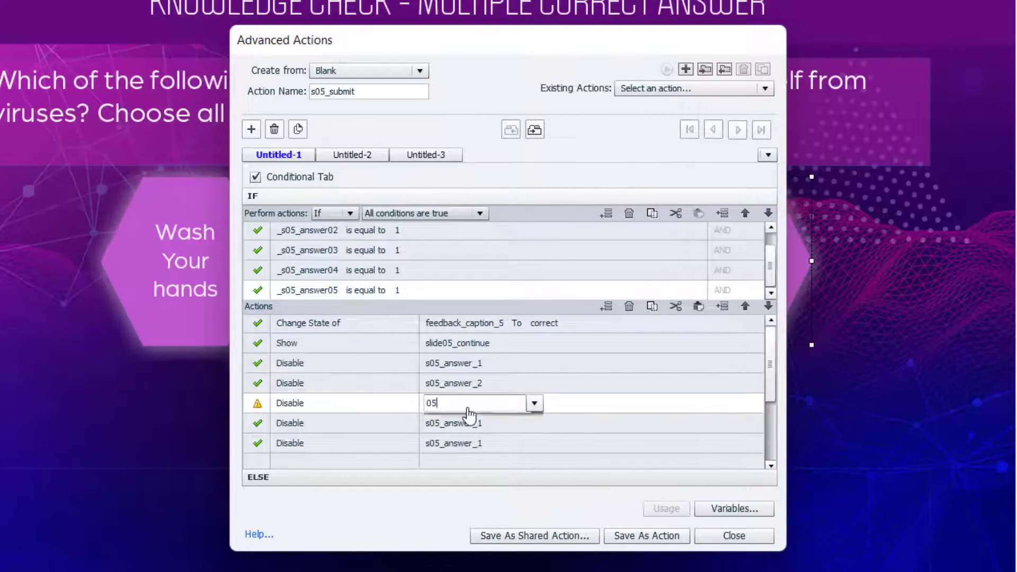
{"action": "key", "text": "Down"}
{"action": "key", "text": "Down"}
{"action": "key", "text": "Down"}
{"action": "key", "text": "Return"}
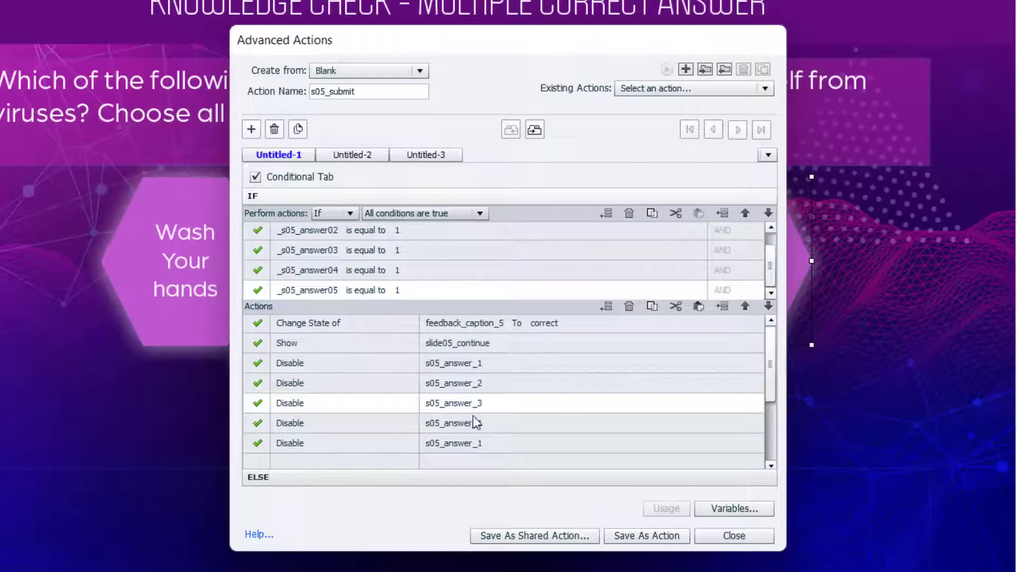
Change the target of the fourth Disable action to s05_answer_4
{"action": "left_click", "coordinate": [471, 424]}
{"action": "left_click", "coordinate": [473, 425]}
{"action": "type", "text": "05"}
{"action": "key", "text": "Down"}
{"action": "key", "text": "Down"}
{"action": "key", "text": "Down"}
{"action": "key", "text": "Down"}
{"action": "key", "text": "Return"}
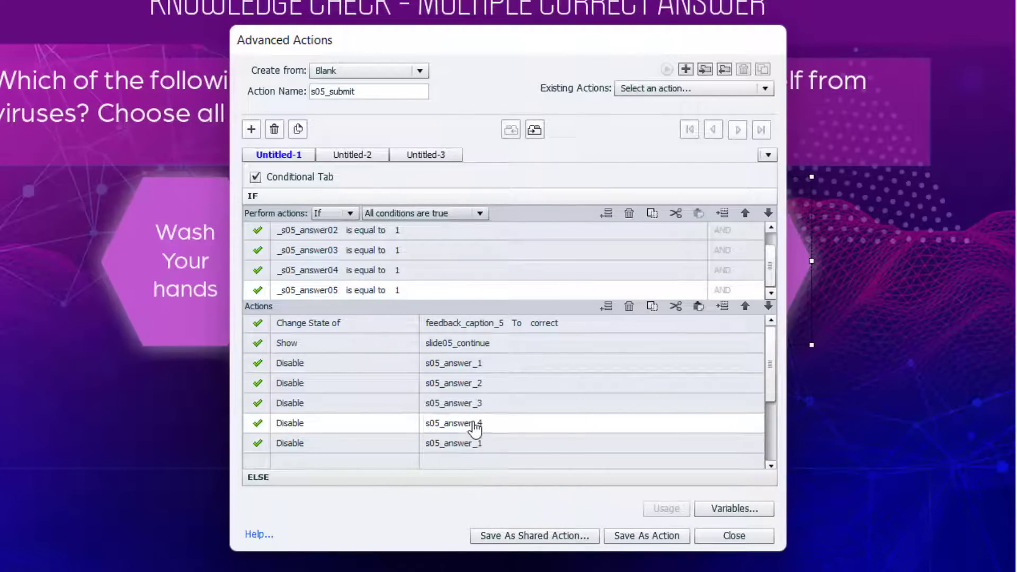
Change the target of the fifth Disable action to s05_answer_5
{"action": "left_click", "coordinate": [473, 443]}
{"action": "left_click", "coordinate": [474, 443]}
{"action": "type", "text": "05"}
{"action": "key", "text": "Down"}
{"action": "key", "text": "Down"}
{"action": "key", "text": "Down"}
{"action": "key", "text": "Down"}
{"action": "key", "text": "Down"}
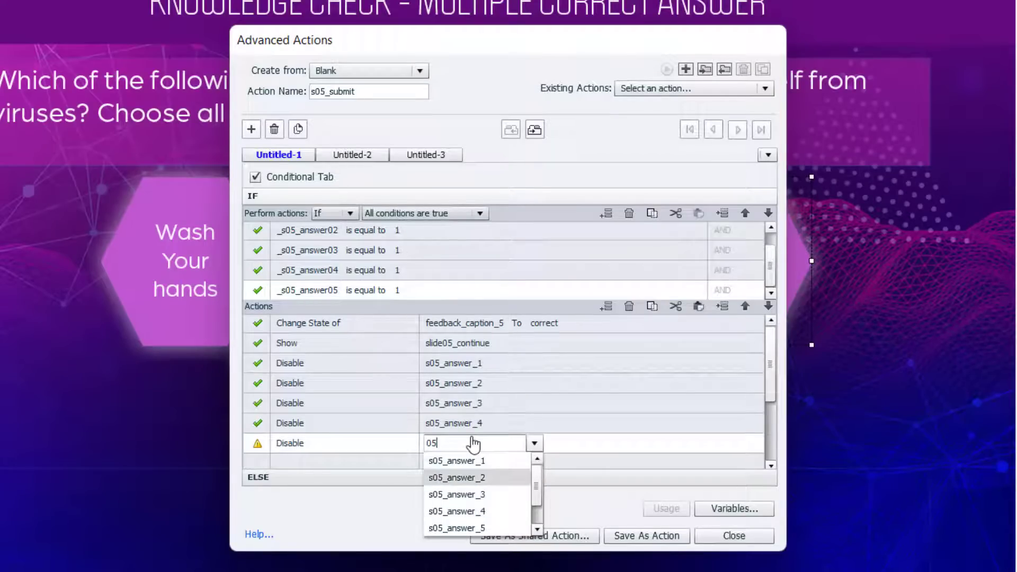
{"action": "key", "text": "Return"}
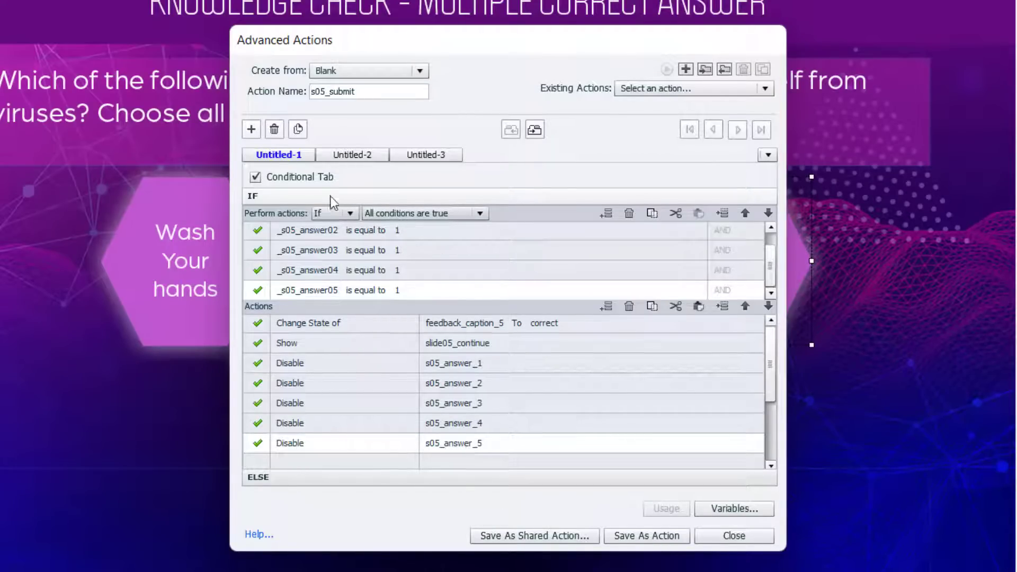
Add an ELSE action that changes the state of feedback_caption_5 to try_again
{"action": "left_click", "coordinate": [282, 476]}
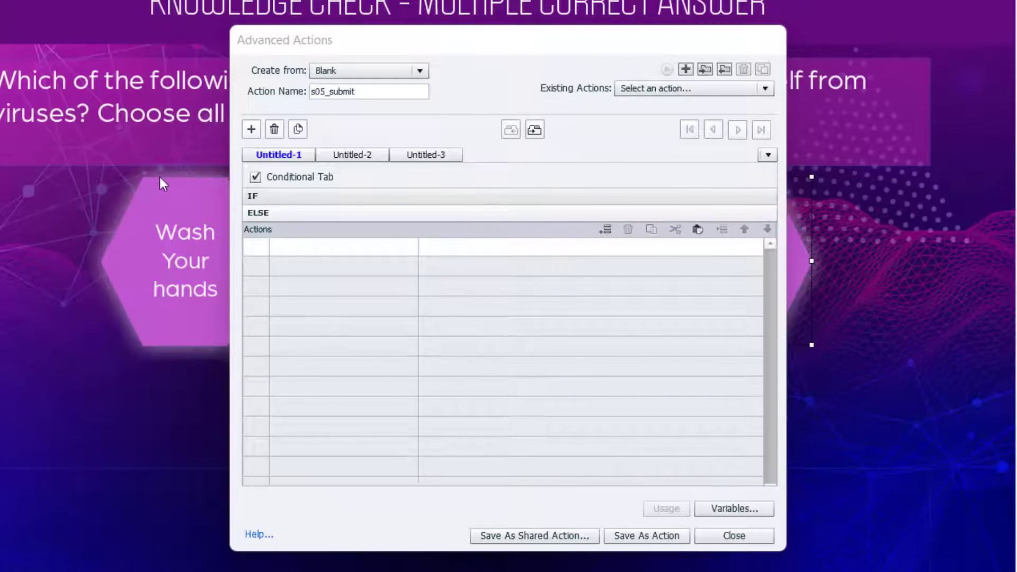
{"action": "double_click", "coordinate": [309, 243]}
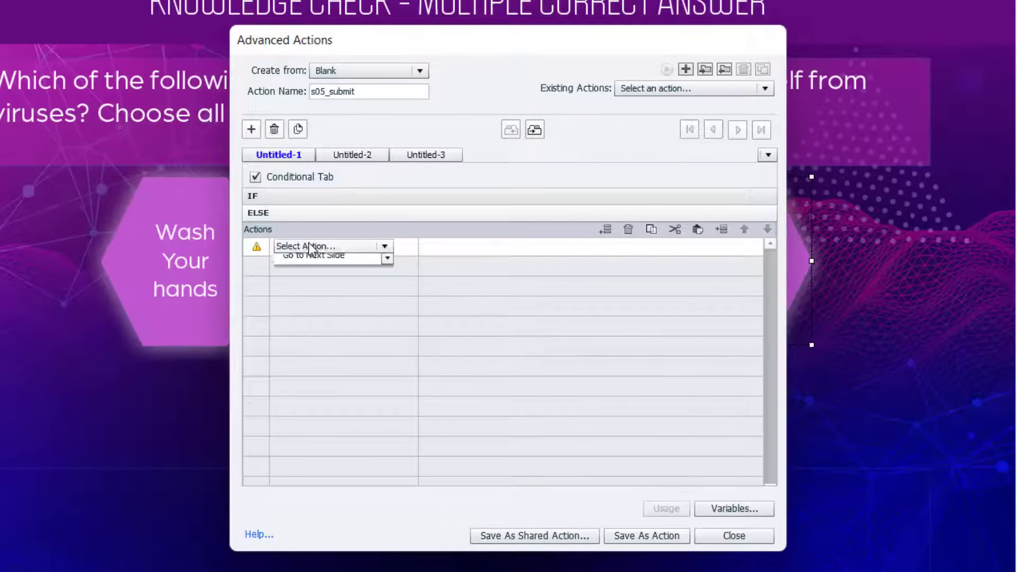
{"action": "key", "text": "c"}
{"action": "key", "text": "c"}
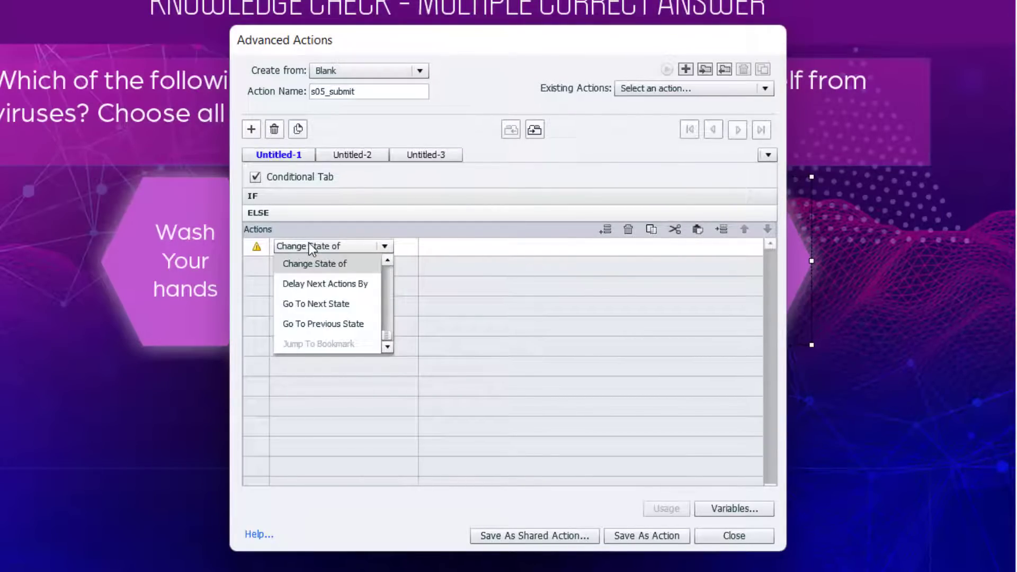
{"action": "left_click", "coordinate": [313, 264]}
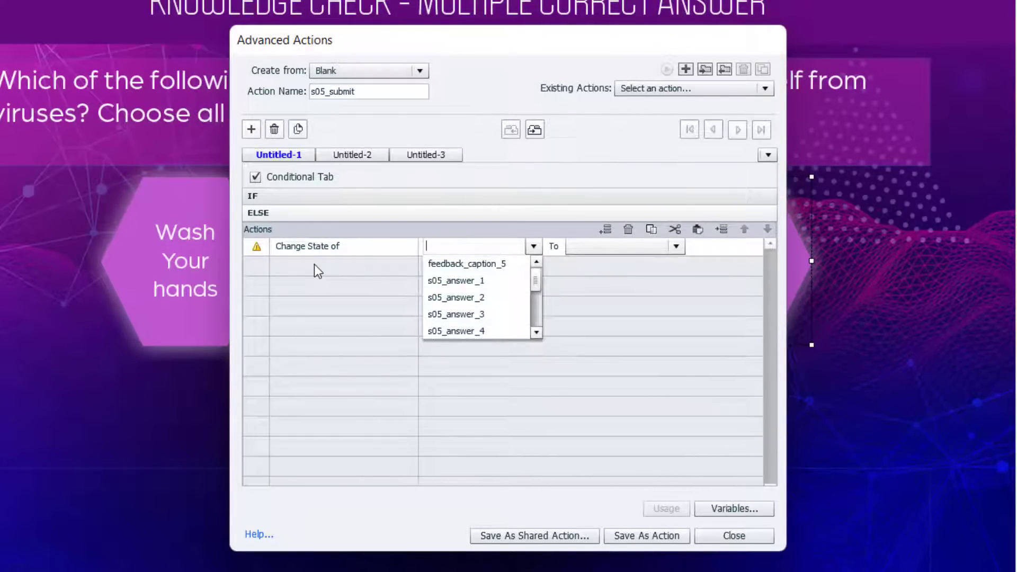
{"action": "key", "text": "Down"}
{"action": "key", "text": "Return"}
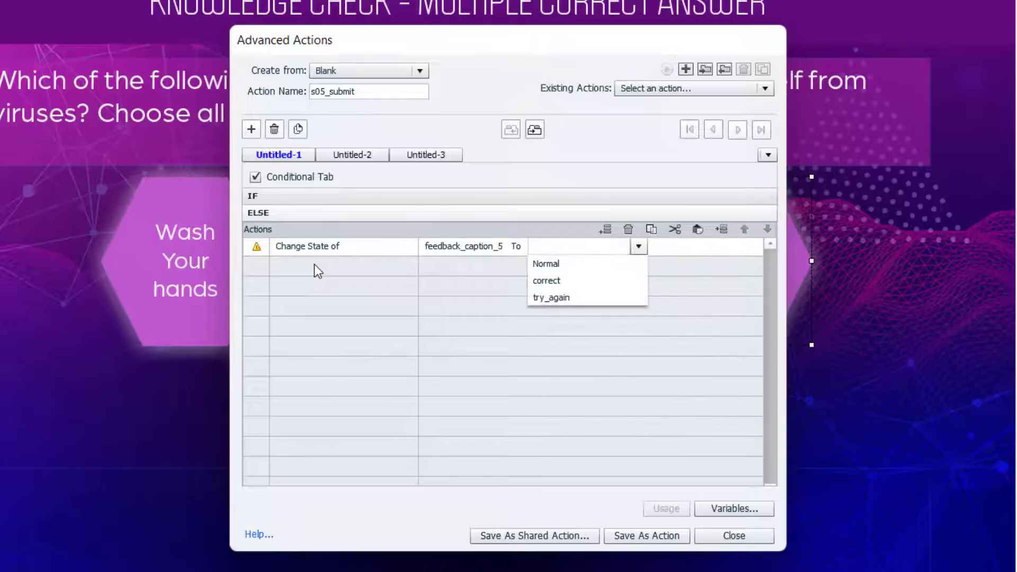
{"action": "left_click", "coordinate": [572, 296]}
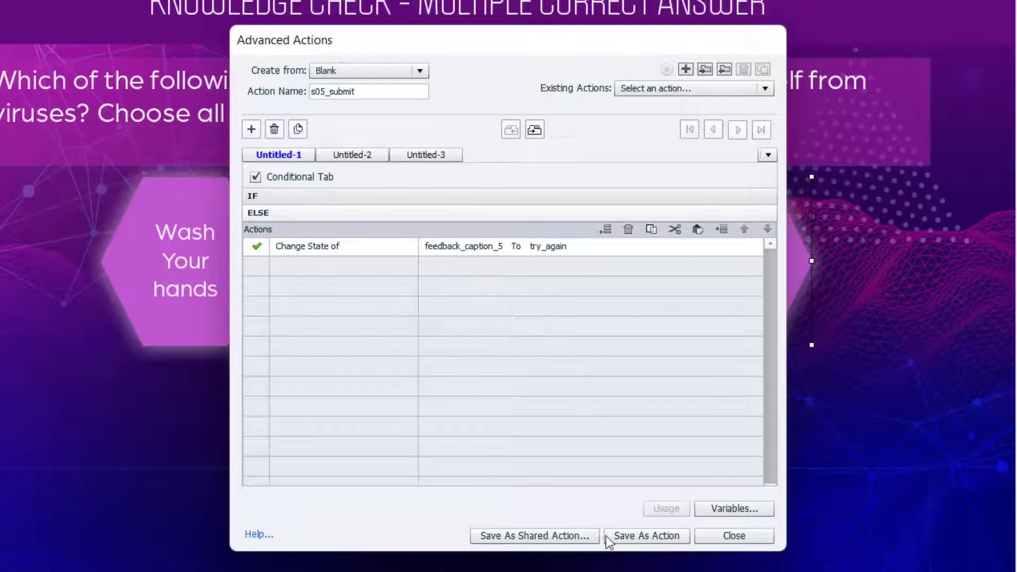
Save the s05_submit advanced action and close the Advanced Actions dialog
{"action": "left_click", "coordinate": [640, 535]}
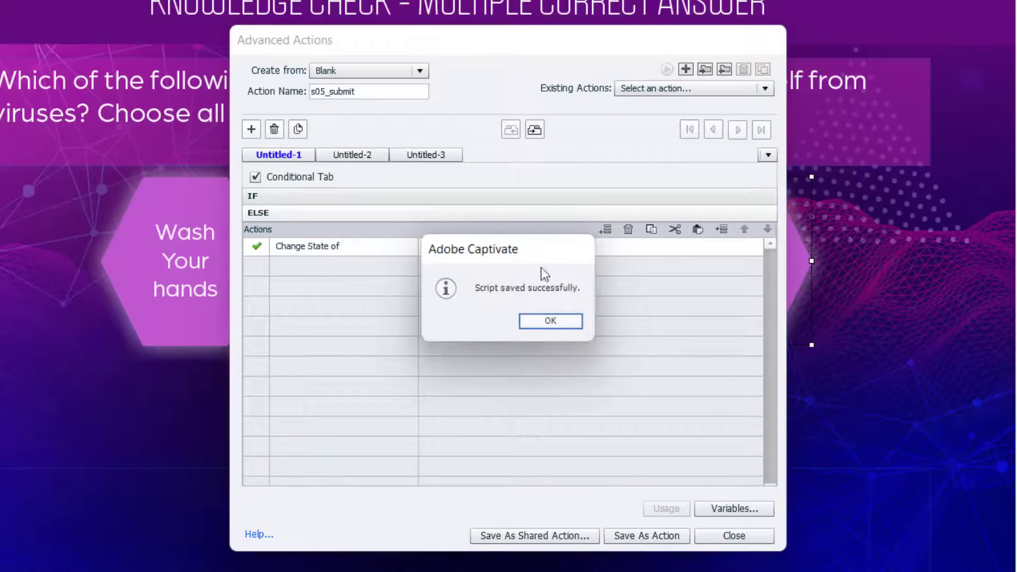
{"action": "left_click", "coordinate": [545, 320]}
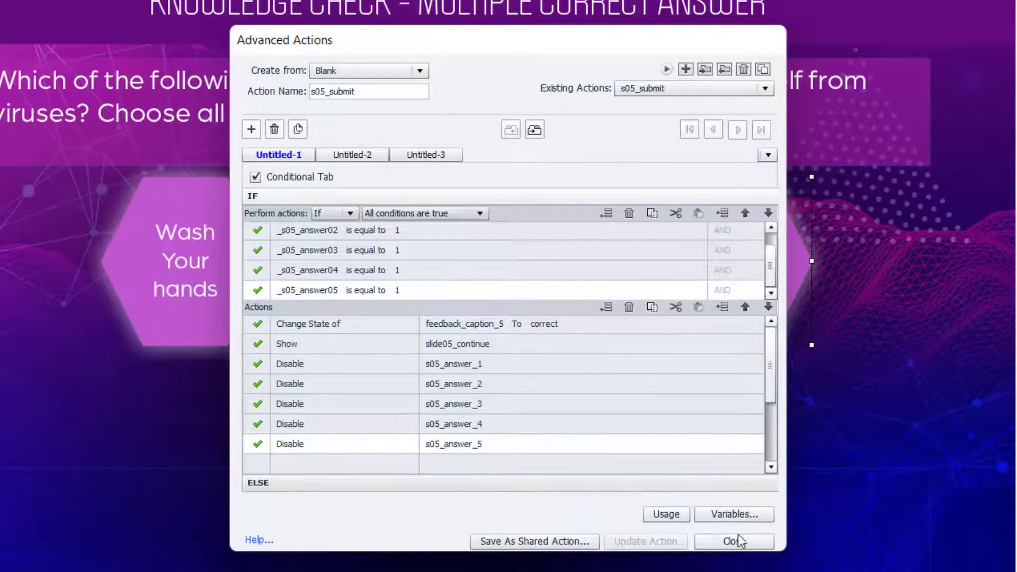
{"action": "left_click", "coordinate": [742, 542]}
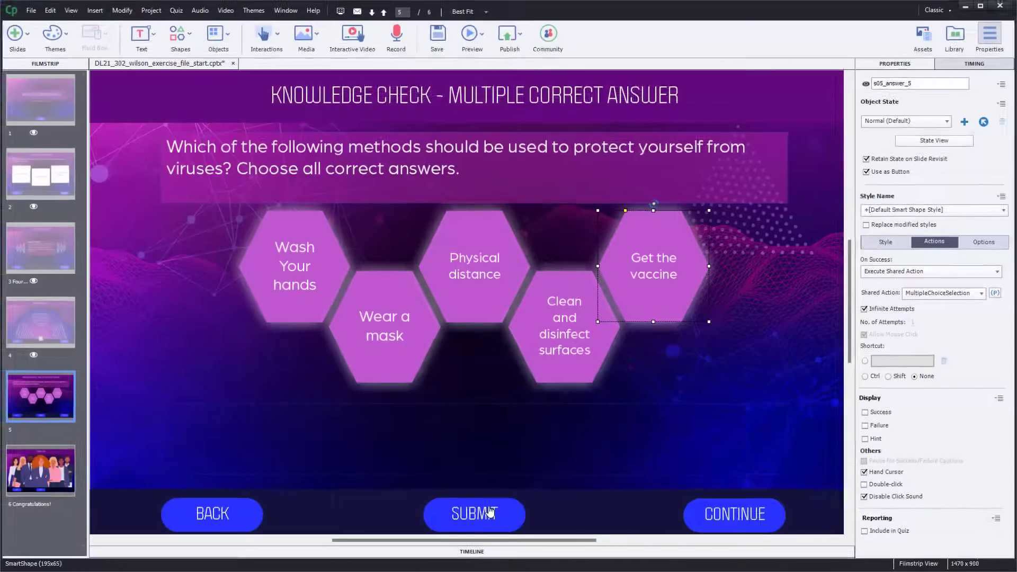
Set slide 5's Submit button to execute the s05_submit advanced action on success
{"action": "left_click", "coordinate": [490, 511]}
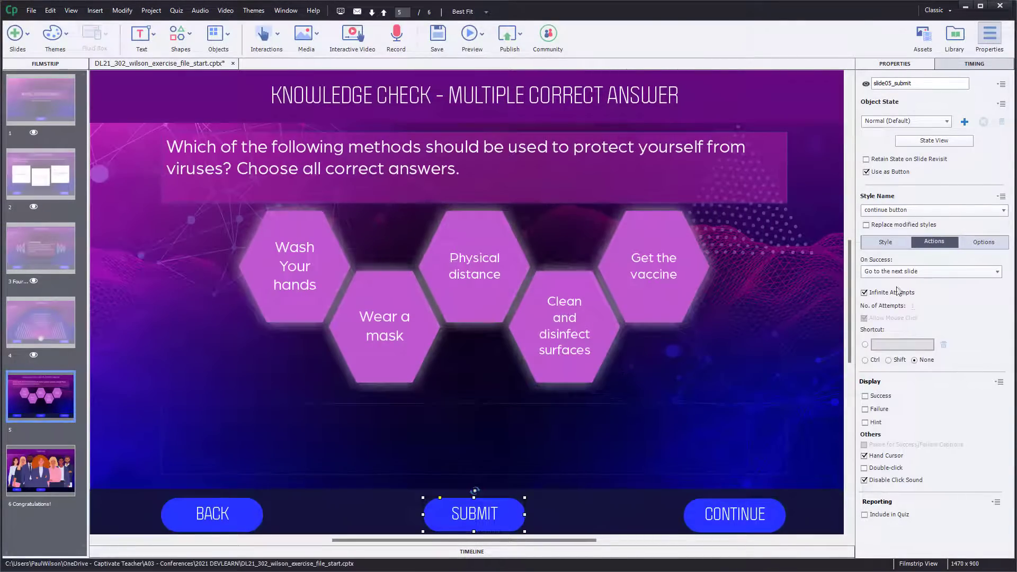
{"action": "left_click", "coordinate": [912, 272]}
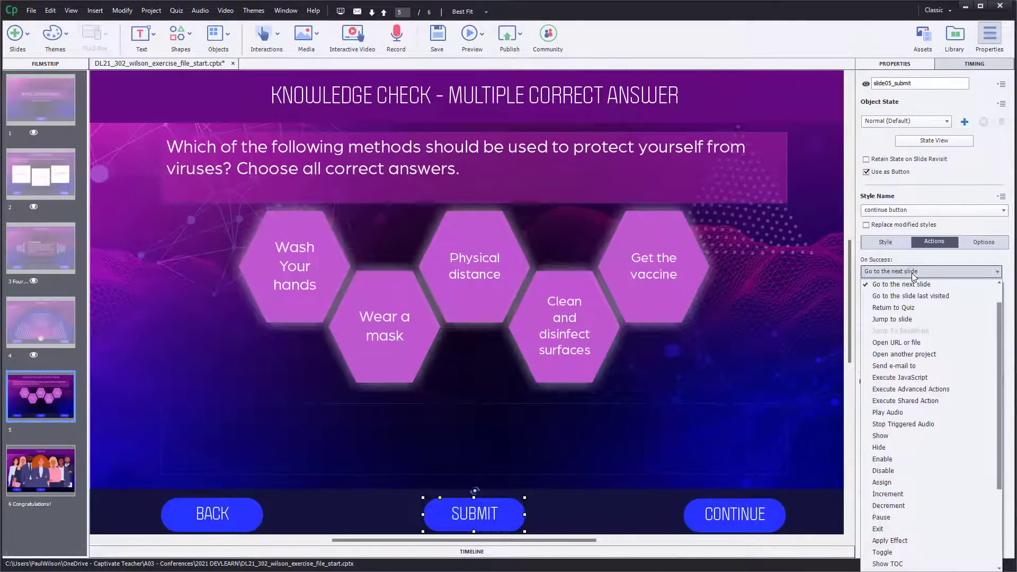
{"action": "left_click", "coordinate": [887, 390]}
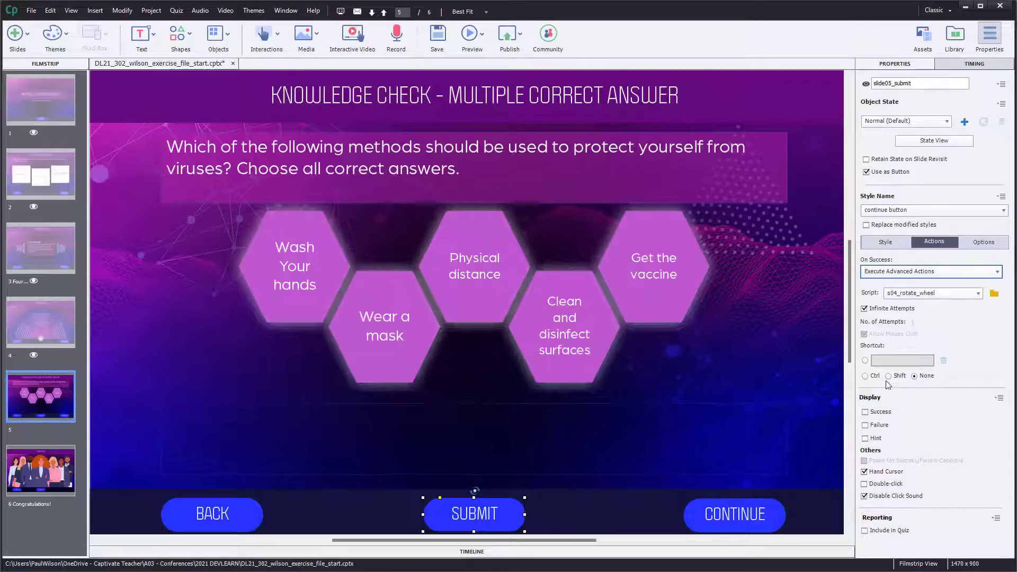
{"action": "left_click", "coordinate": [914, 294]}
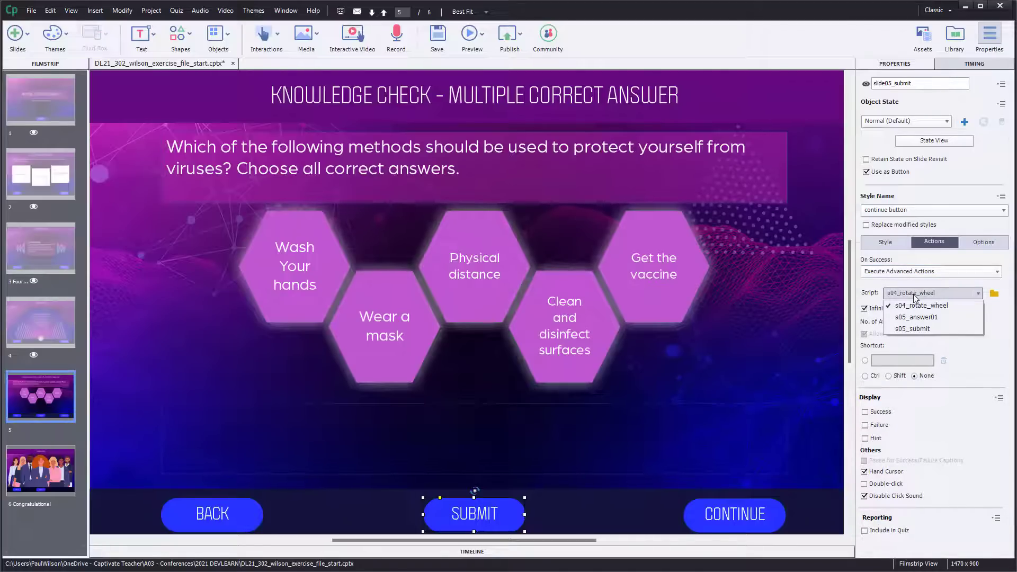
{"action": "left_click", "coordinate": [907, 328]}
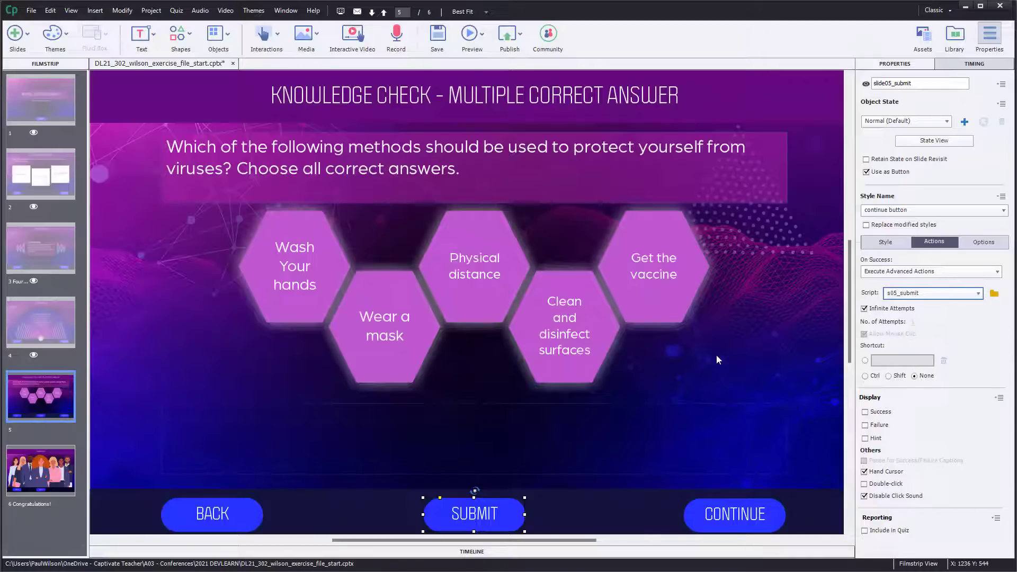